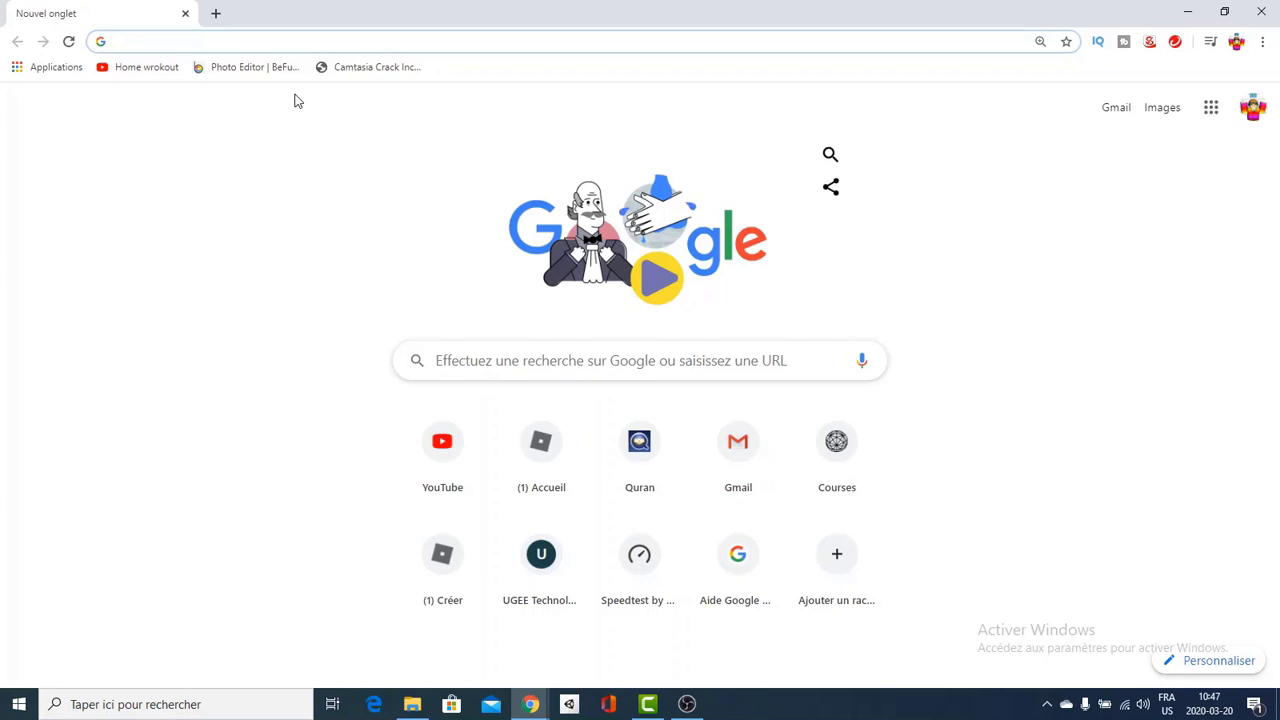
Step: Go to roblox.com/create and launch Roblox Studio from the site, allowing the browser to open it
text(roblox)
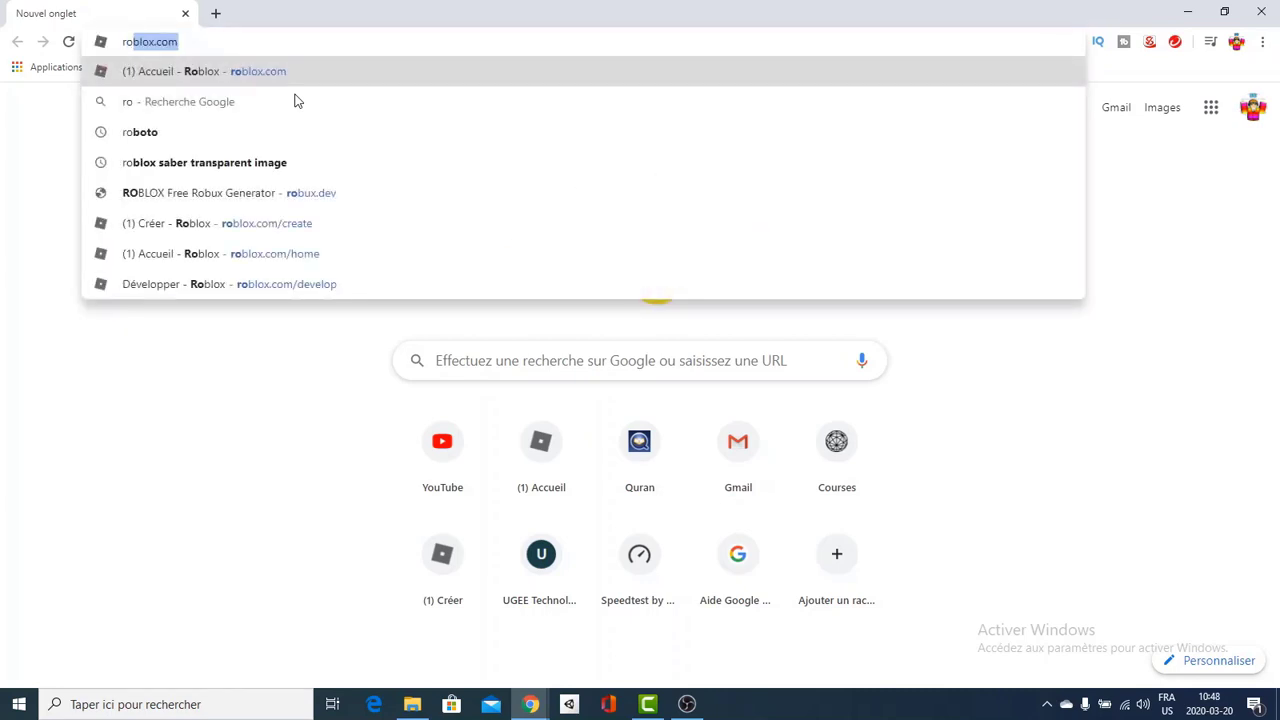
text(.com/)
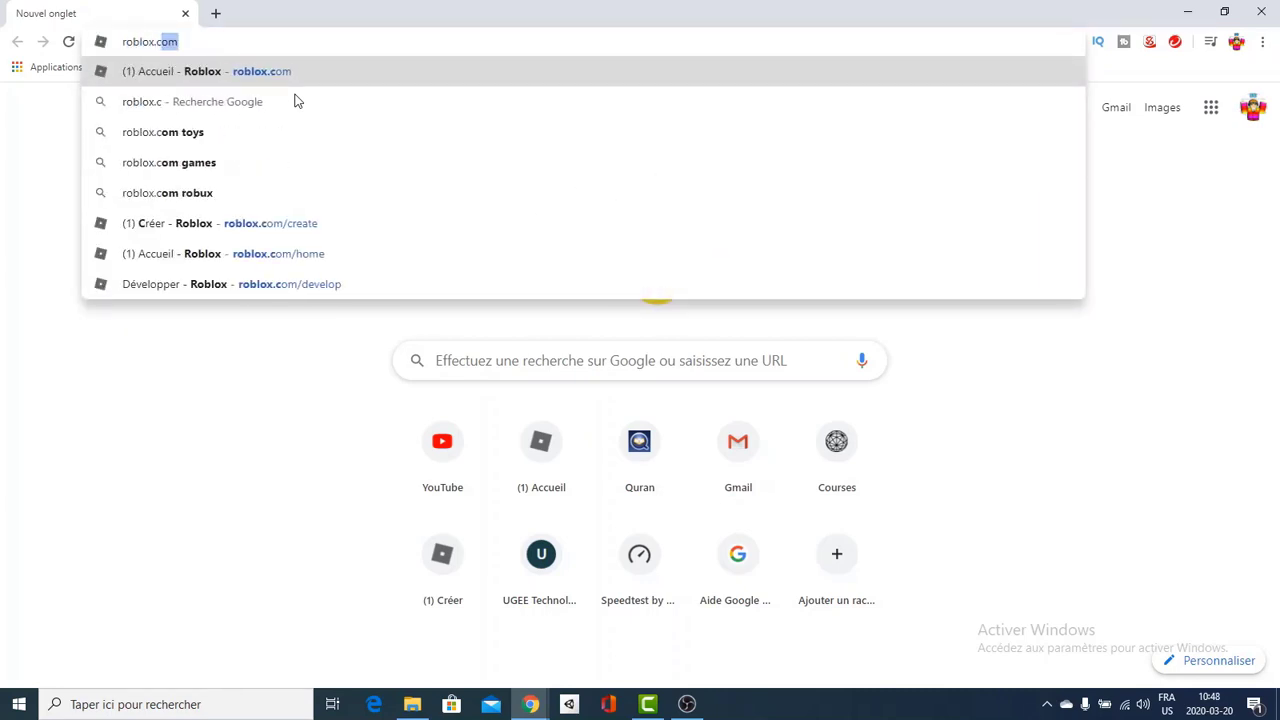
text(create)
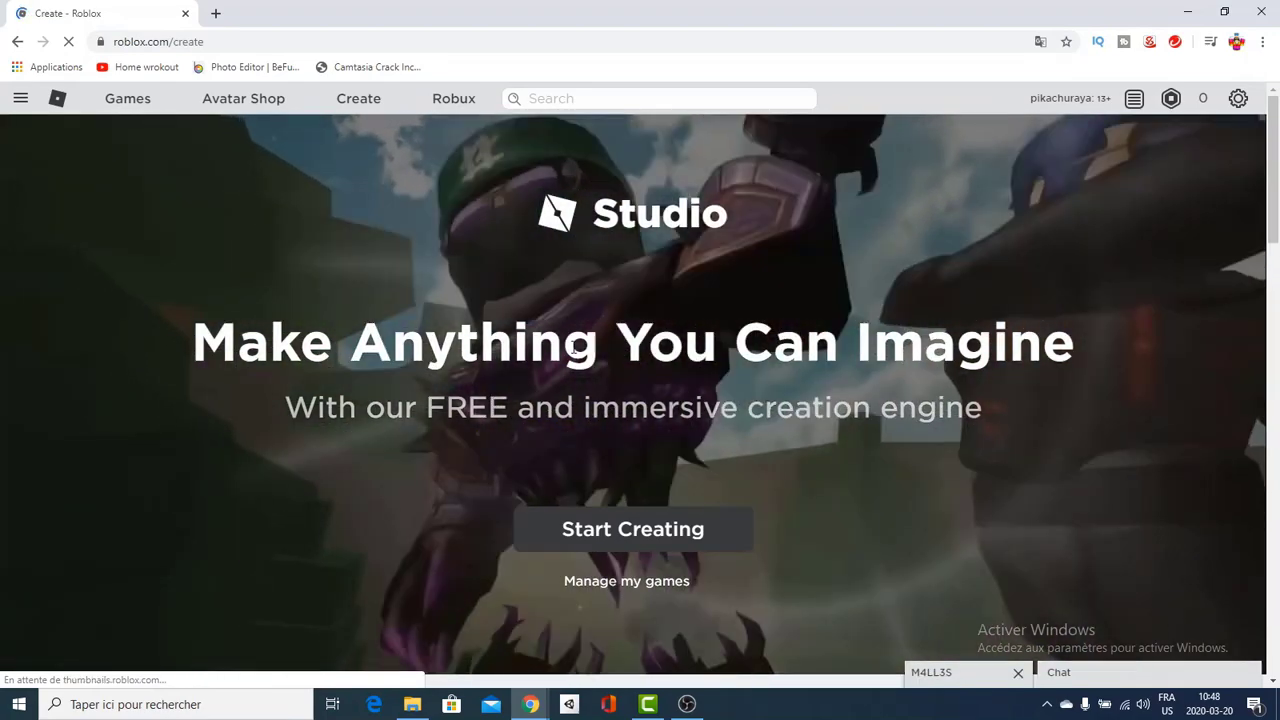
scroll(631, 470, down, 1)
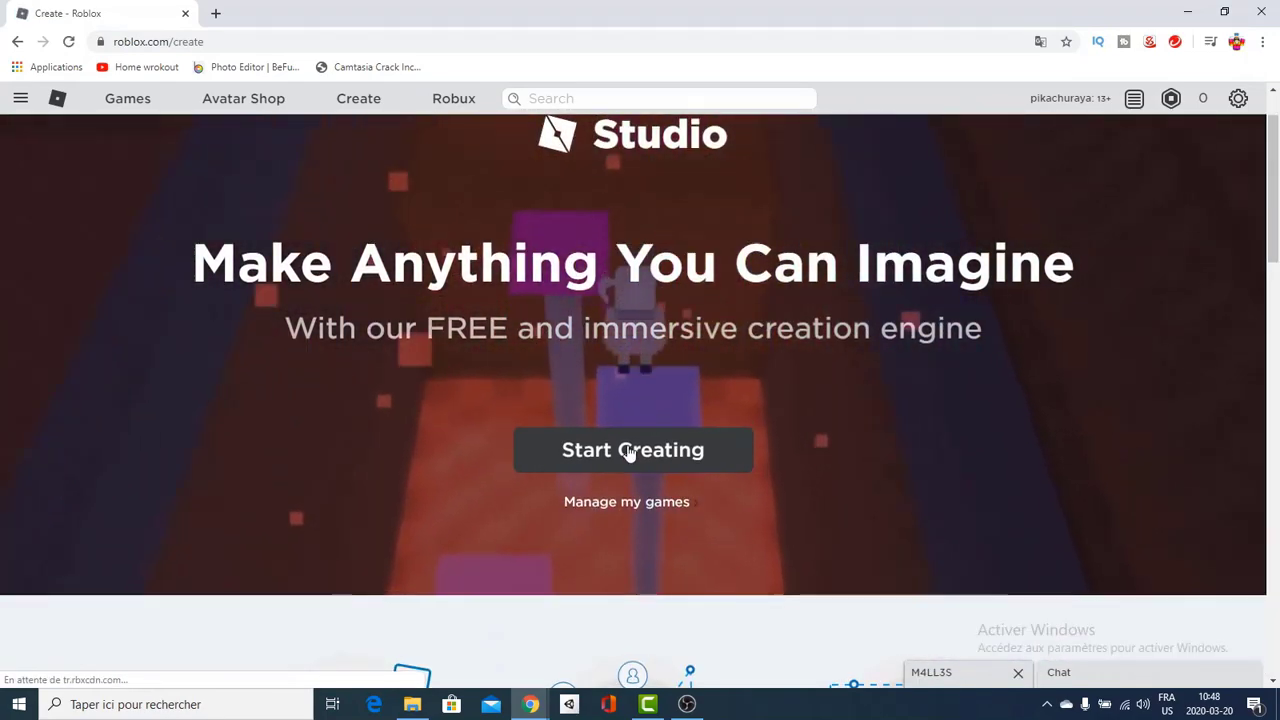
click(630, 450)
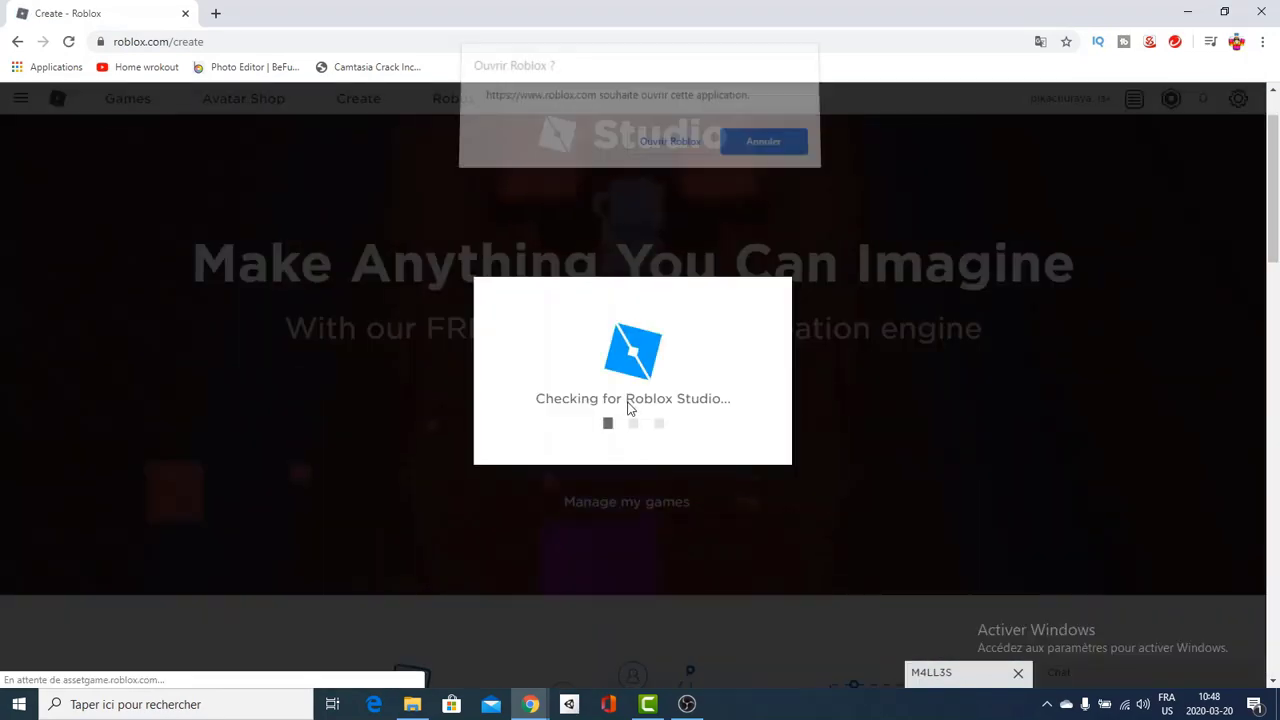
click(658, 143)
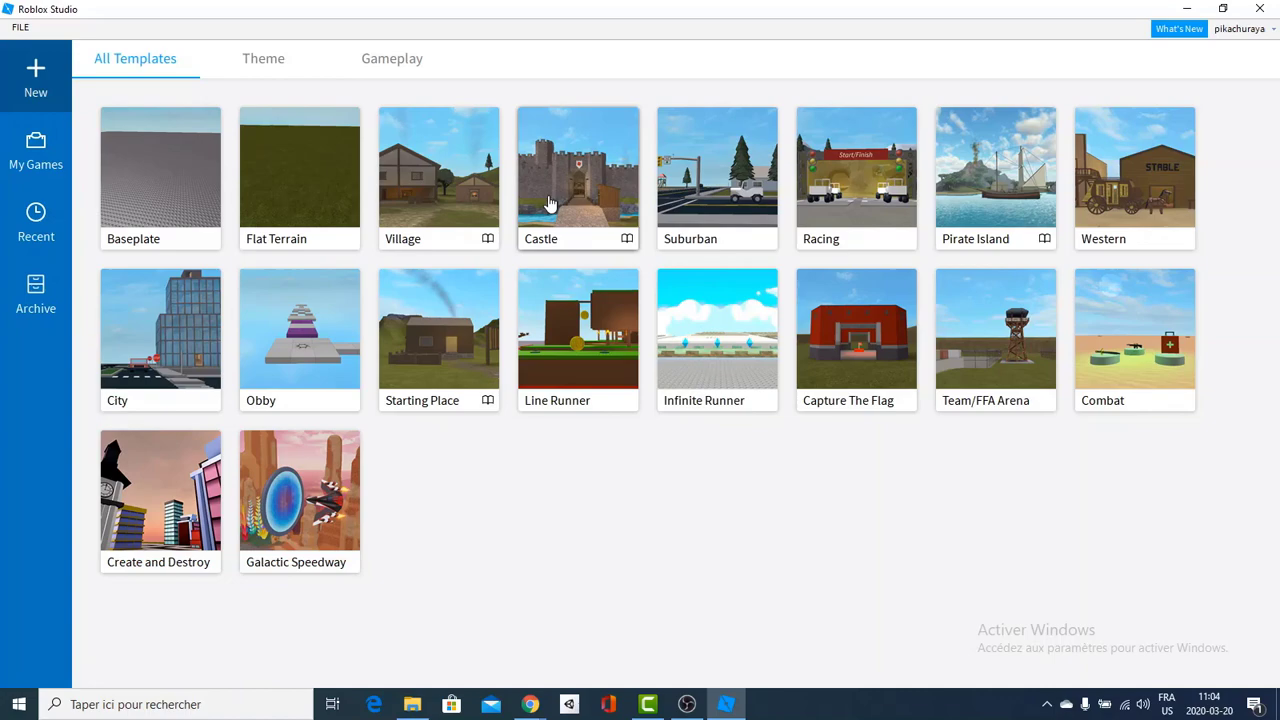
Step: Create a new place from the Baseplate template and view the whole plate from above
click(131, 205)
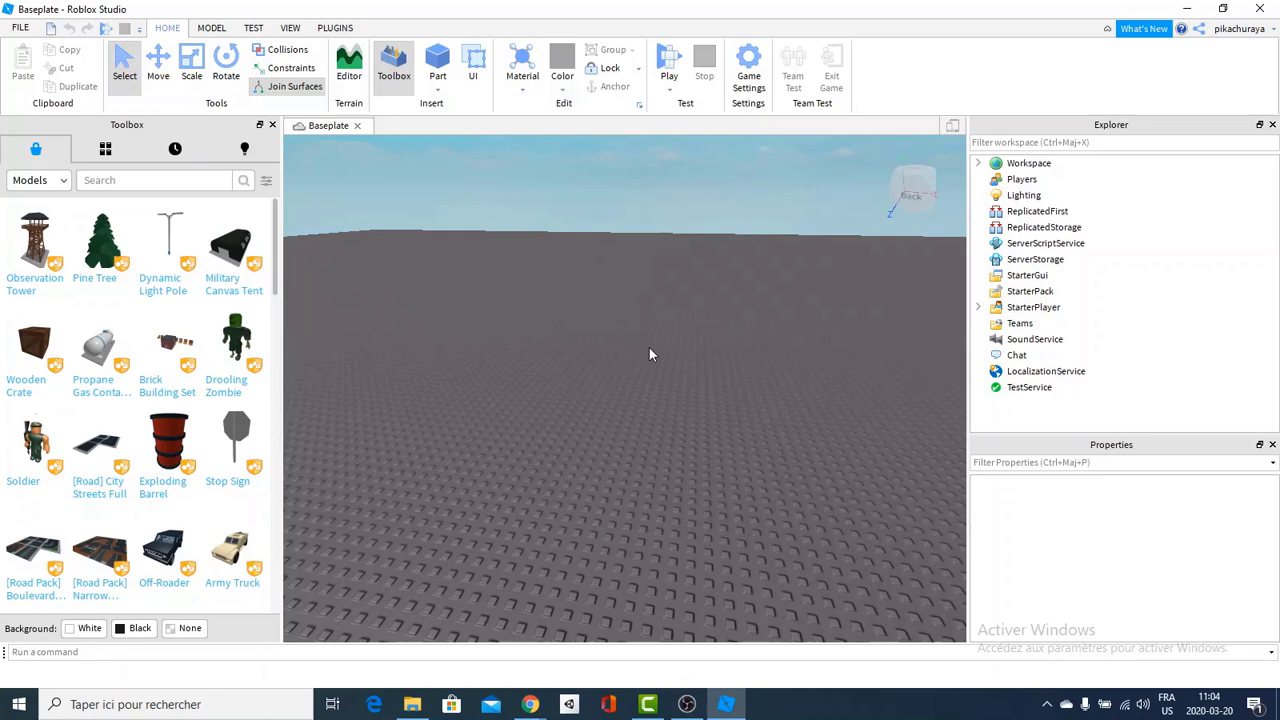
right_drag(649, 347, 651, 352)
scroll(650, 352, down, 10)
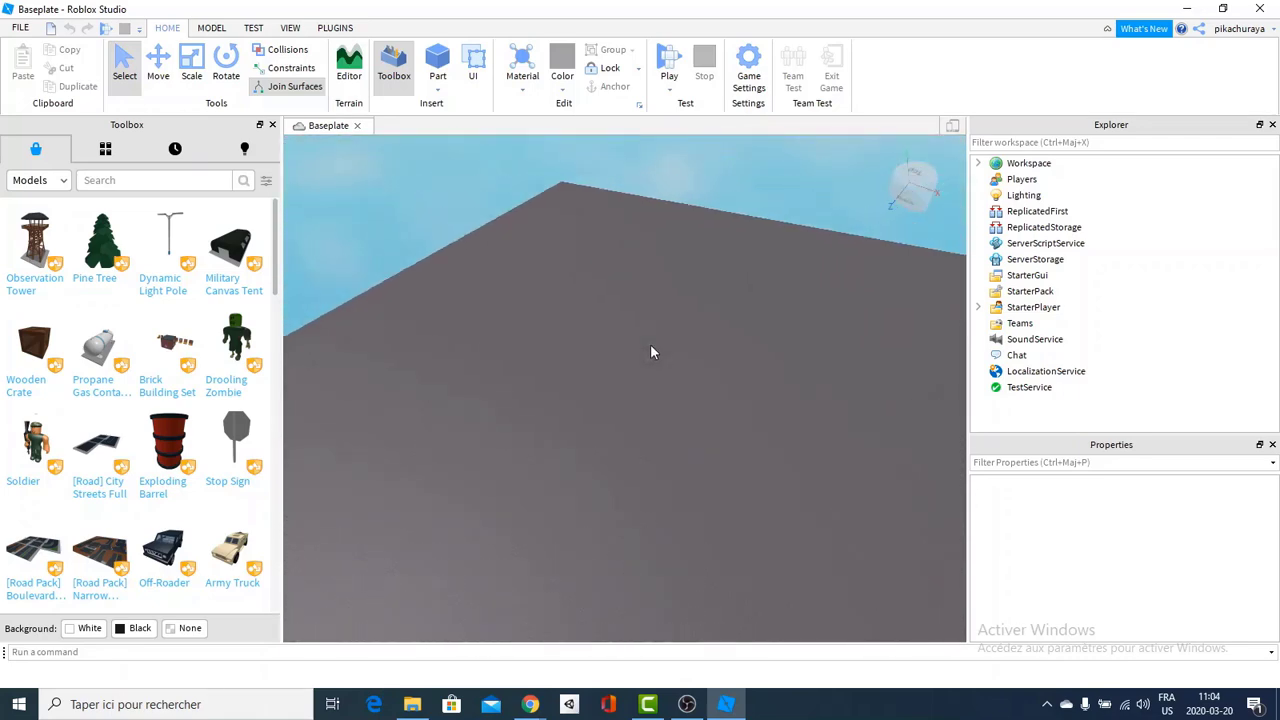
scroll(651, 344, down, 3)
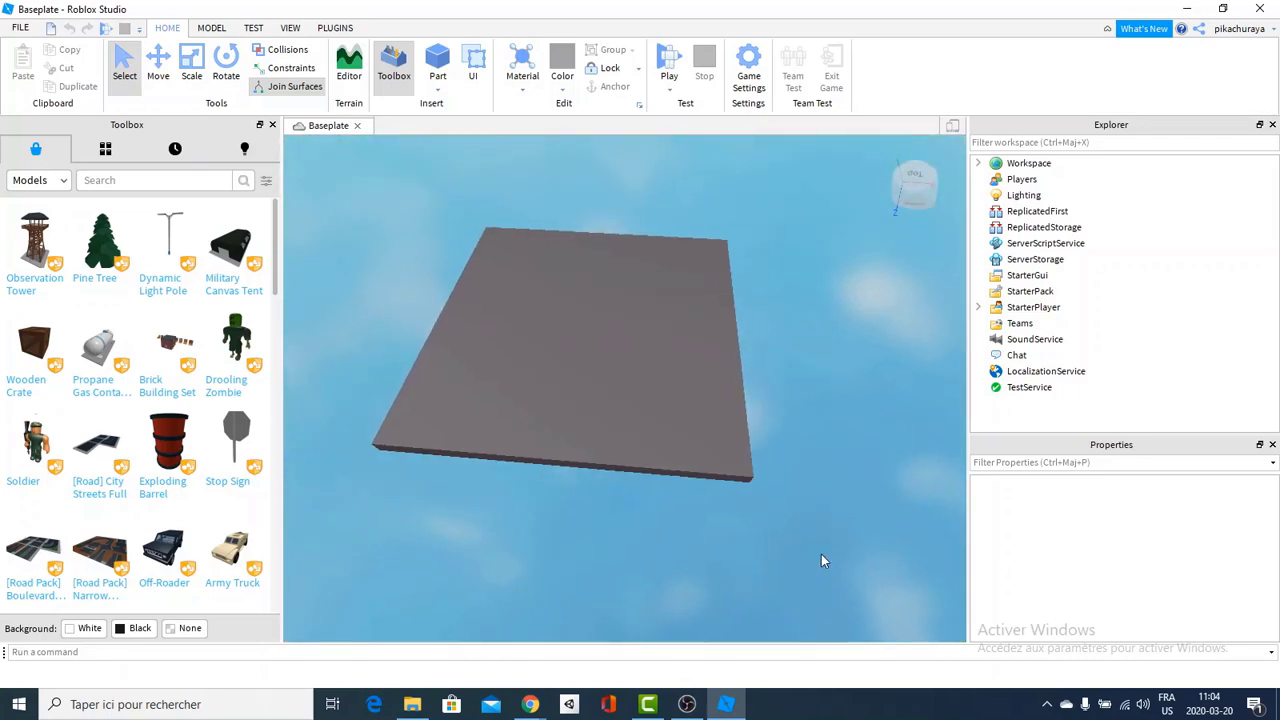
drag(821, 554, 366, 192)
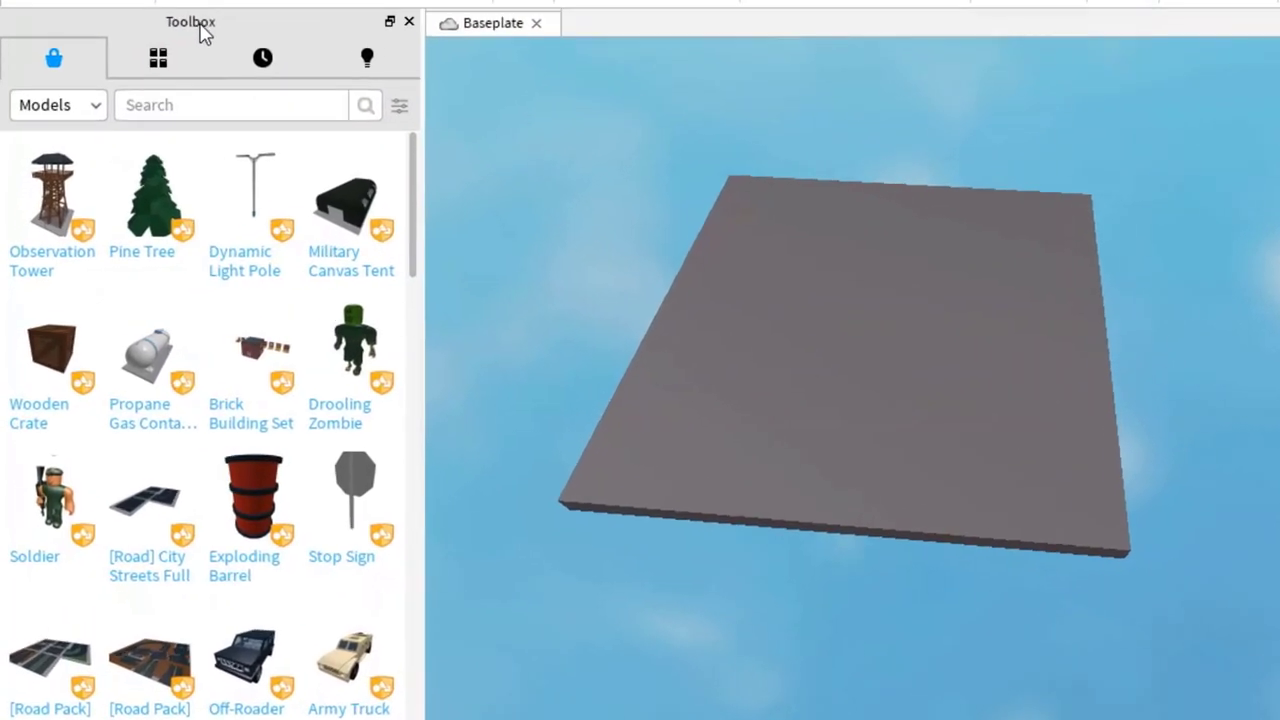
Step: Place a Dynamic Light Pole model from the Toolbox on the baseplate, look at it up close and delete it
scroll(230, 218, down, 2)
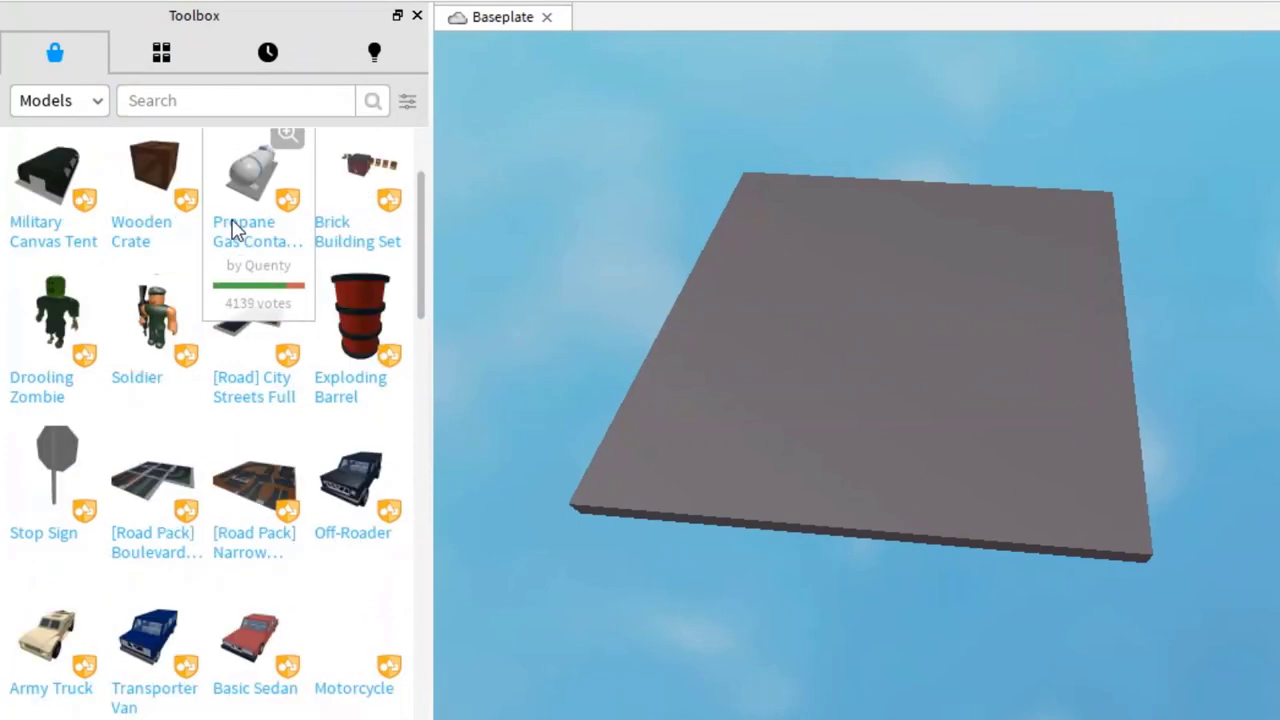
scroll(231, 229, up, 2)
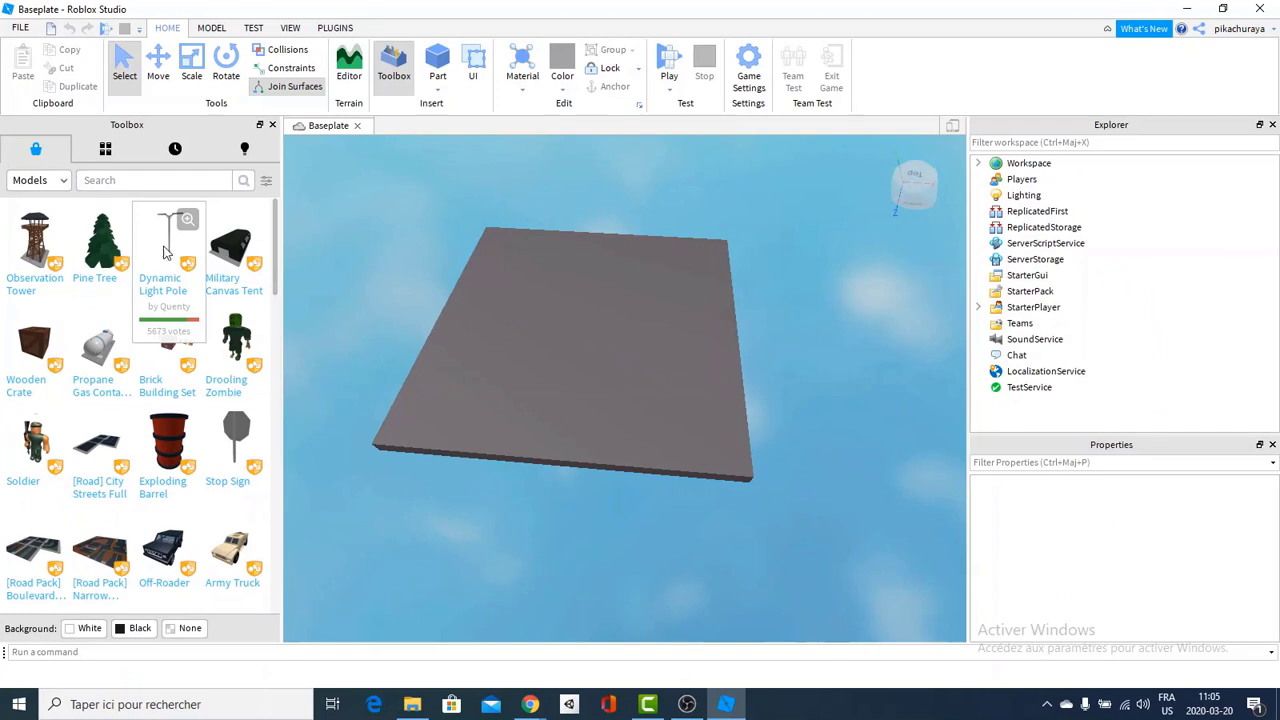
drag(166, 251, 557, 353)
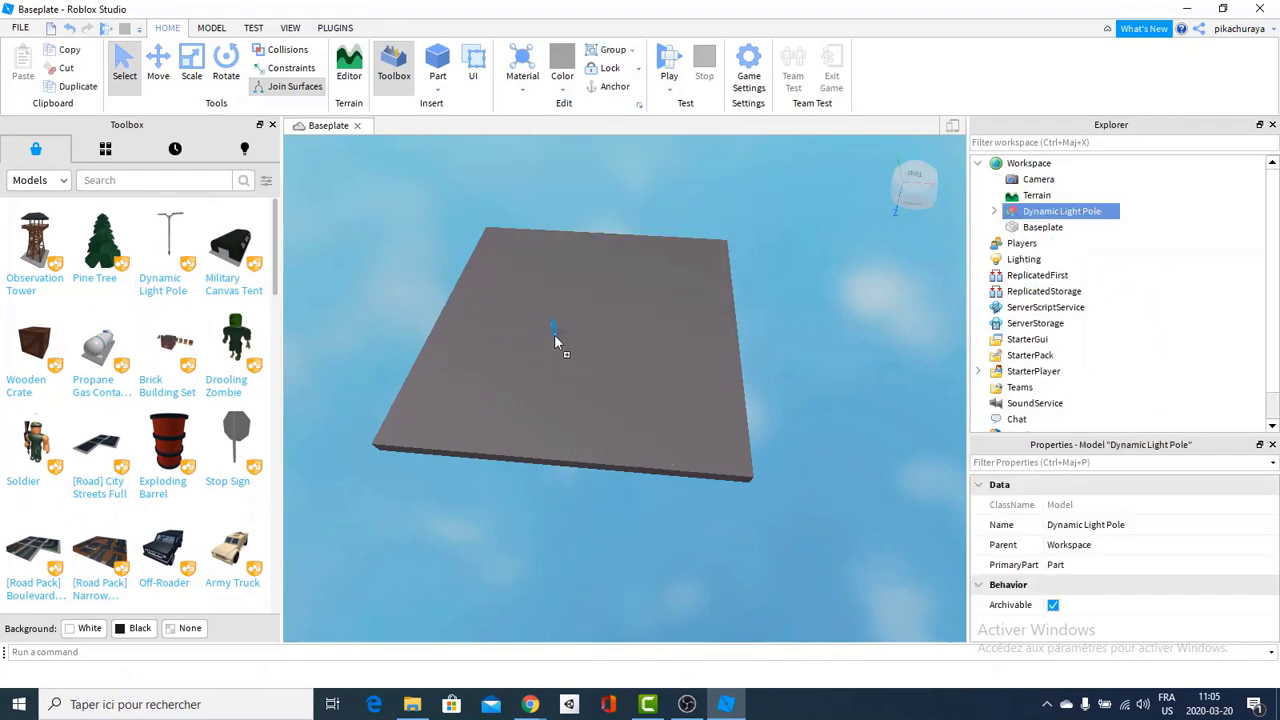
key(f)
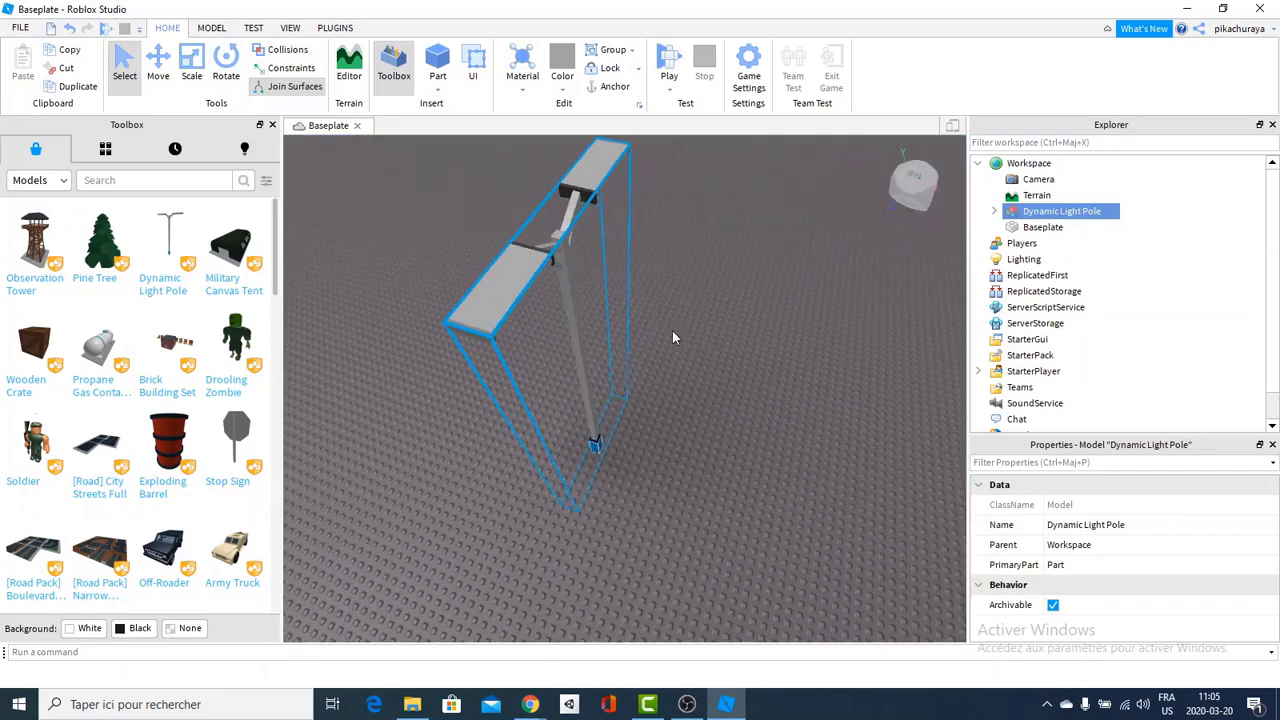
scroll(673, 331, down, 3)
mouse_move(673, 331)
right_down()
mouse_move(686, 331)
mouse_move(673, 332)
right_up()
key(Delete)
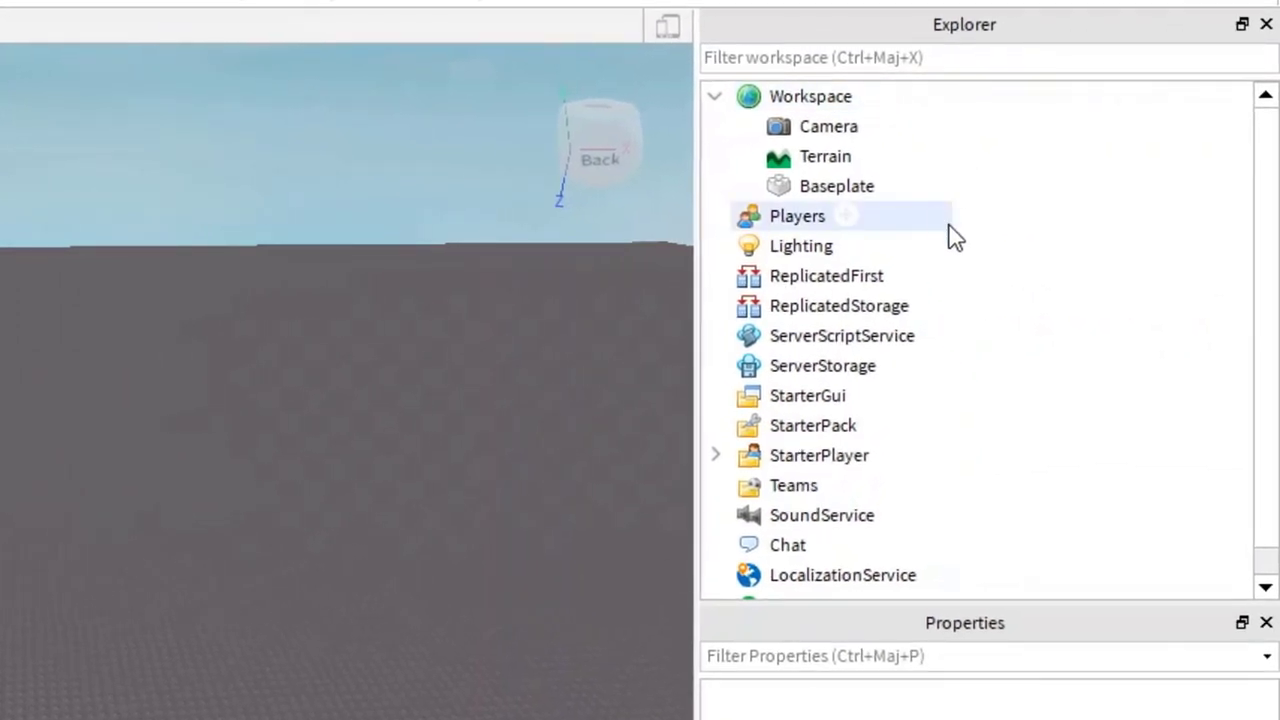
Step: Collapse Workspace and examine the services in the Explorer, from Players and Lighting through ReplicatedFirst and ReplicatedStorage to ServerScriptService and ServerStorage
click(715, 97)
click(785, 128)
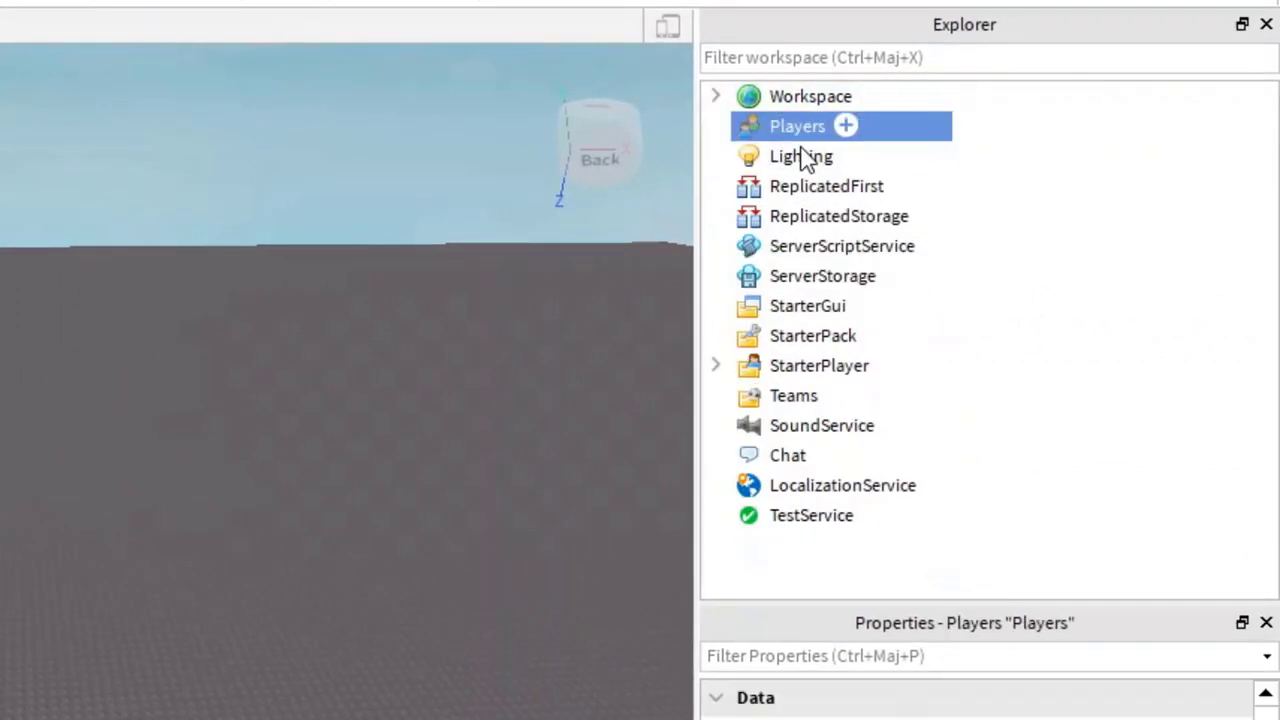
click(803, 156)
click(810, 190)
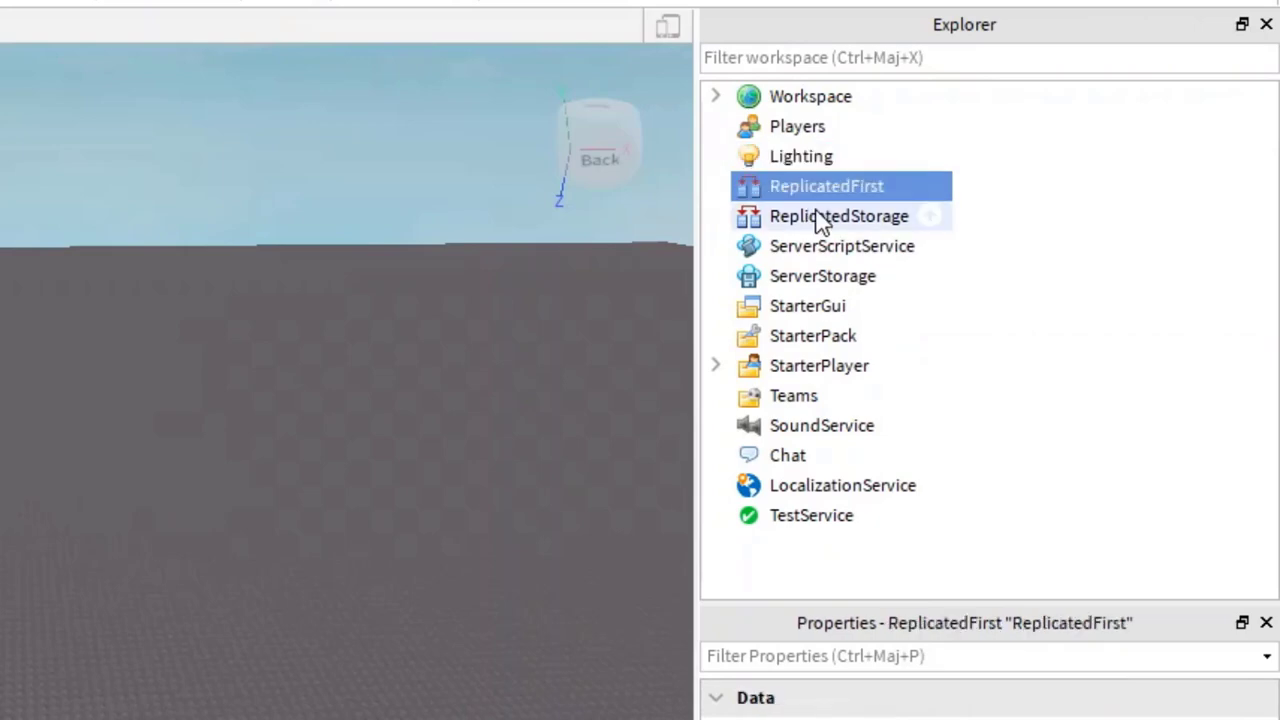
click(822, 226)
right_drag(461, 231, 461, 229)
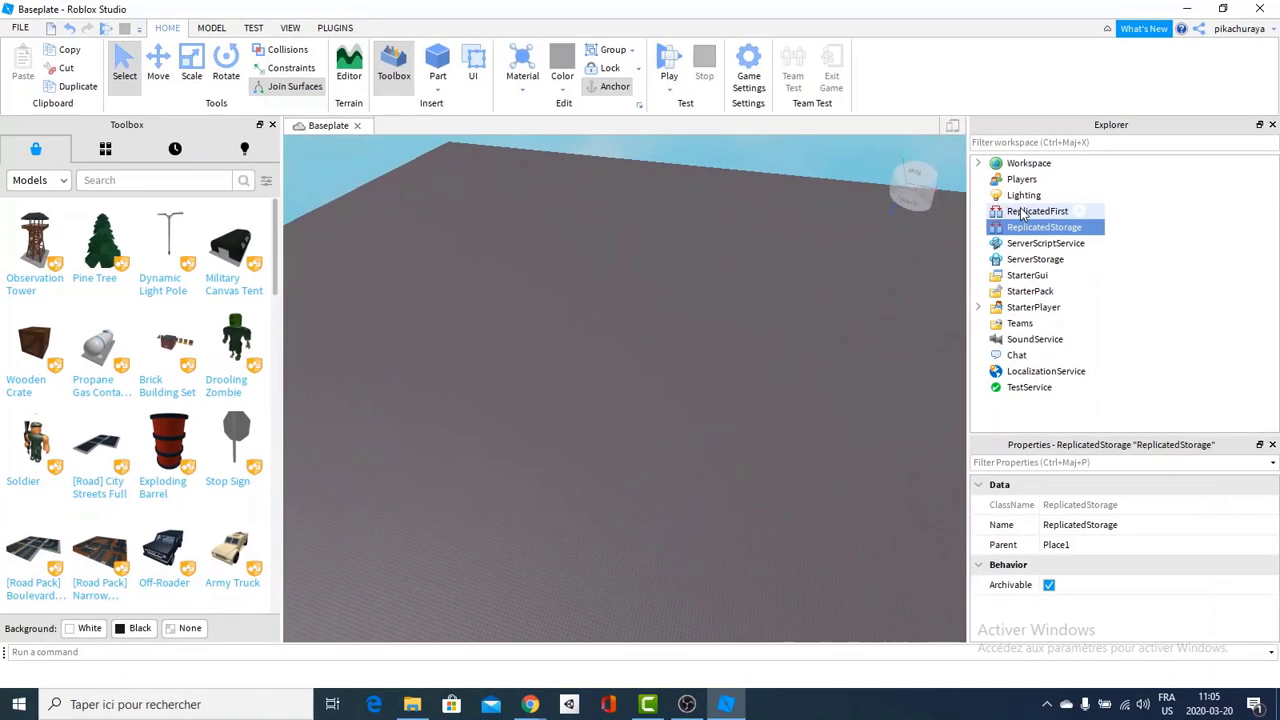
click(1022, 211)
click(1024, 227)
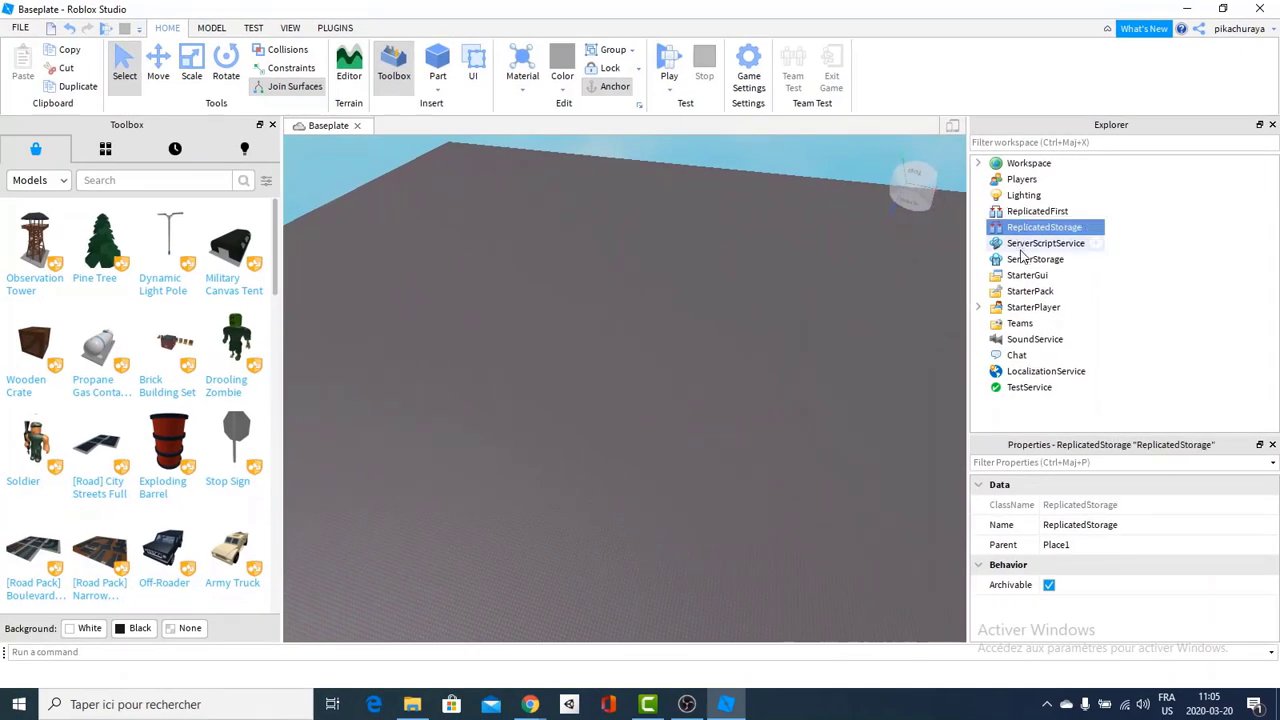
click(1022, 244)
click(1022, 259)
click(1022, 244)
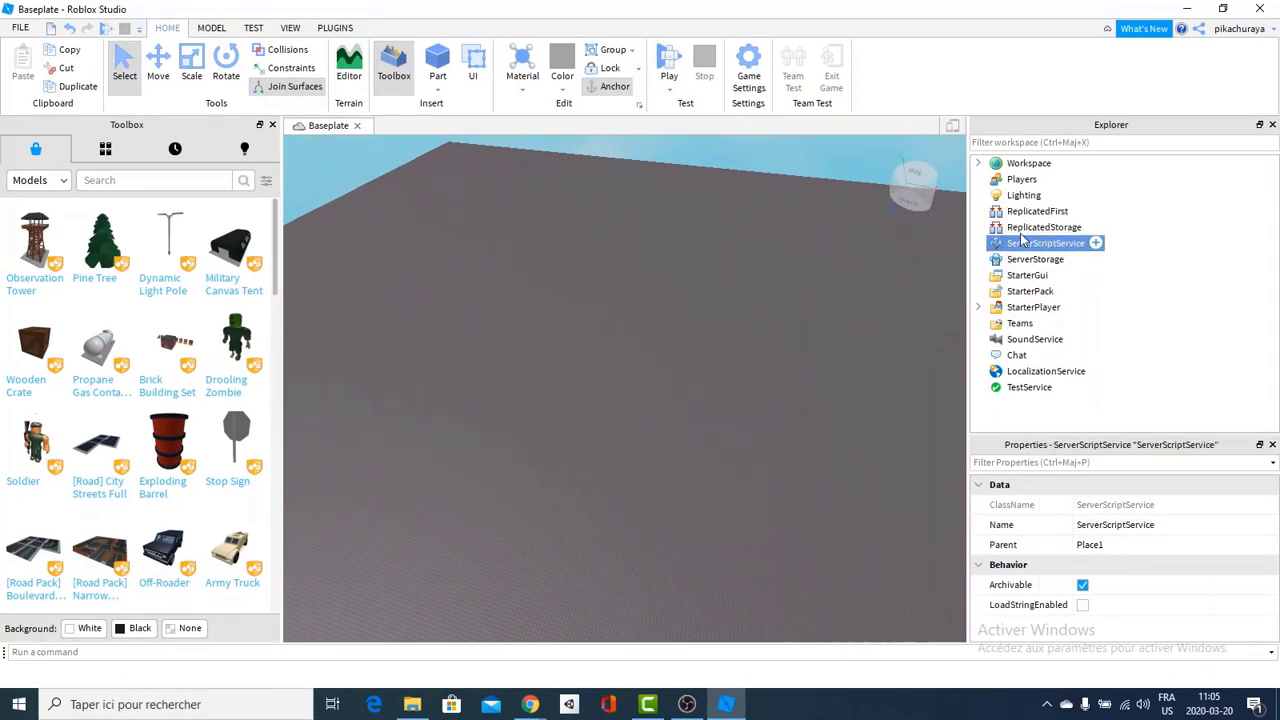
click(1022, 228)
click(1022, 211)
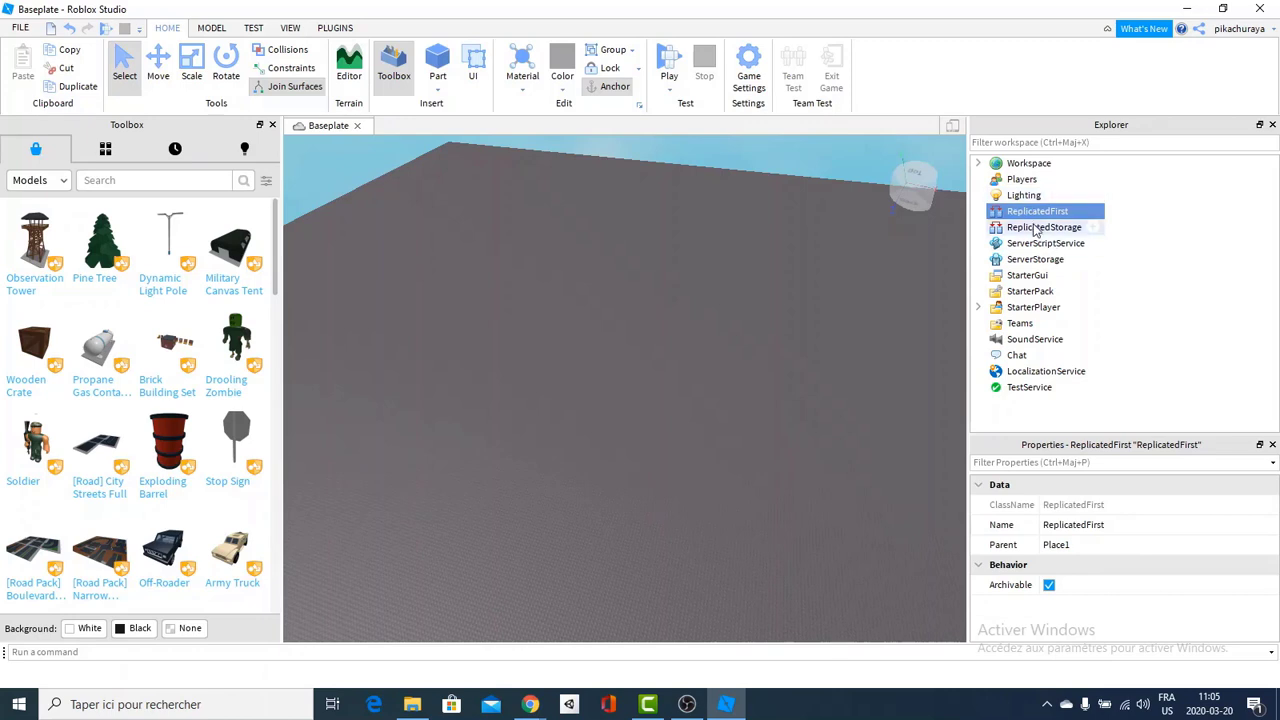
click(1026, 228)
click(1022, 244)
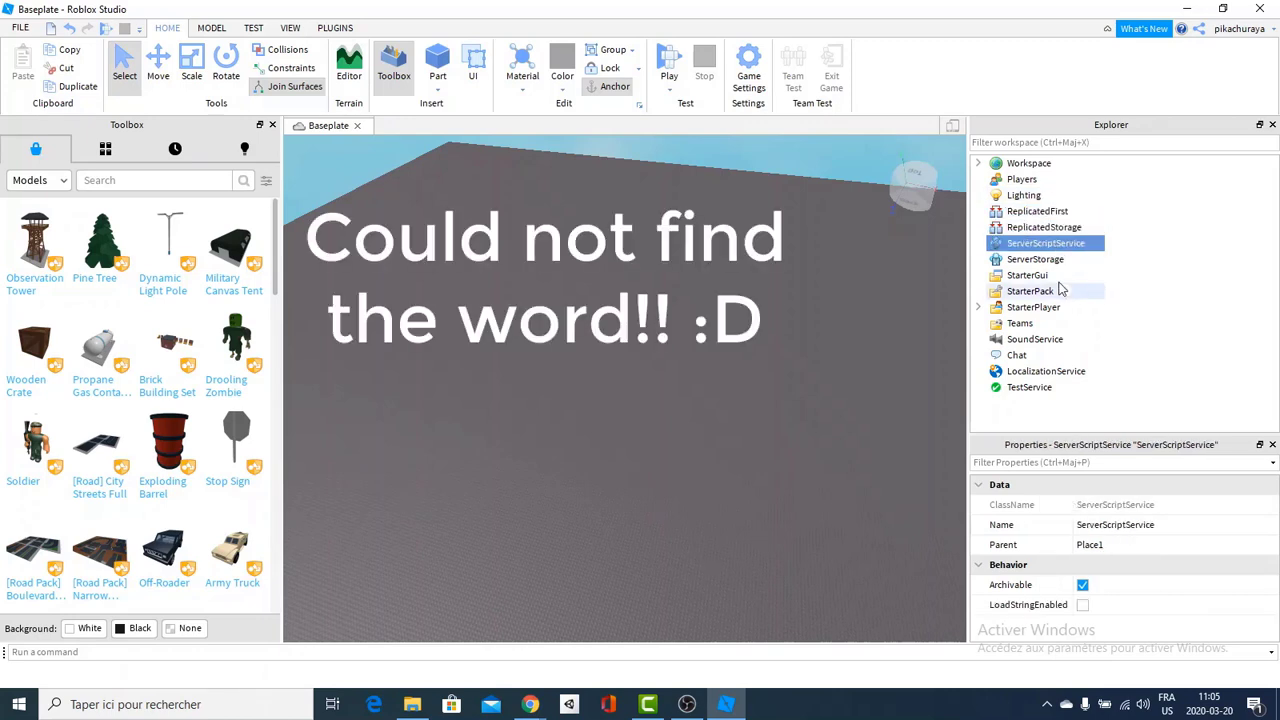
Step: Expand Workspace, select the Baseplate part and examine it in the scene from several angles
click(978, 163)
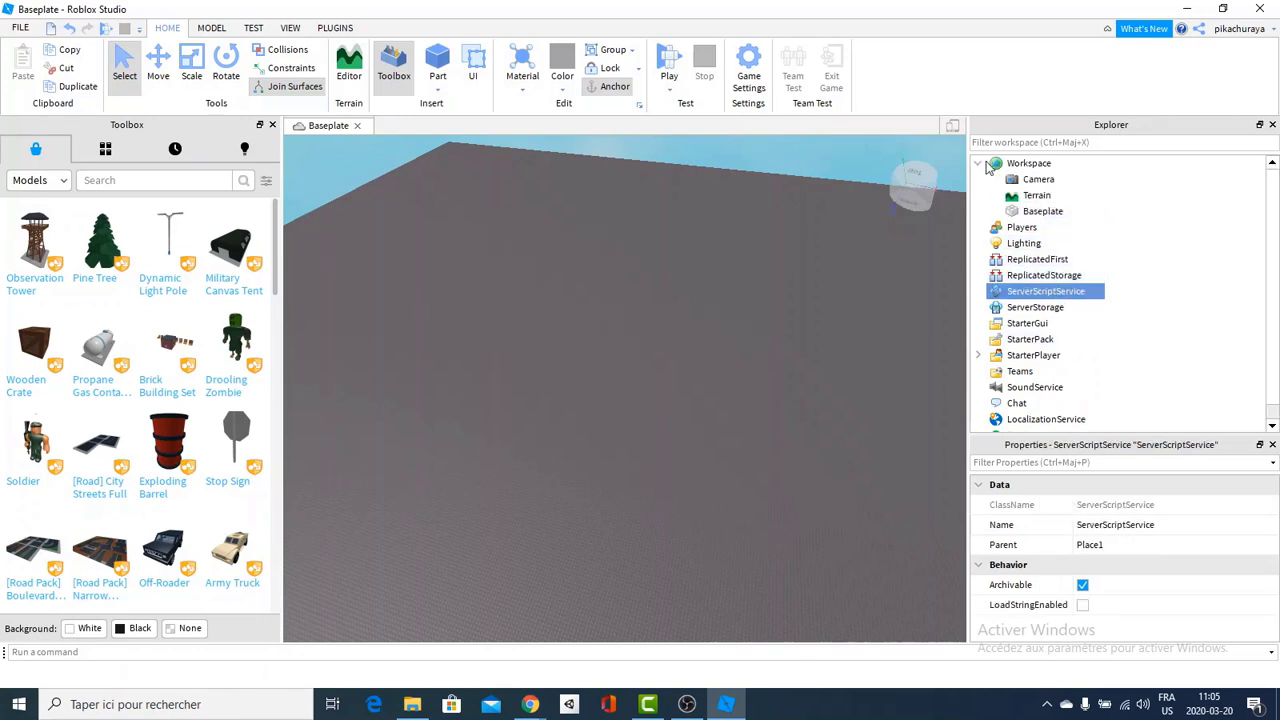
click(1043, 211)
key(f)
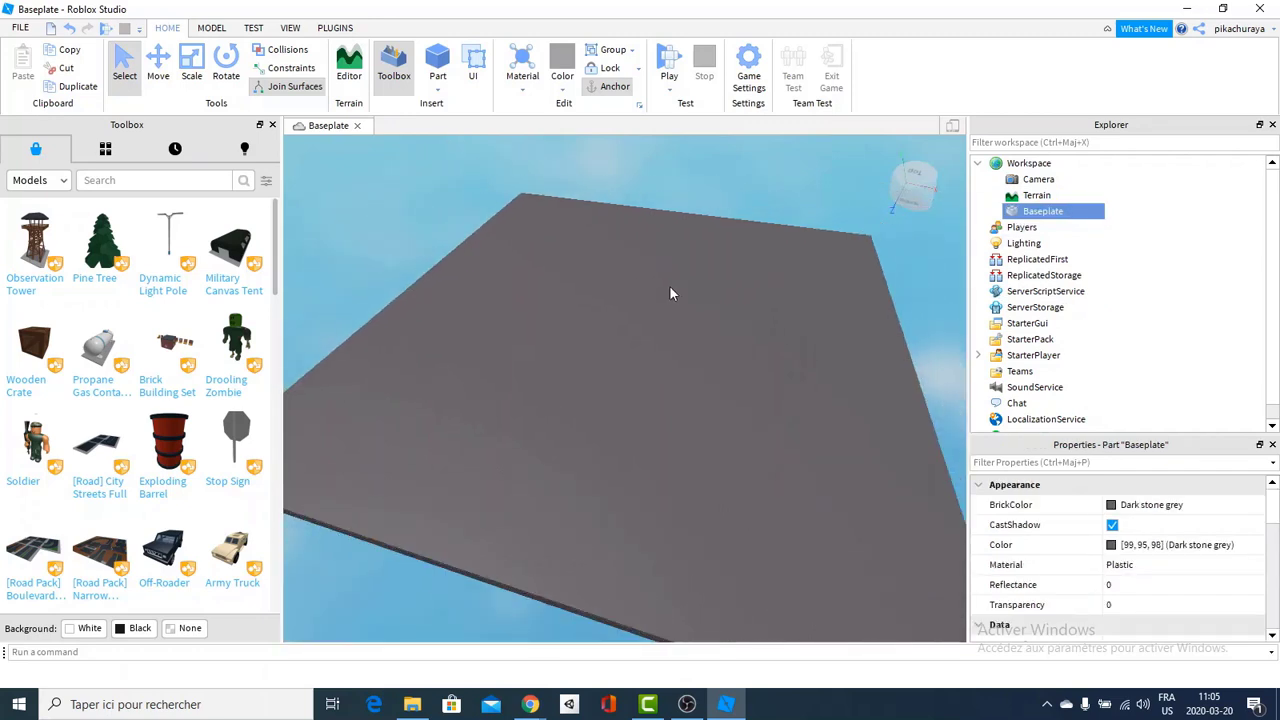
right_drag(673, 260, 677, 269)
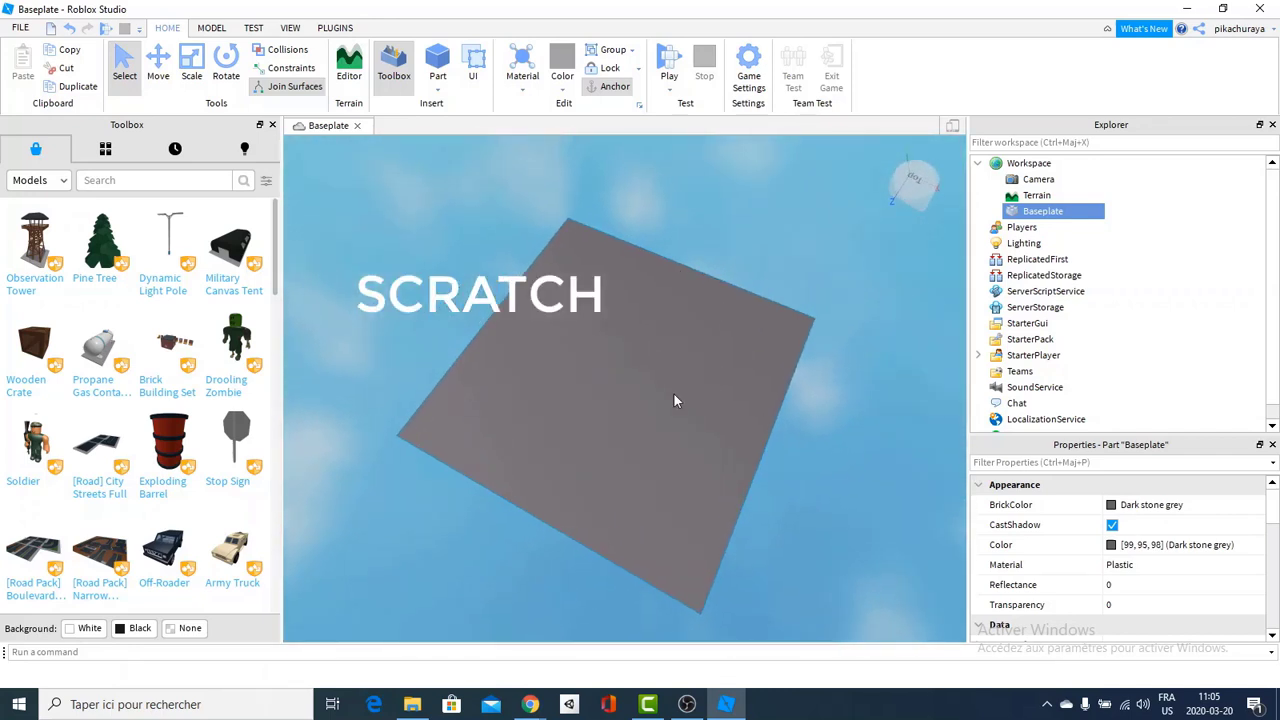
click(977, 164)
click(977, 164)
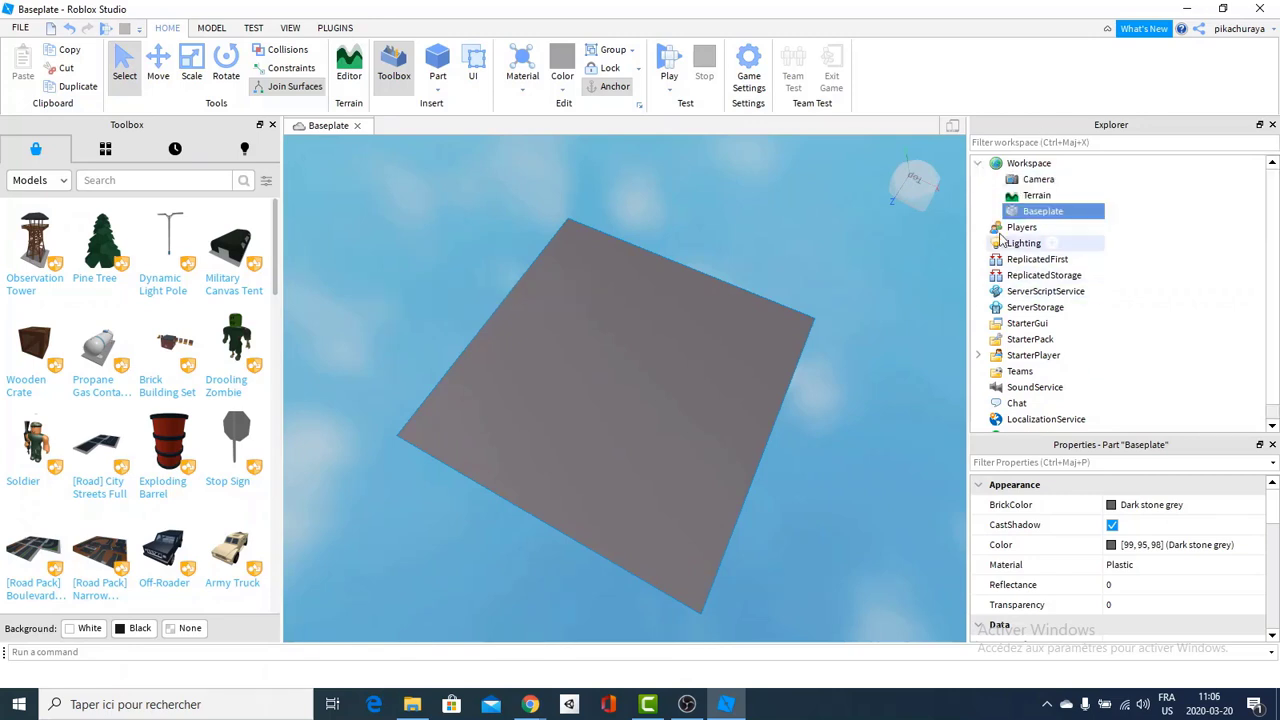
drag(770, 604, 491, 394)
click(1043, 212)
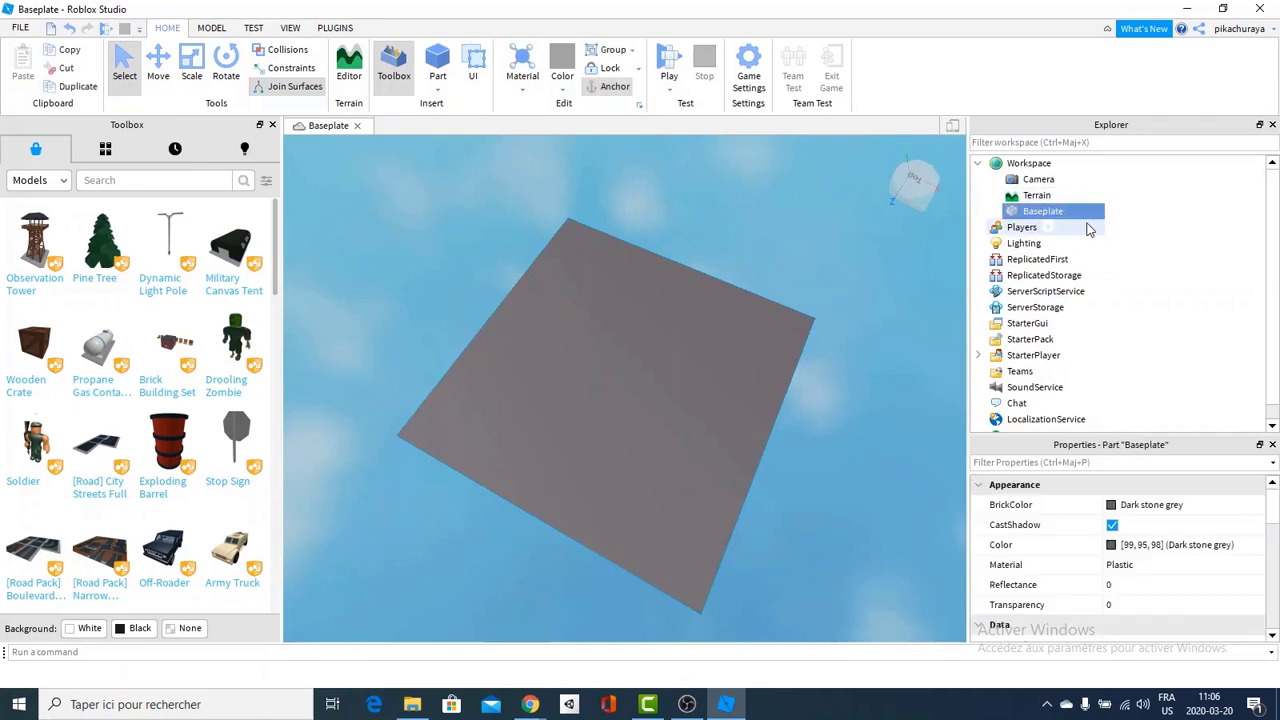
scroll(742, 340, up, 2)
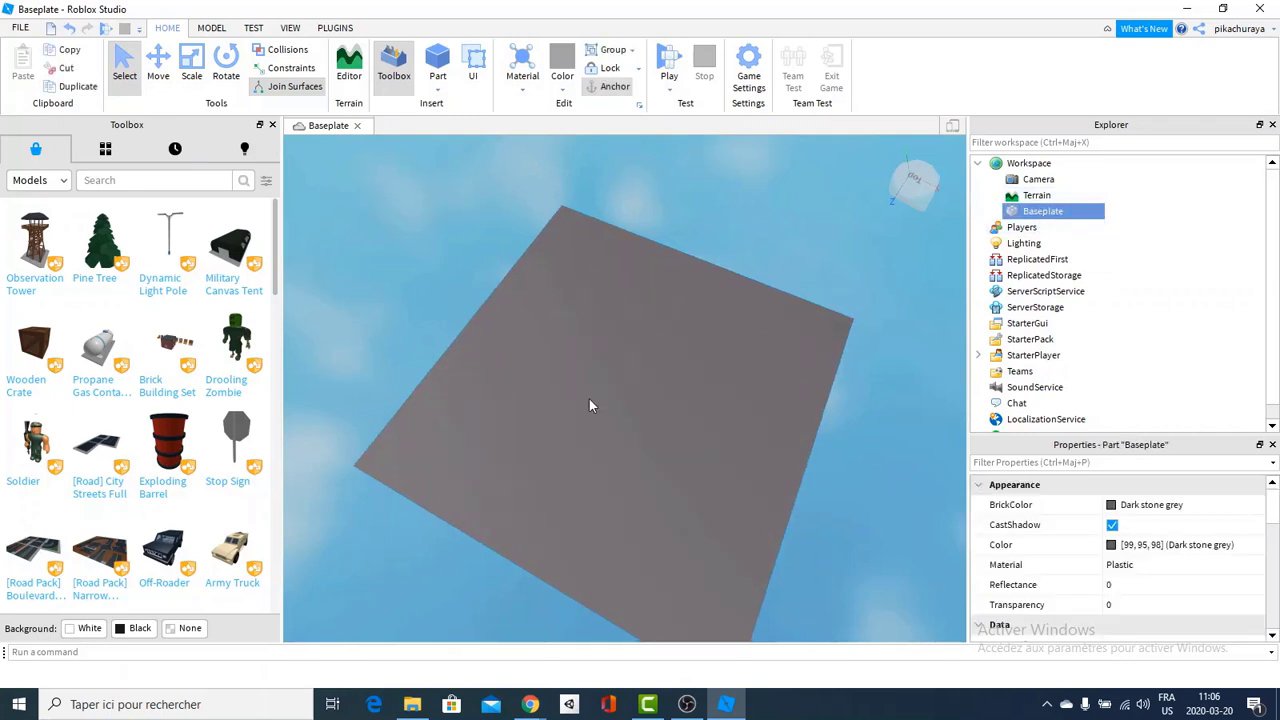
right_drag(589, 399, 600, 409)
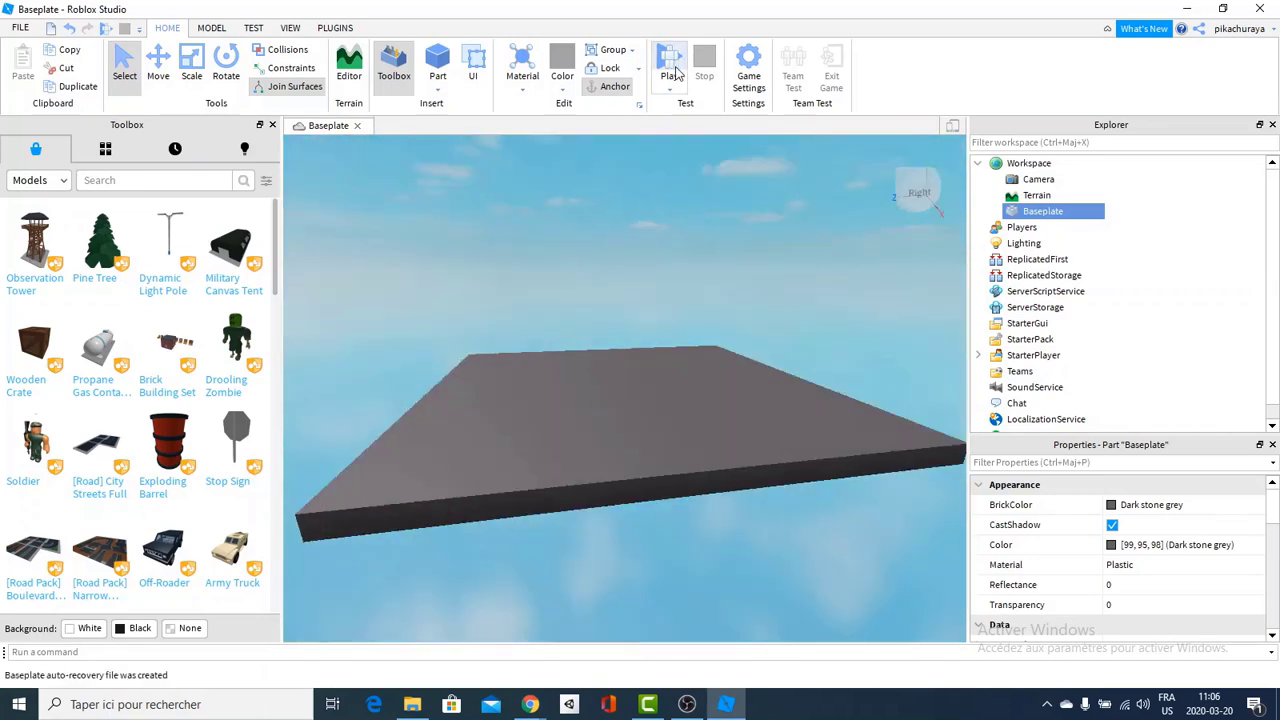
Step: Play-test the place, walk the avatar forward and back on the baseplate, and stop the test
key(F5)
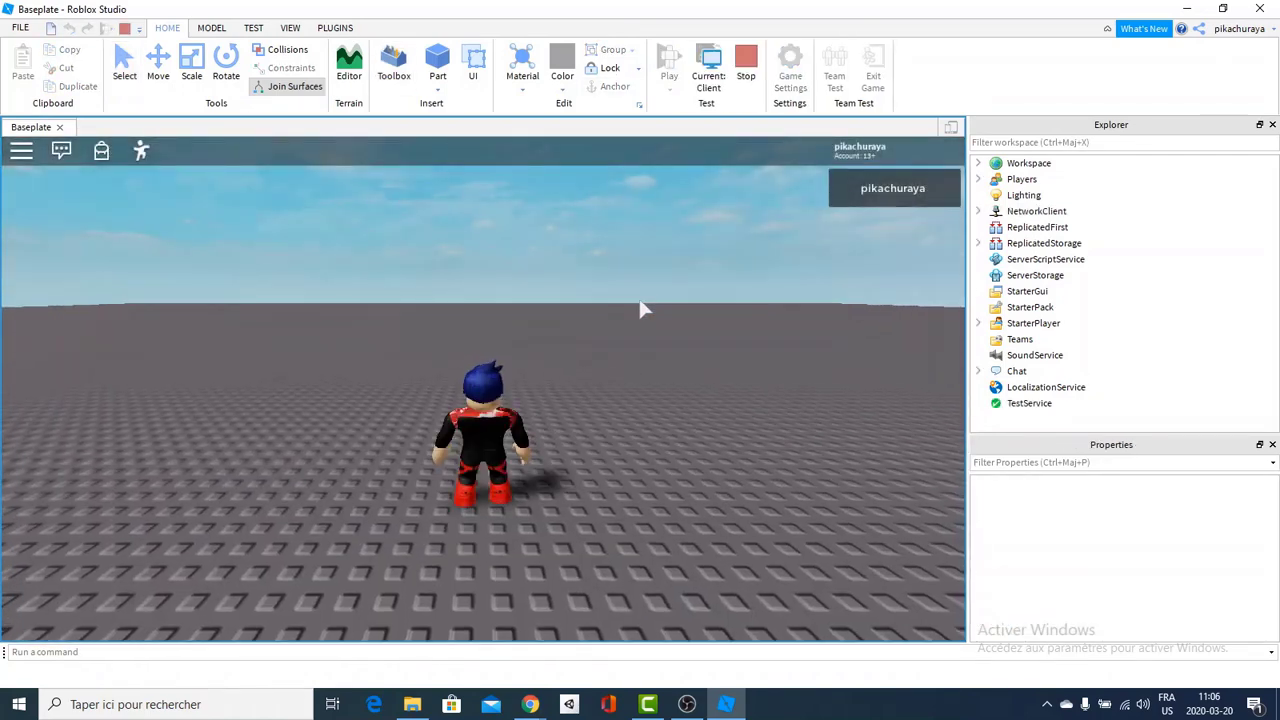
right_drag(640, 300, 629, 327)
key(w)
key(s)
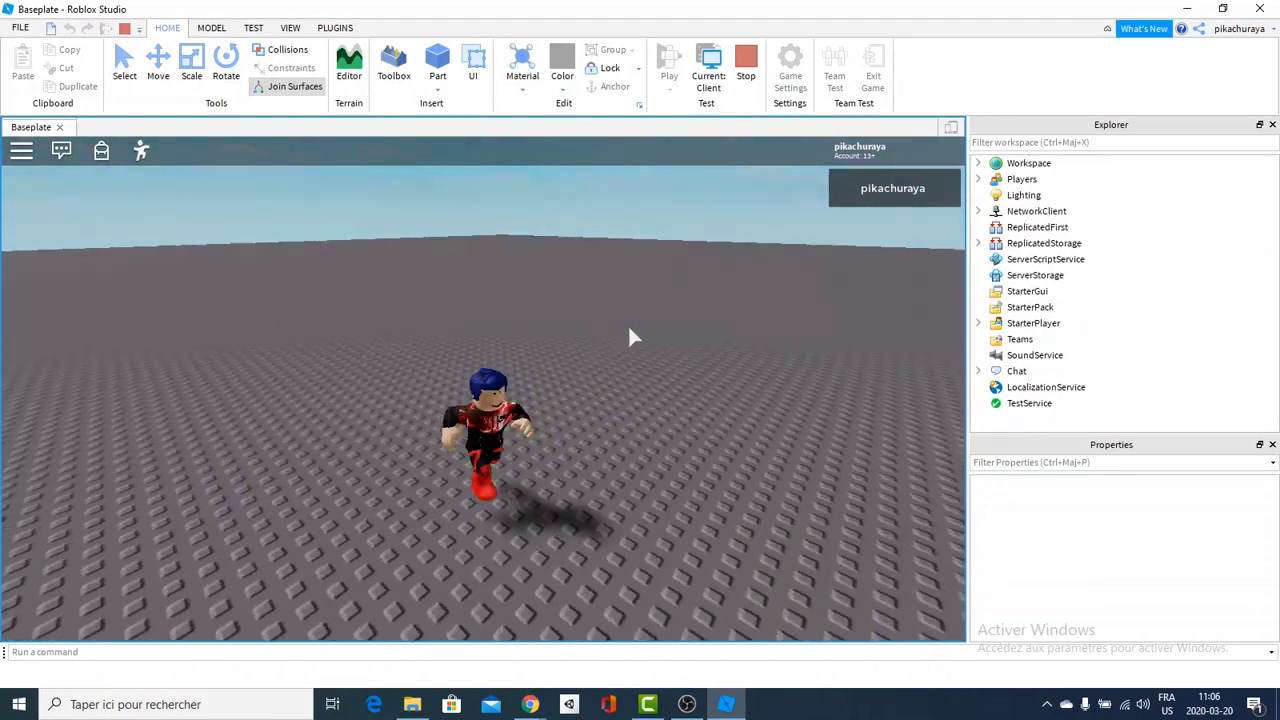
click(744, 60)
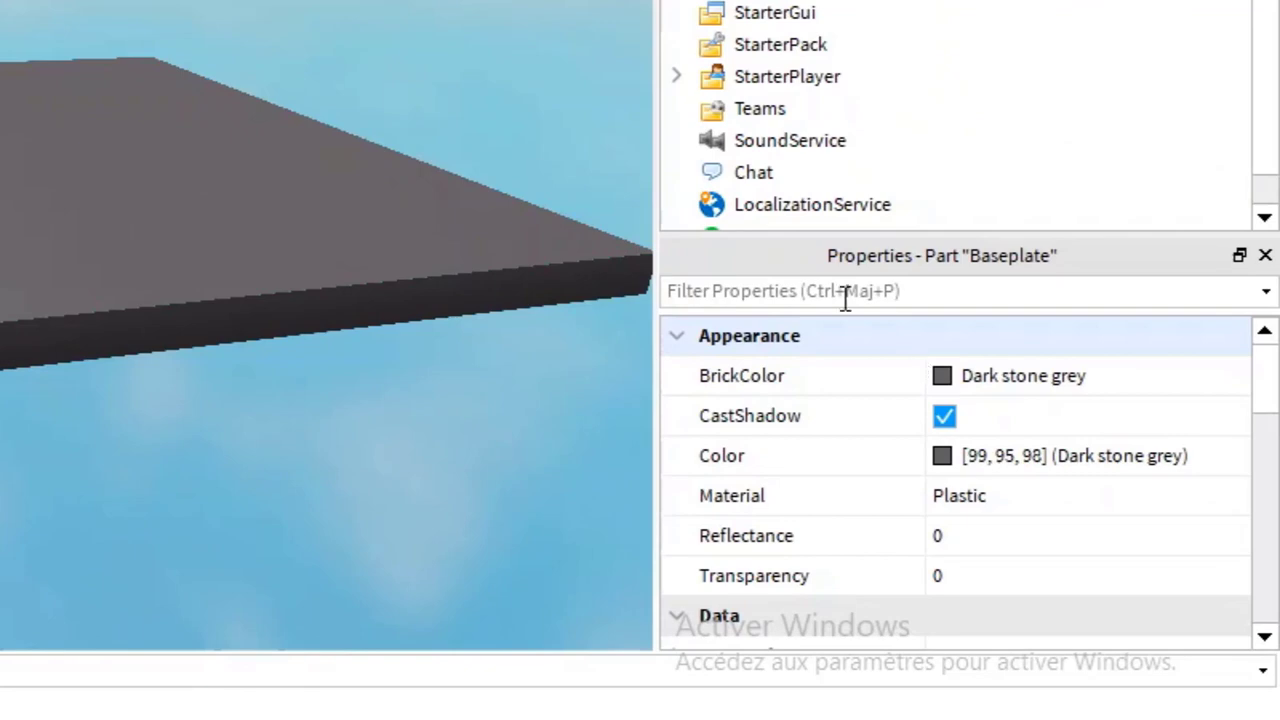
Step: Select Workspace and examine its Data and Behavior properties
right_drag(266, 0, 266, 0)
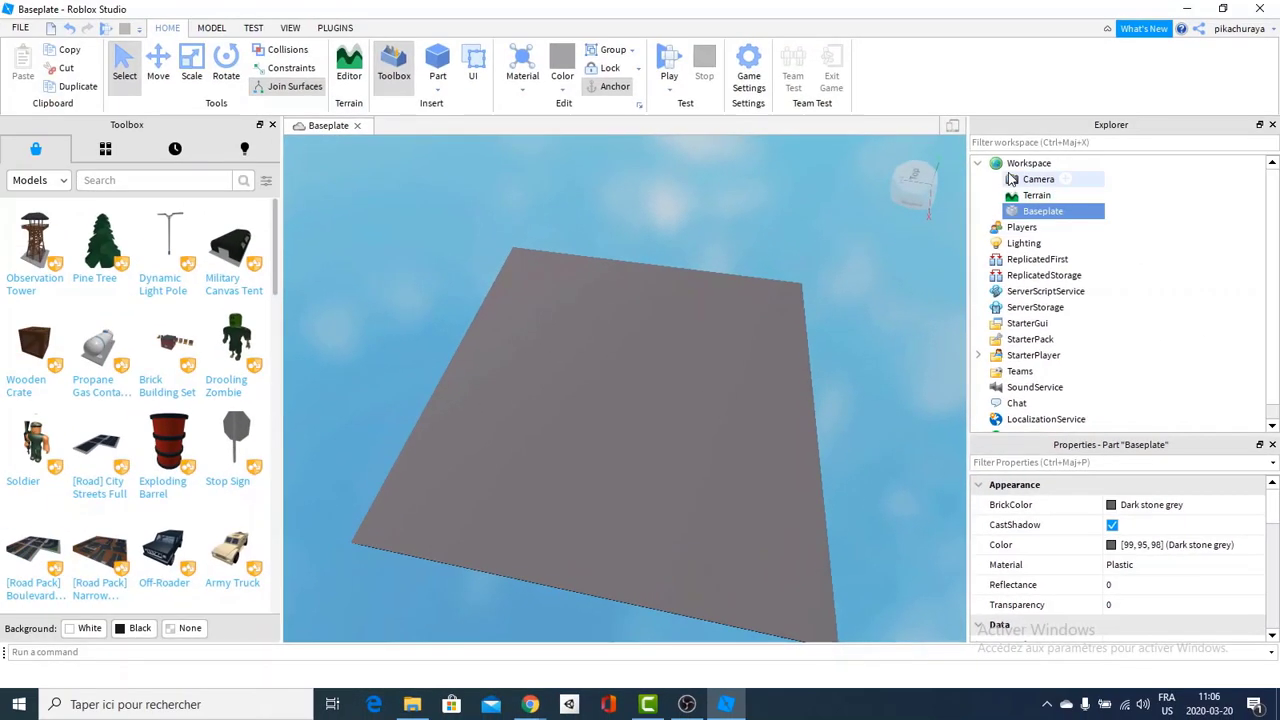
click(993, 96)
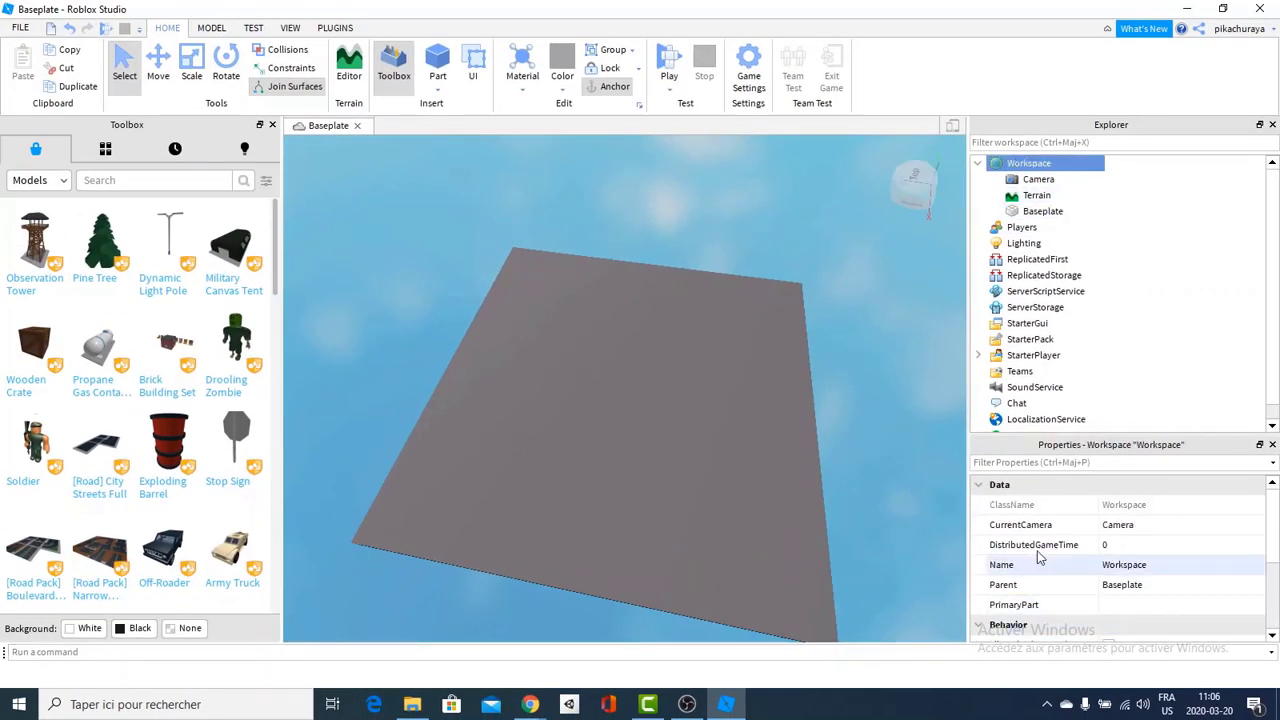
scroll(1042, 545, down, 4)
scroll(1048, 522, up, 2)
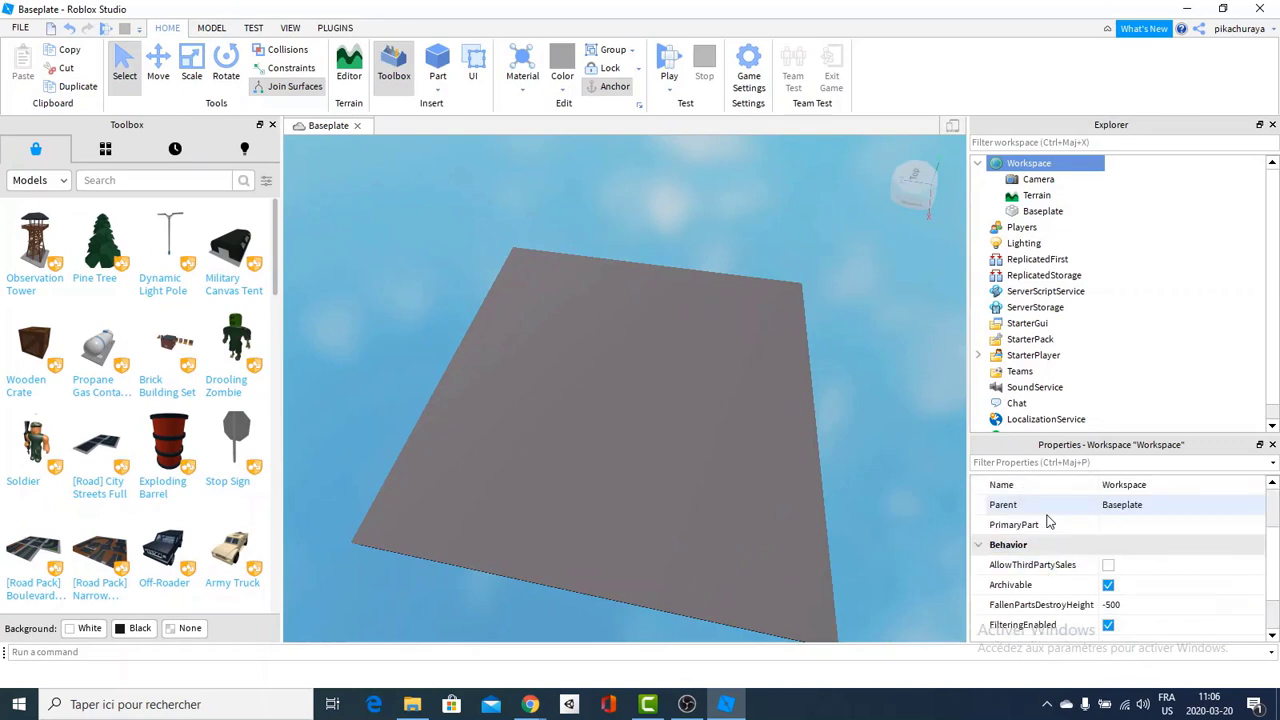
Step: Select the Baseplate part and examine its Appearance properties along with its upper side and underside
scroll(1048, 522, up, 1)
click(1040, 211)
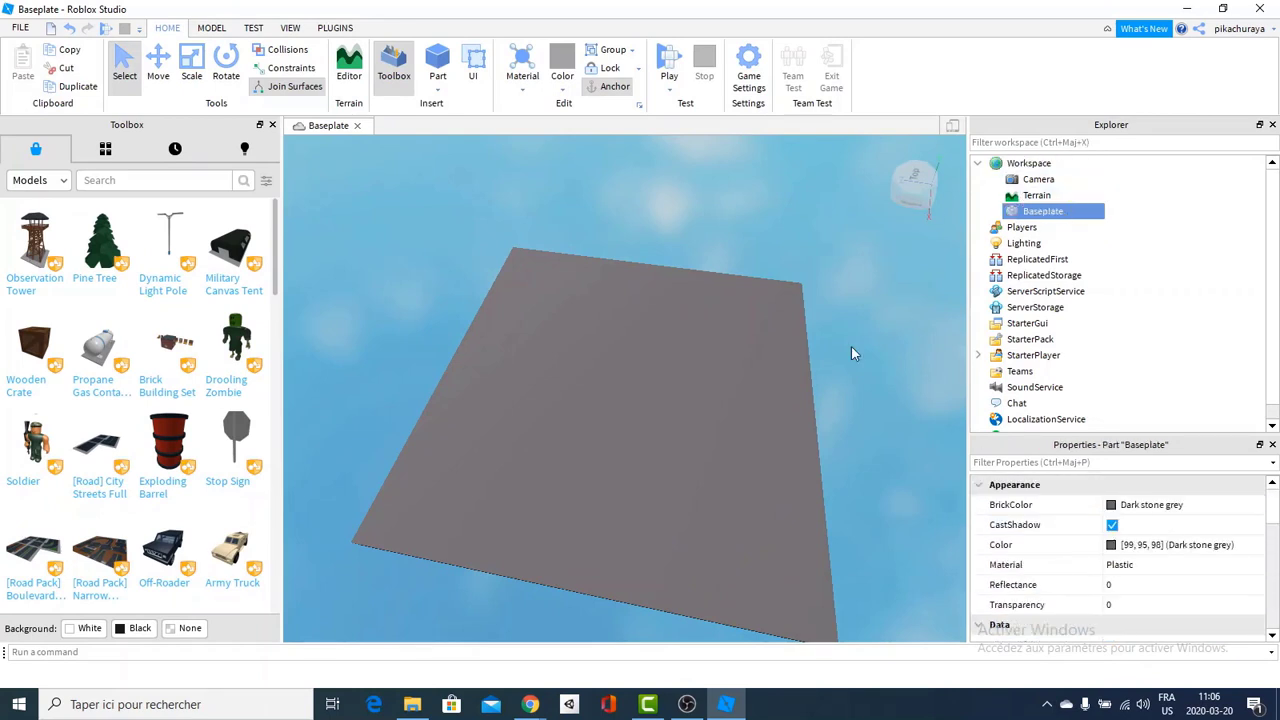
right_drag(735, 352, 737, 423)
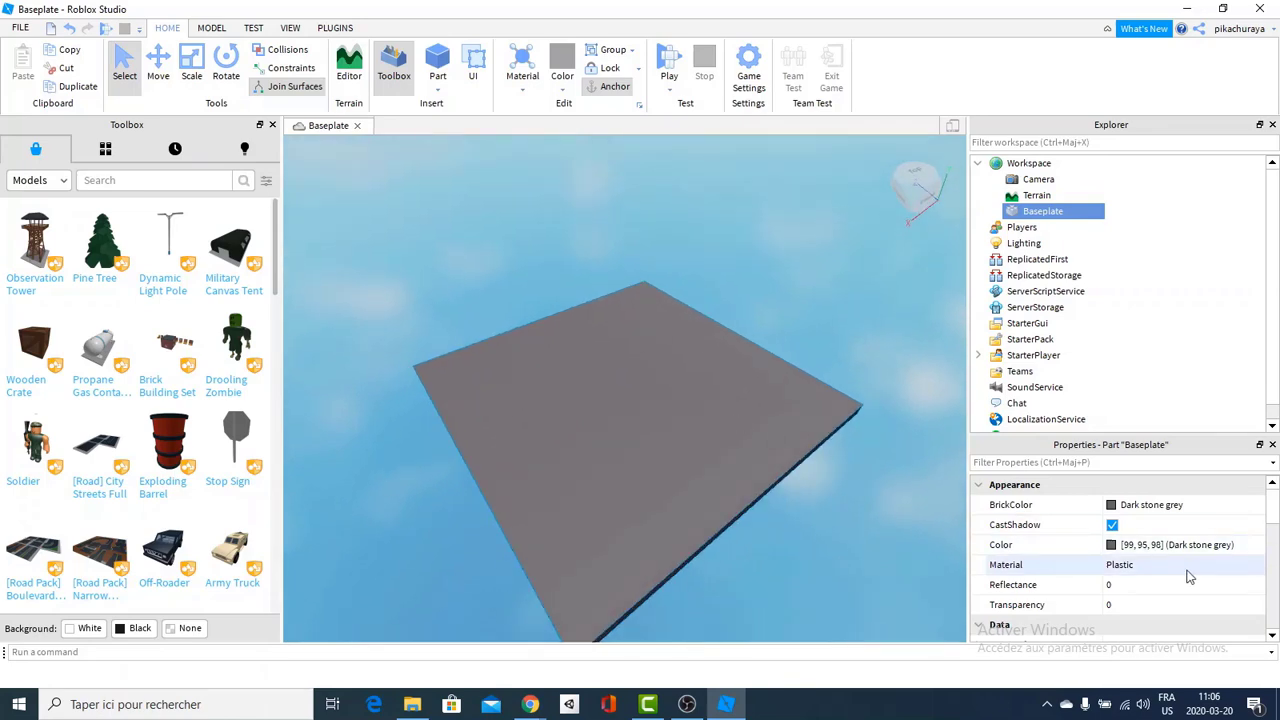
right_drag(639, 533, 640, 537)
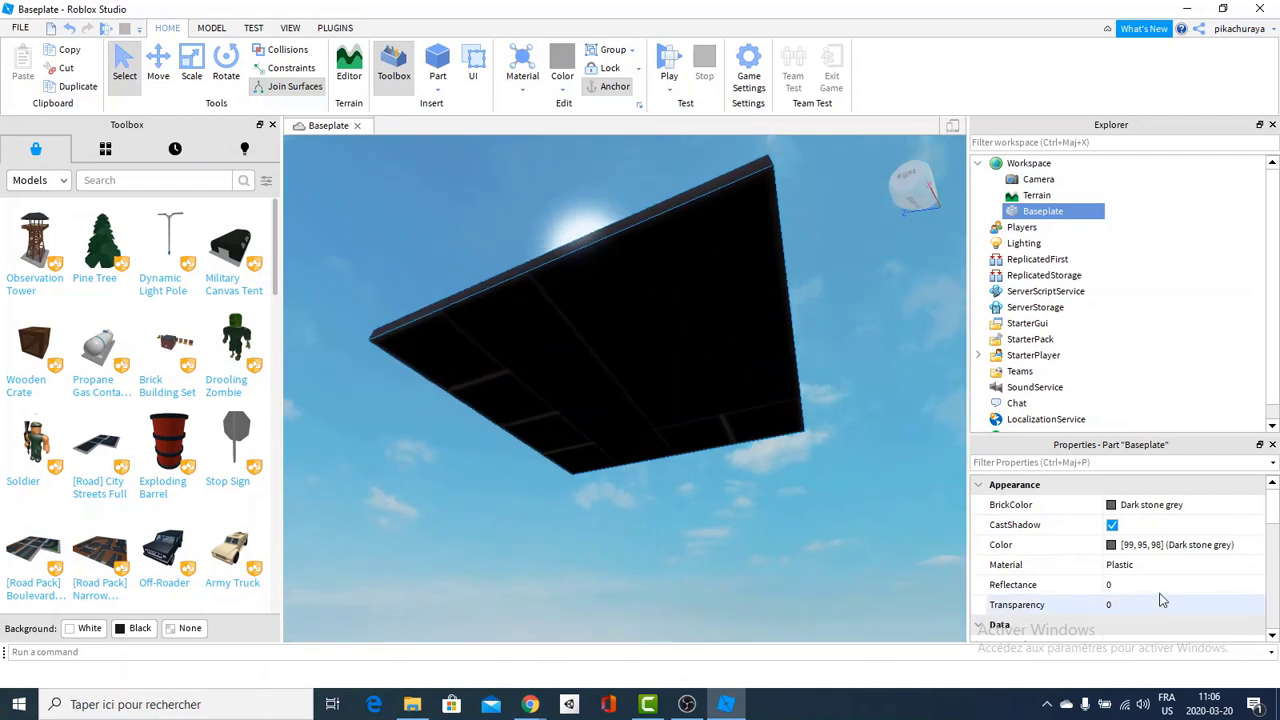
Step: Turn the Baseplate's CastShadow off and back on to compare the shading on its underside
click(1116, 528)
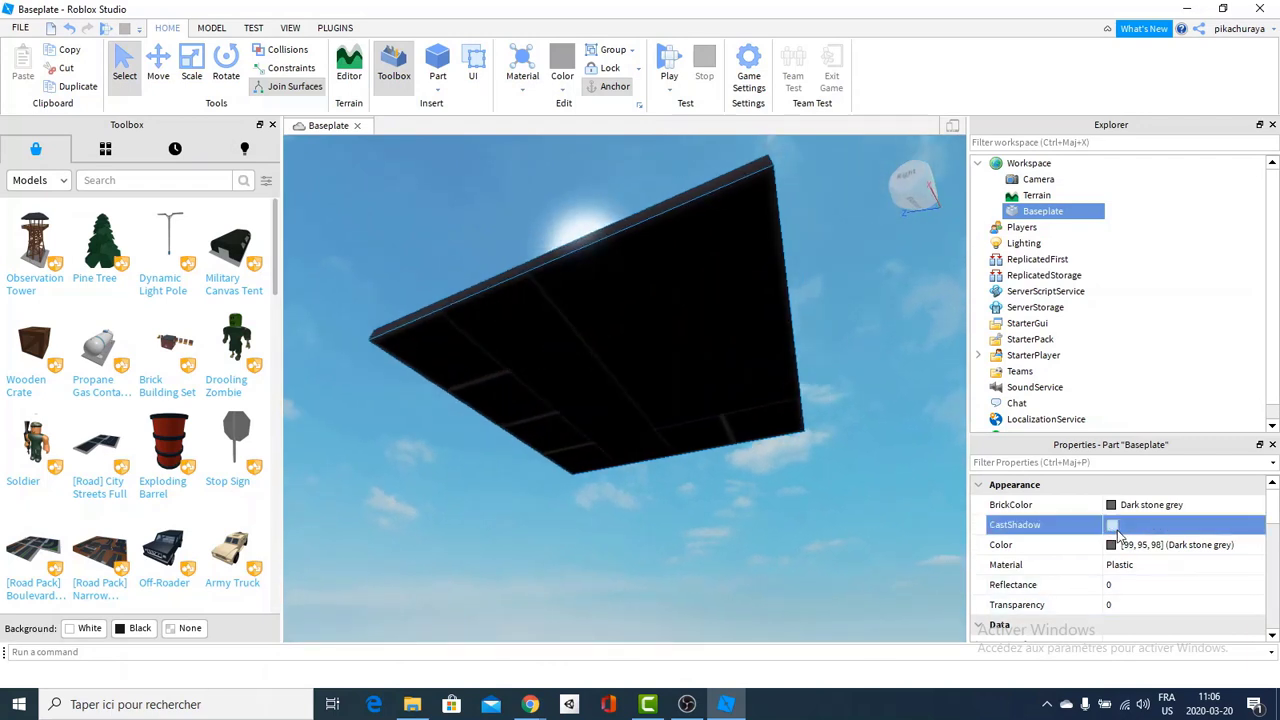
click(1114, 528)
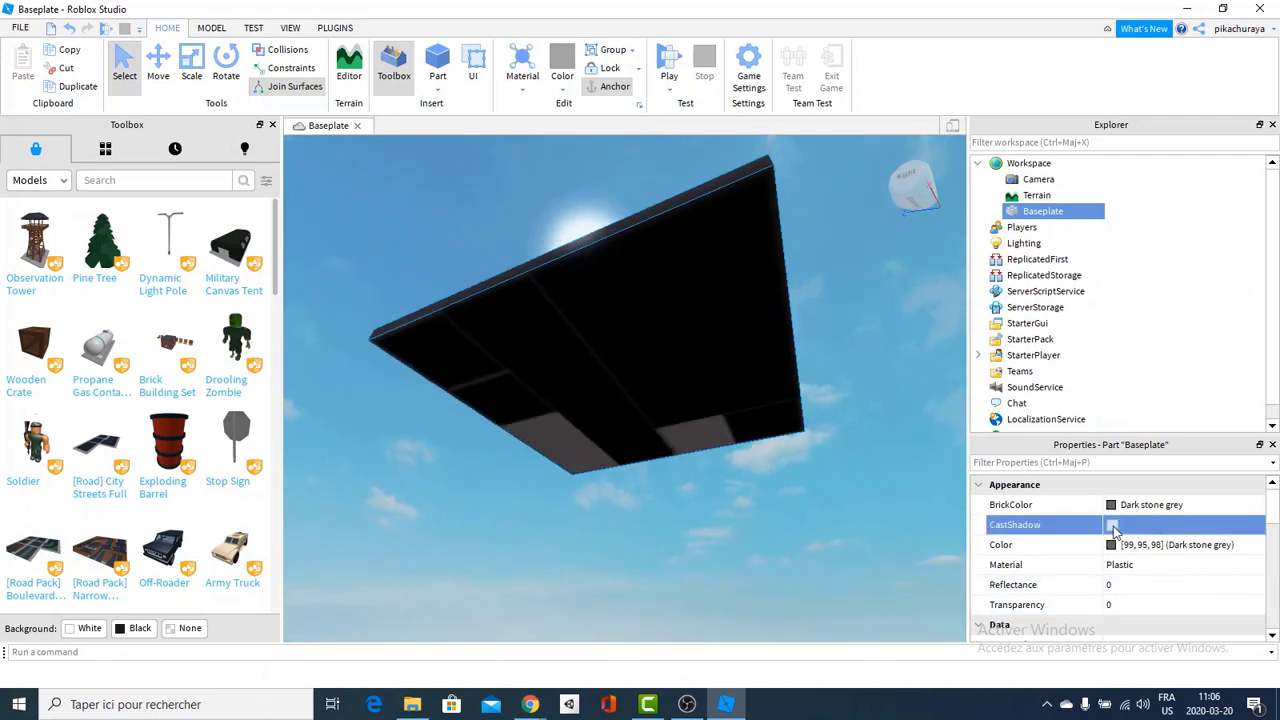
click(1113, 528)
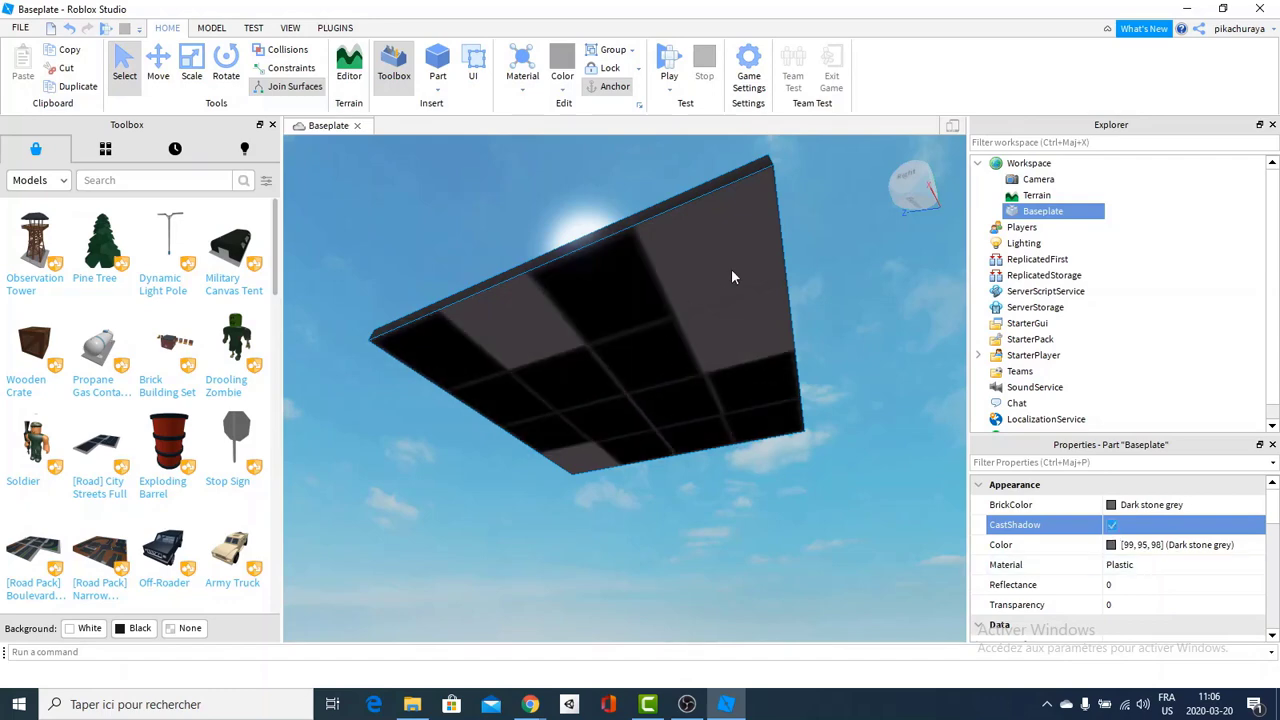
key(f)
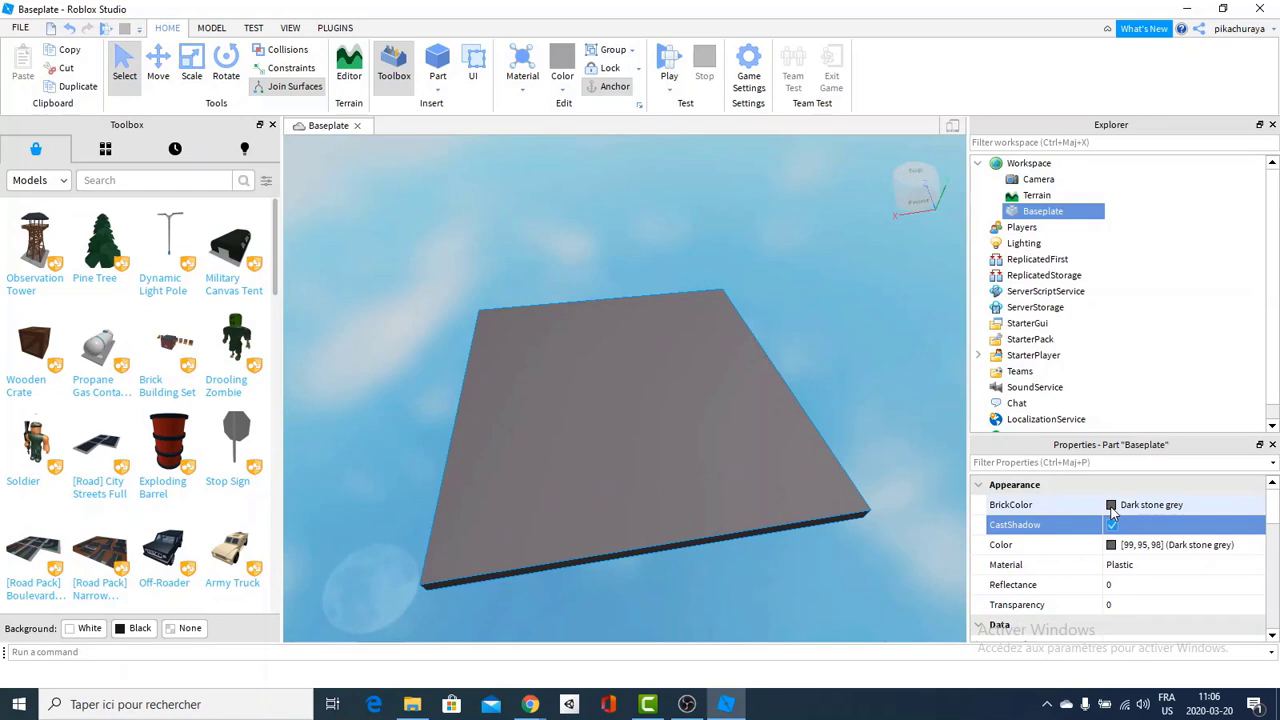
Step: Try Really blue and a cyan shade as the Baseplate's BrickColor, and restore it to Dark stone grey
click(1150, 505)
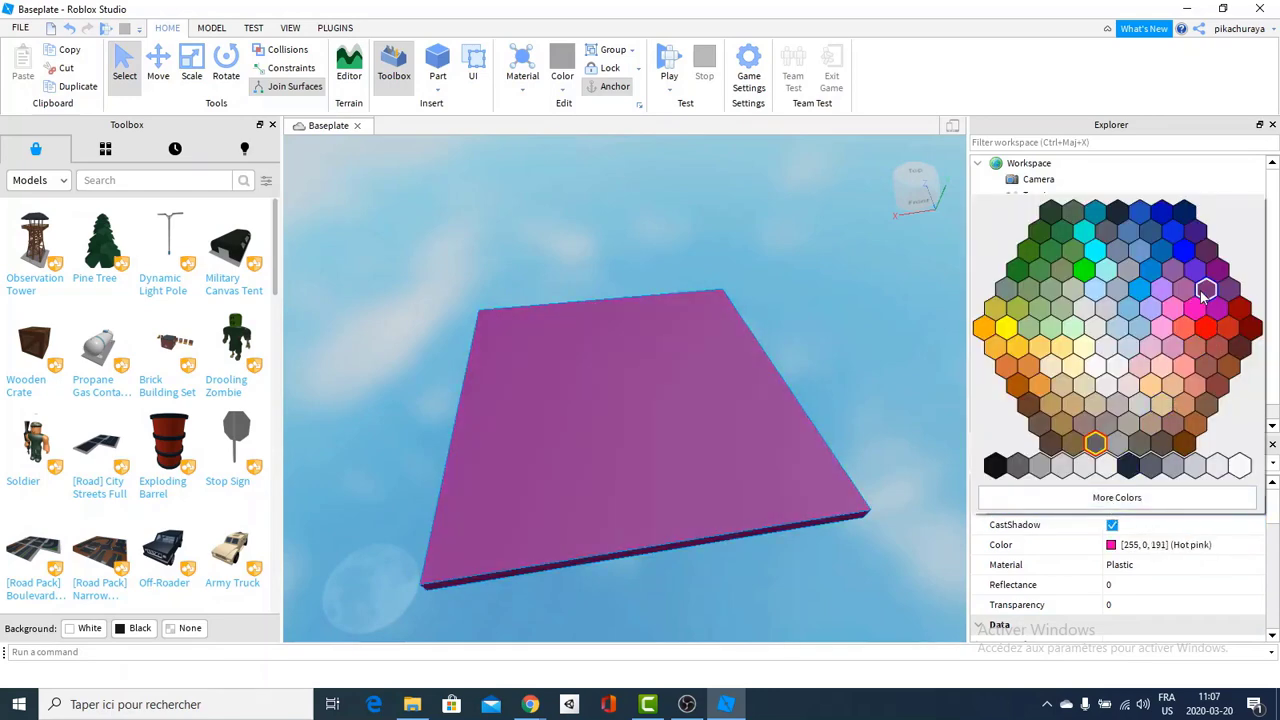
click(1184, 250)
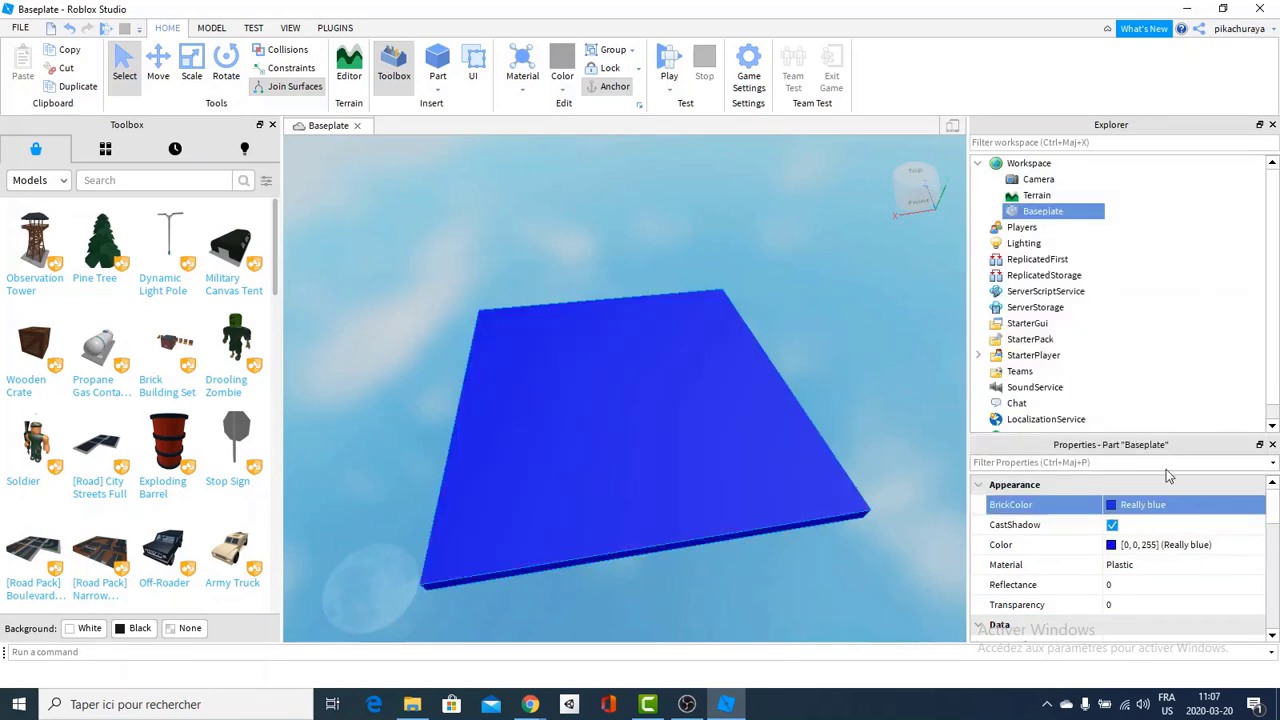
click(1107, 503)
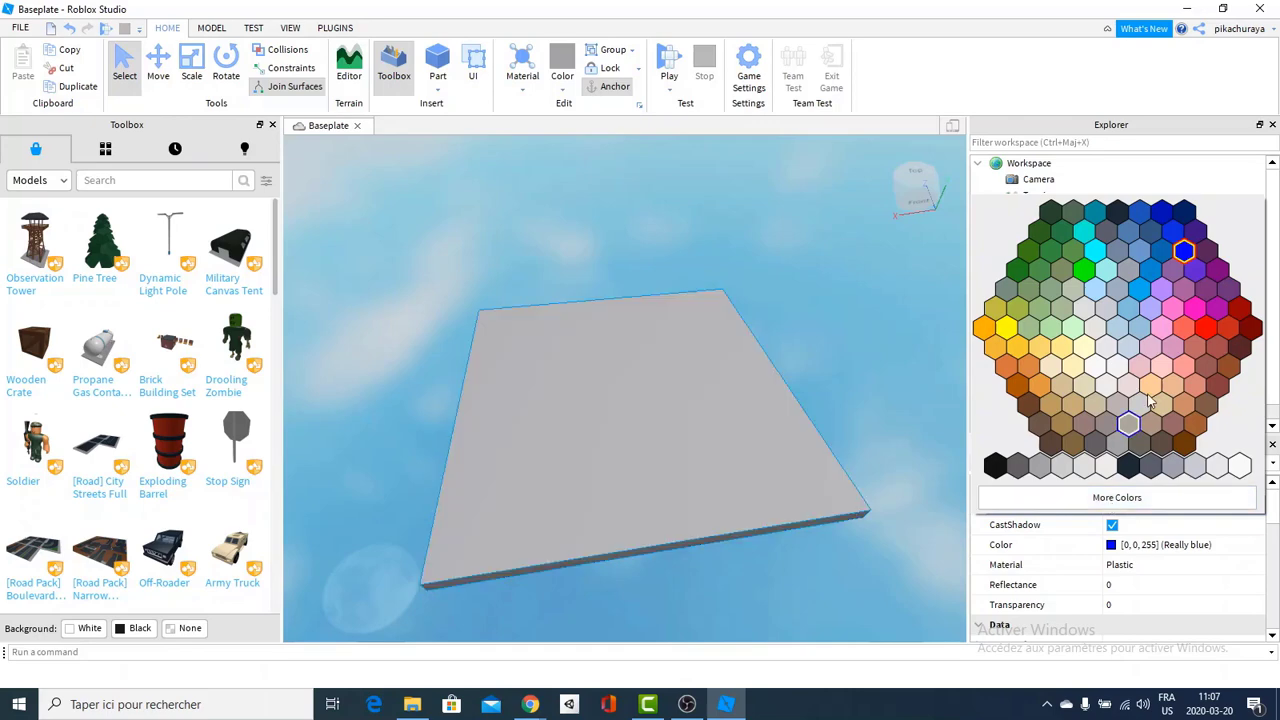
click(1095, 250)
click(1107, 505)
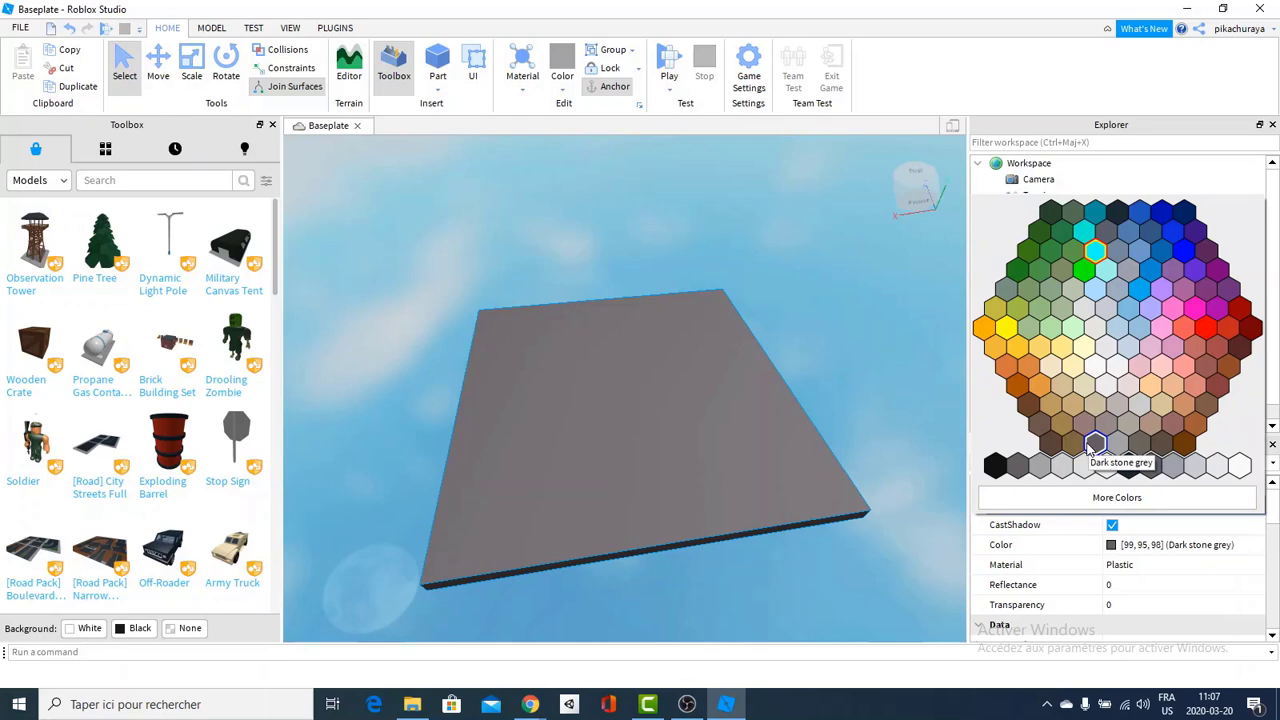
click(1092, 446)
Step: Filter the Baseplate's properties by "size" and compare its Size property with the part in the scene
right_drag(705, 459, 614, 426)
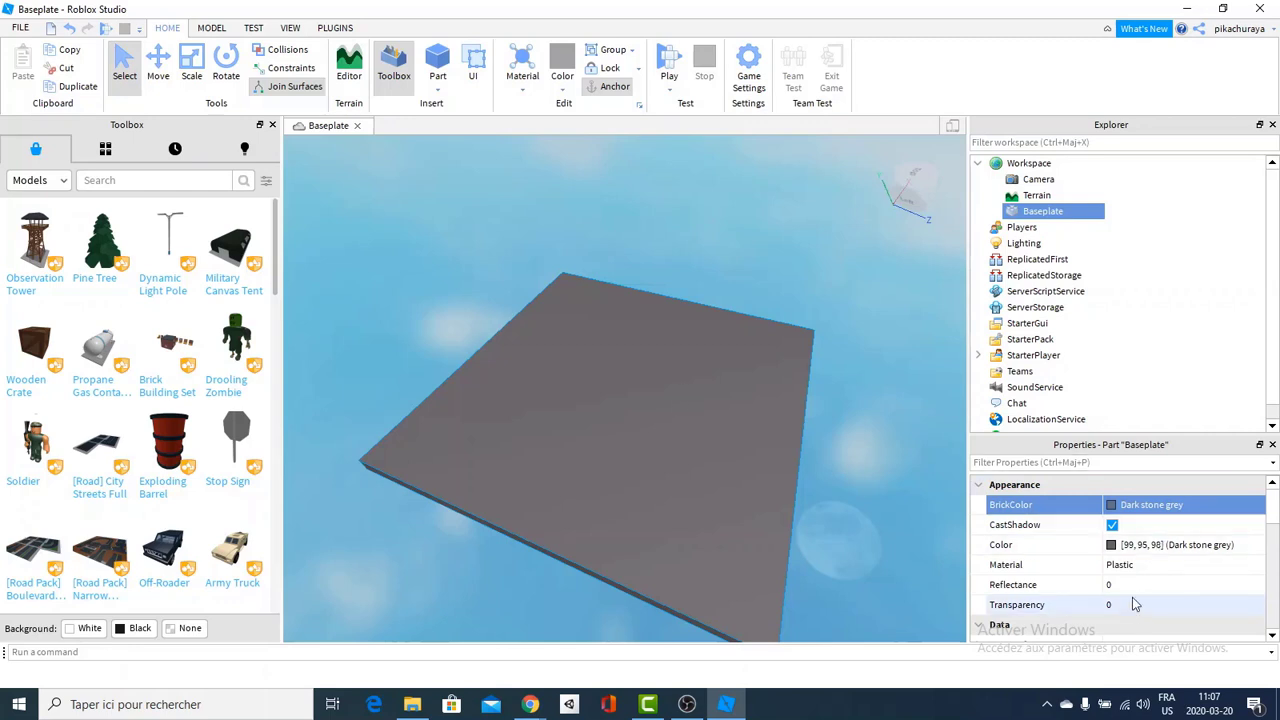
scroll(1136, 590, down, 1)
scroll(1136, 585, down, 1)
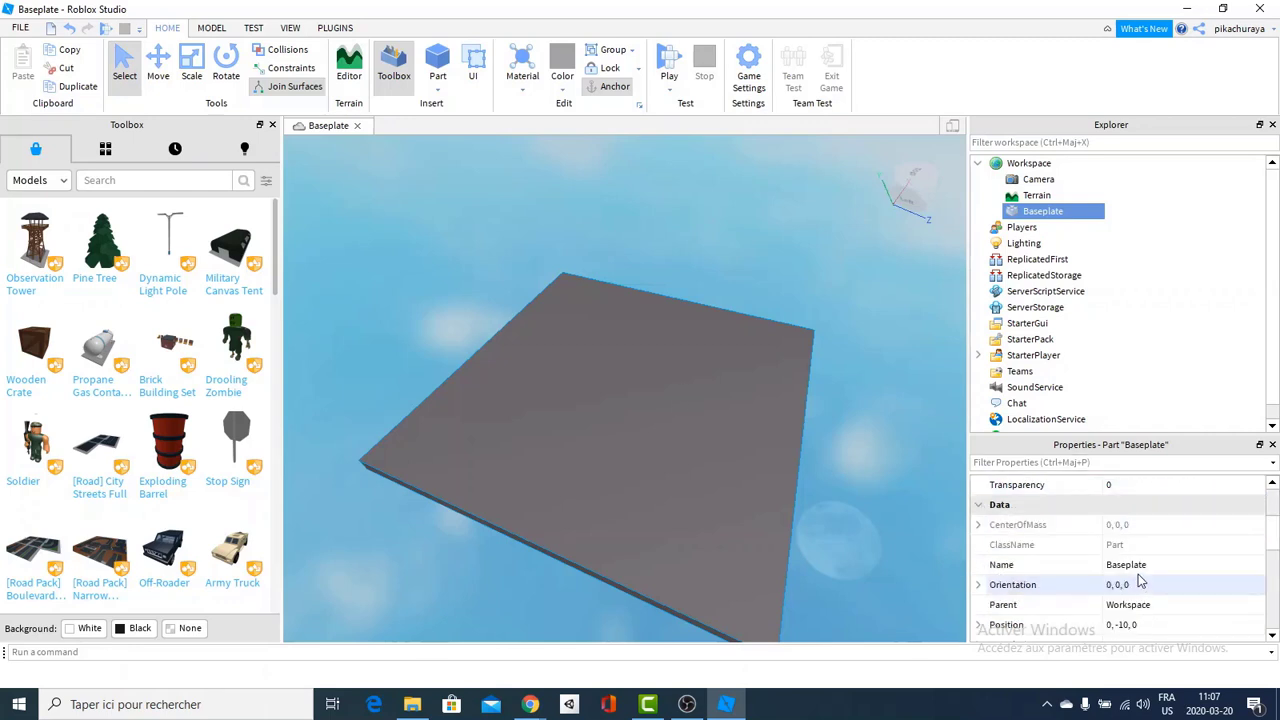
click(1083, 464)
text(size)
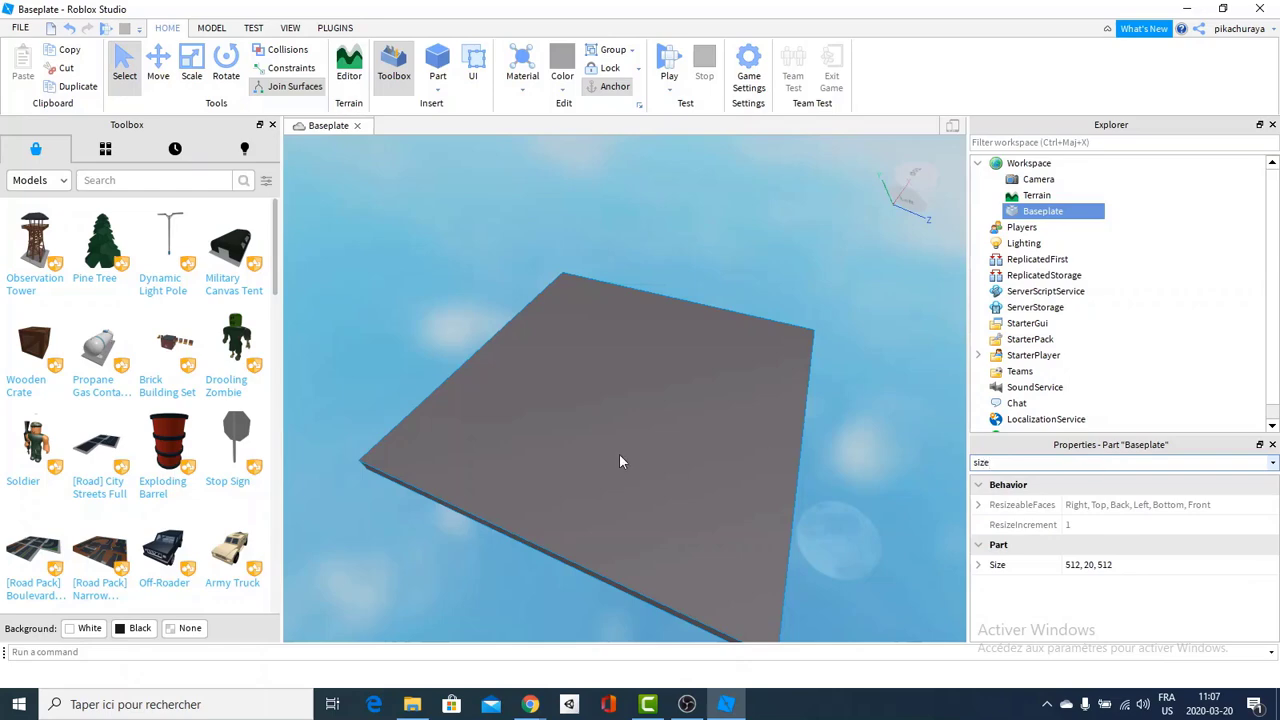
right_drag(619, 453, 619, 454)
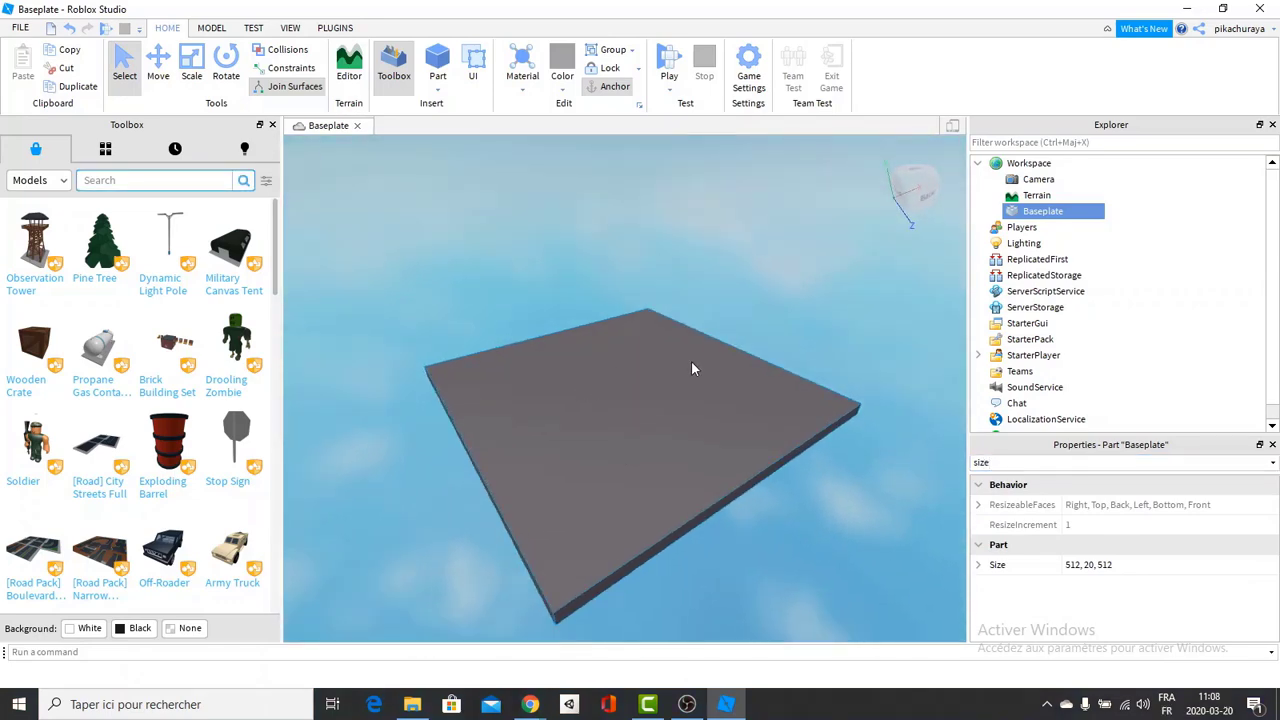
right_drag(691, 362, 691, 368)
scroll(645, 357, down, 1)
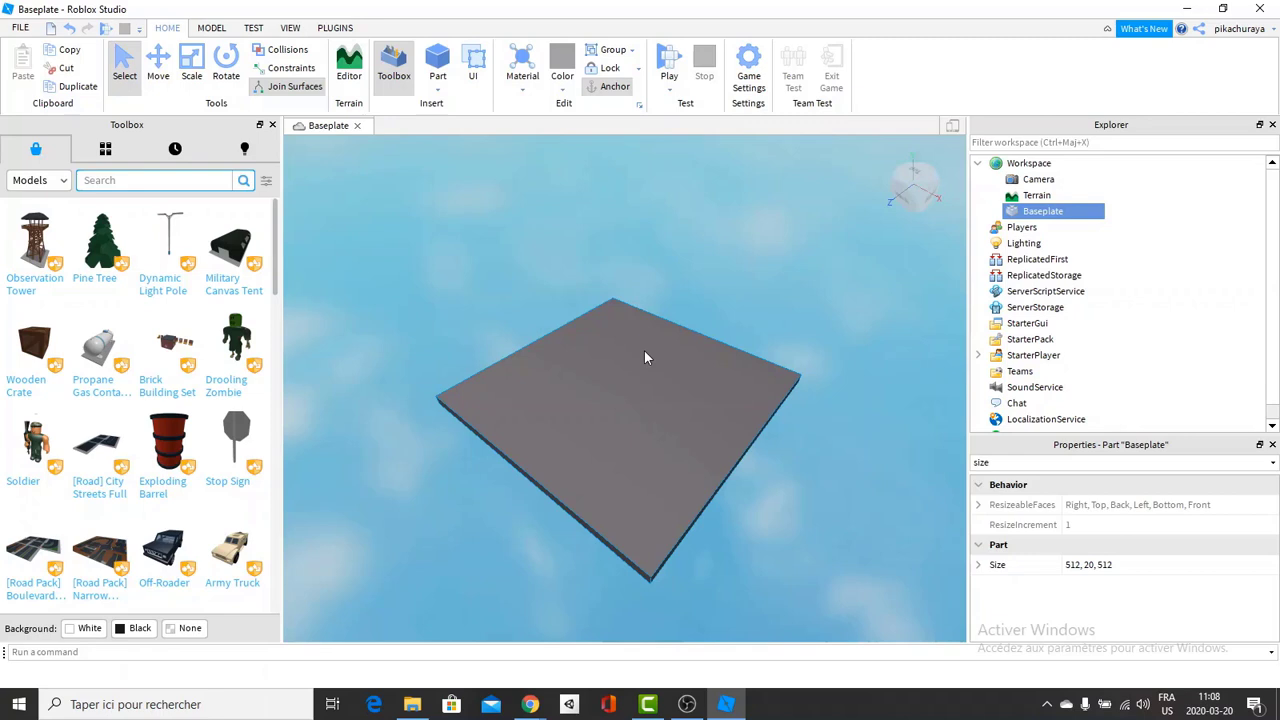
right_drag(614, 440, 585, 474)
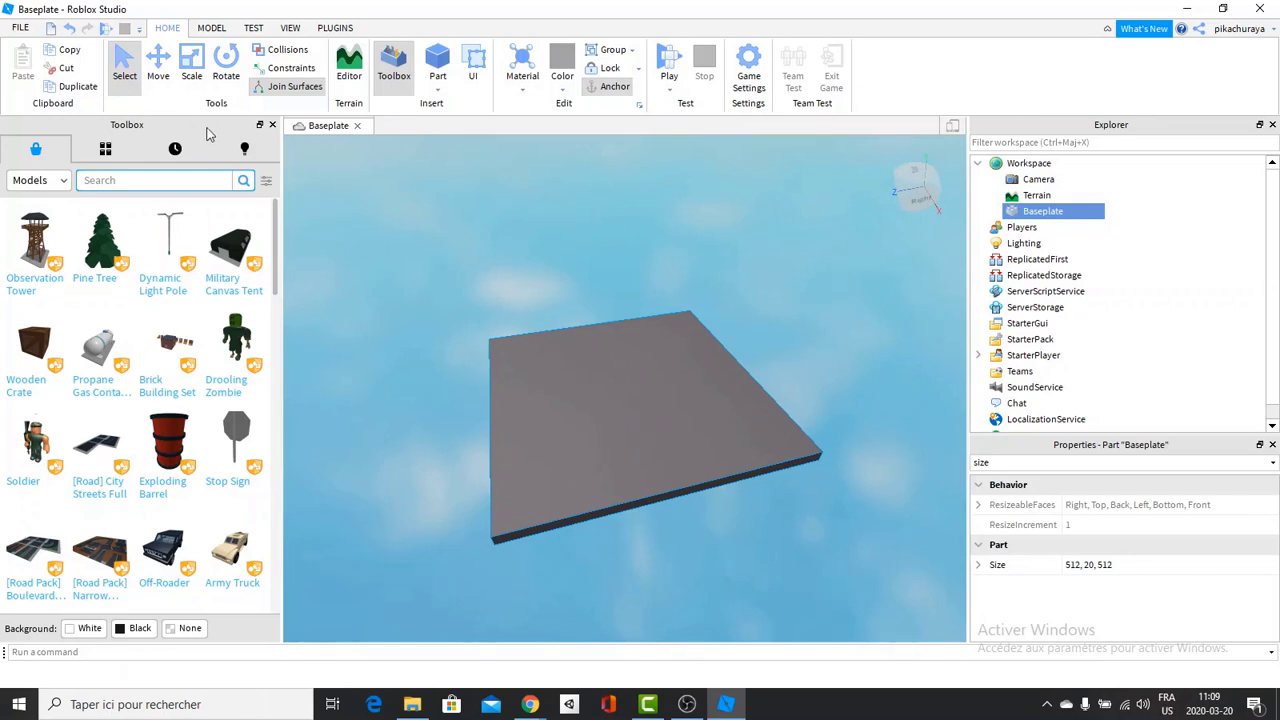
Step: Close the Toolbox and bring it back
click(272, 126)
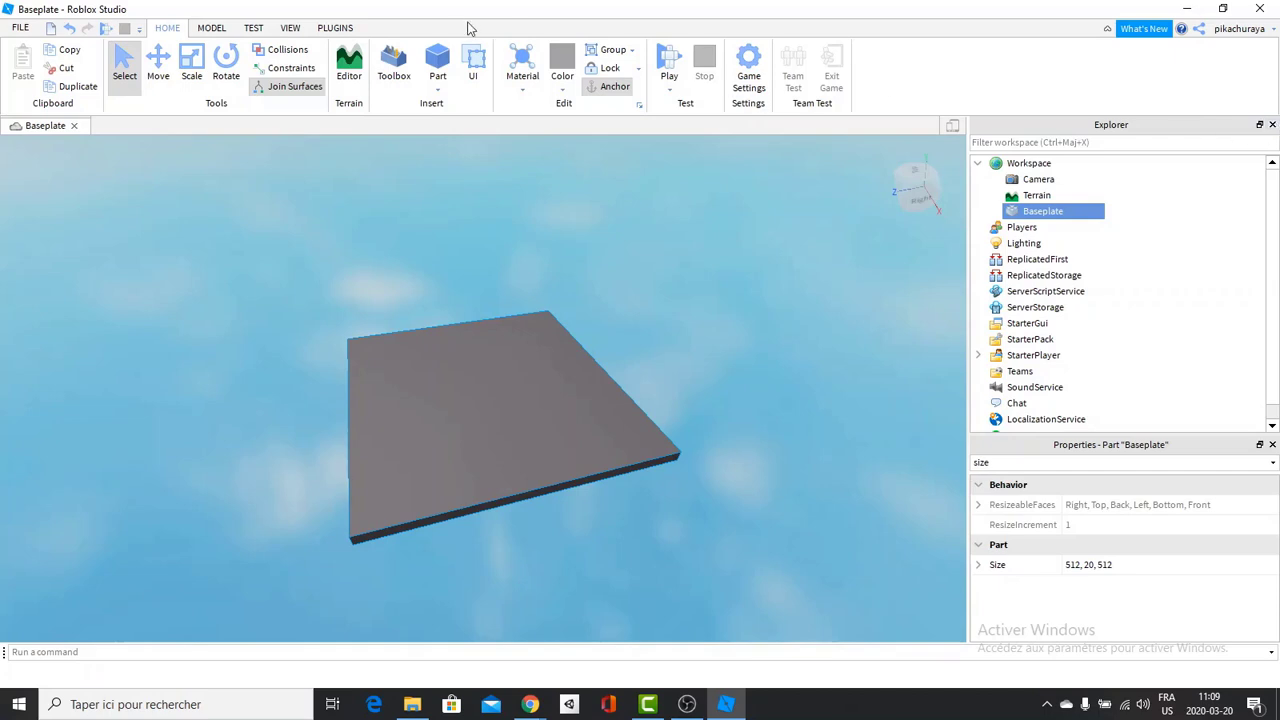
click(388, 62)
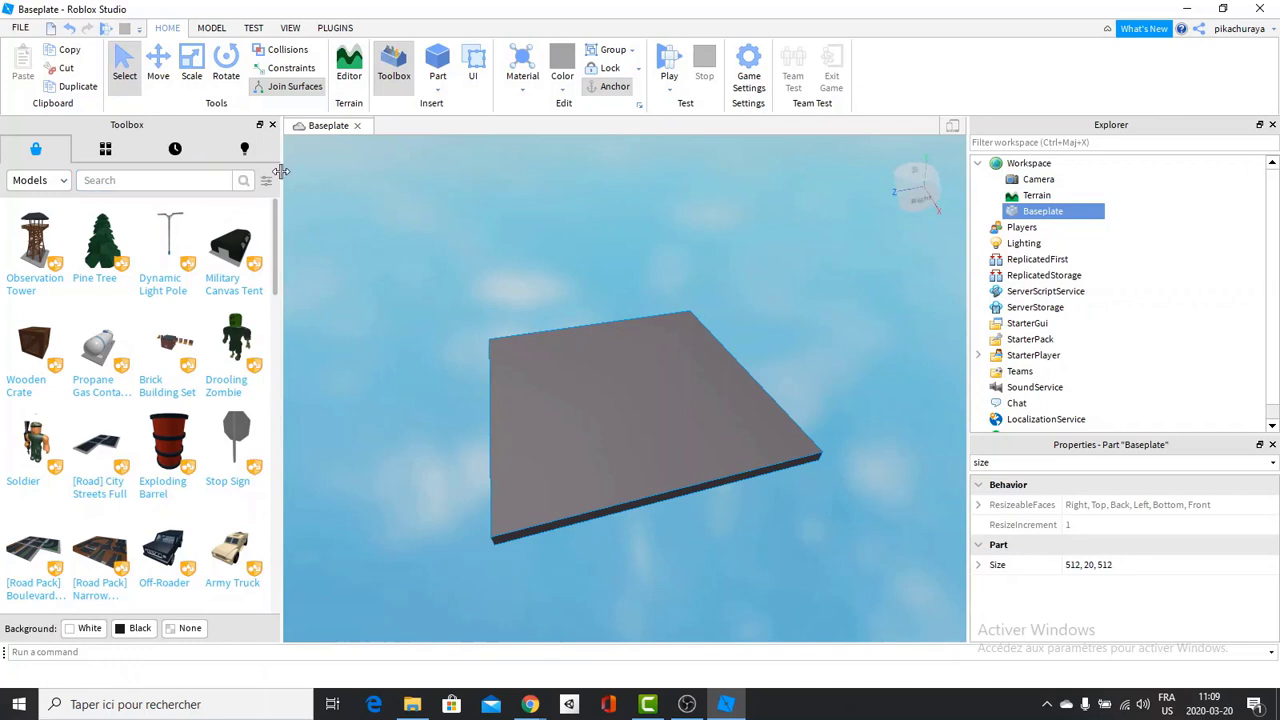
right_drag(549, 329, 549, 329)
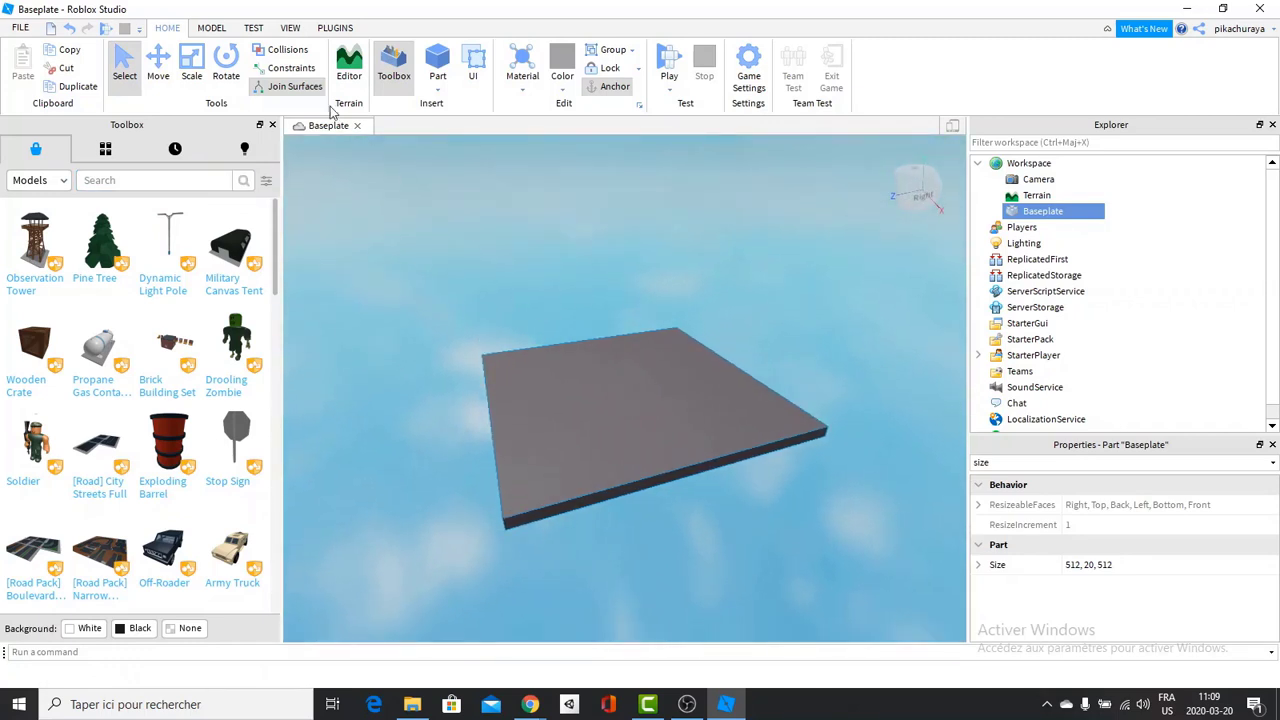
Step: Hide the Properties, Explorer and Toolbox windows so only the scene remains
click(290, 30)
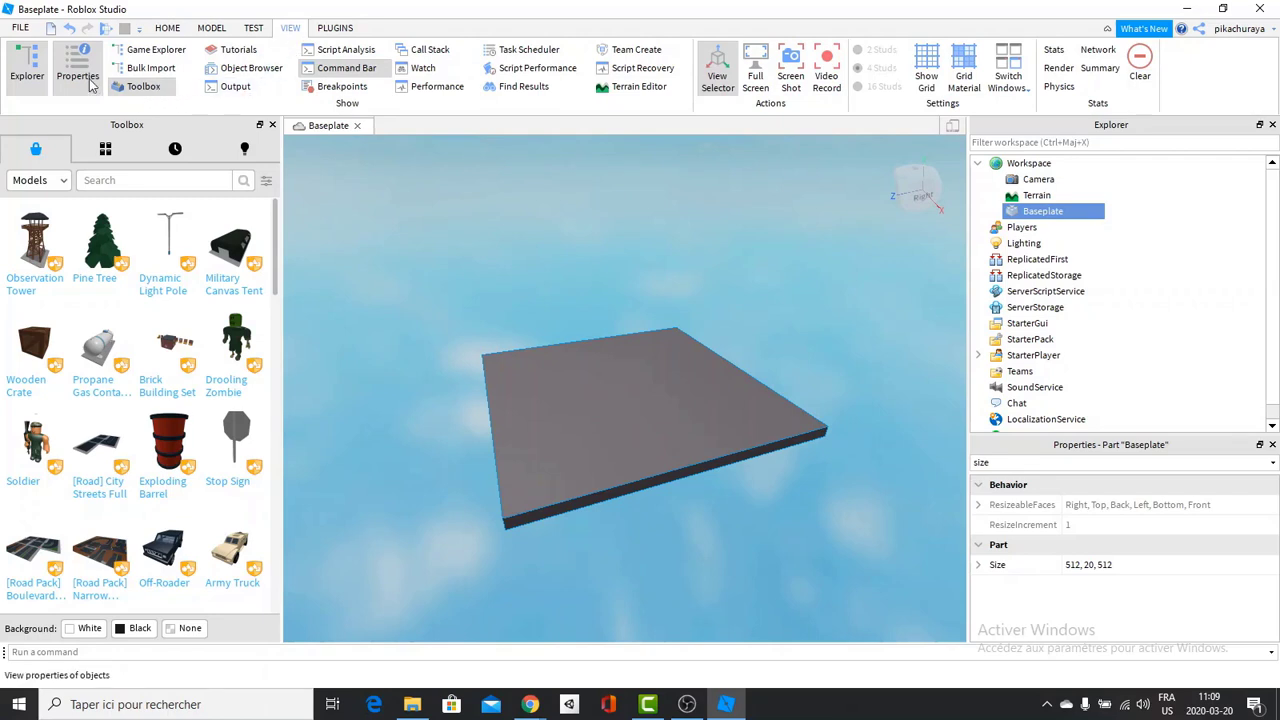
click(80, 76)
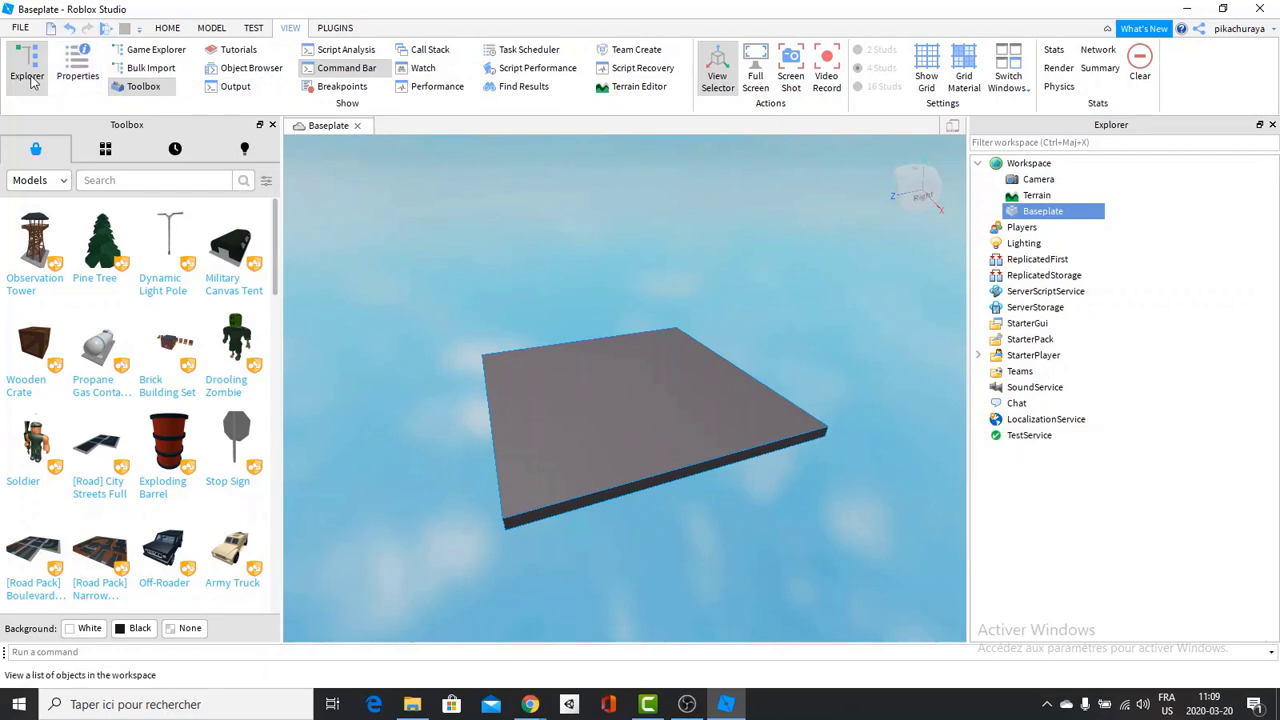
click(1272, 124)
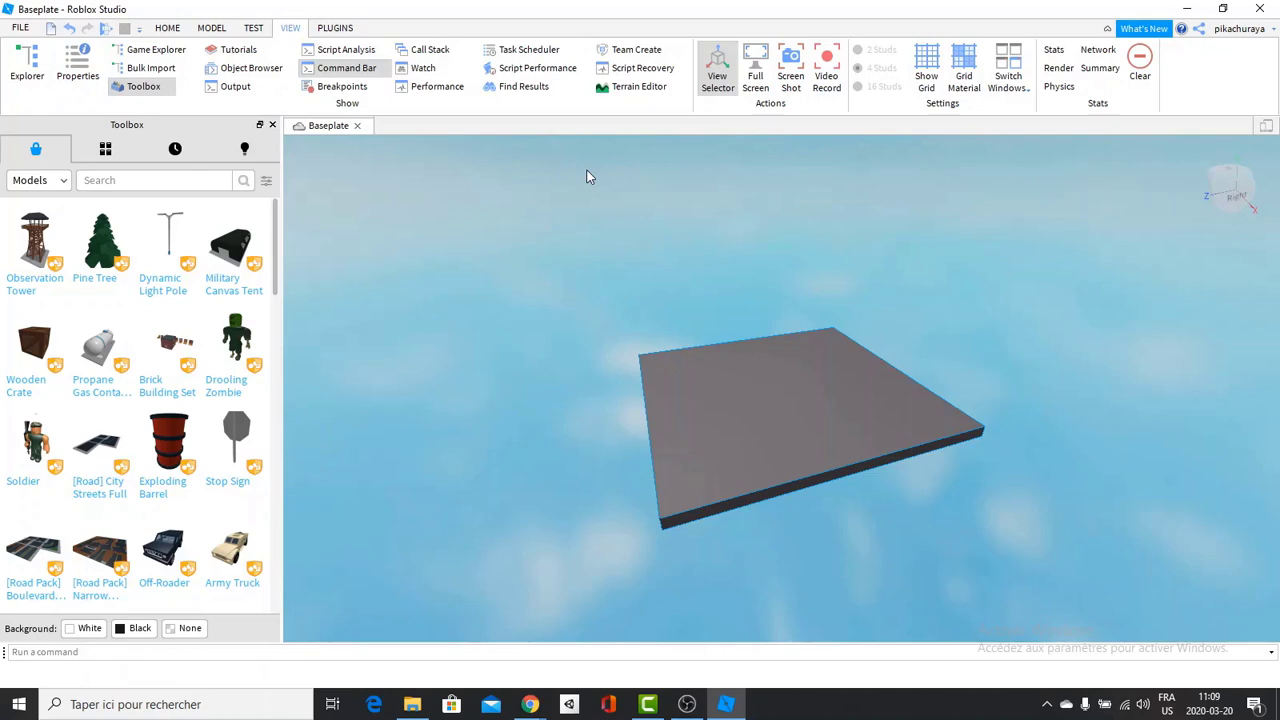
click(272, 125)
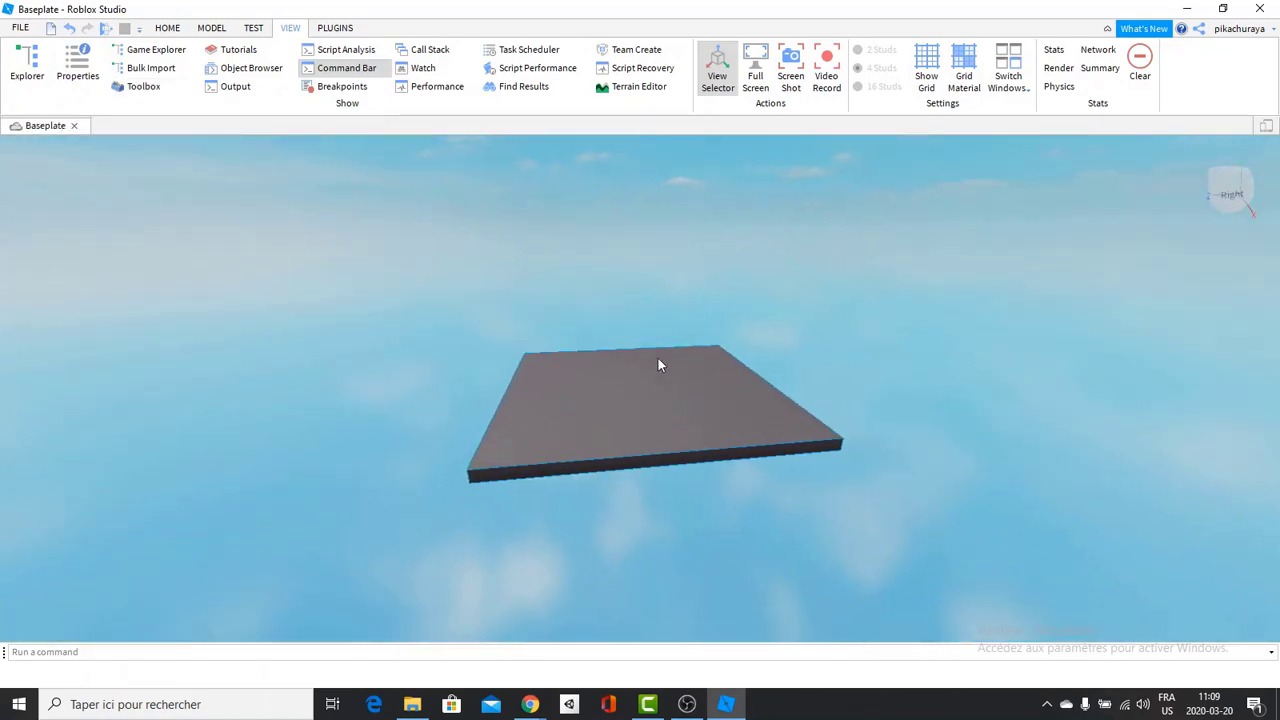
Step: Show the Properties and Toolbox windows again
click(76, 76)
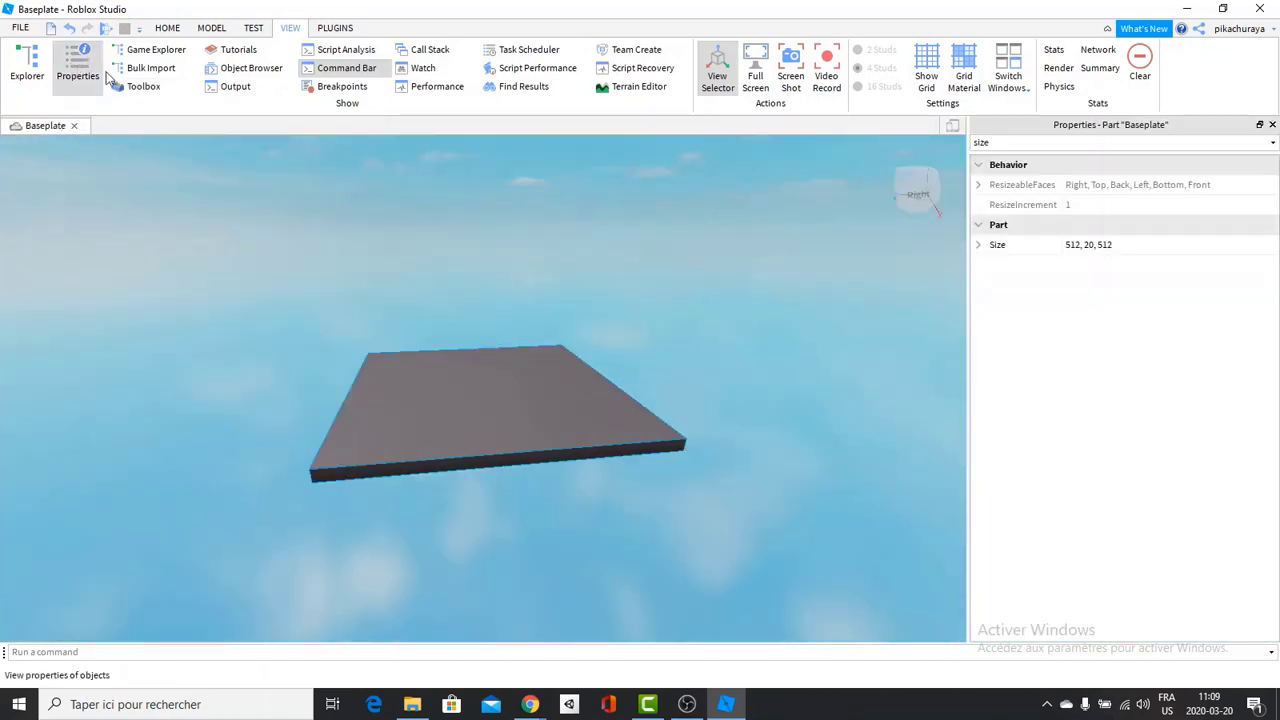
click(138, 87)
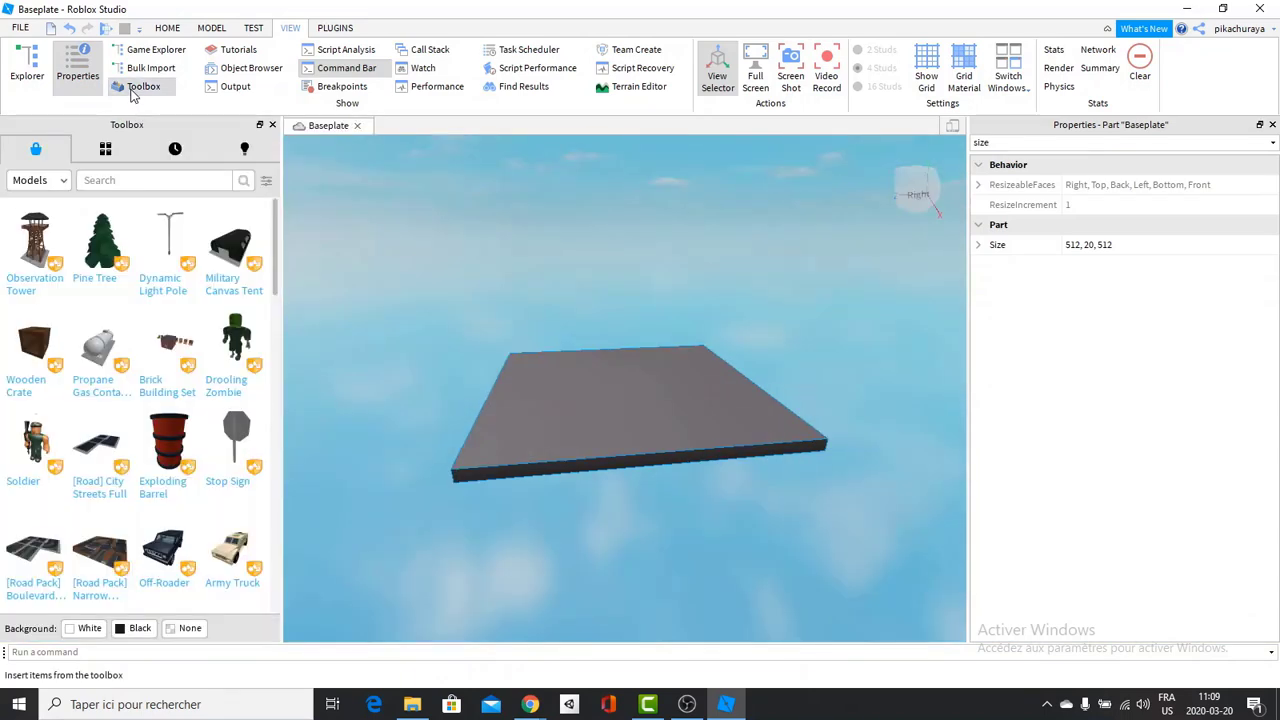
right_drag(659, 377, 662, 365)
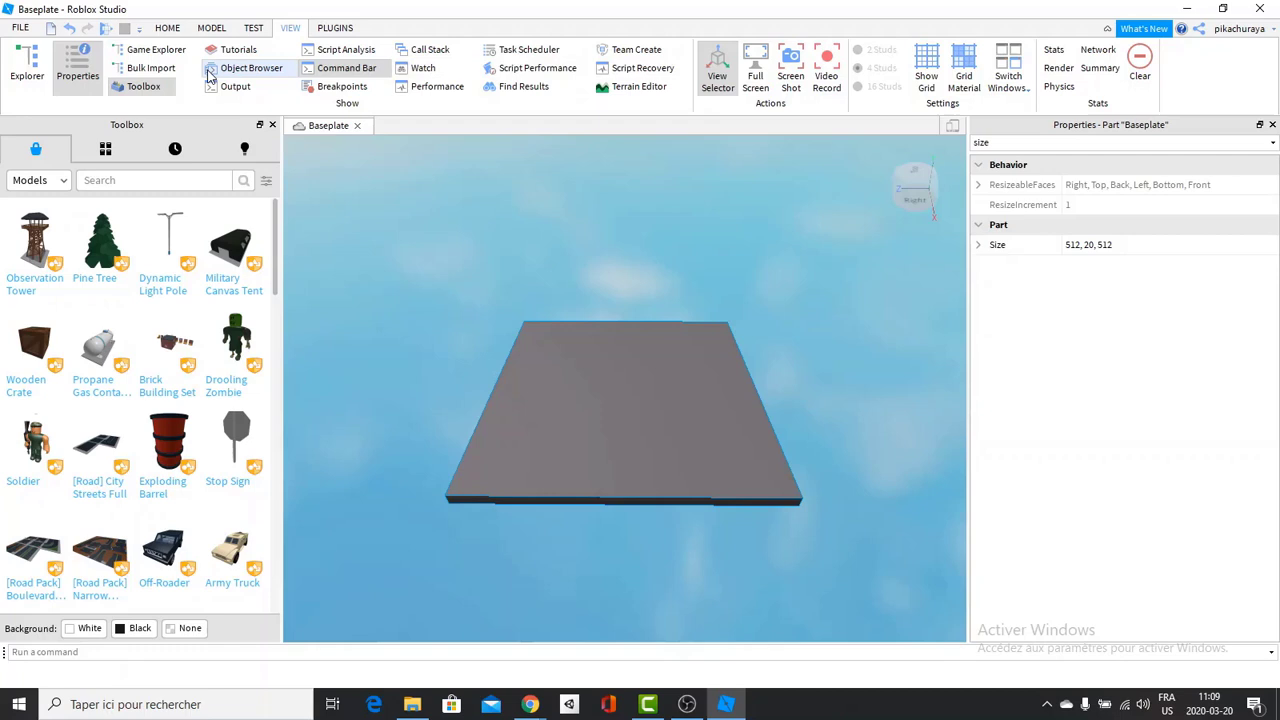
Step: Show the Game Explorer briefly and hide it again
click(152, 50)
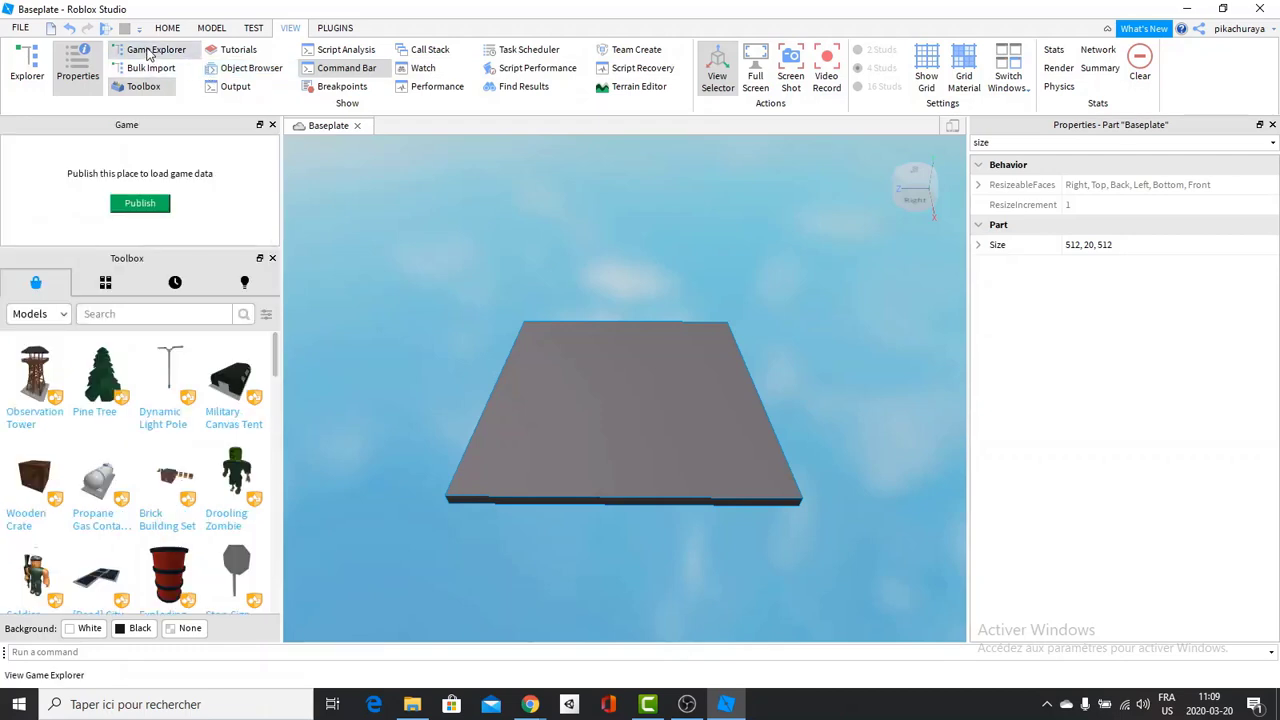
click(150, 50)
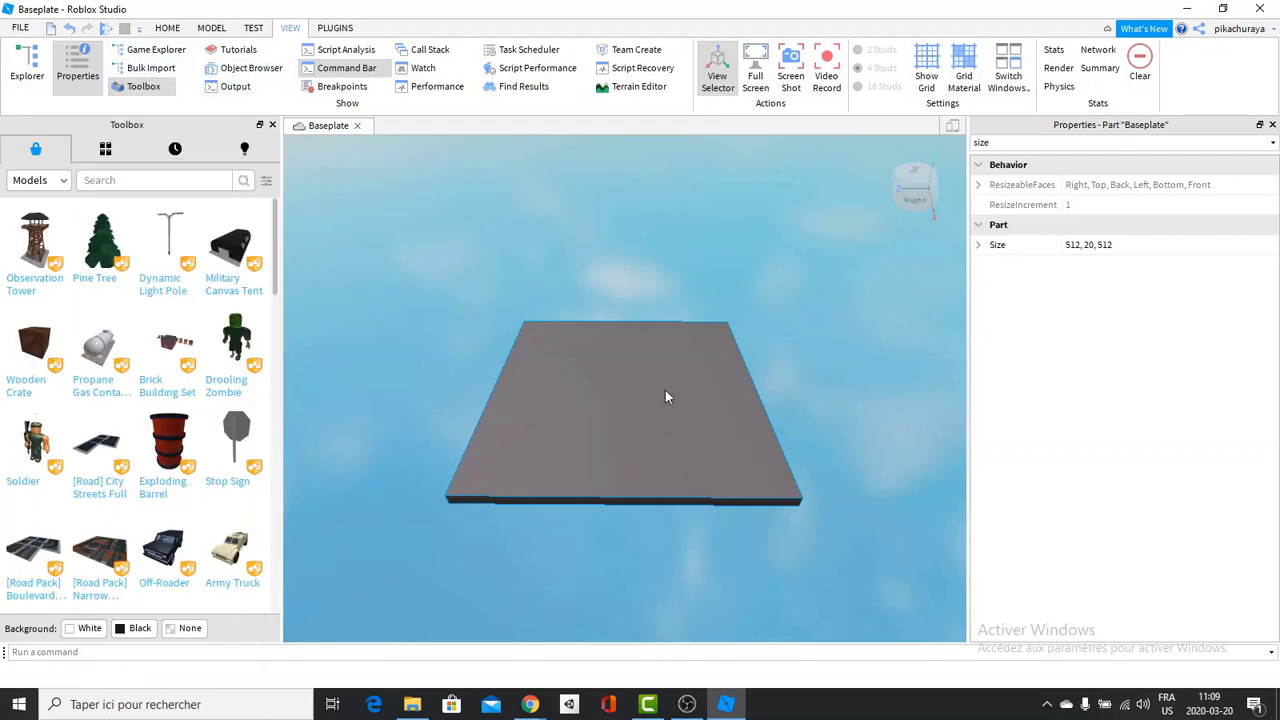
right_drag(665, 397, 671, 368)
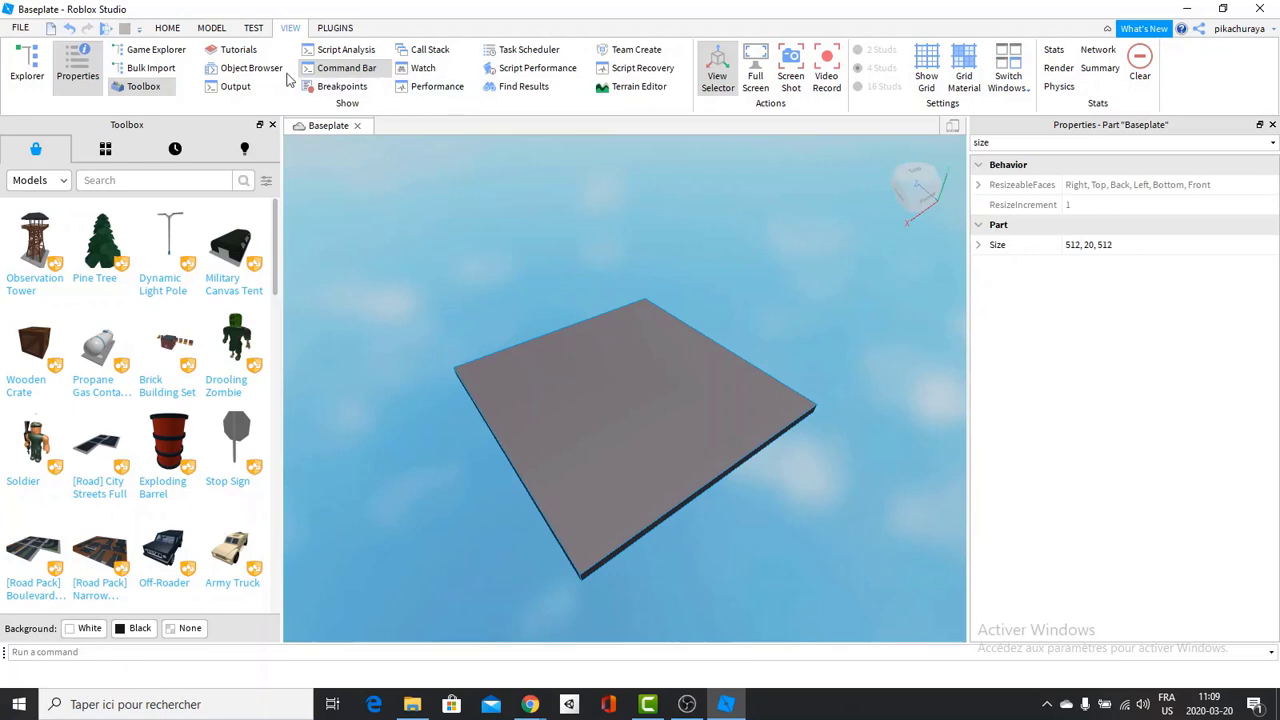
Step: Show the Explorer again and enlarge it so that more of the services above Properties are listed
click(27, 65)
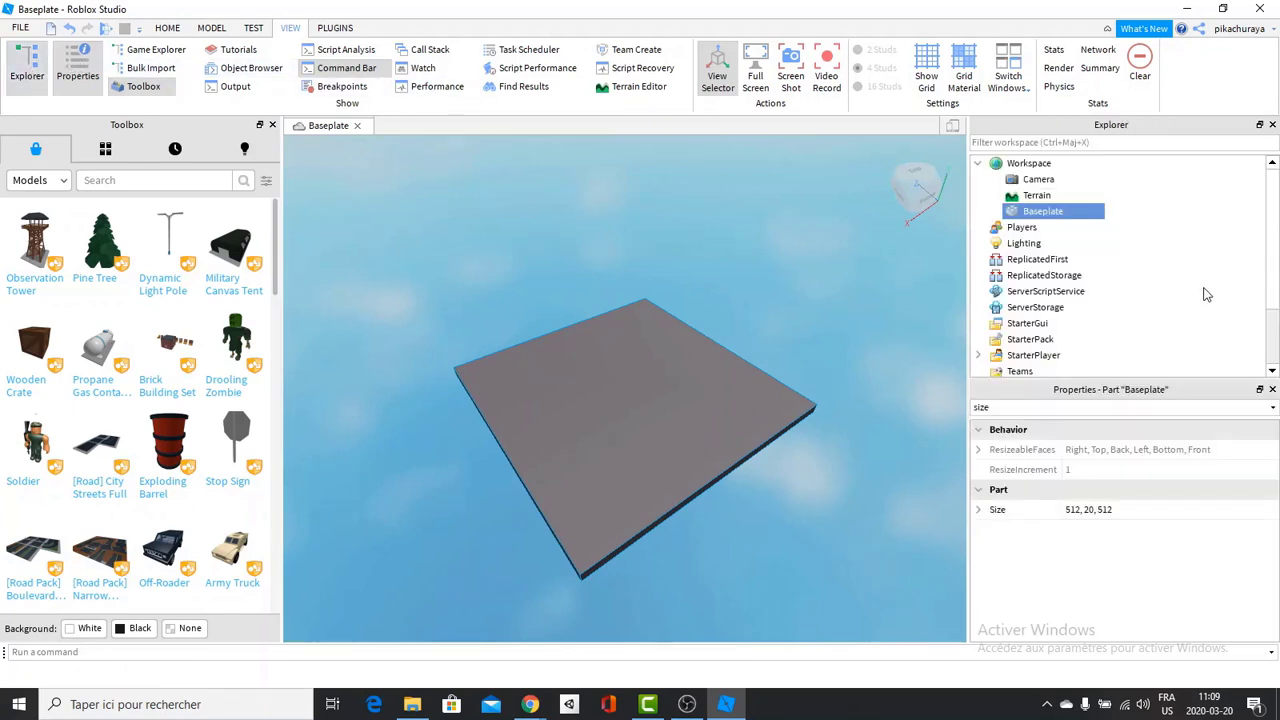
drag(1123, 381, 1102, 481)
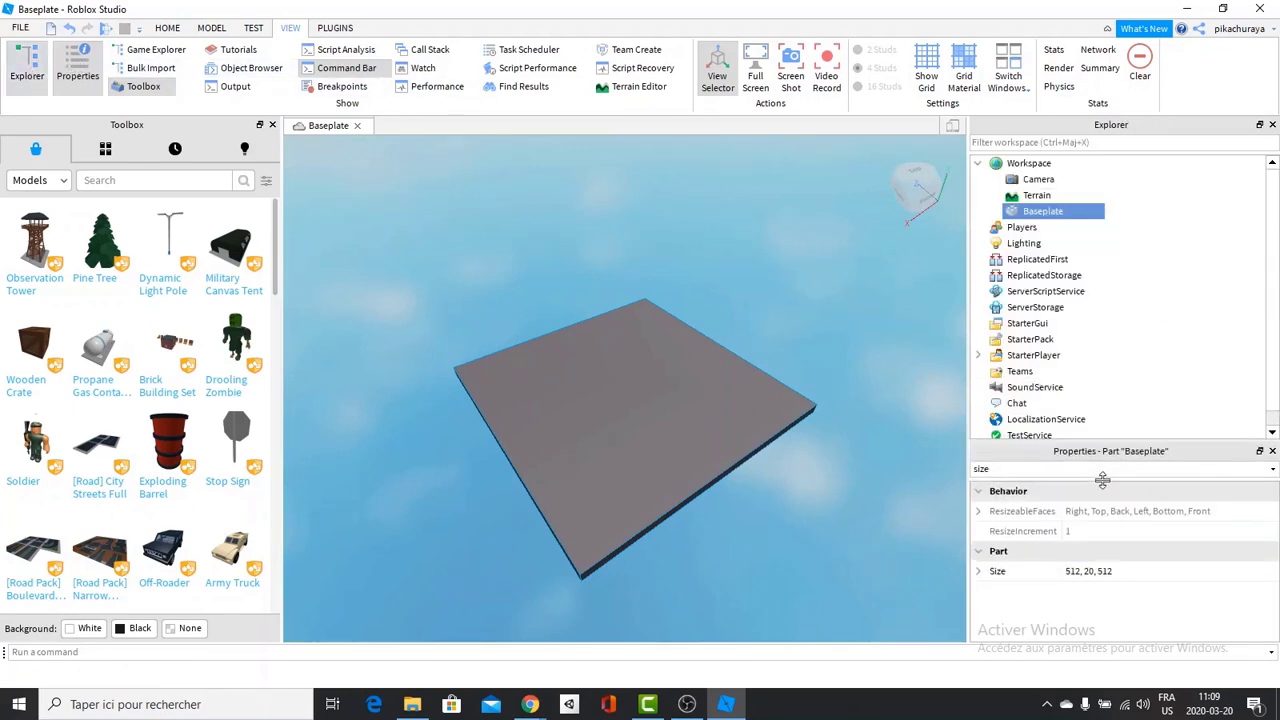
right_drag(700, 274, 699, 277)
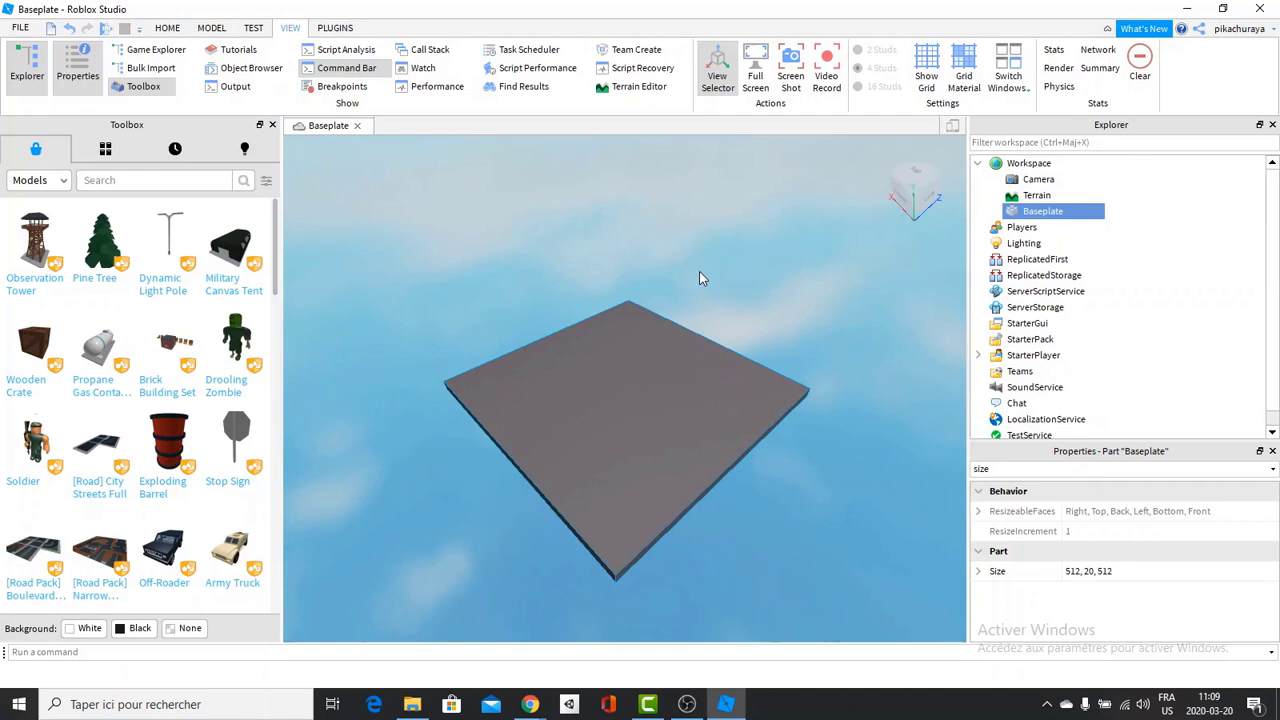
scroll(679, 455, up, 1)
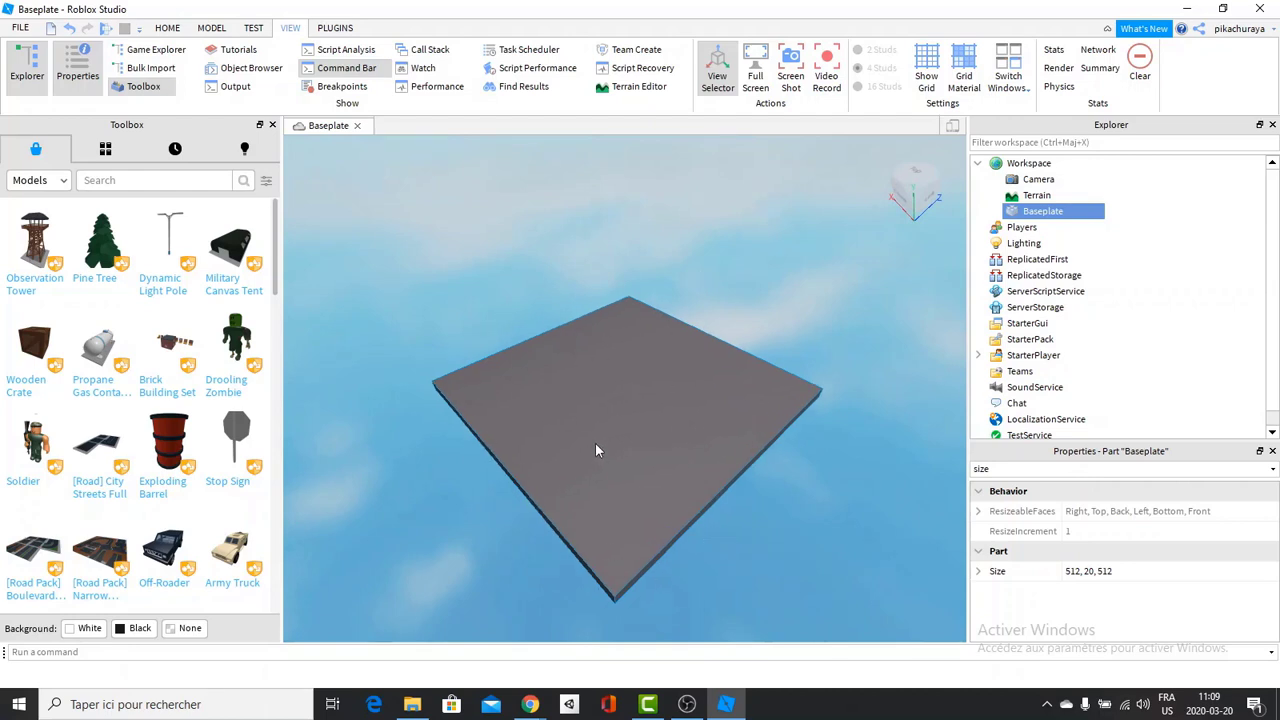
scroll(661, 425, up, 5)
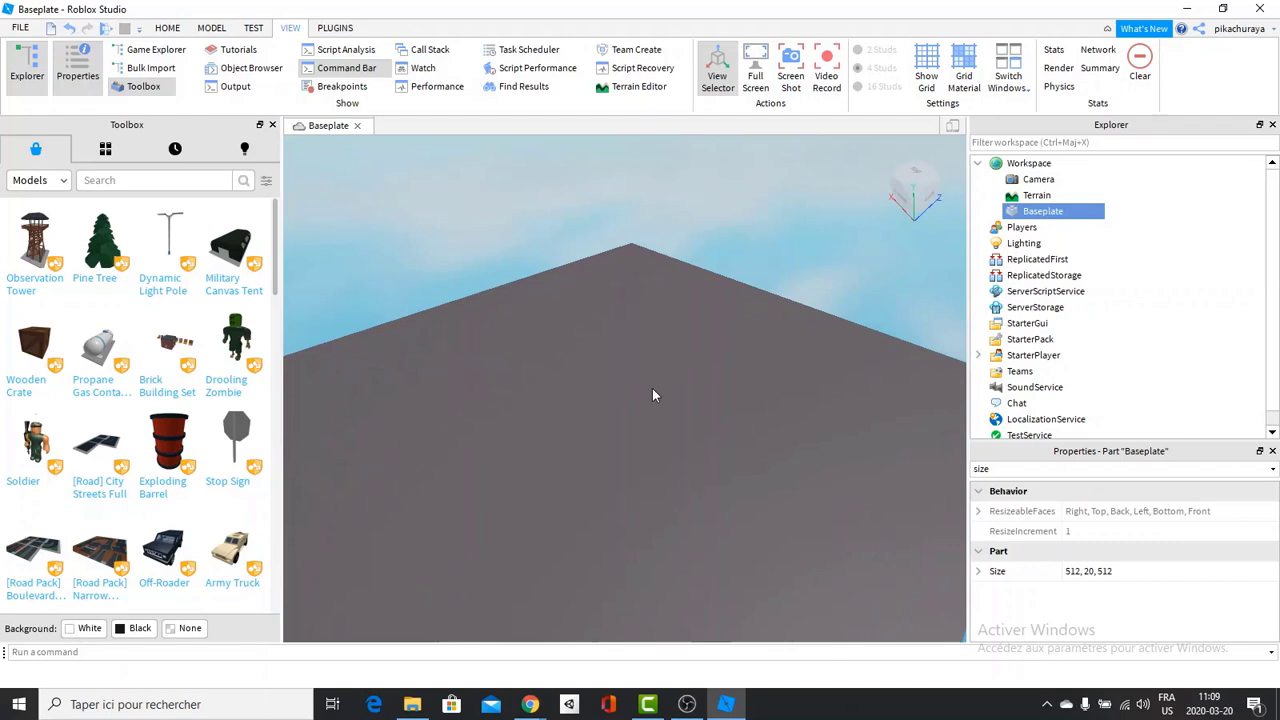
Step: Set the Baseplate's Size to 25, 2, 25 and focus the view on the resized part
scroll(652, 389, down, 5)
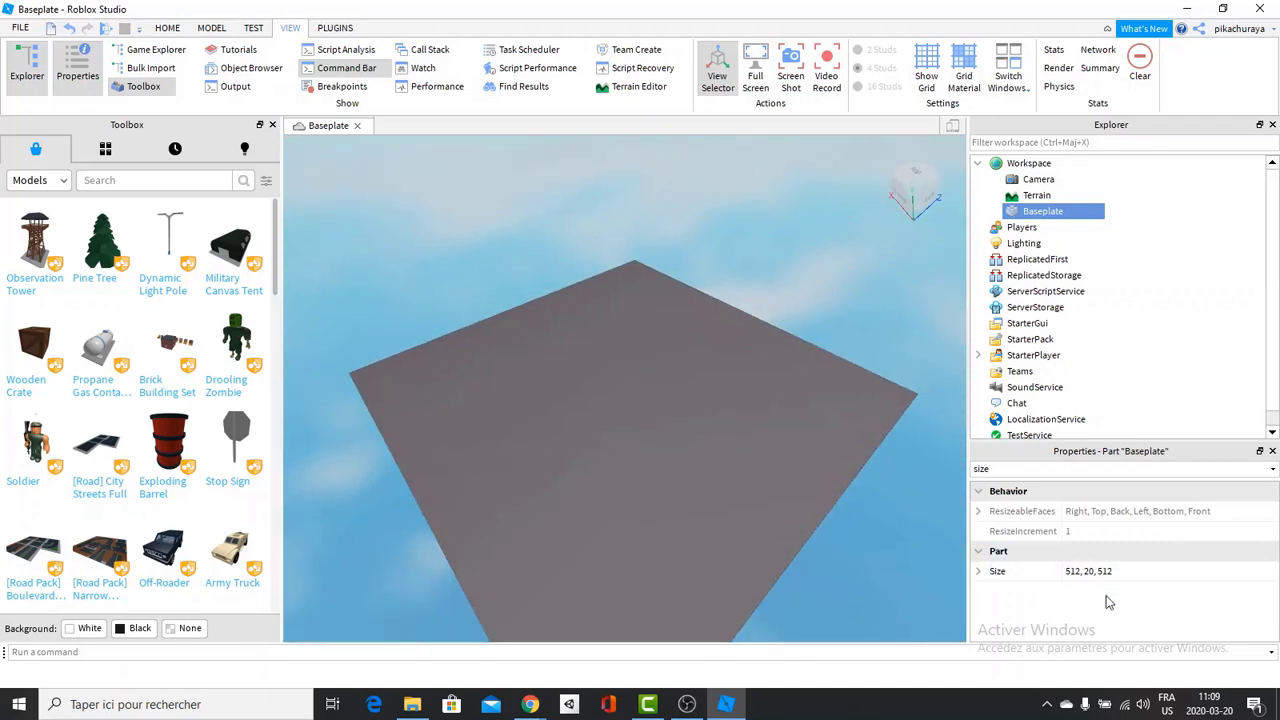
click(1090, 573)
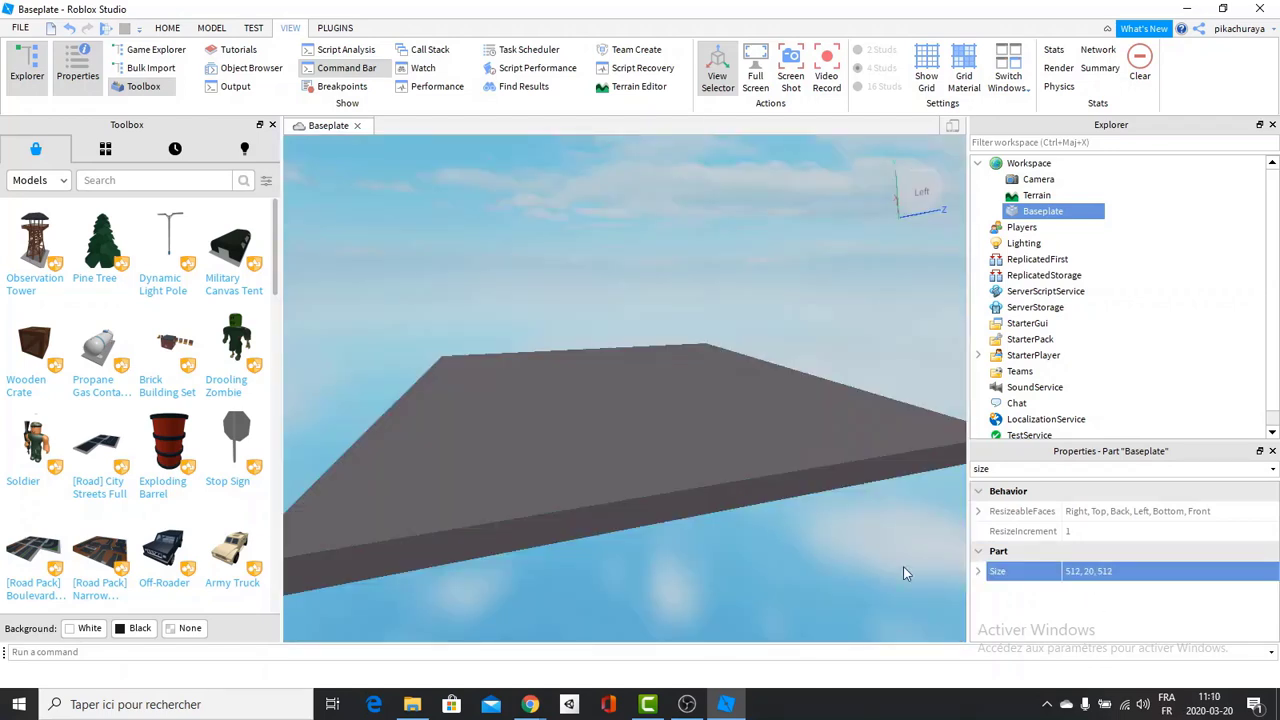
click(1076, 575)
double_click(1073, 572)
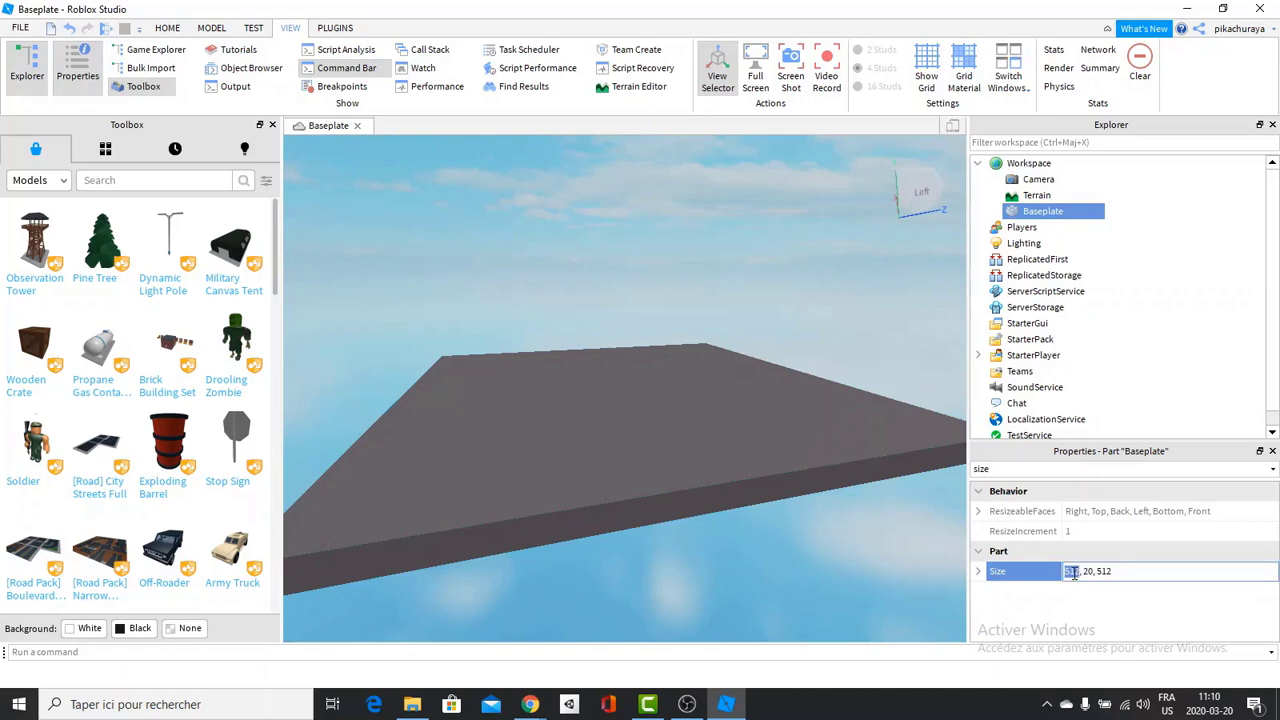
text(25,)
key(Return)
key(f)
right_drag(740, 434, 730, 462)
scroll(740, 434, down, 5)
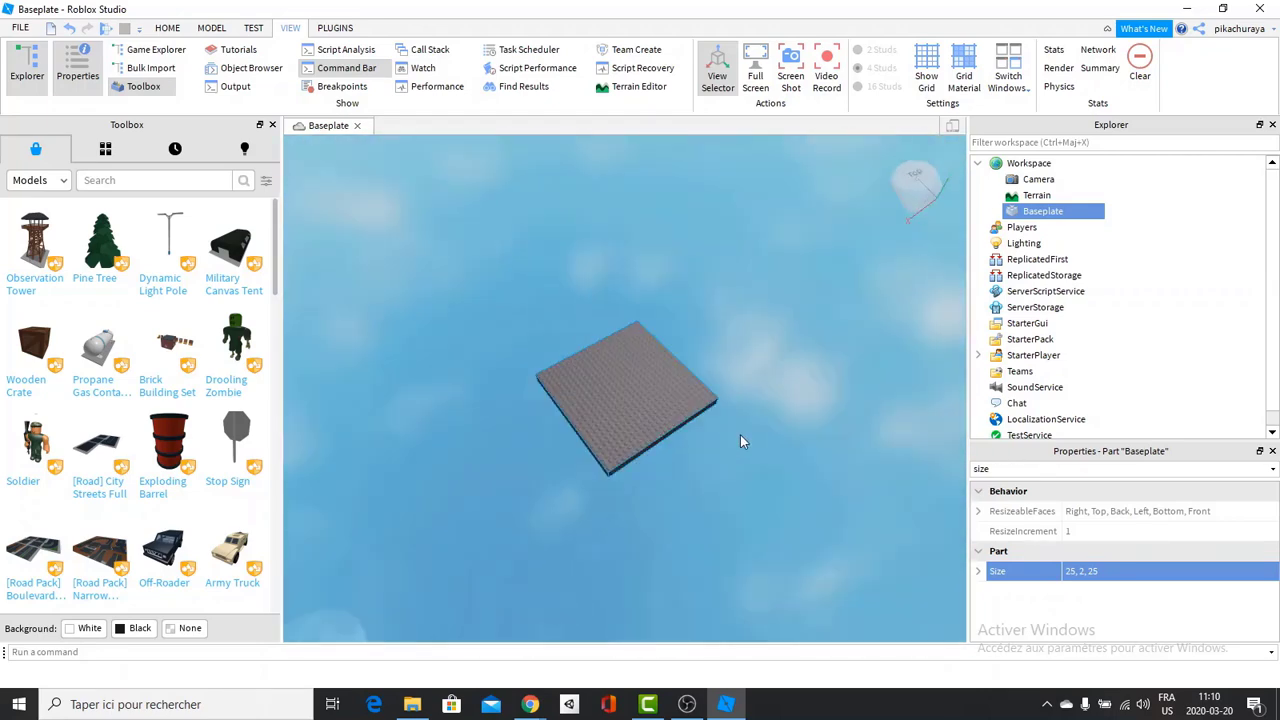
Step: Examine the resized Baseplate from above and from the side to judge its thickness
scroll(740, 434, up, 3)
scroll(740, 434, up, 2)
scroll(740, 437, down, 5)
scroll(740, 434, up, 5)
scroll(739, 434, down, 3)
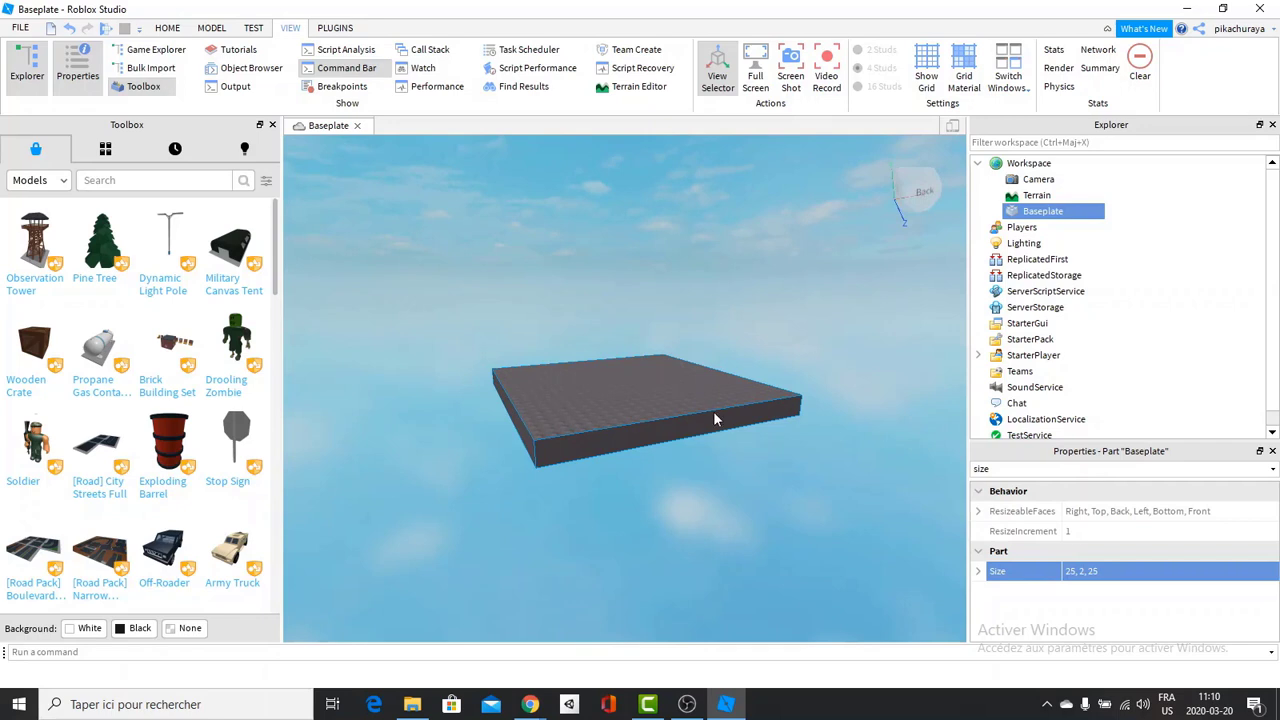
mouse_move(713, 411)
right_down()
mouse_move(716, 424)
mouse_move(717, 401)
right_up()
scroll(716, 424, up, 4)
scroll(716, 424, down, 3)
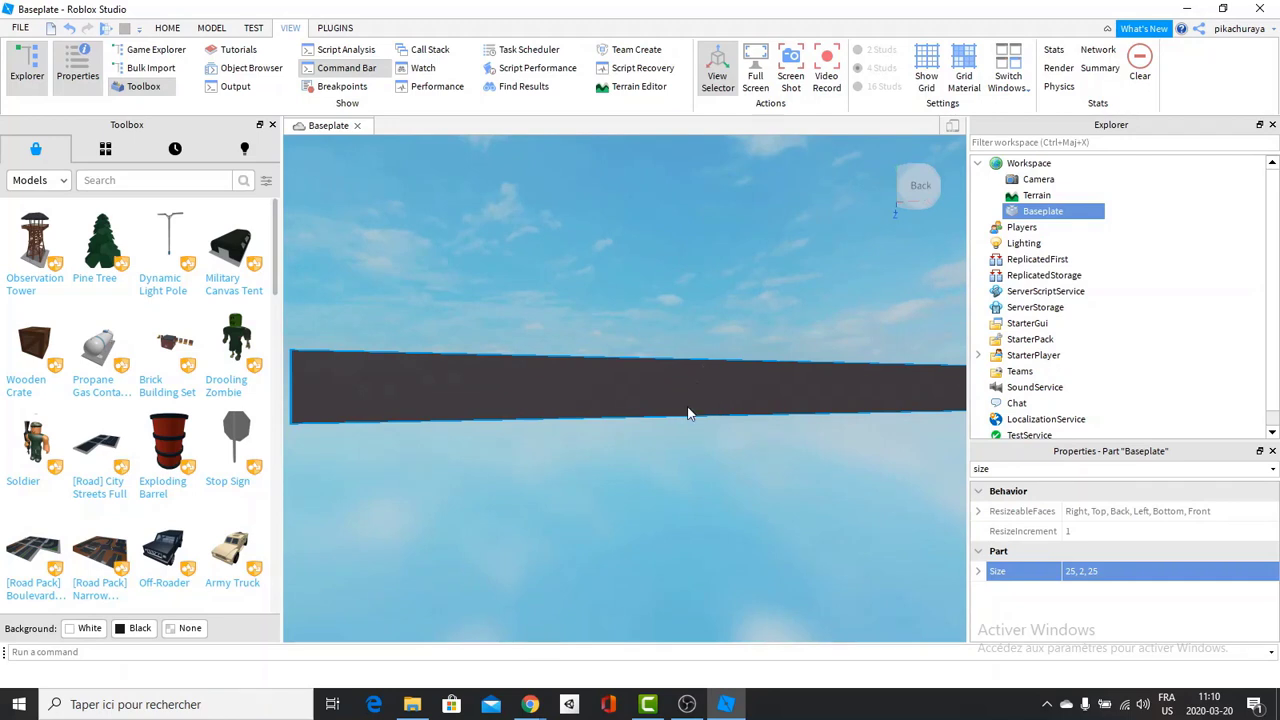
right_click(714, 400)
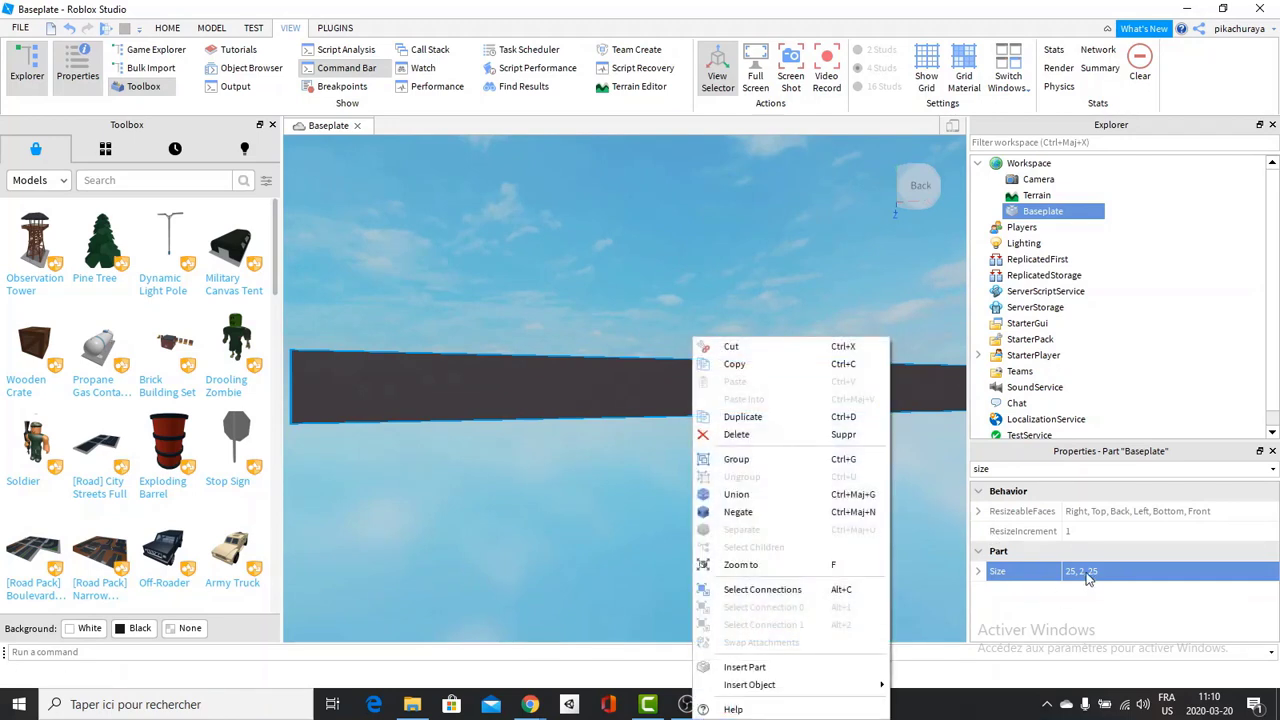
Step: Set the Baseplate's Size to 25, 20, 25 and view the thicker part
click(1085, 571)
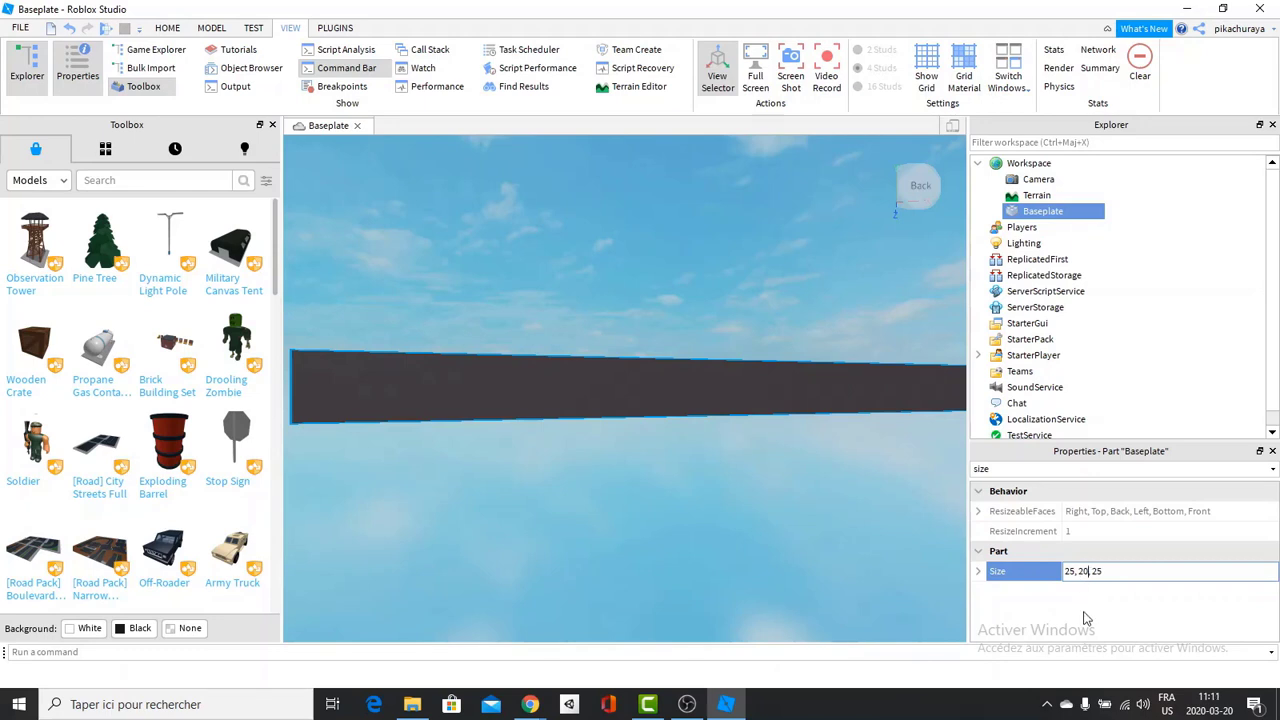
text(0)
key(Return)
scroll(808, 457, down, 5)
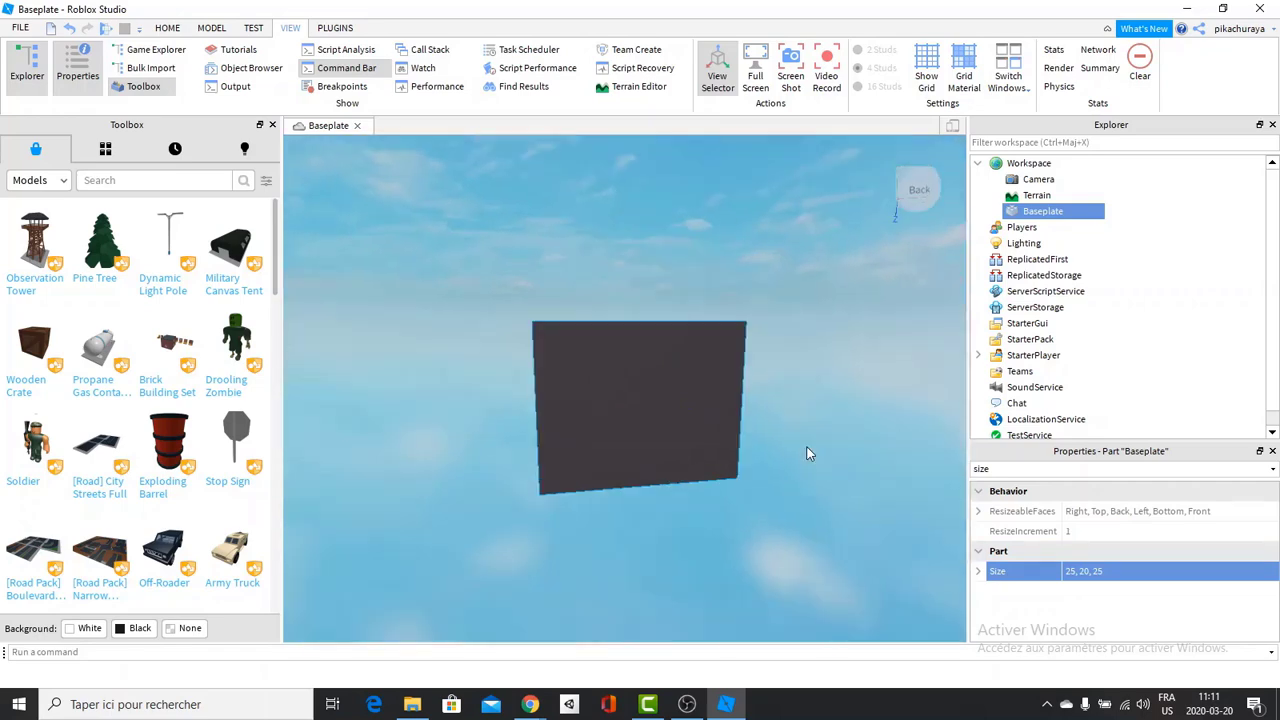
right_drag(808, 452, 808, 442)
scroll(808, 449, up, 2)
scroll(838, 450, down, 2)
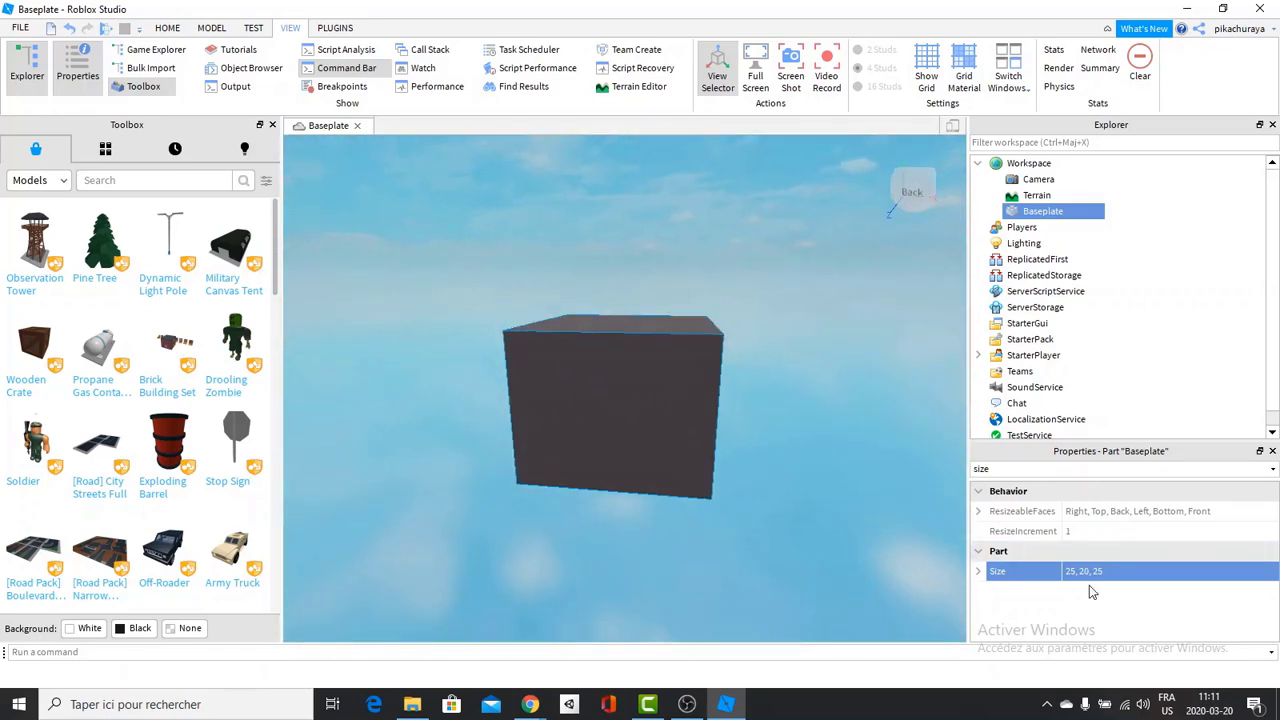
Step: Reduce the Baseplate's height to 1, making its Size 25, 1, 25
click(1089, 579)
click(1091, 580)
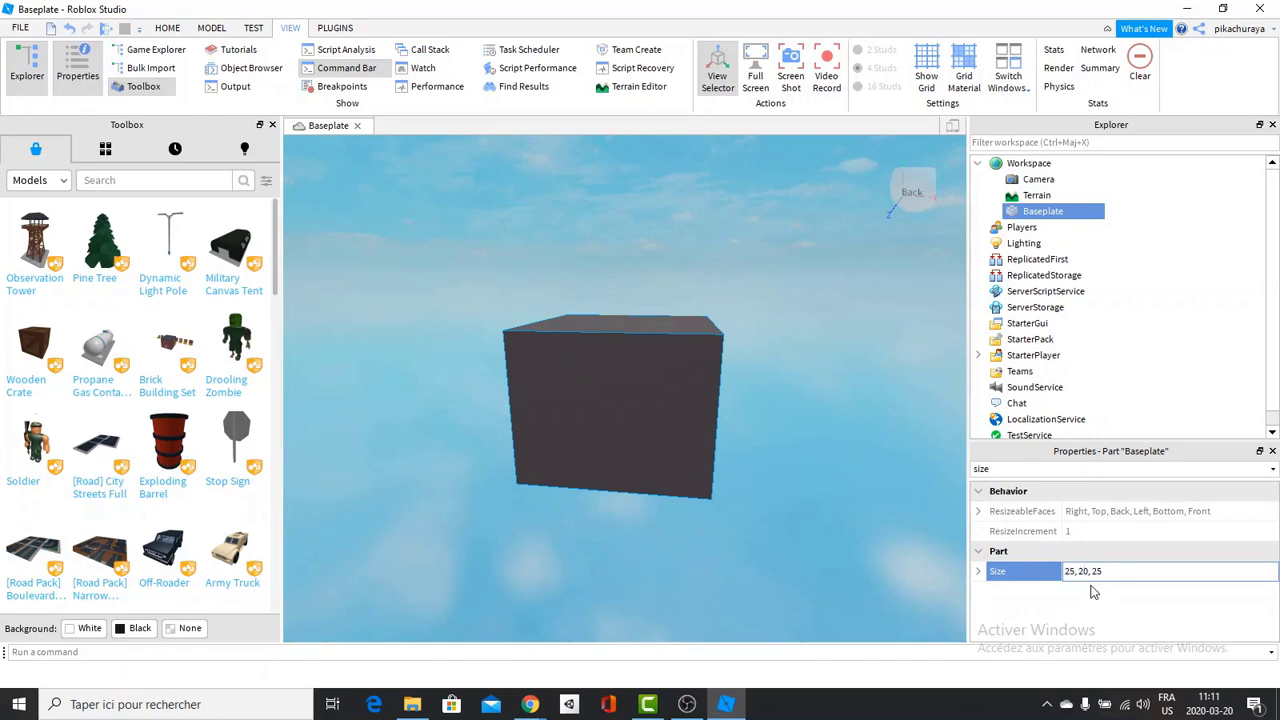
text(1)
key(Return)
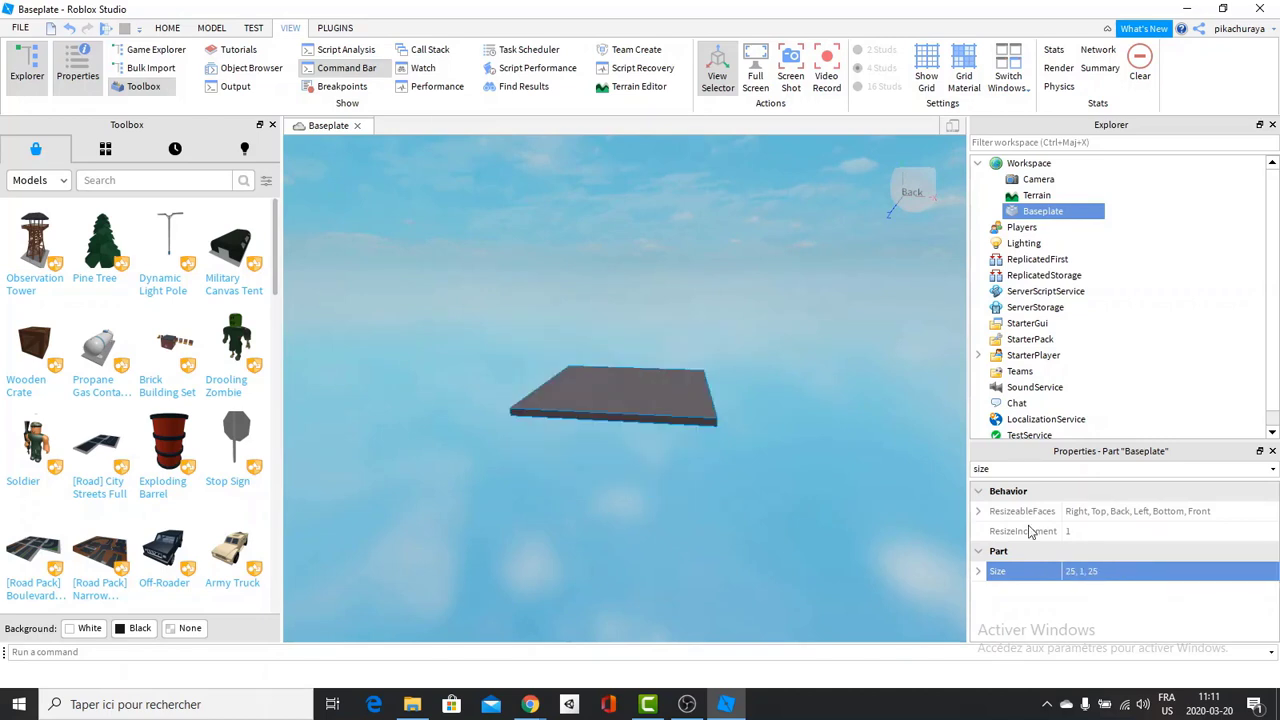
Step: Set the Baseplate's height to 2, making its Size 25, 2, 25, and view its studded top
click(1078, 577)
click(1084, 574)
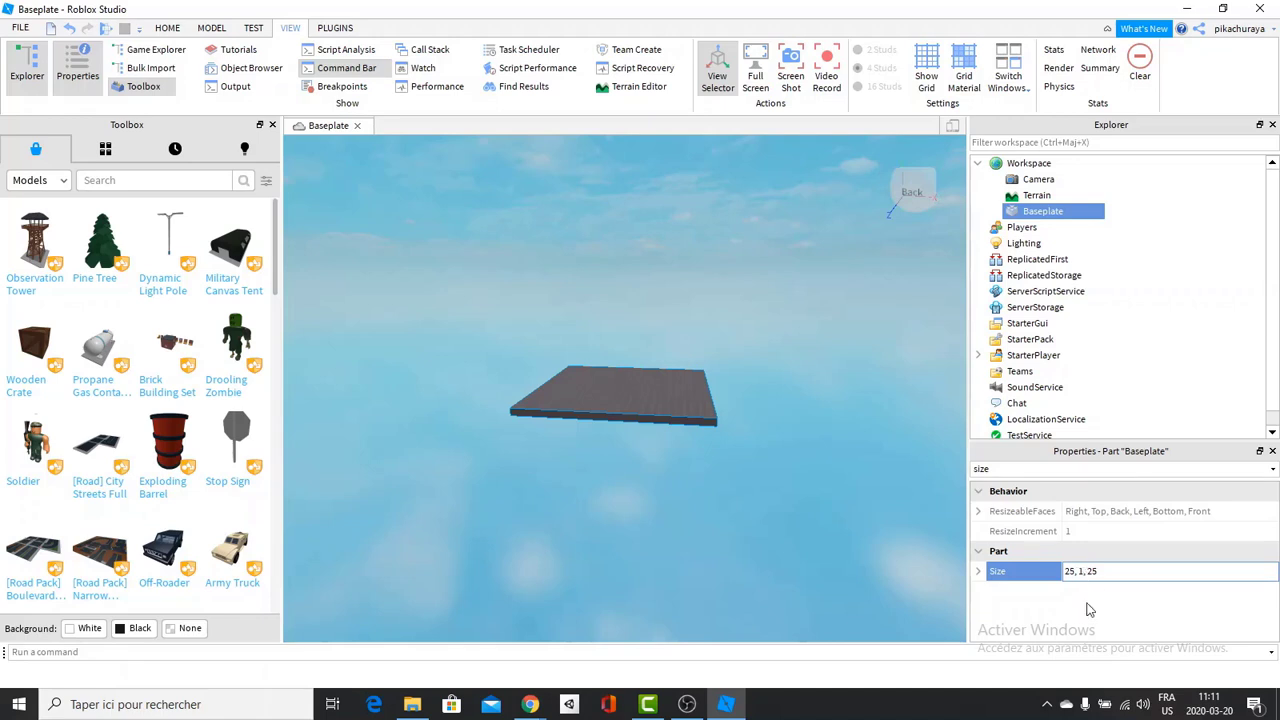
text(2)
key(Return)
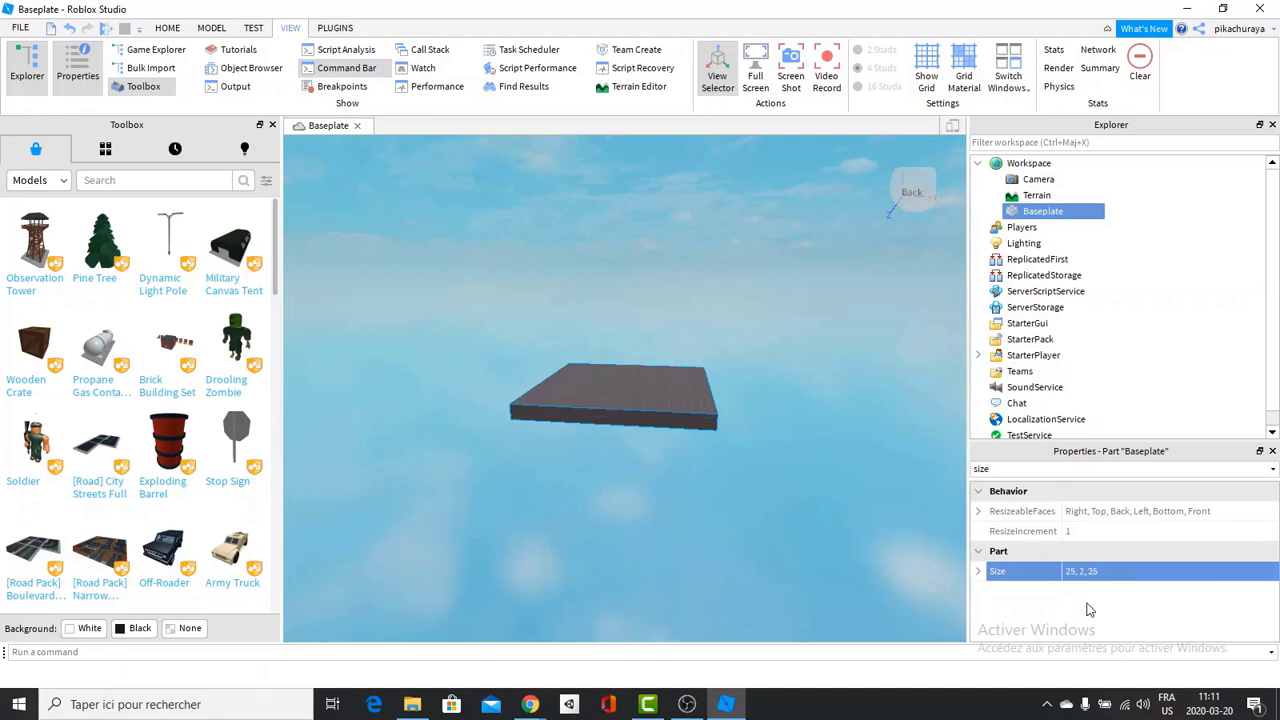
right_drag(801, 352, 801, 352)
scroll(801, 352, up, 3)
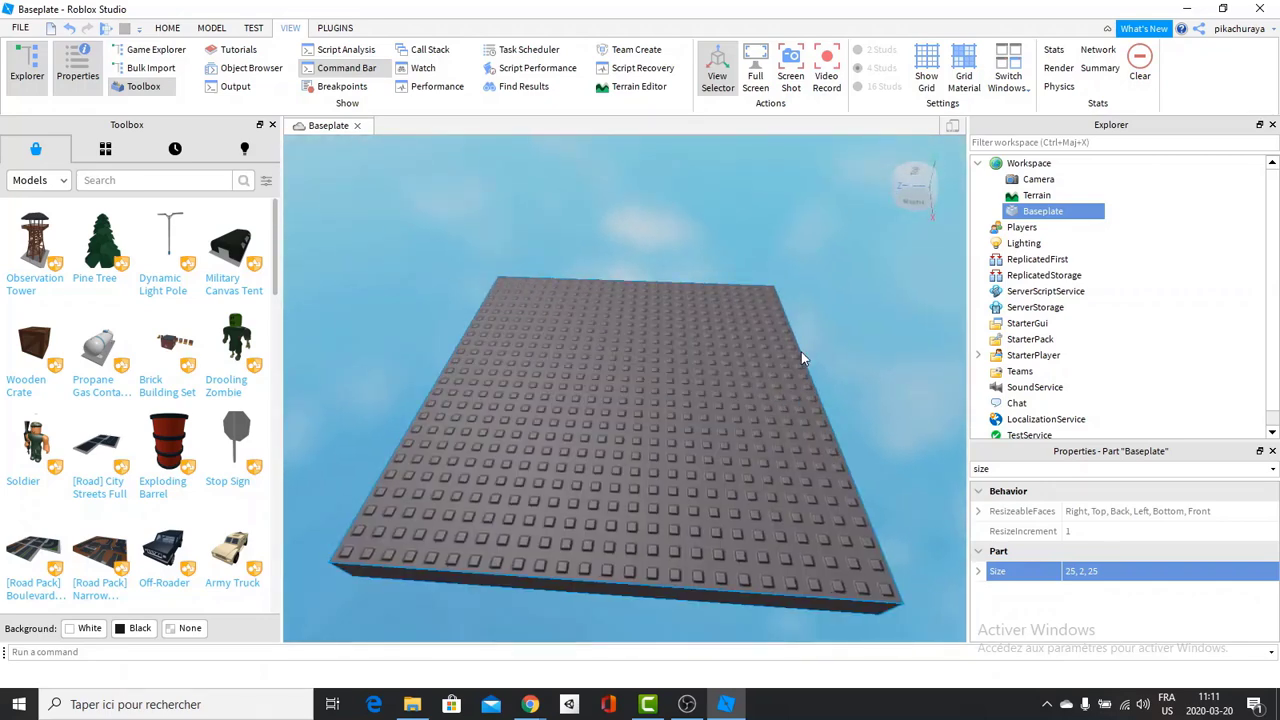
Step: Clear the property filter and look at the available Material options for the Baseplate
click(1008, 471)
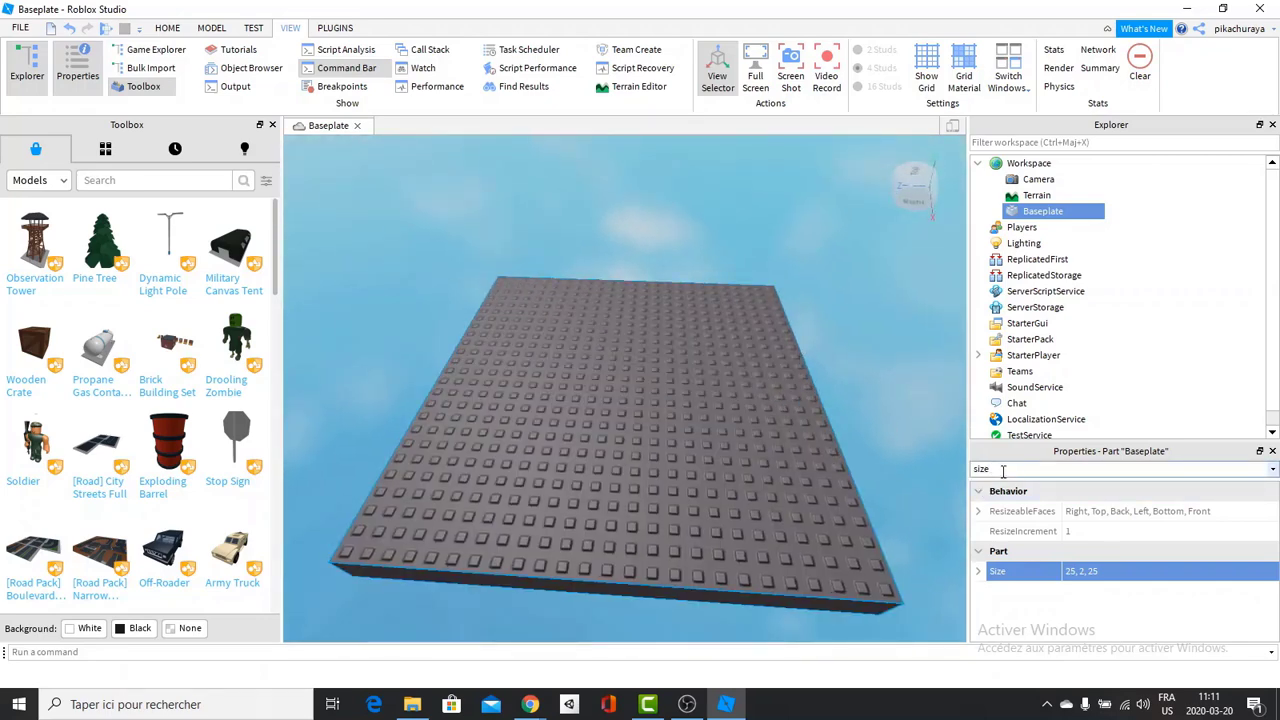
key(BackSpace)
key(BackSpace)
key(BackSpace)
key(BackSpace)
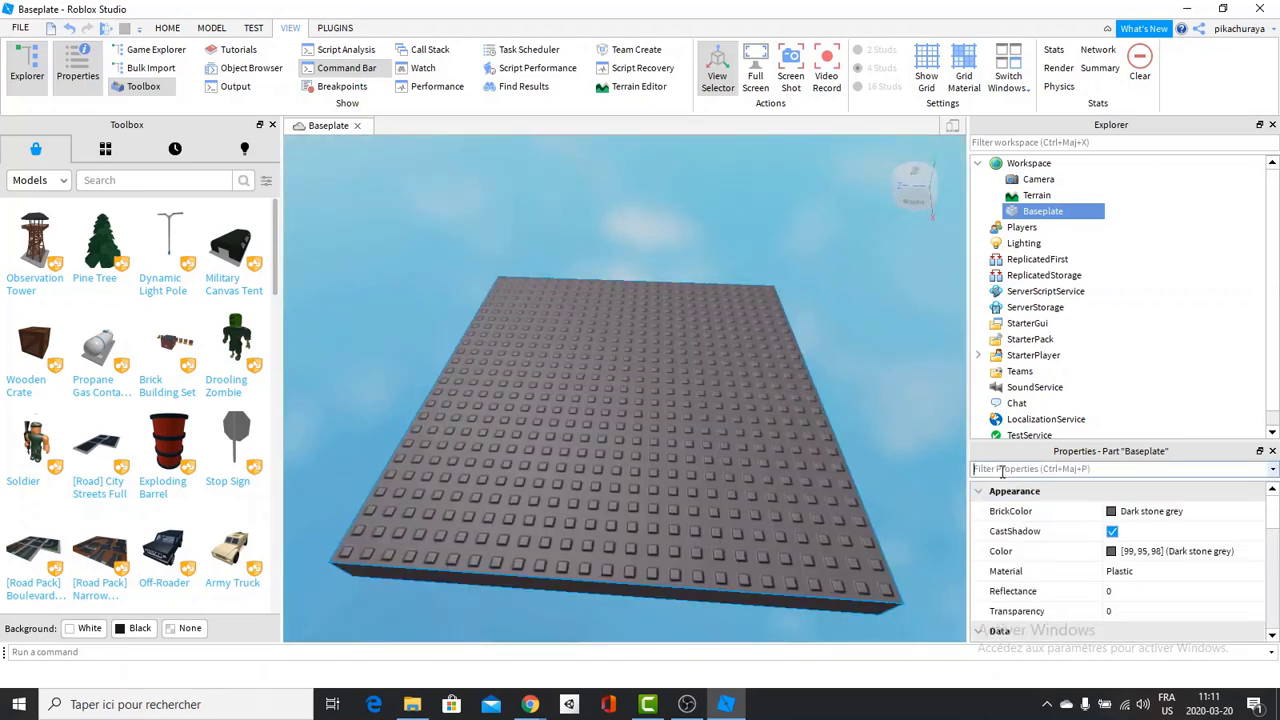
click(1133, 575)
click(1133, 575)
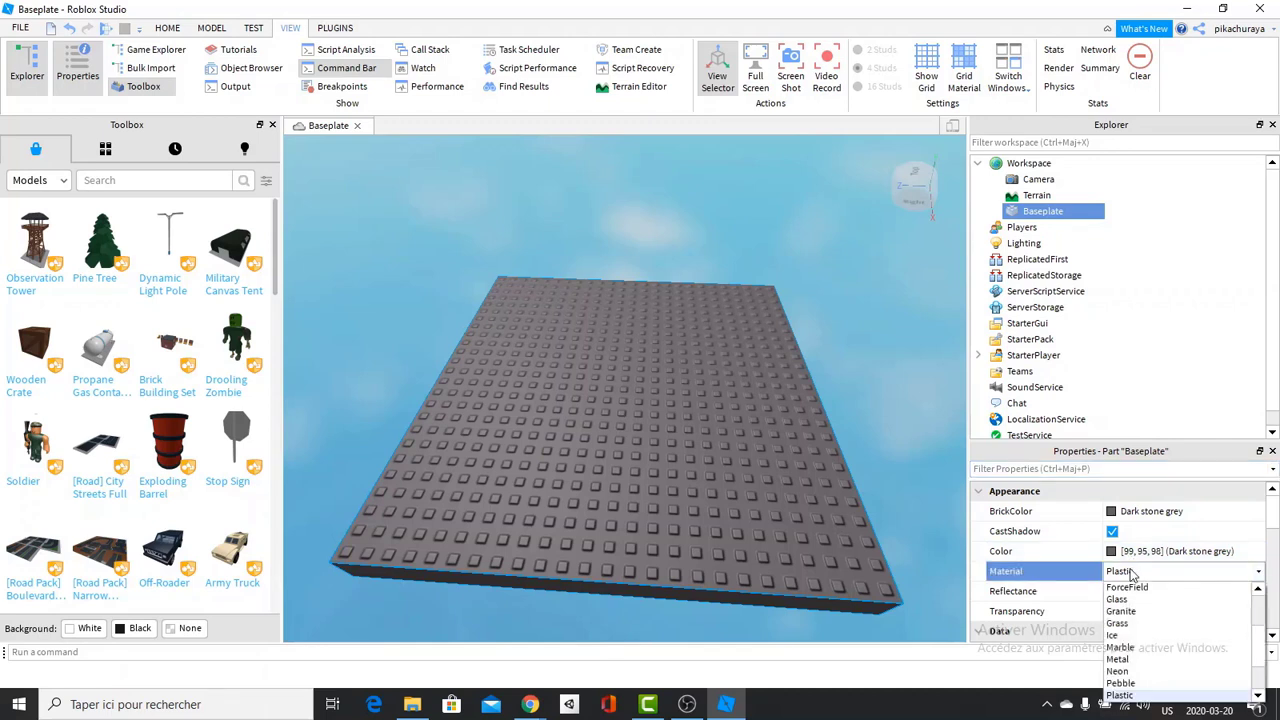
click(1133, 572)
Step: Expand the Surface Inputs and Surface groups in the Baseplate's properties
scroll(1134, 560, down, 6)
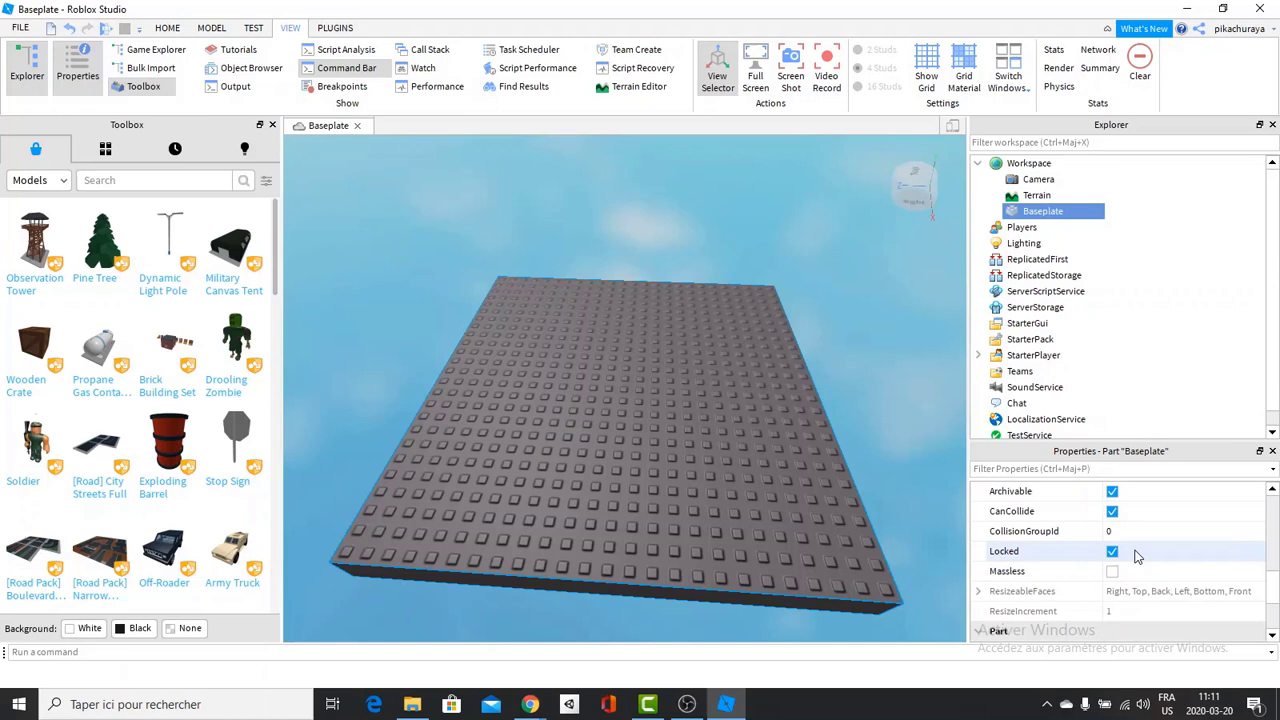
scroll(1136, 560, down, 3)
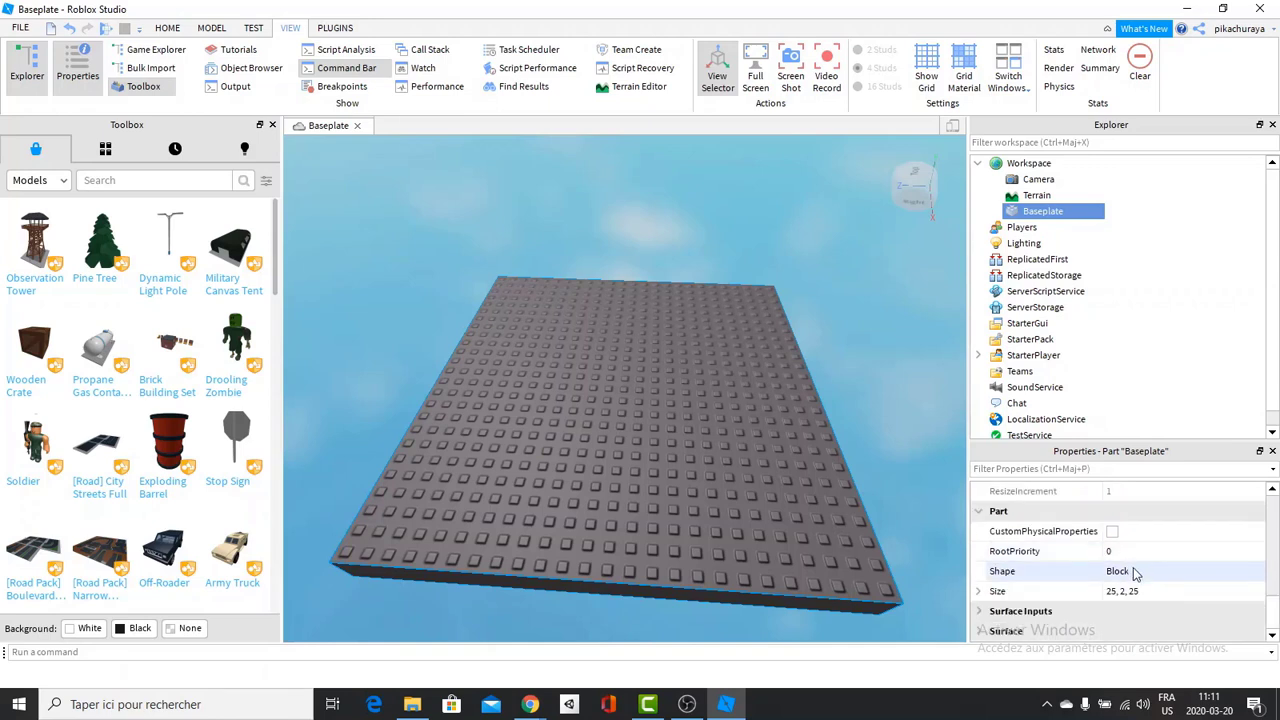
click(992, 611)
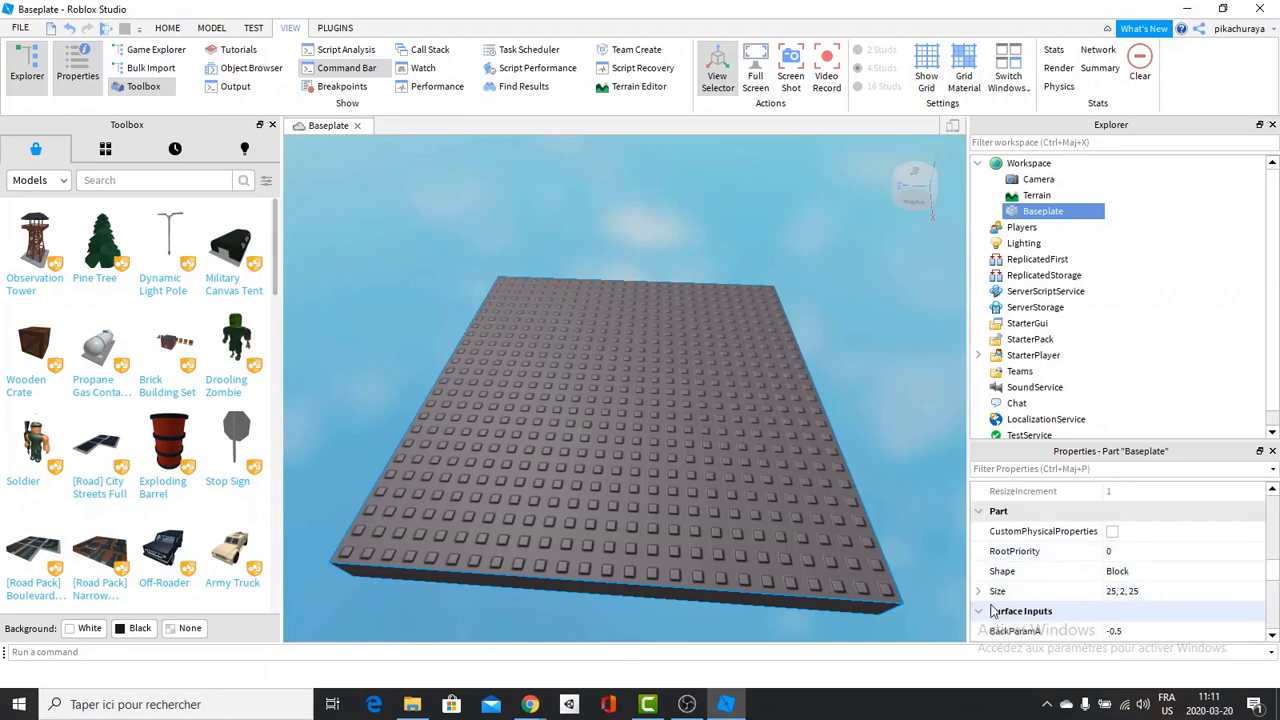
scroll(993, 610, down, 6)
scroll(993, 610, down, 4)
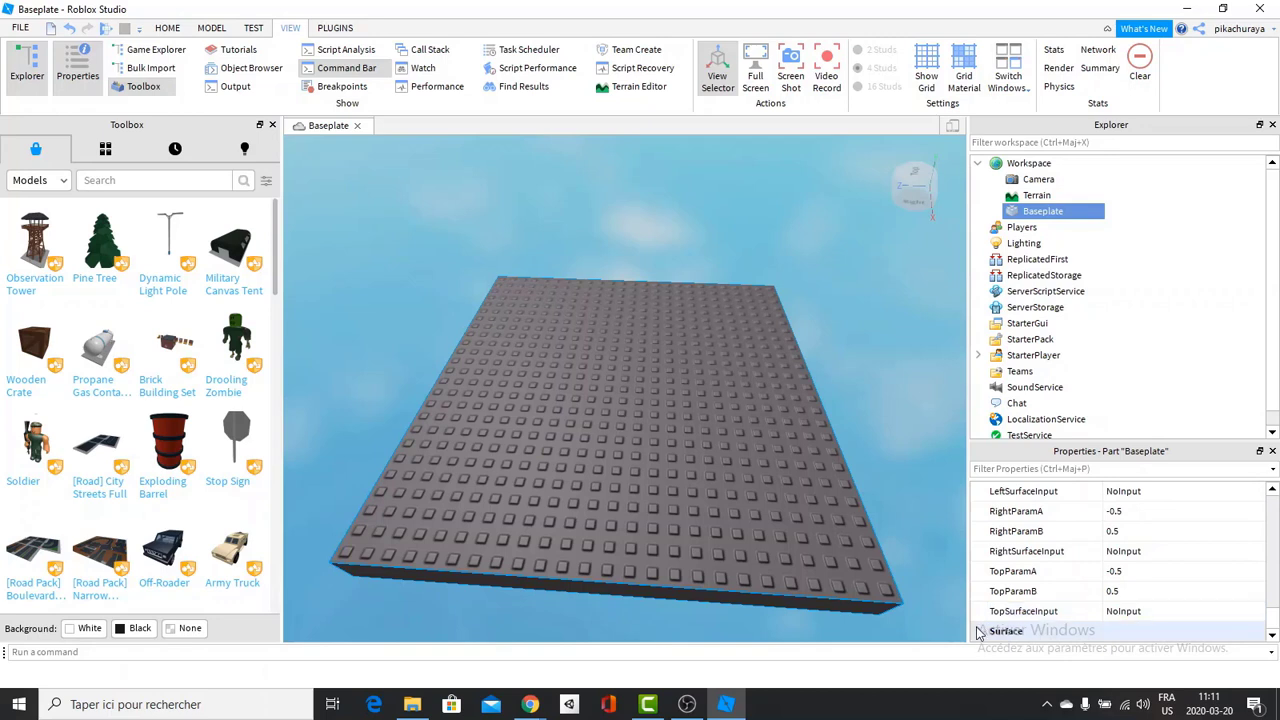
click(982, 631)
scroll(982, 625, down, 2)
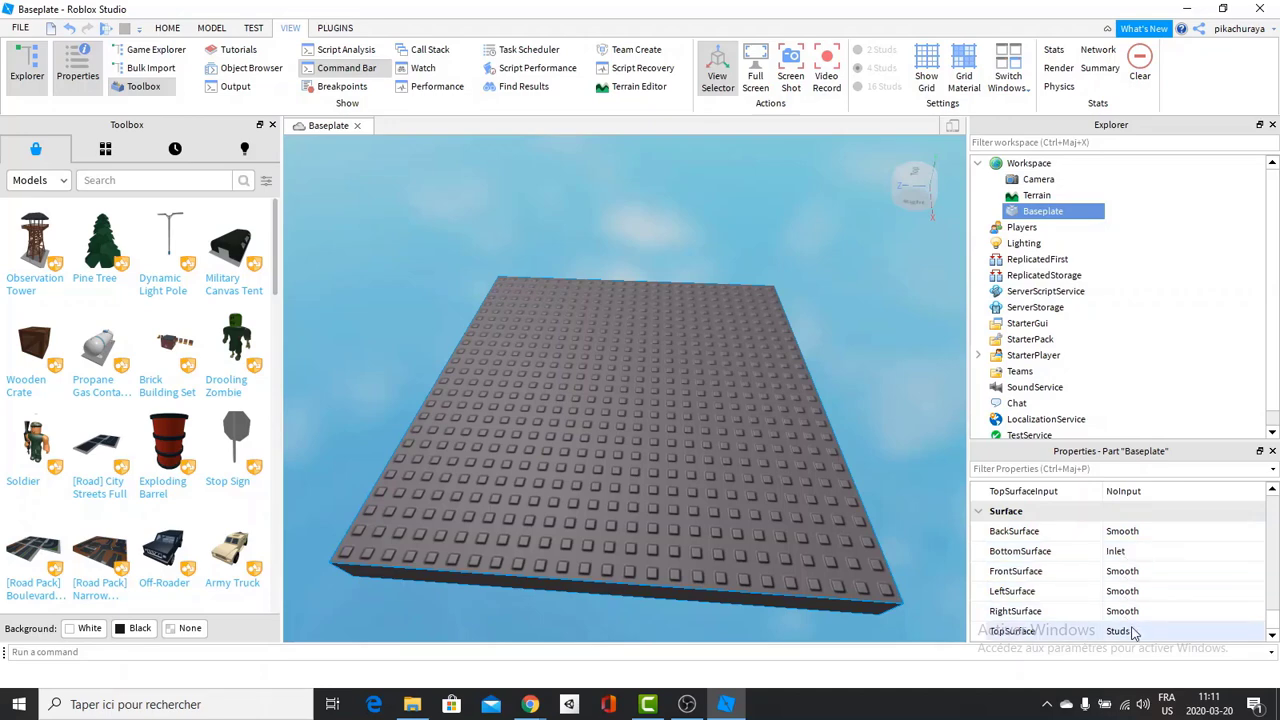
Step: Set the Baseplate's TopSurface to Smooth and view the plate
right_drag(789, 447, 789, 447)
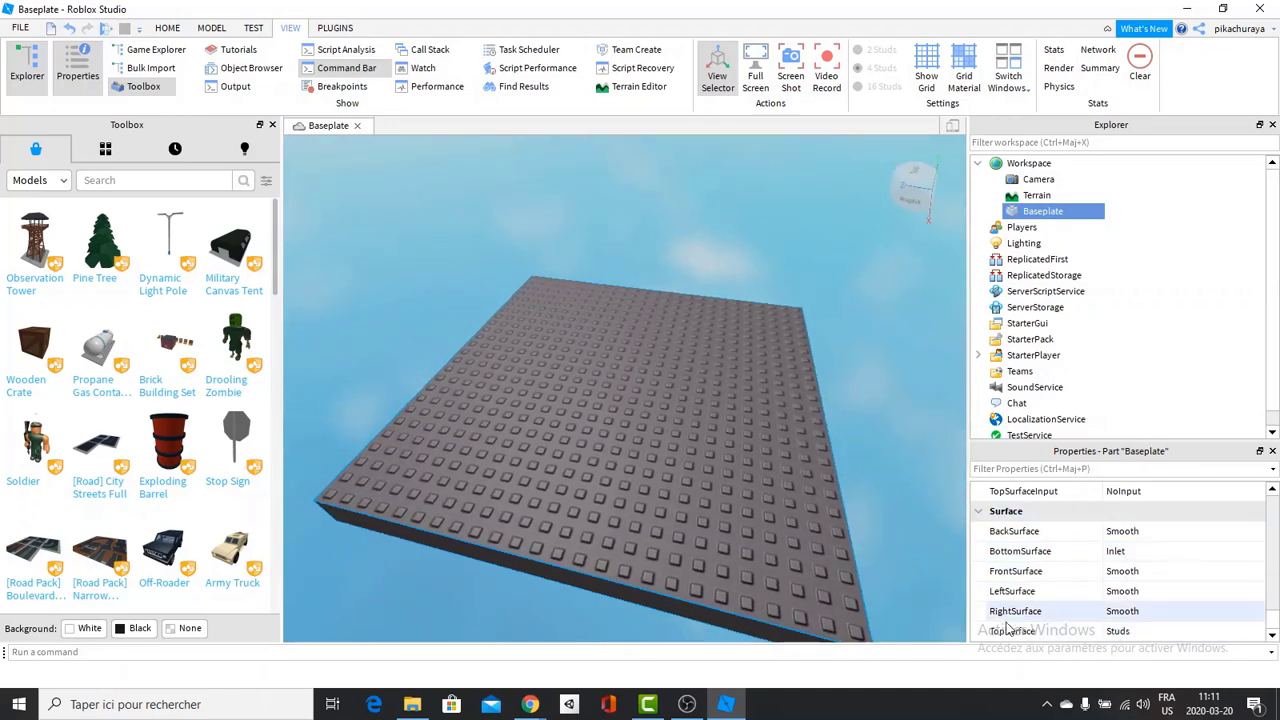
click(1120, 634)
click(1125, 635)
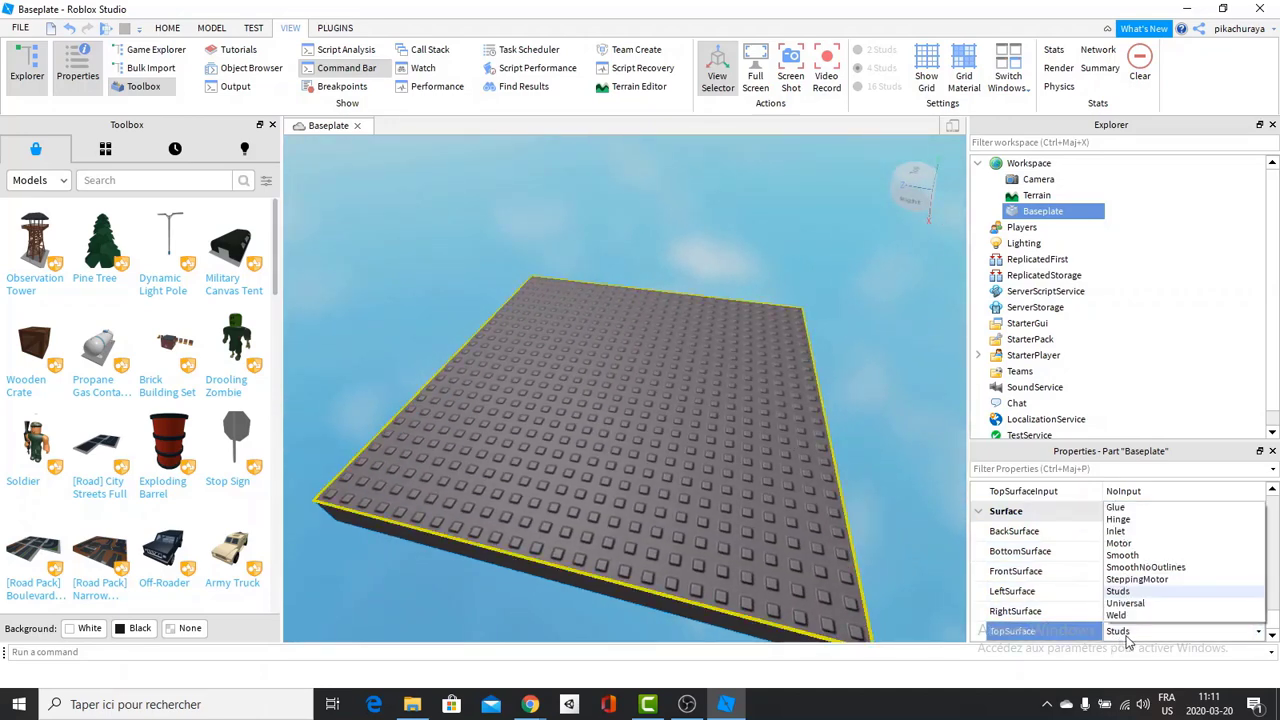
click(1143, 558)
right_drag(766, 534, 768, 535)
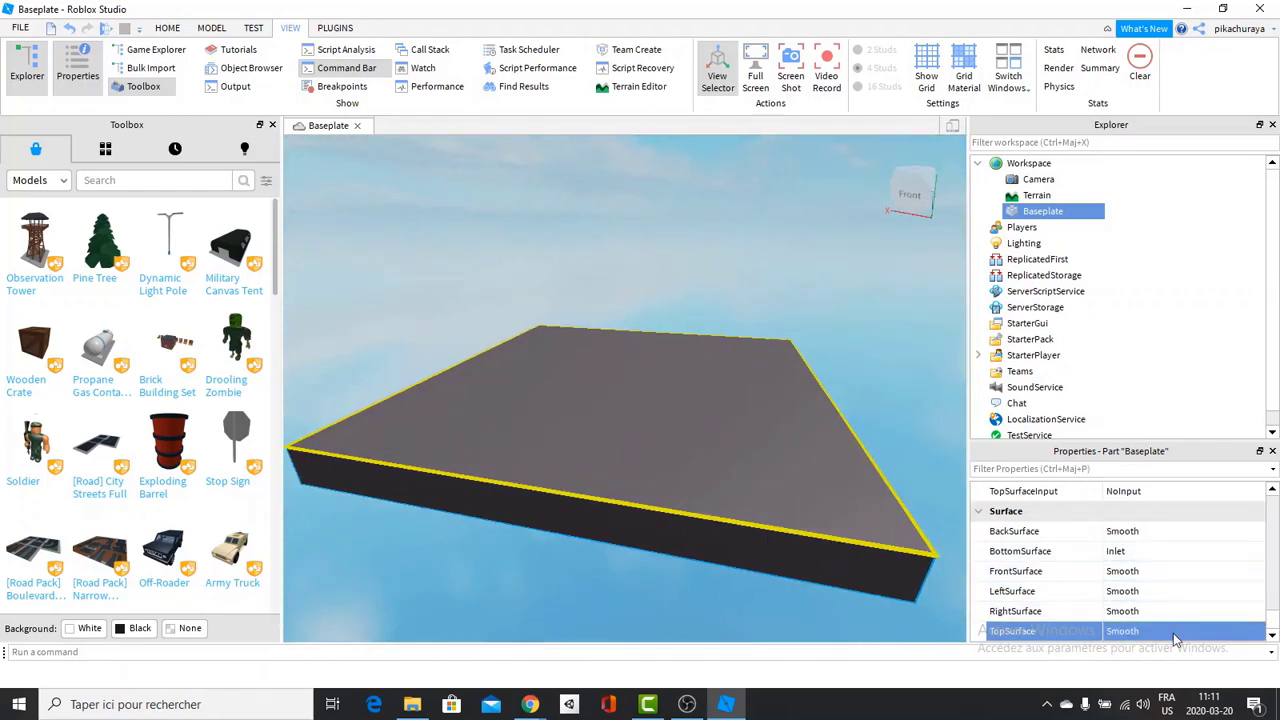
Step: Switch the Baseplate's TopSurface back to Studs and view the plate
click(1135, 634)
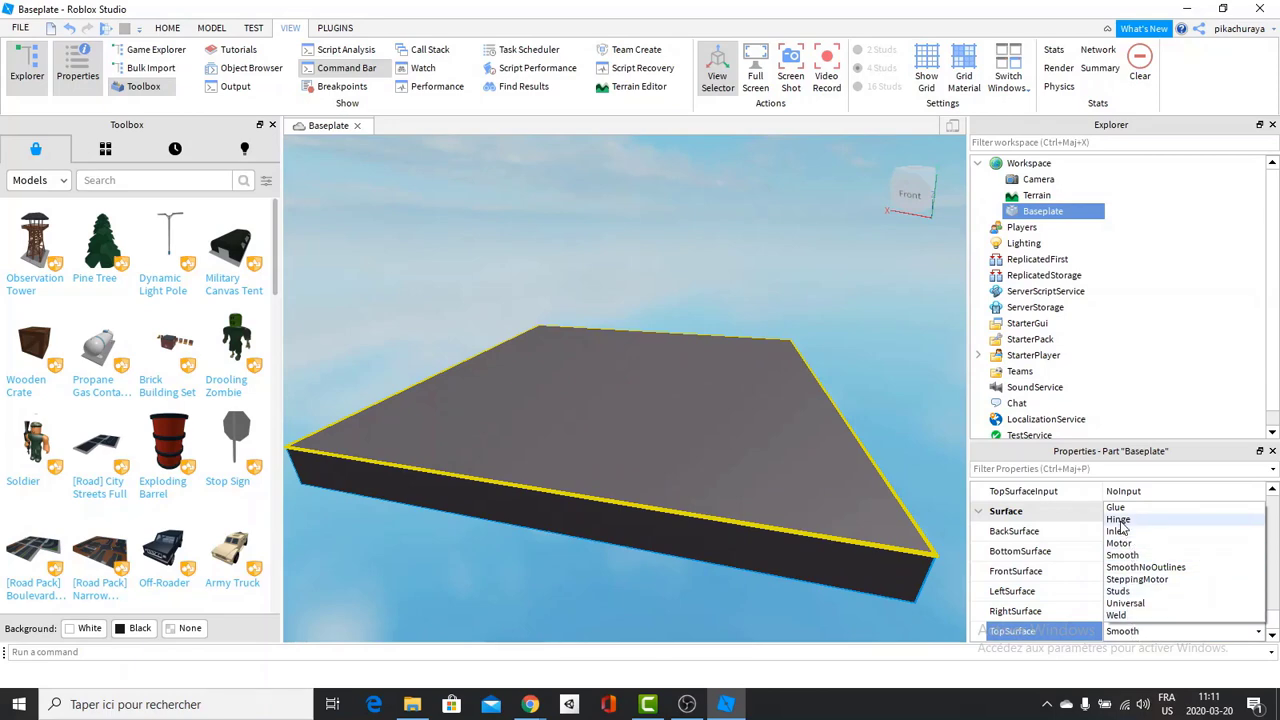
click(1118, 591)
right_drag(850, 468, 857, 471)
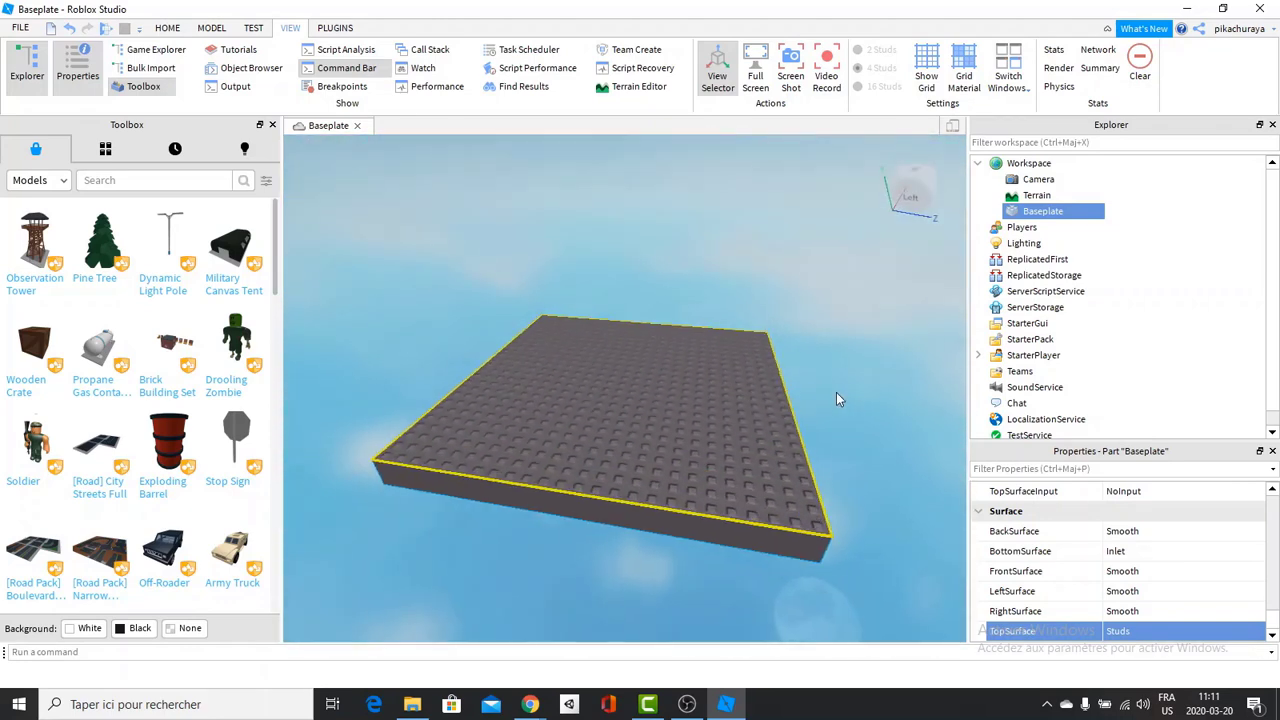
Step: Try the Hinge option for the Baseplate's TopSurface and inspect it up close
click(1118, 631)
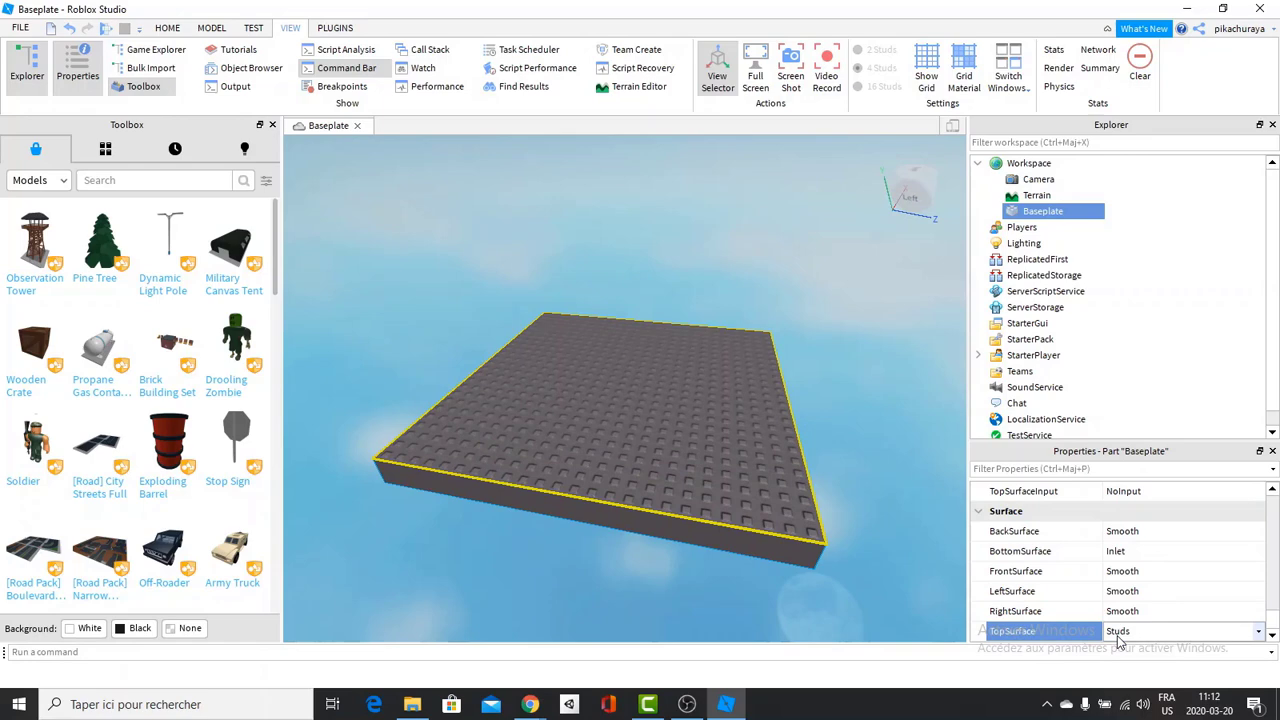
click(1118, 640)
click(1118, 534)
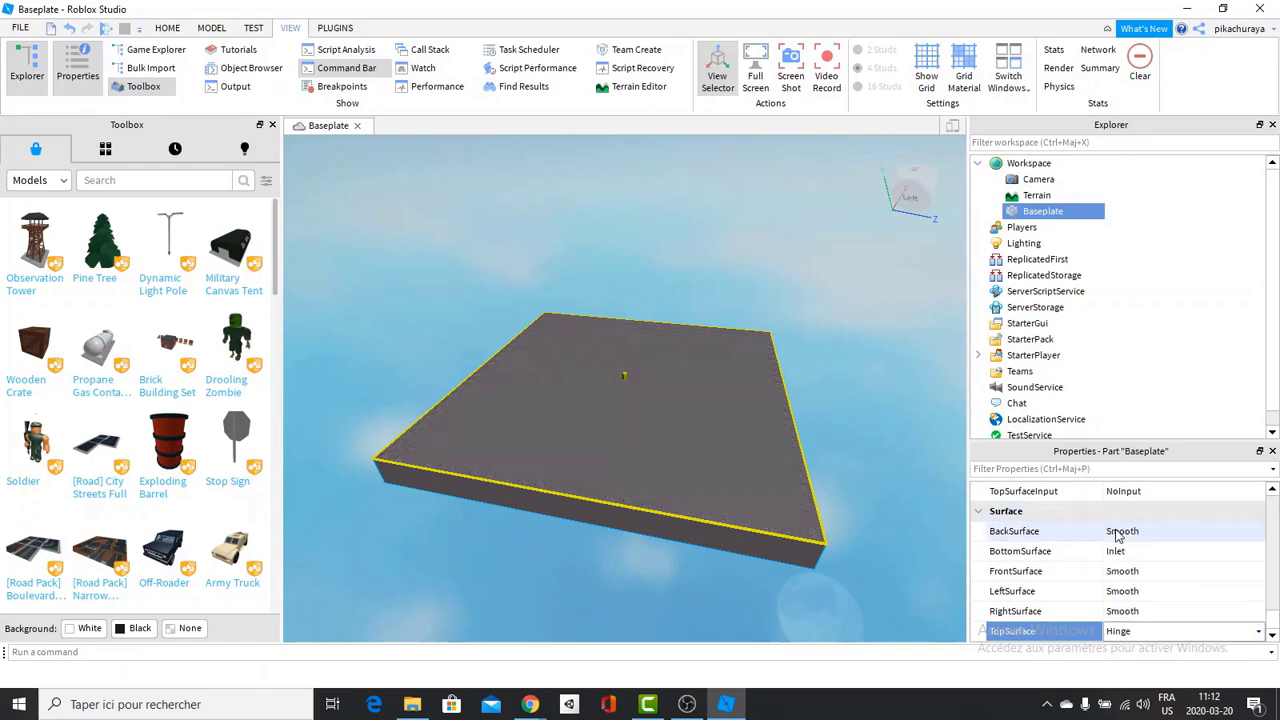
scroll(757, 455, up, 6)
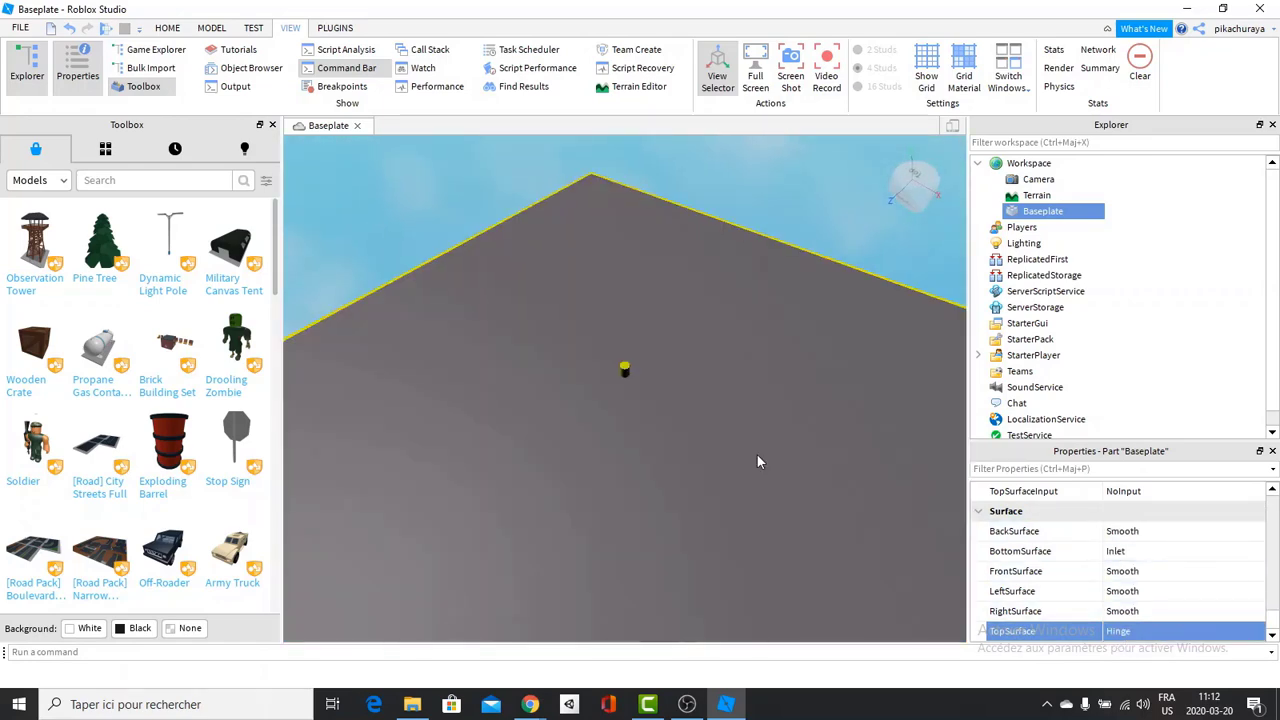
scroll(757, 462, down, 6)
Step: Set the Baseplate's TopSurface to SmoothNoOutlines and view the plate from another angle
click(1150, 636)
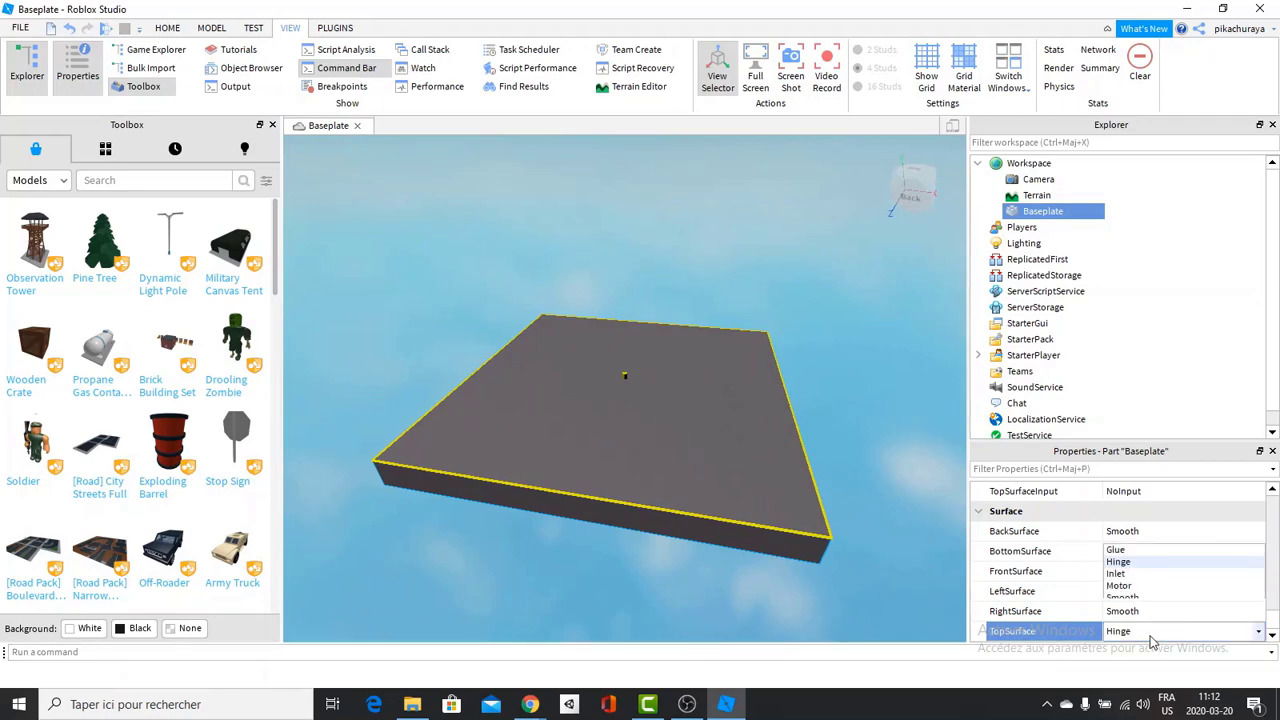
click(1139, 568)
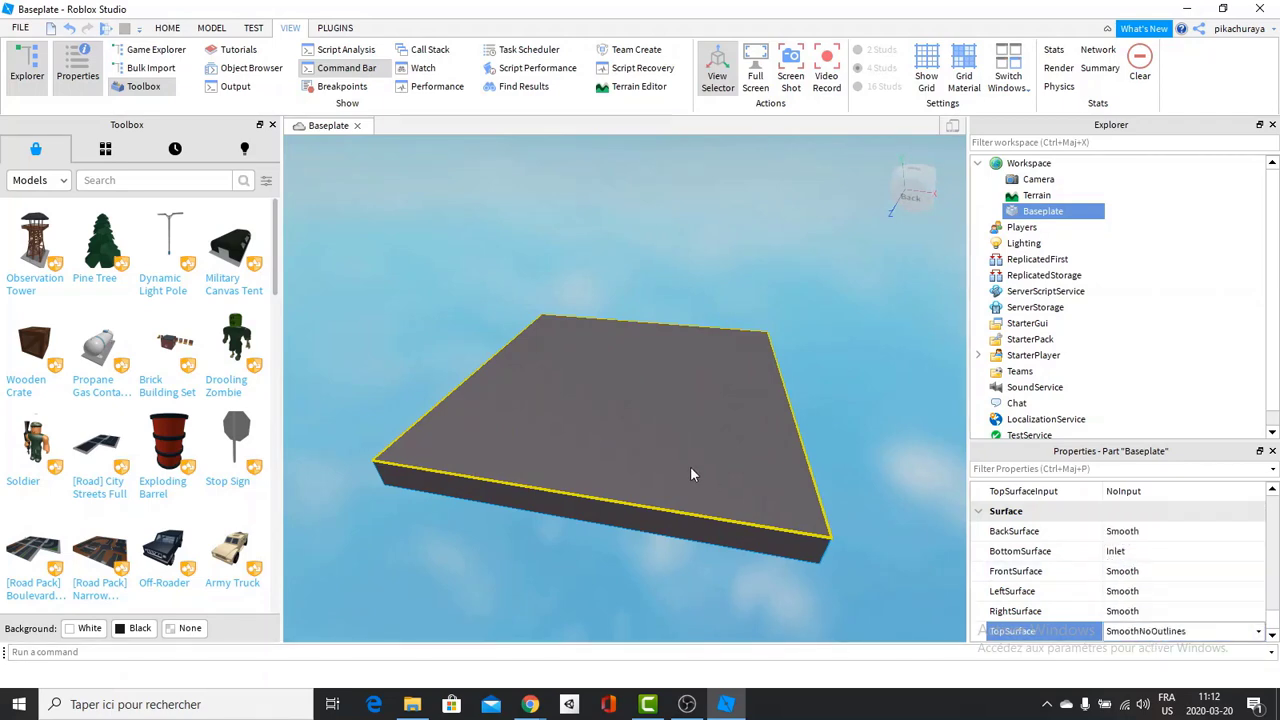
right_drag(690, 466, 689, 466)
scroll(689, 466, down, 5)
scroll(689, 466, up, 3)
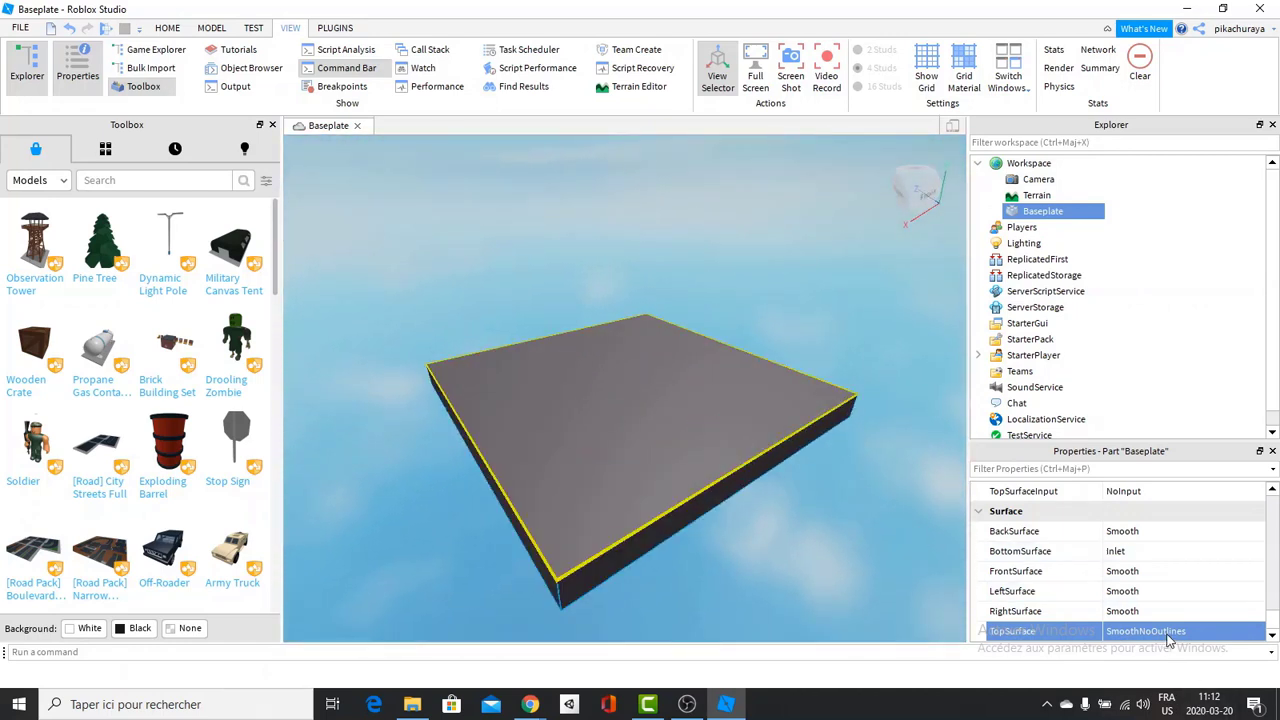
Step: Try the Glue option for the Baseplate's TopSurface and view the plate
click(1168, 636)
click(1170, 632)
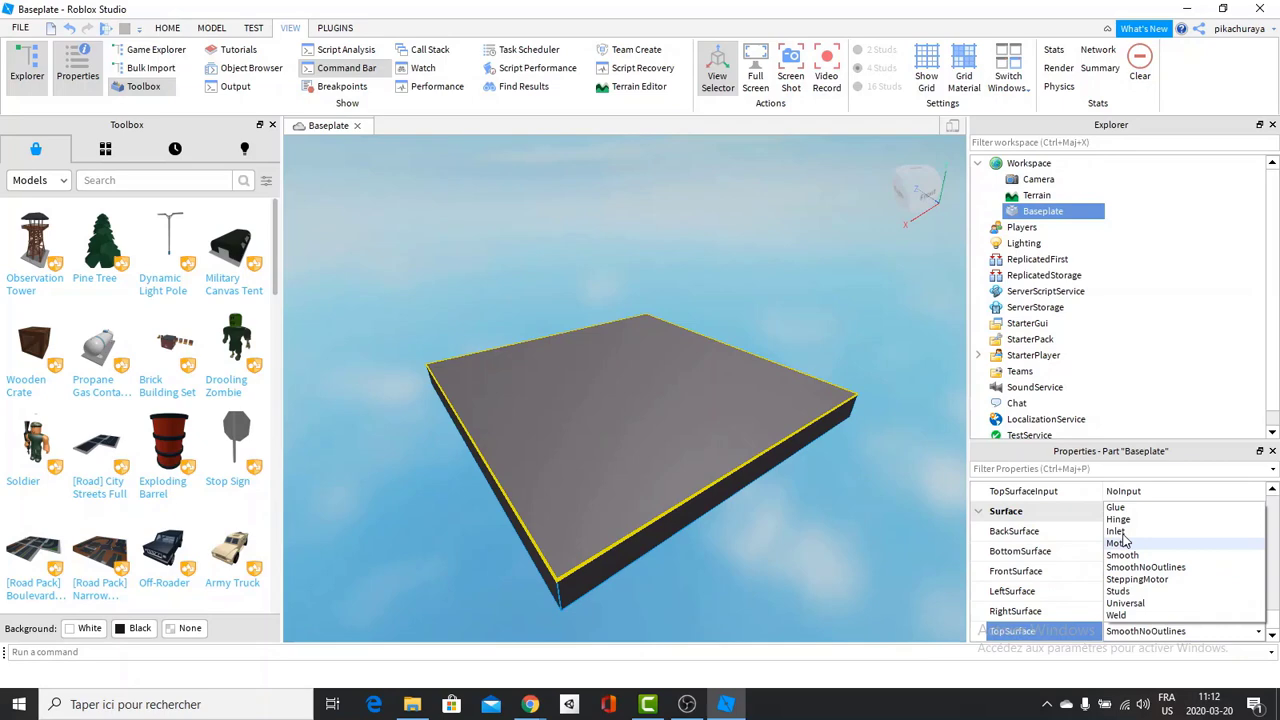
click(1122, 514)
right_drag(659, 447, 659, 446)
Step: Set the Baseplate's TopSurface to Smooth and view the plate from several angles
click(1147, 635)
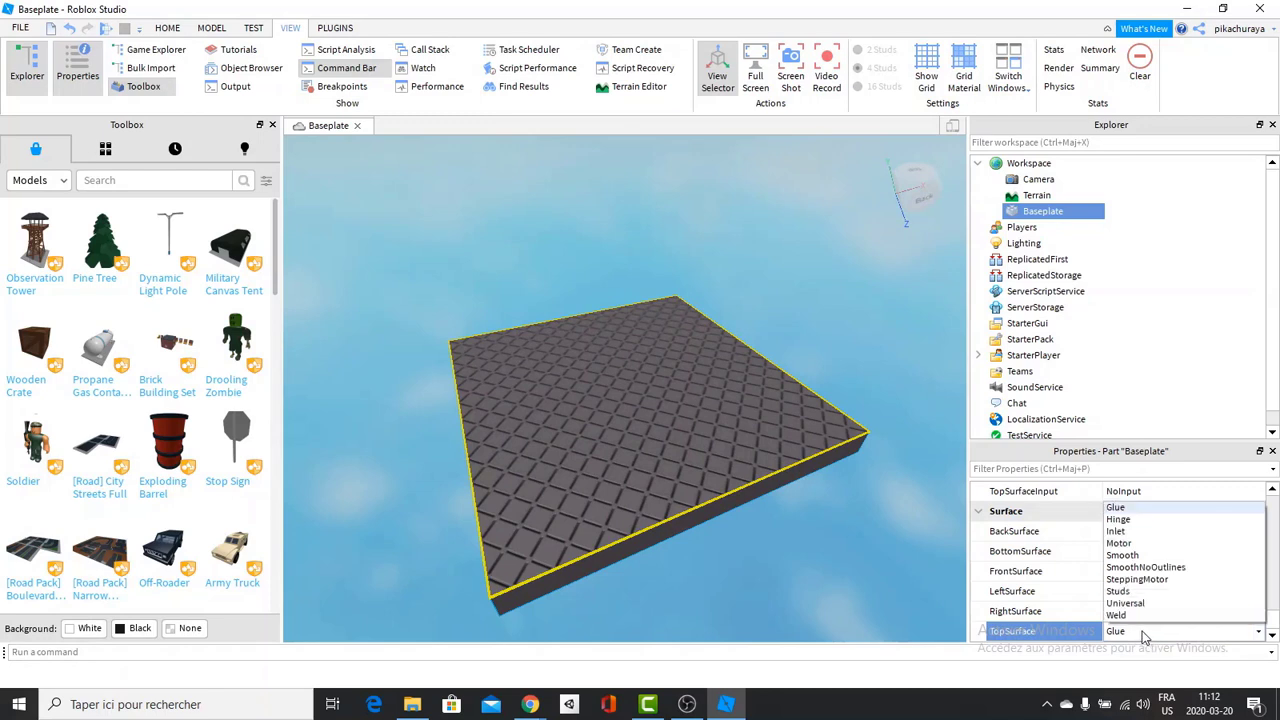
click(1141, 556)
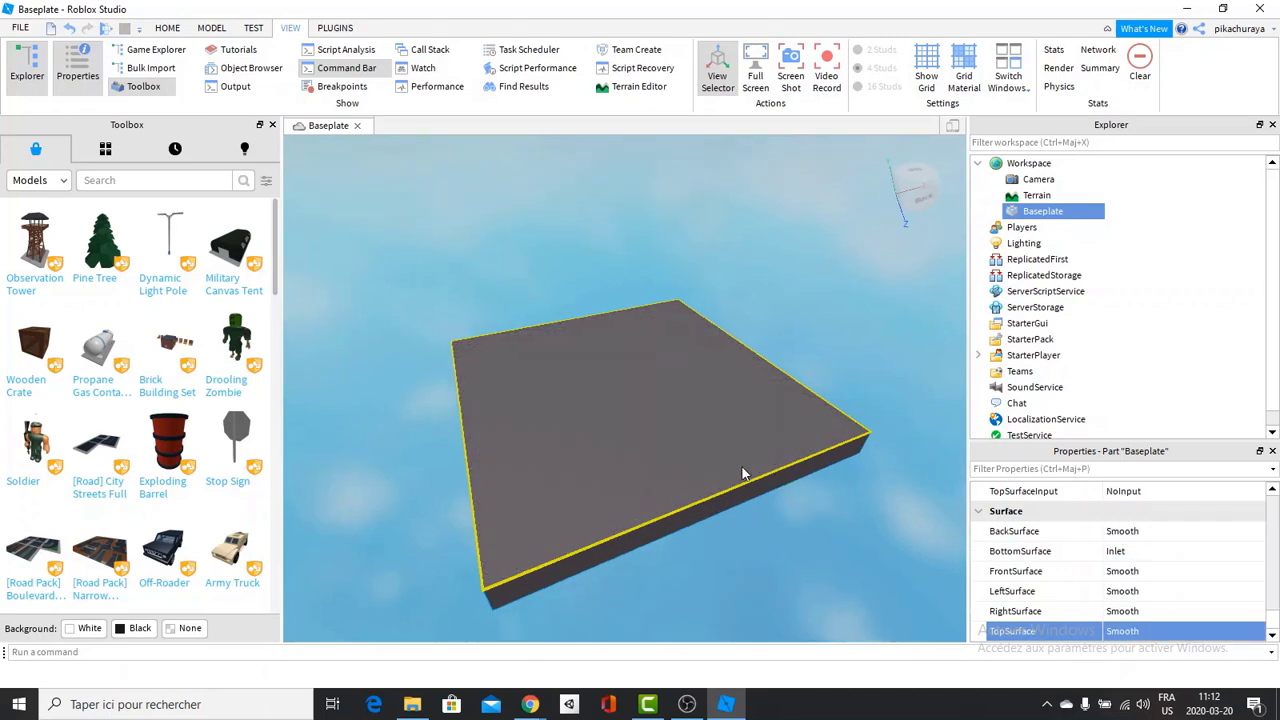
right_drag(741, 465, 762, 438)
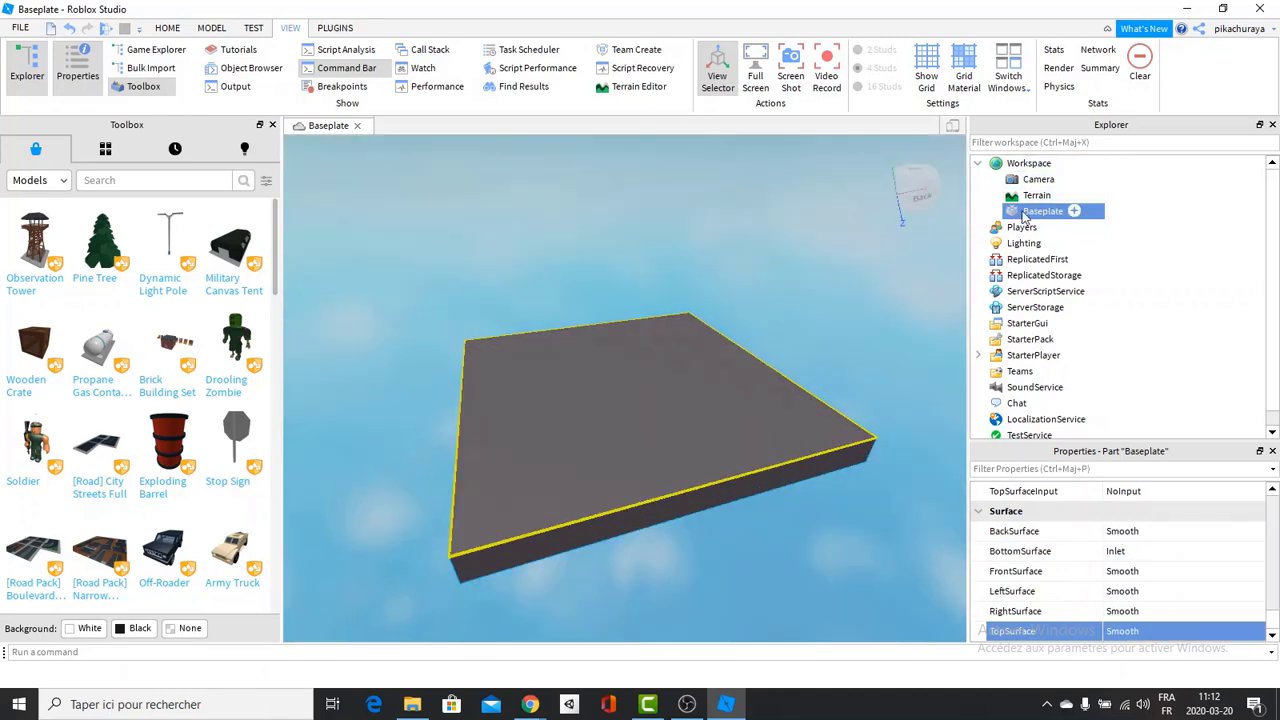
right_drag(813, 261, 850, 236)
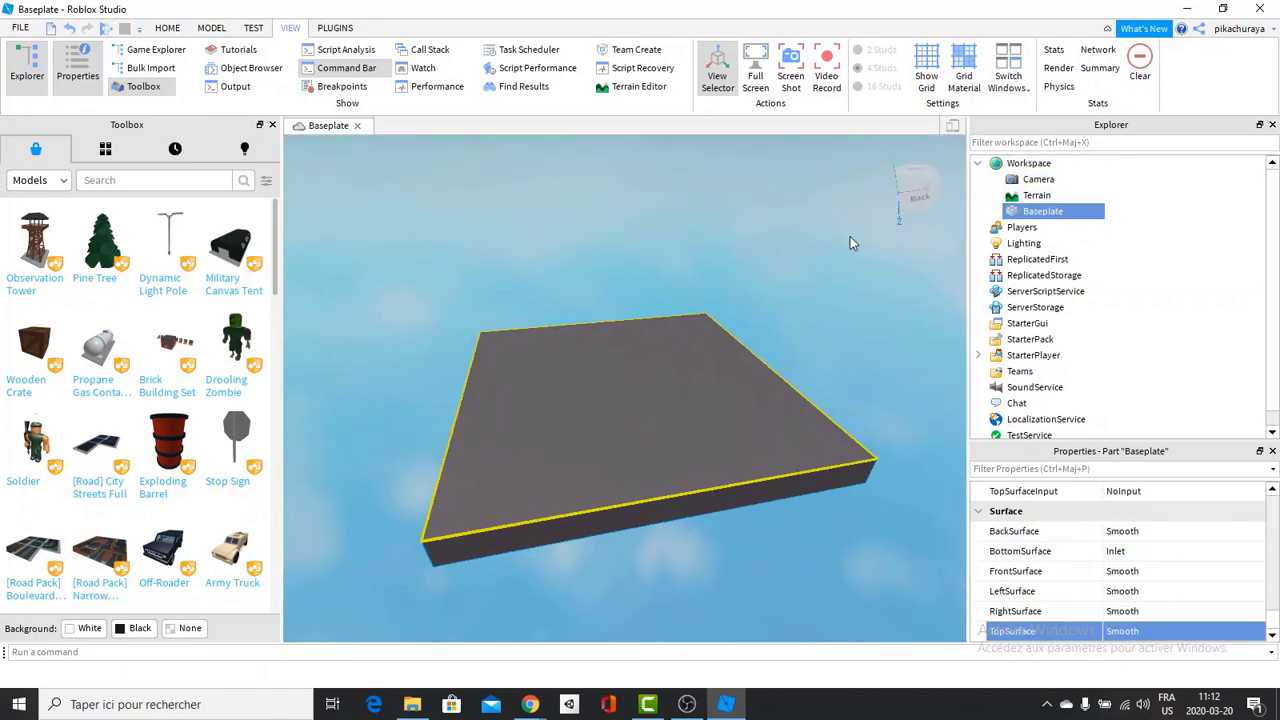
Step: Insert a Part object into the Workspace
click(1037, 162)
click(1062, 164)
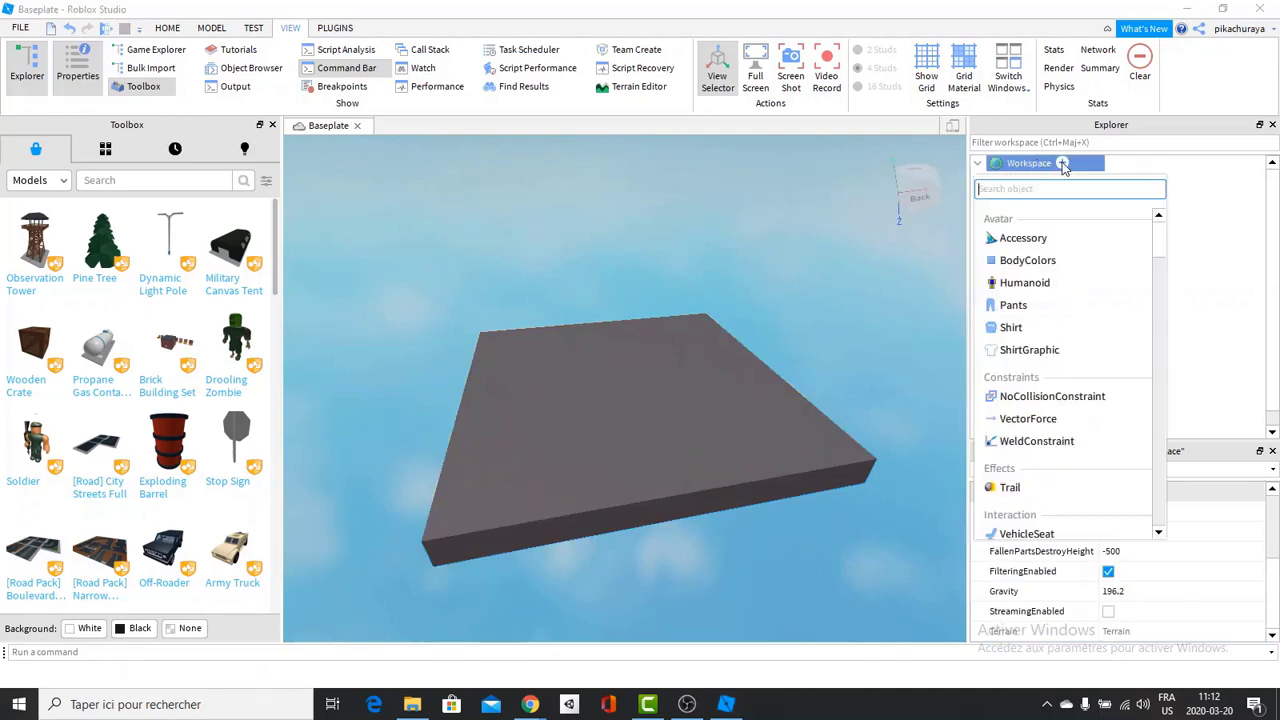
text(part)
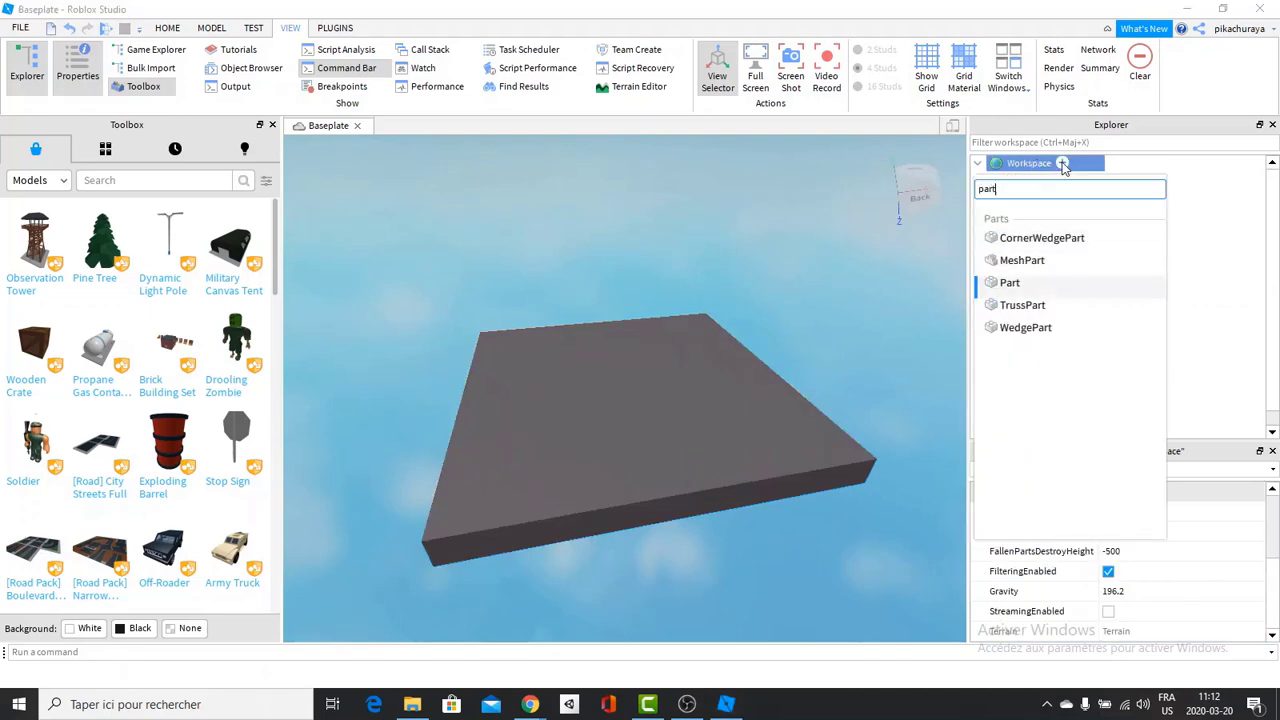
click(1010, 284)
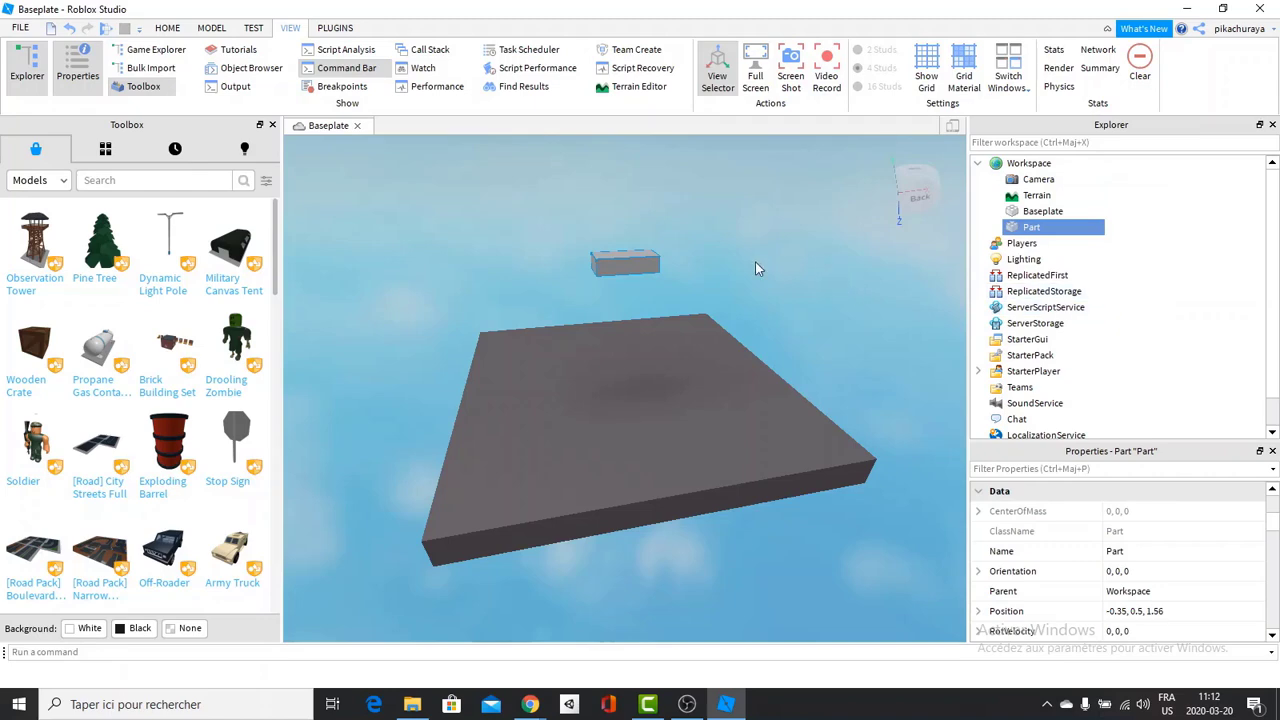
right_drag(755, 262, 780, 256)
Step: Move the new part along the X axis off the Baseplate, to about X 18.2
key(ctrl+2)
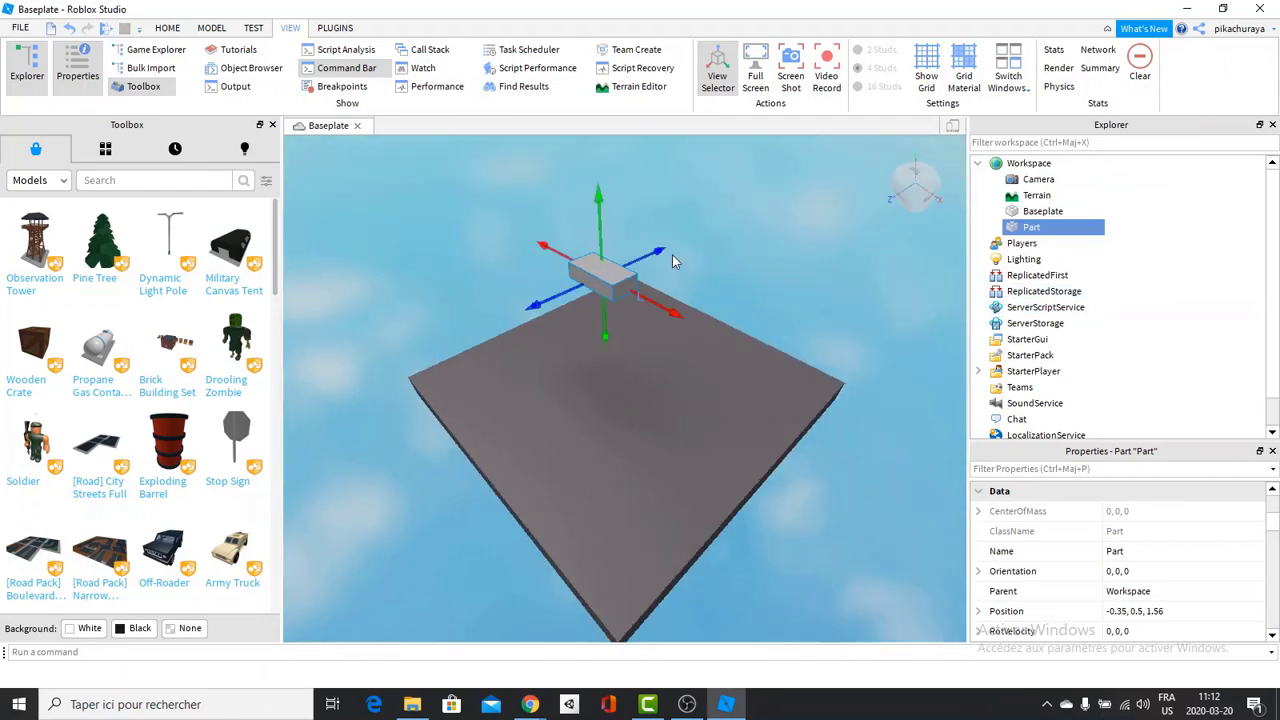
scroll(672, 258, down, 3)
right_drag(671, 264, 631, 294)
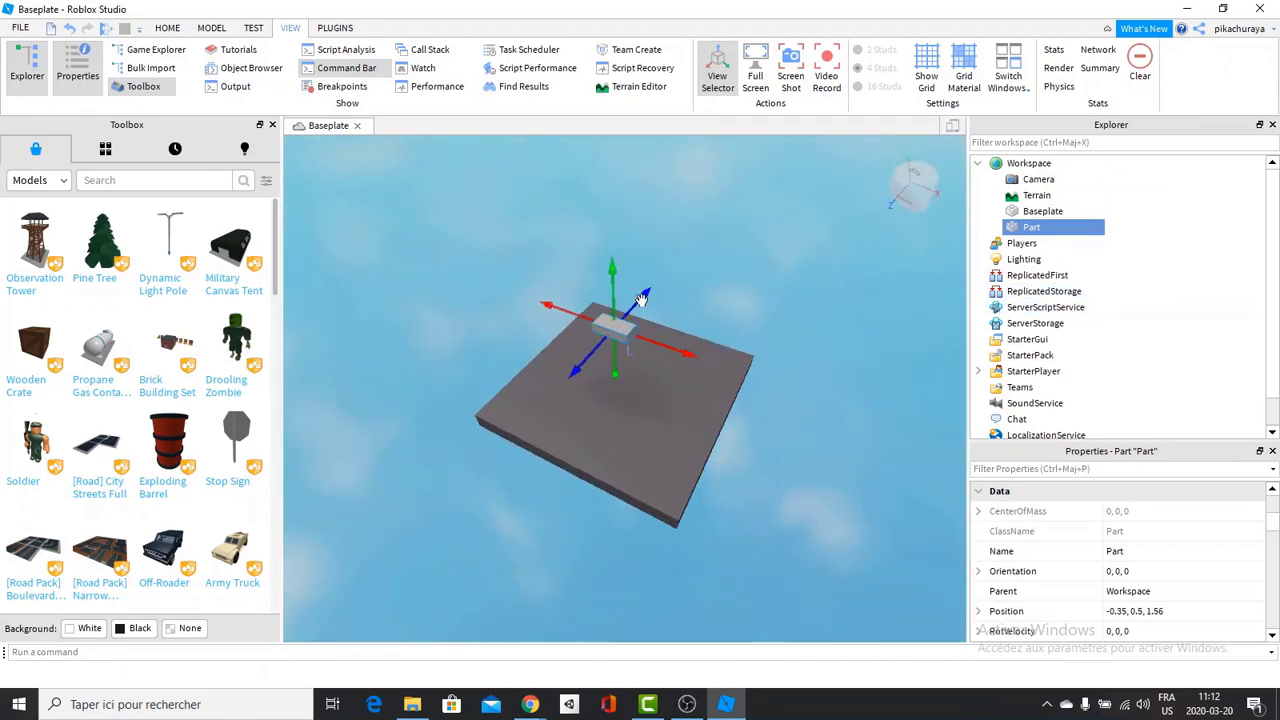
click(167, 27)
click(124, 65)
click(158, 65)
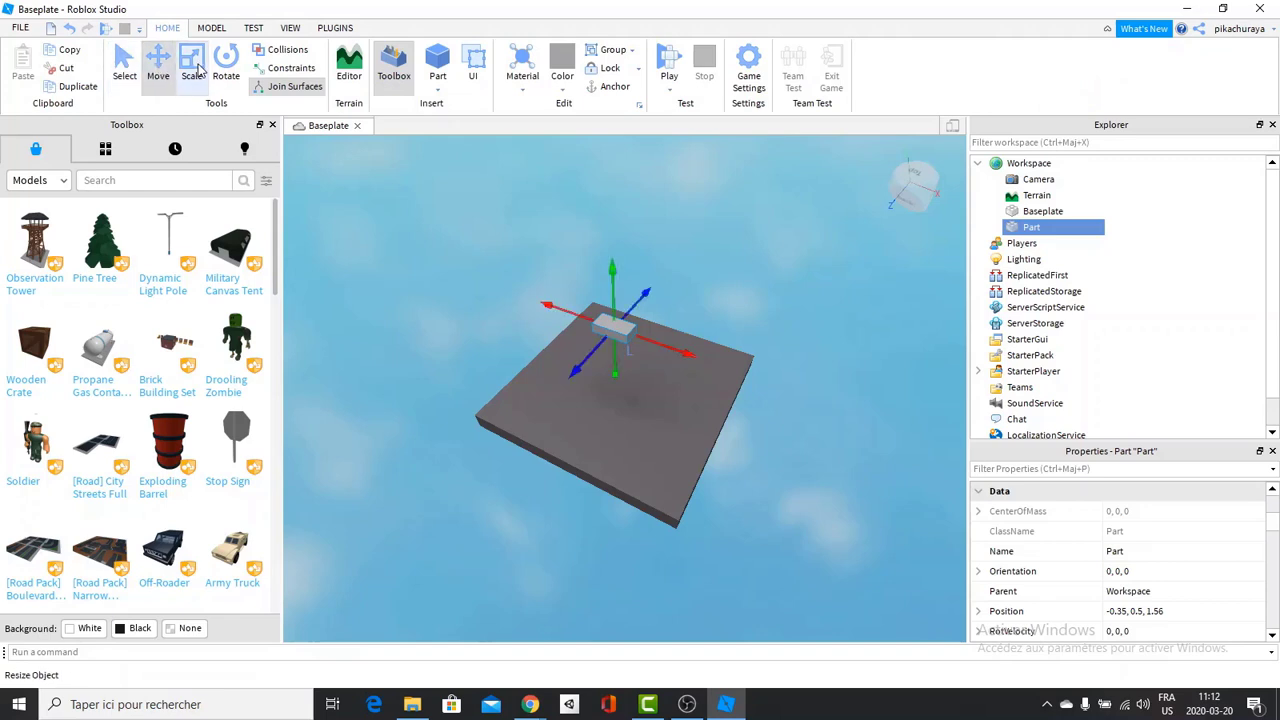
click(195, 67)
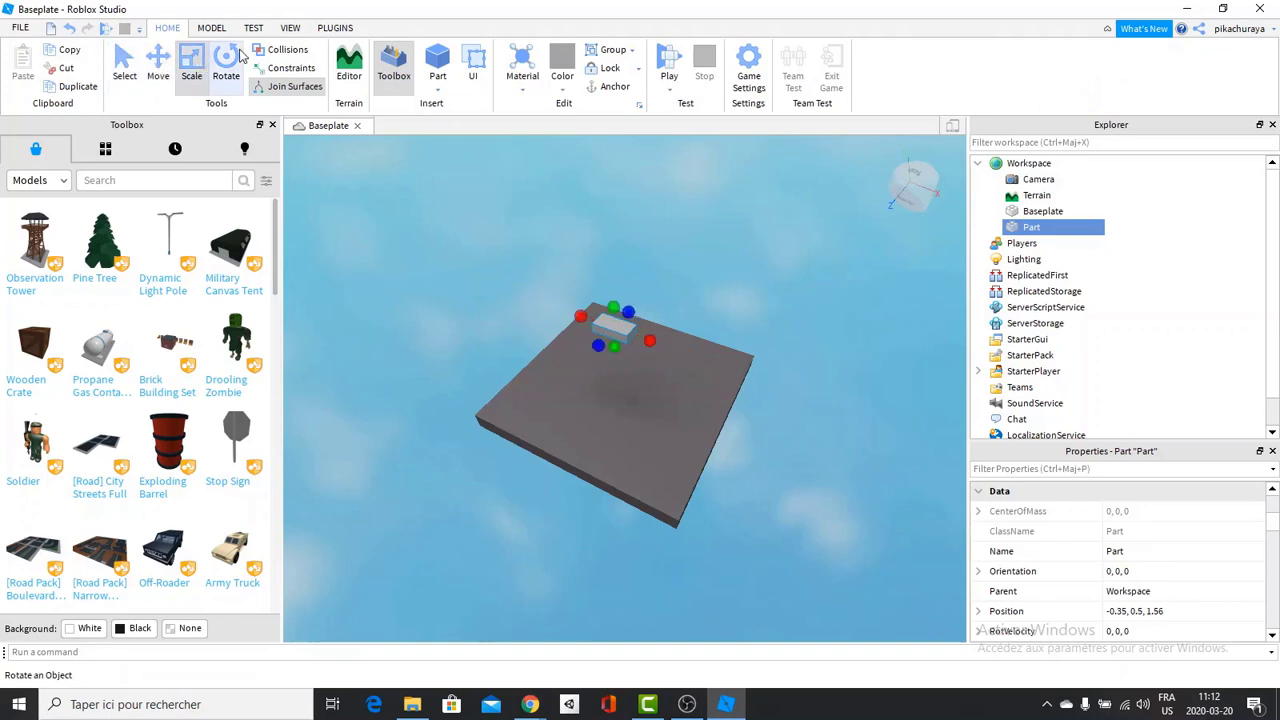
click(158, 65)
drag(684, 354, 712, 384)
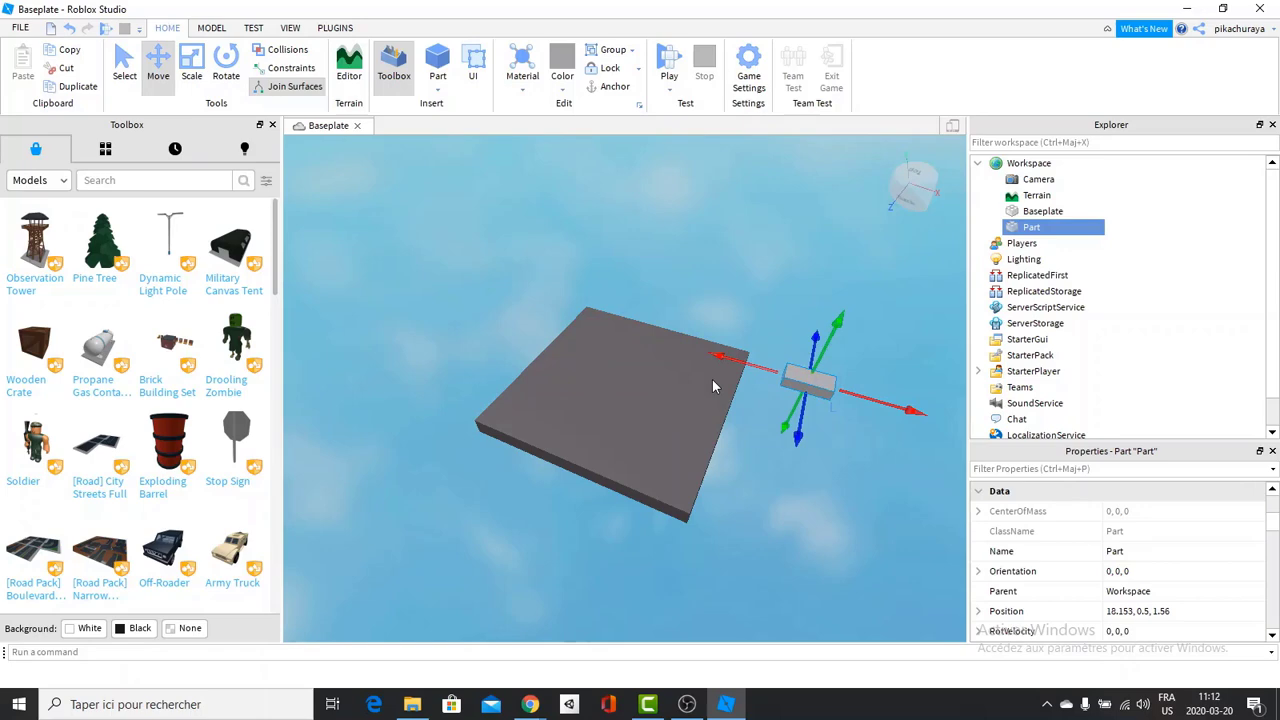
Step: Lower the part to about Y -8.7 and move it farther from the Baseplate, to about X 25.2
right_drag(712, 379, 778, 266)
drag(815, 261, 803, 356)
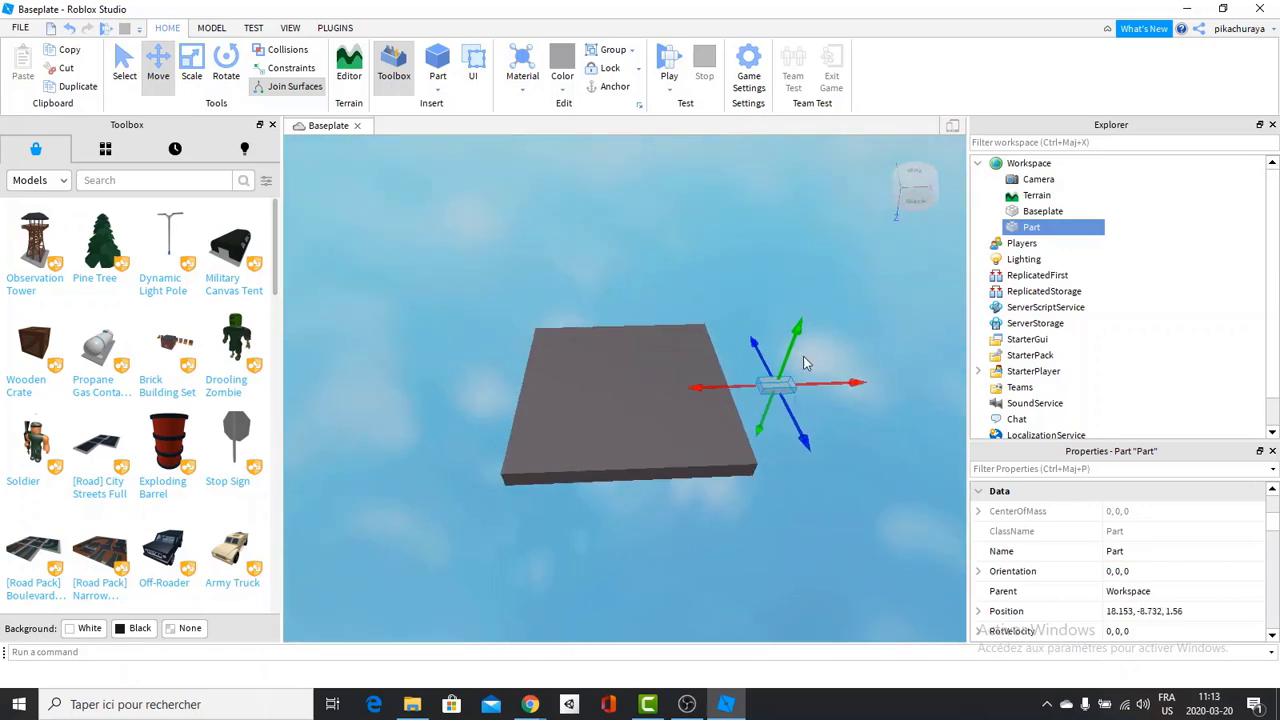
right_drag(803, 357, 803, 359)
scroll(803, 359, down, 3)
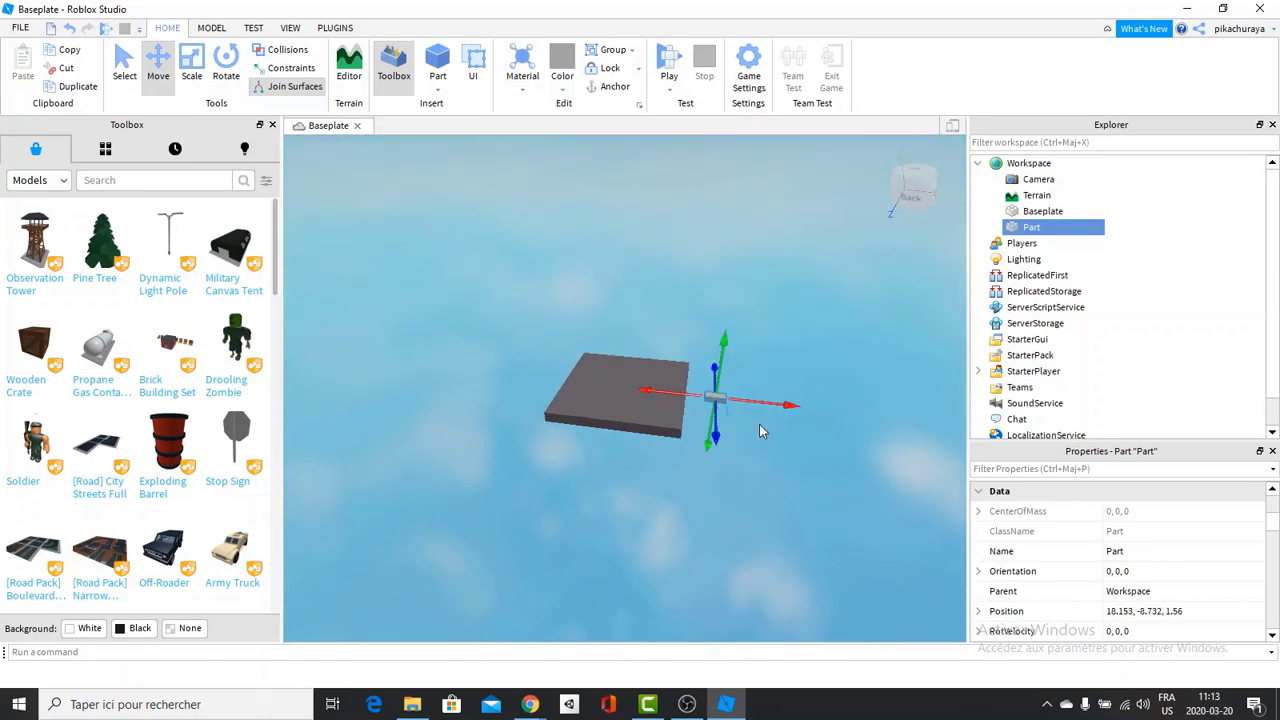
drag(782, 405, 807, 408)
Step: Scale the part wider along its Z axis so its top is closer to square
key(e)
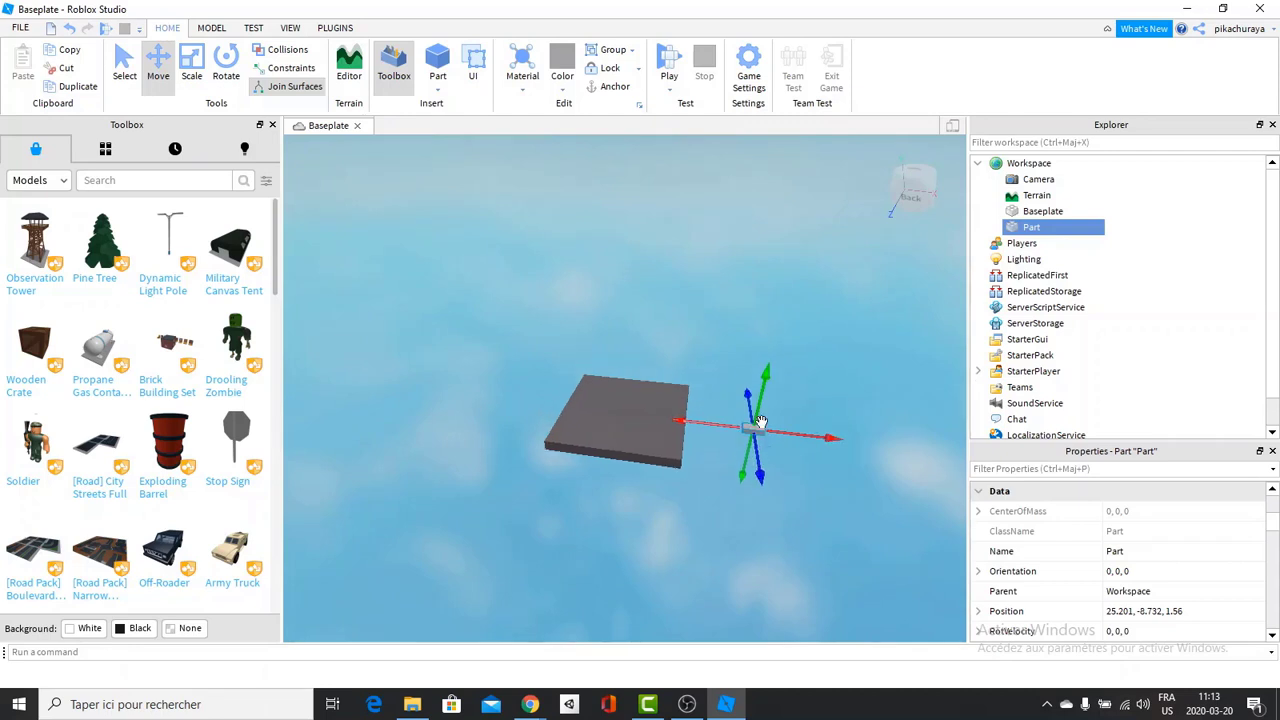
right_drag(839, 467, 839, 467)
key(w)
key(d)
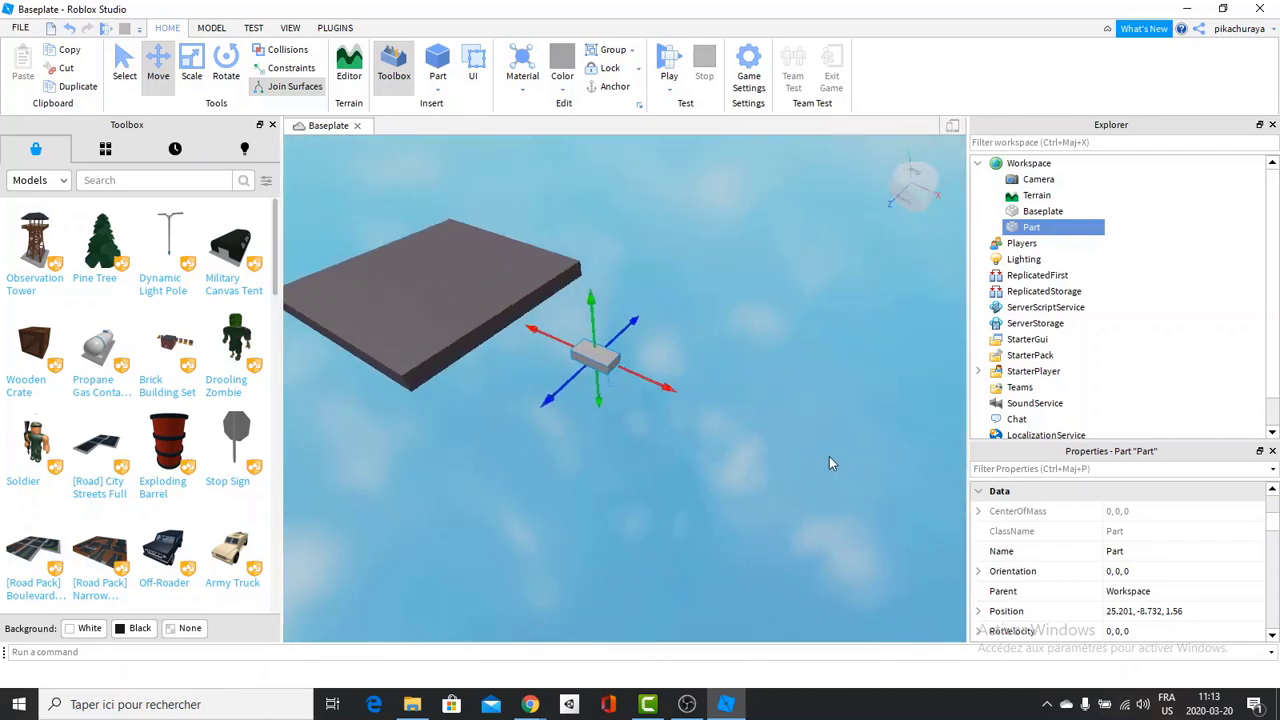
key(ctrl+3)
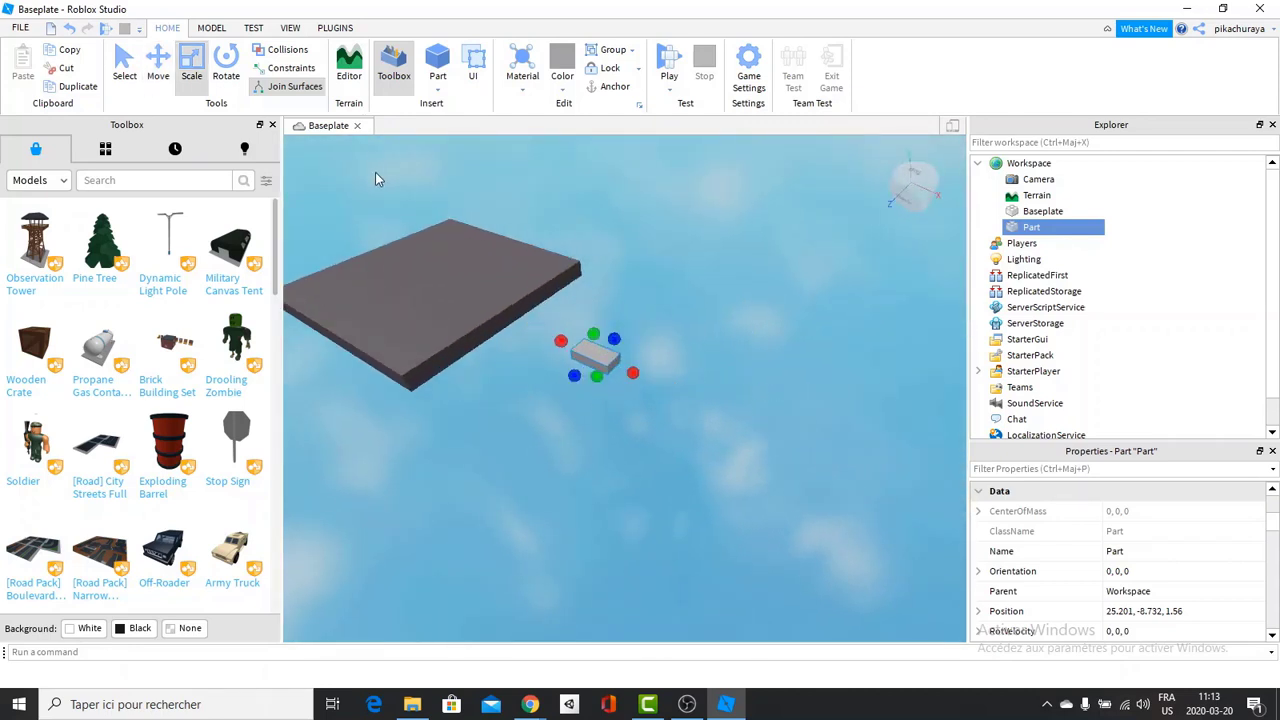
drag(574, 381, 561, 391)
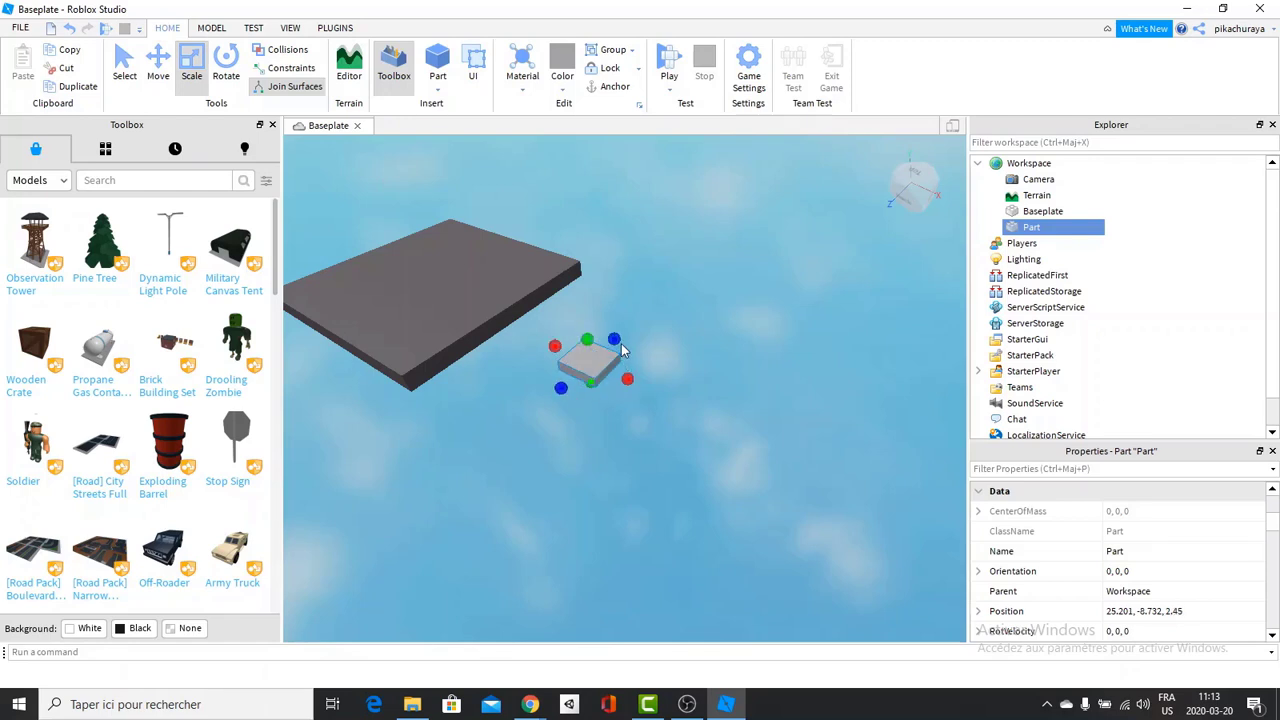
Step: Compare the part's handles under the Select, Move, Scale and Rotate tools
key(ctrl+1)
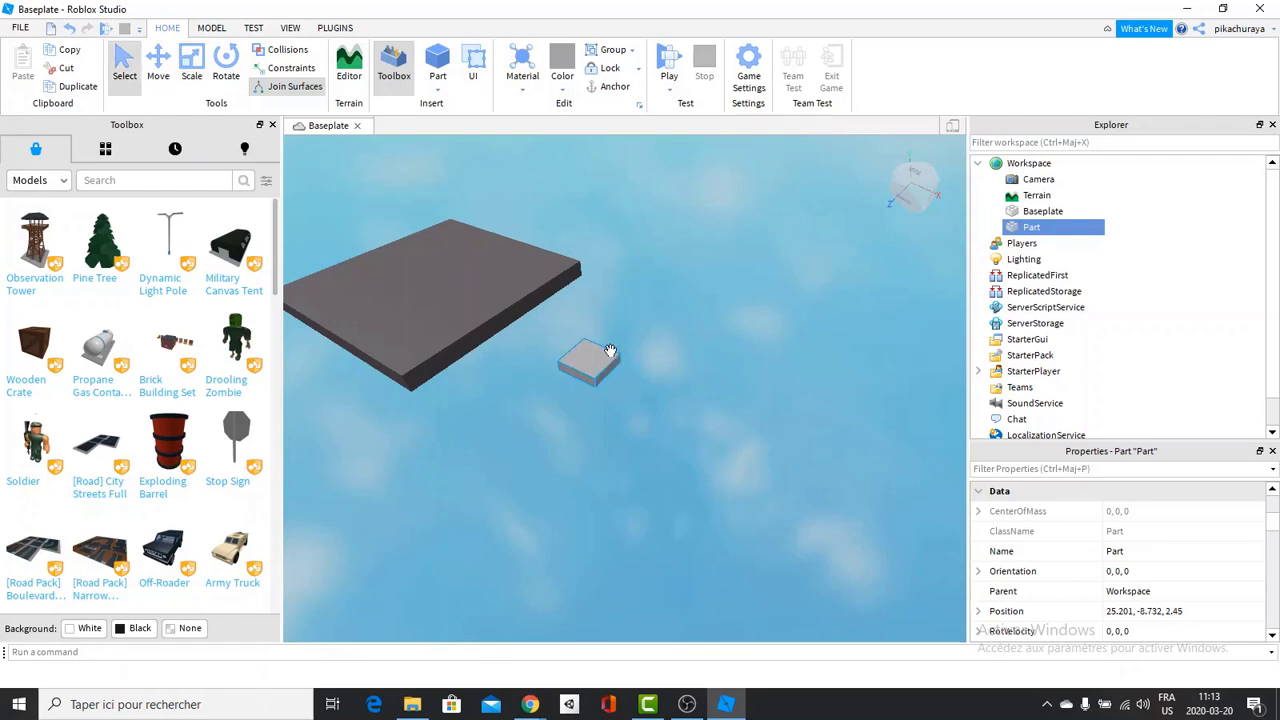
key(ctrl+2)
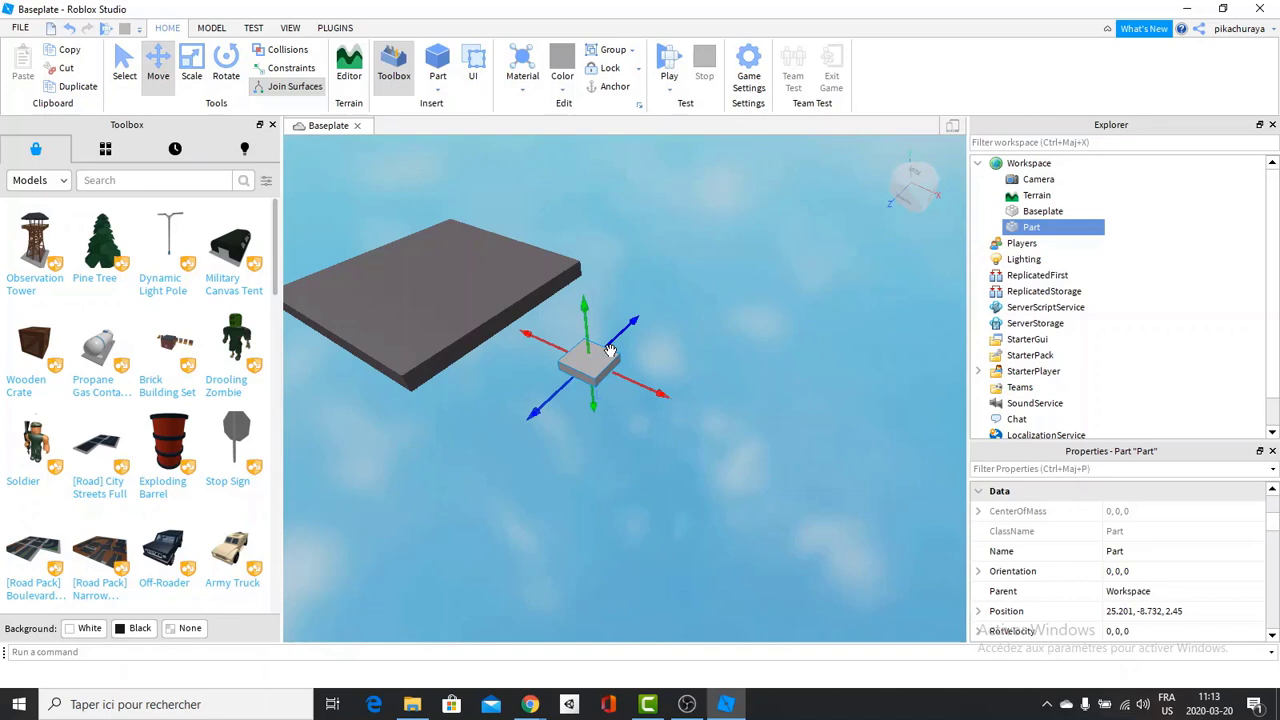
key(ctrl+4)
key(ctrl+3)
key(ctrl+4)
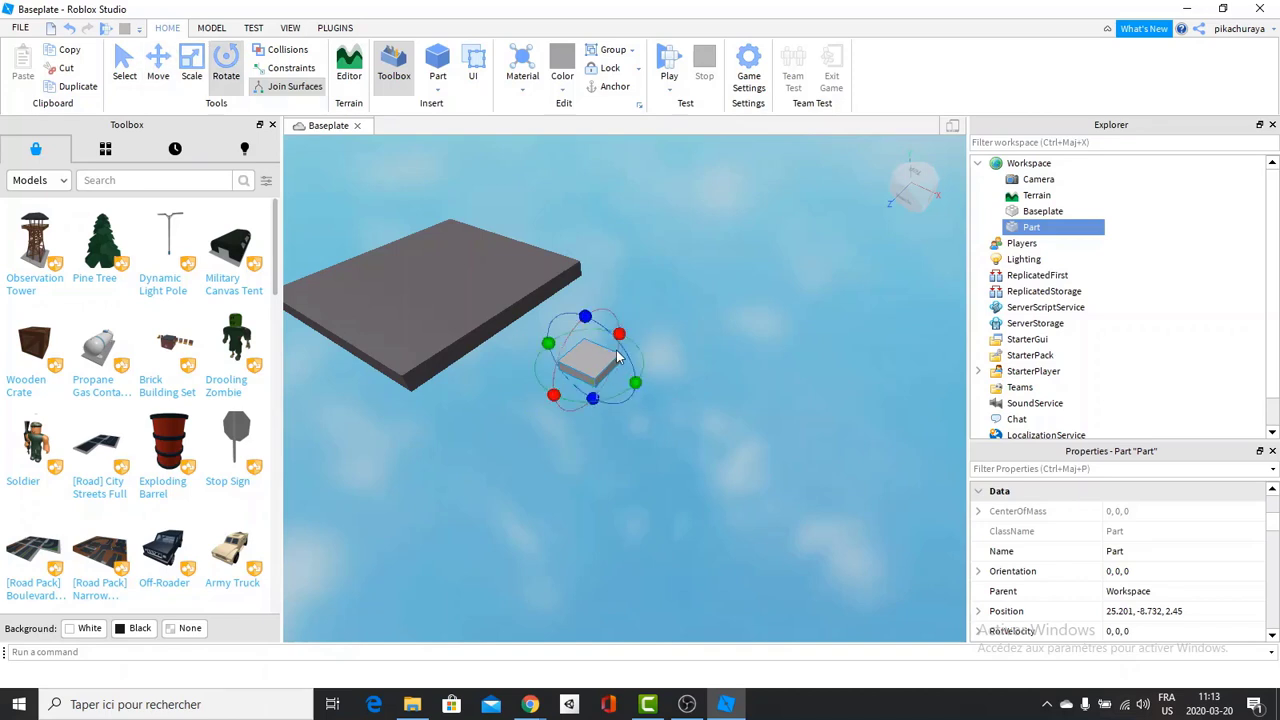
key(ctrl+2)
key(ctrl+1)
key(ctrl+2)
Step: Scale the part along its X and Z axes into a larger rectangular slab
key(ctrl+3)
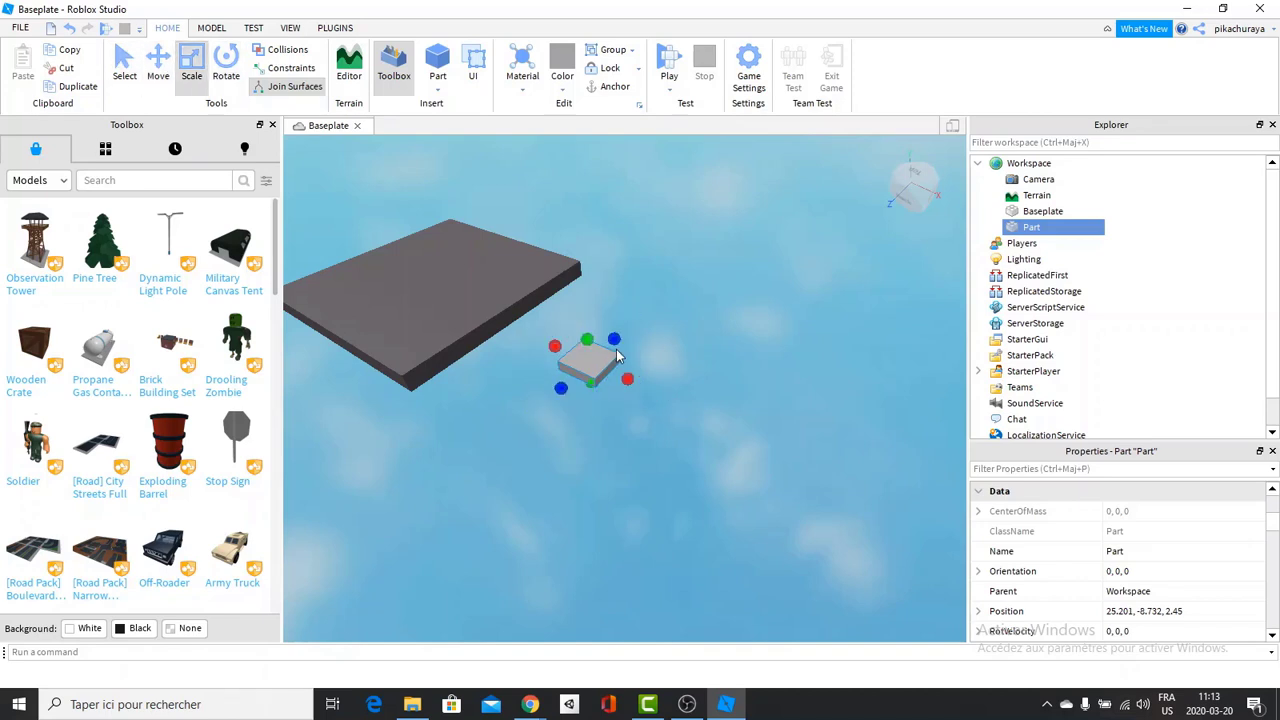
drag(614, 342, 710, 405)
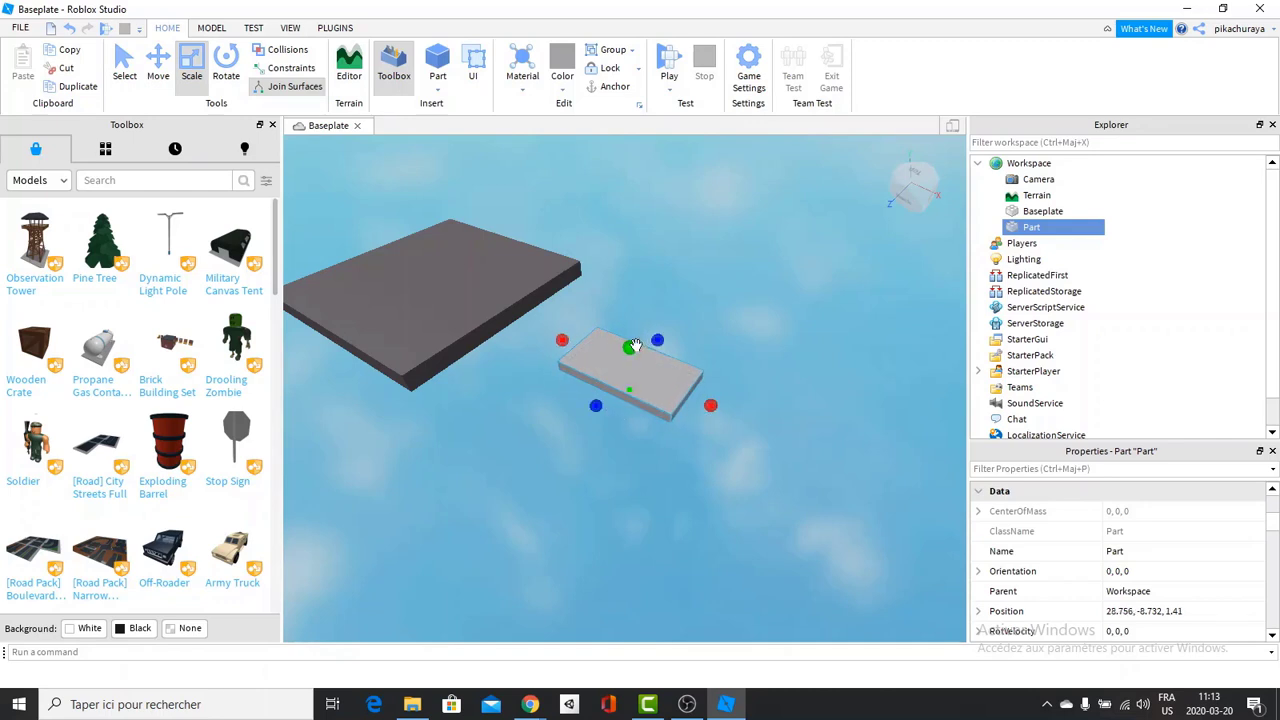
right_drag(754, 386, 754, 386)
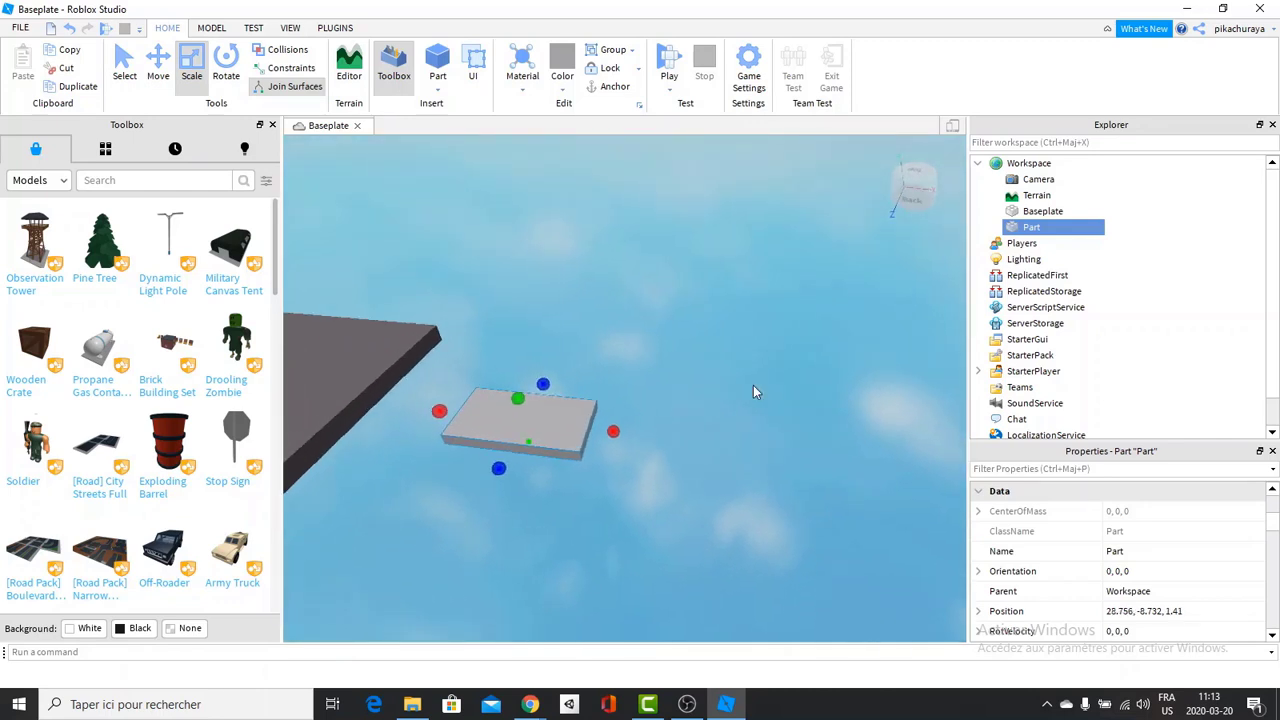
Step: Duplicate the slab and move the copy along X to just past the first one, raised slightly
key(ctrl+2)
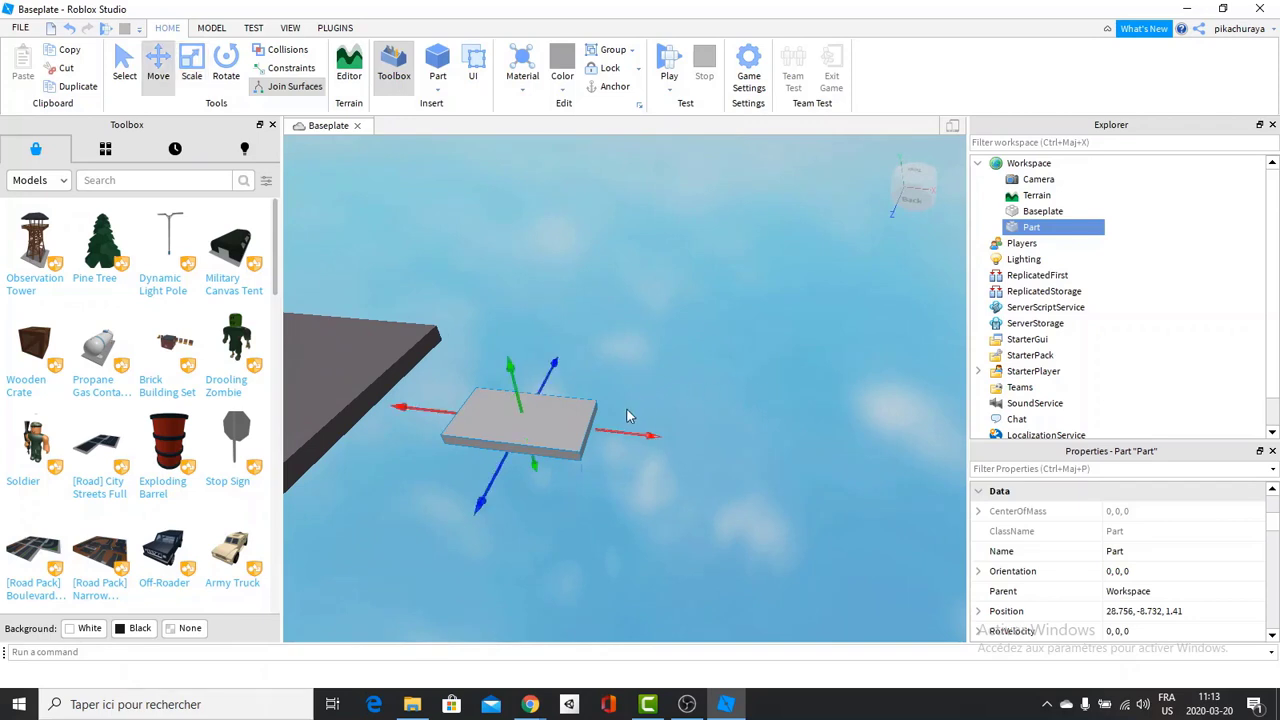
key(ctrl+d)
drag(607, 437, 792, 472)
drag(689, 405, 691, 385)
key(d)
click(656, 440)
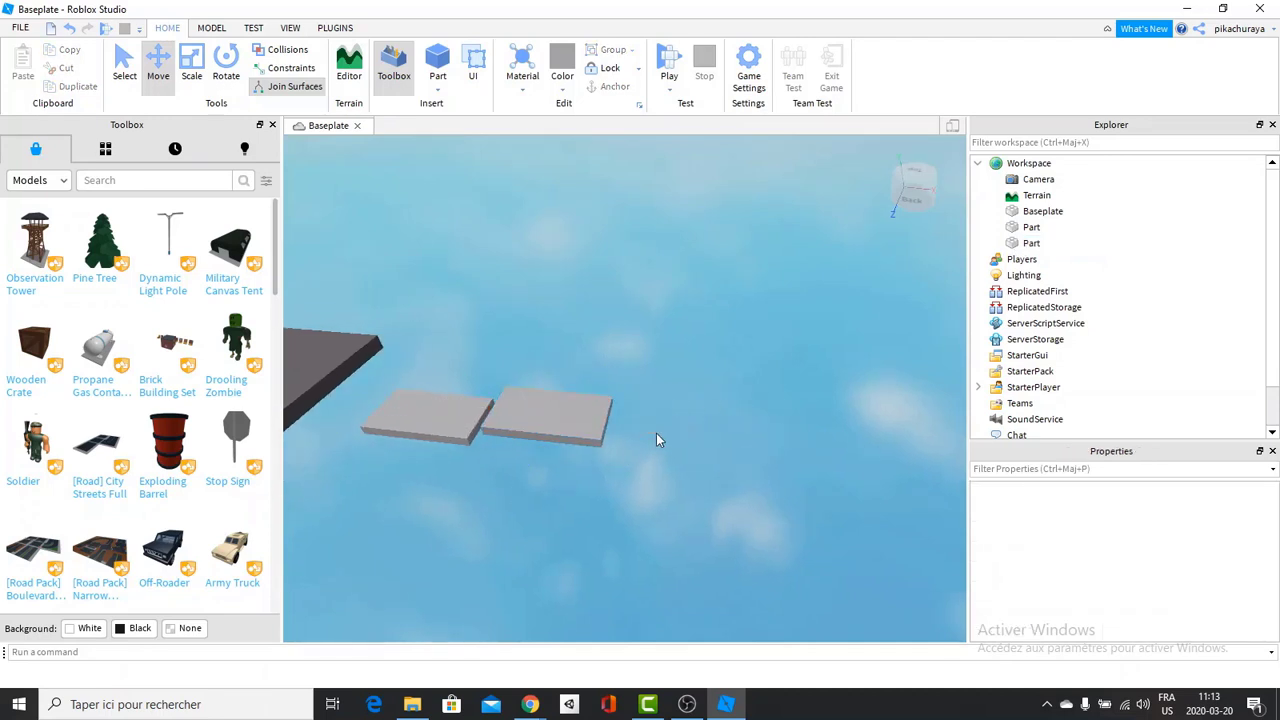
Step: Duplicate the second slab and place the copy beyond it along X, raised slightly, as the third platform
click(591, 424)
drag(631, 429, 731, 443)
key(ctrl+z)
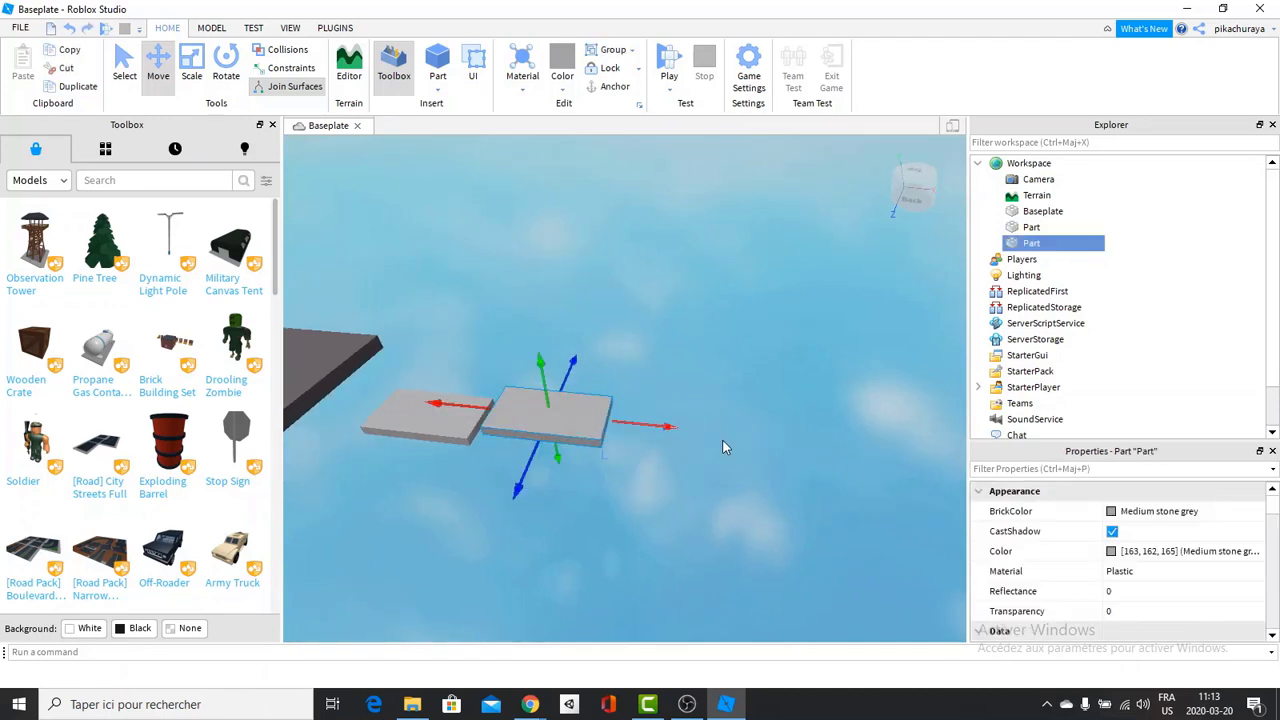
key(ctrl+d)
drag(656, 426, 808, 470)
drag(691, 402, 693, 388)
key(d)
right_drag(715, 397, 715, 397)
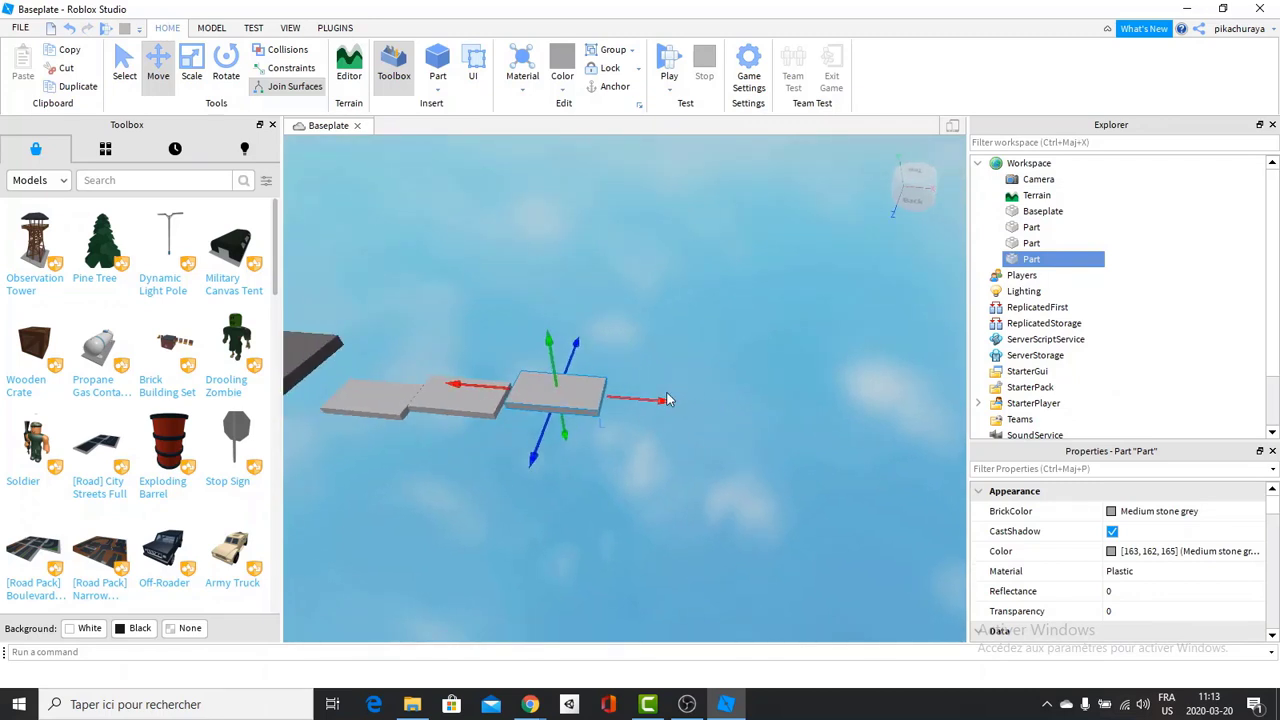
Step: Duplicate the end slab twice, placing each copy farther along X as the fourth and fifth platforms
key(ctrl+d)
drag(640, 398, 752, 432)
right_drag(667, 367, 675, 363)
key(ctrl+d)
drag(655, 391, 762, 424)
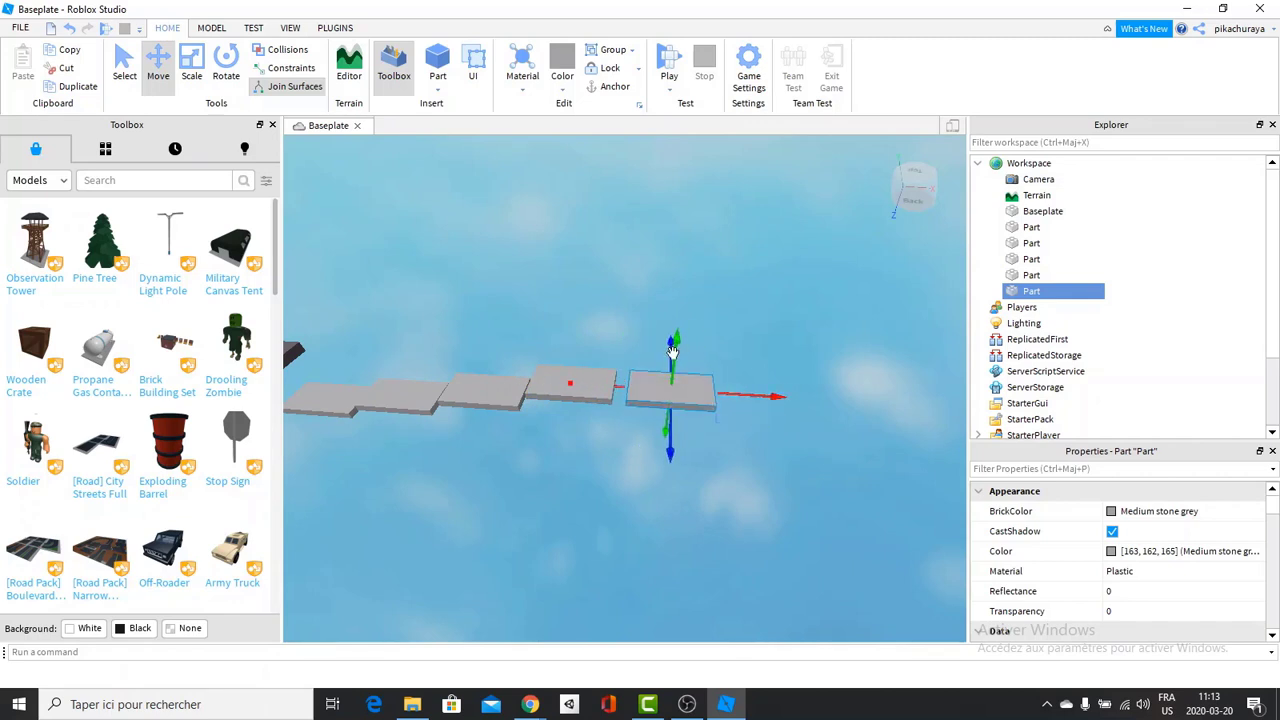
right_drag(674, 354, 678, 411)
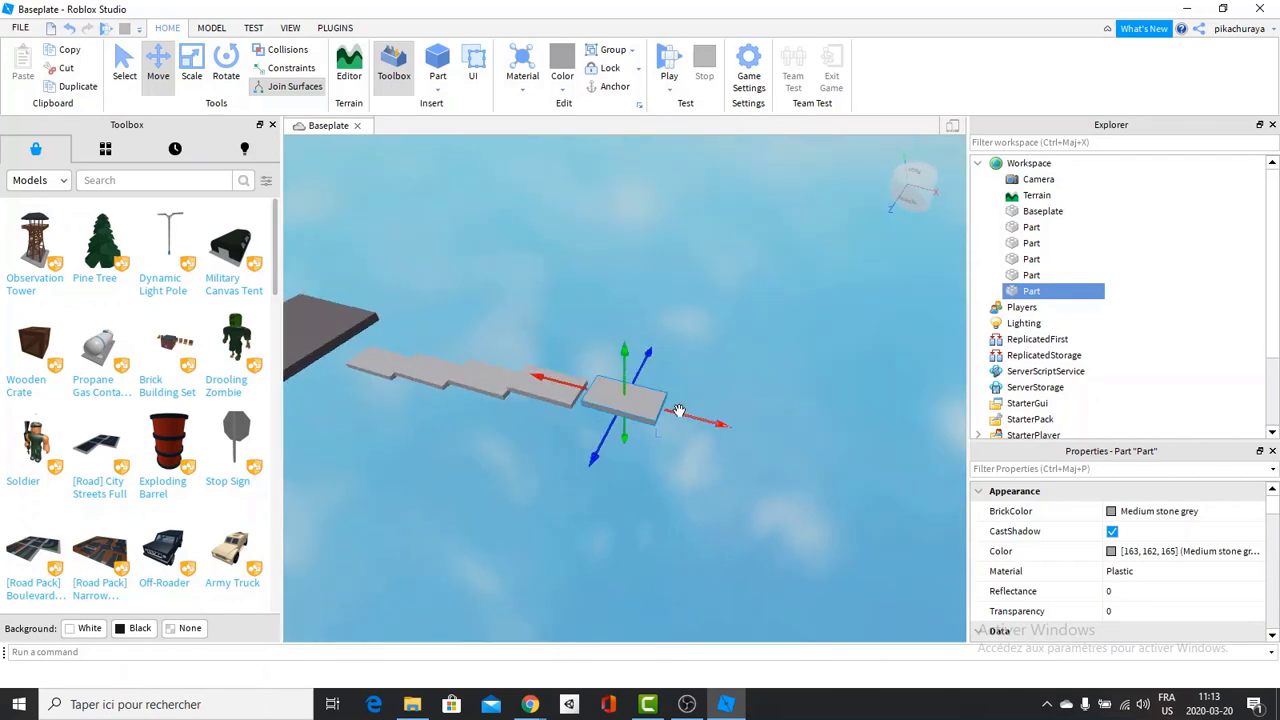
Step: Duplicate the fifth slab and move the copy along X to make a sixth platform
key(ctrl+d)
drag(684, 420, 752, 414)
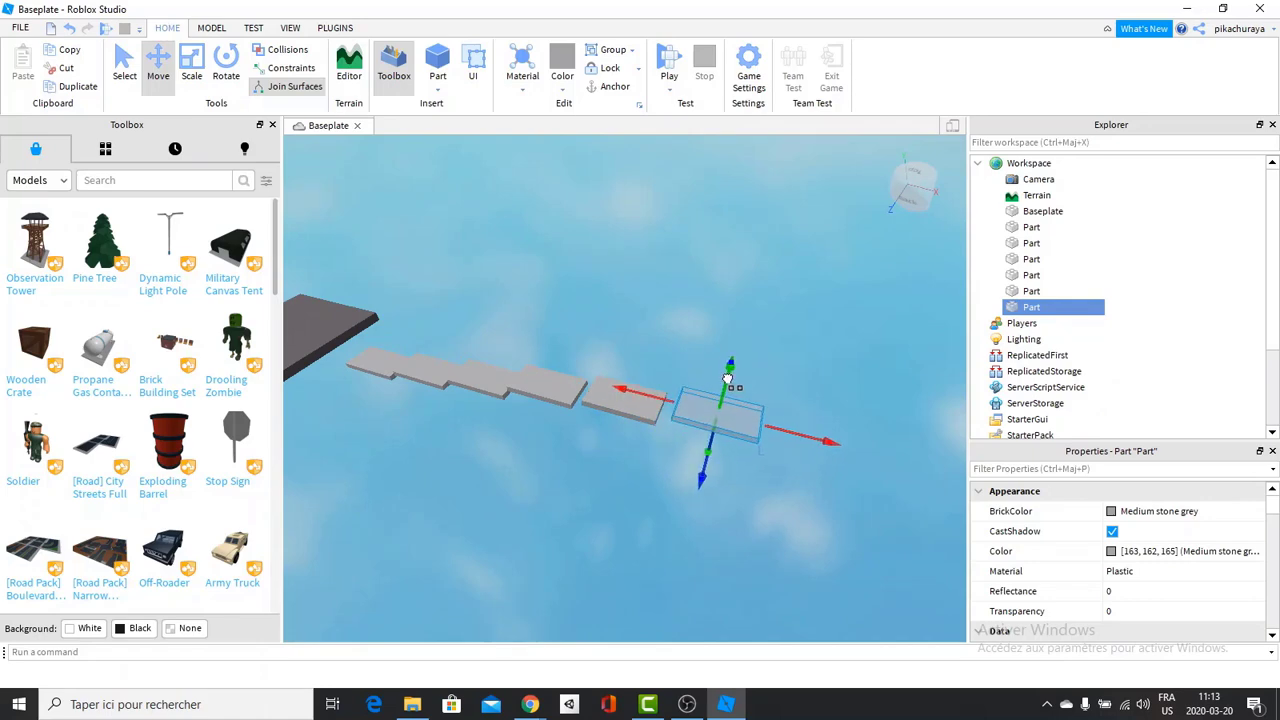
right_drag(723, 390, 789, 401)
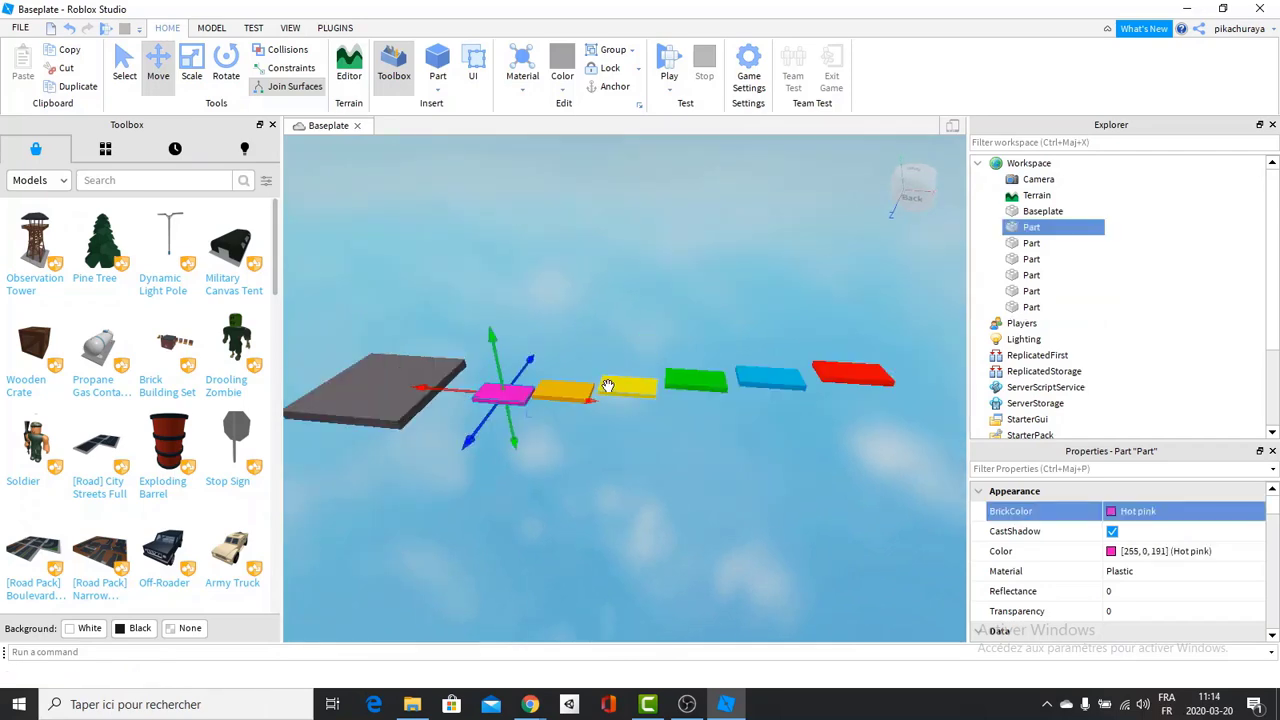
Step: Insert a SpawnLocation above the dark Baseplate and lower it along Y onto the Baseplate
right_drag(669, 363, 670, 369)
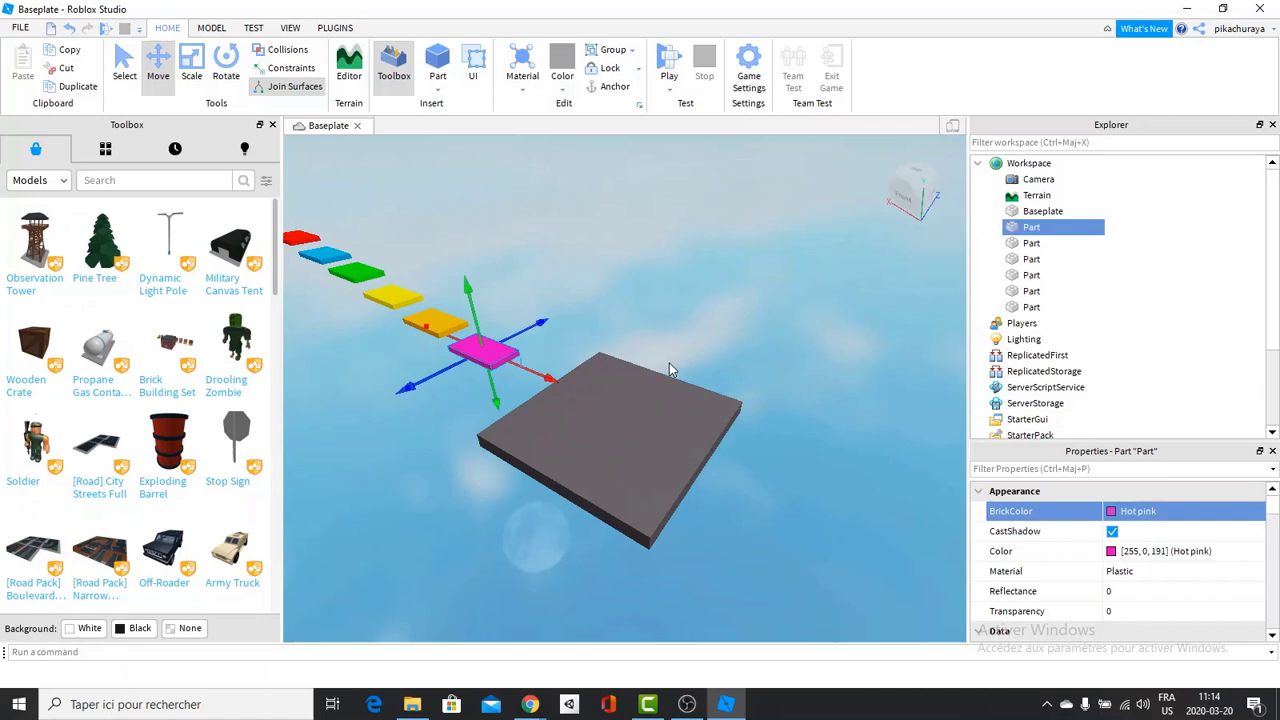
click(254, 28)
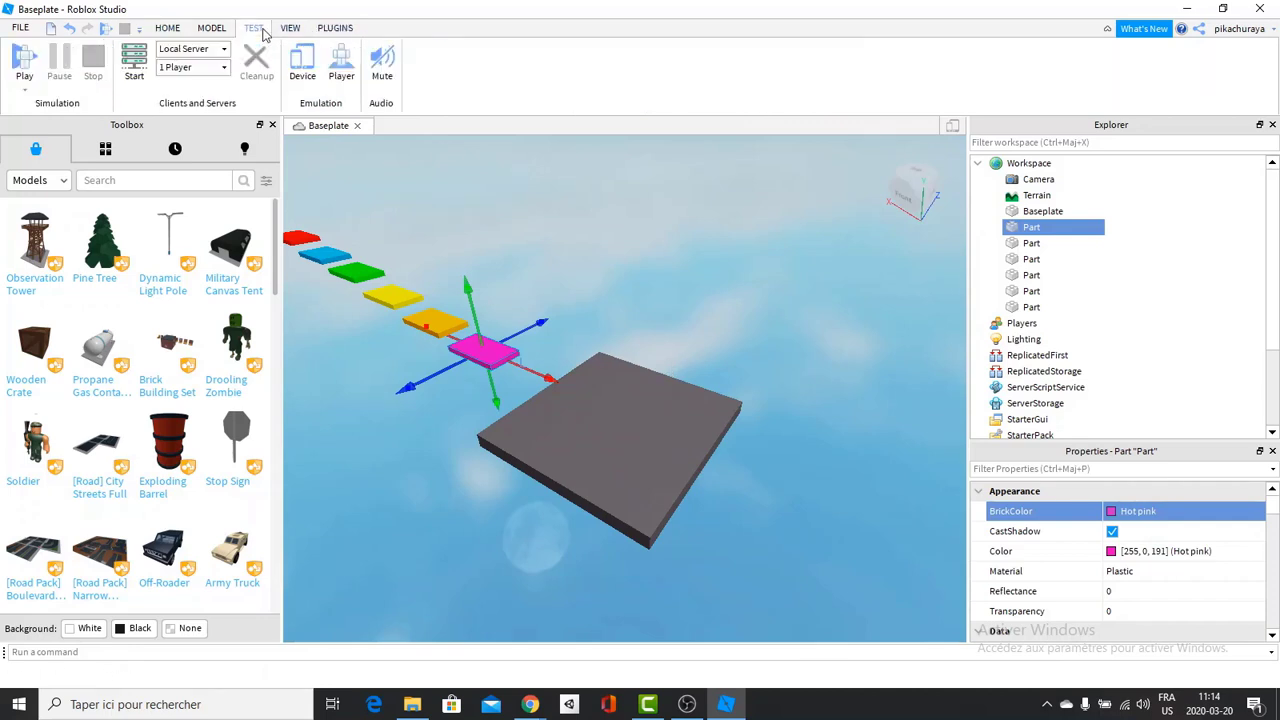
click(292, 28)
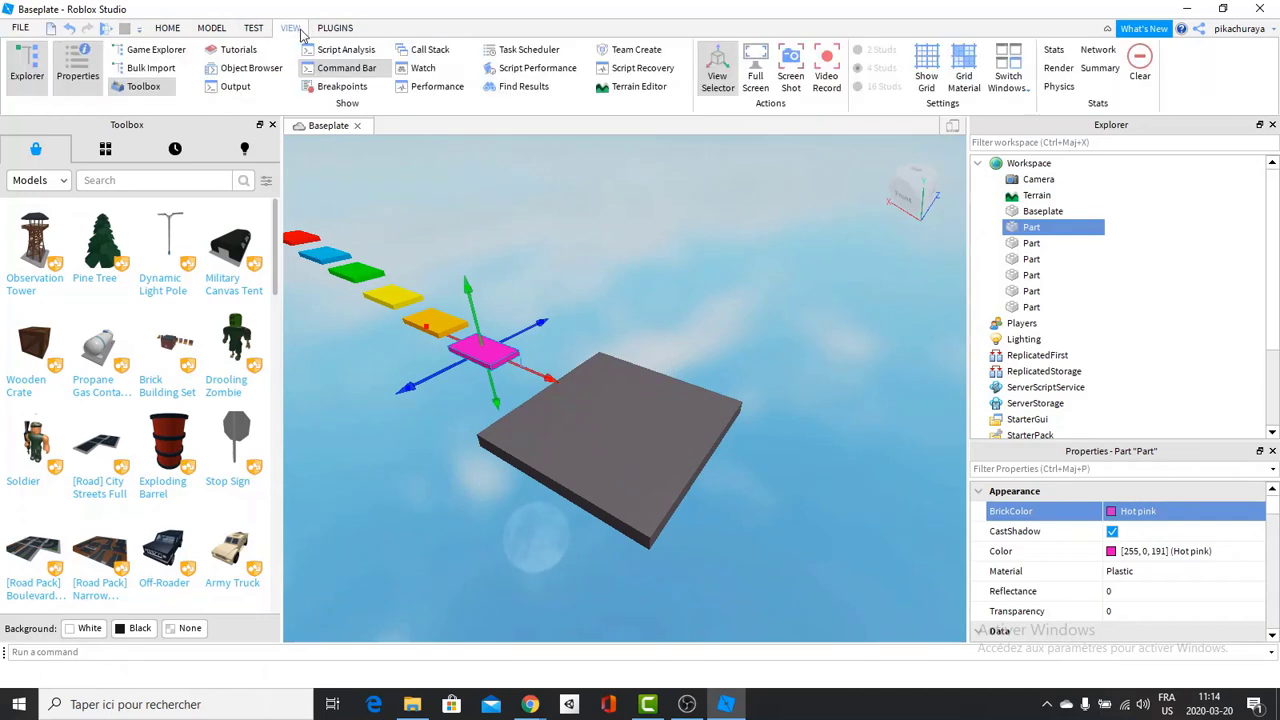
click(266, 30)
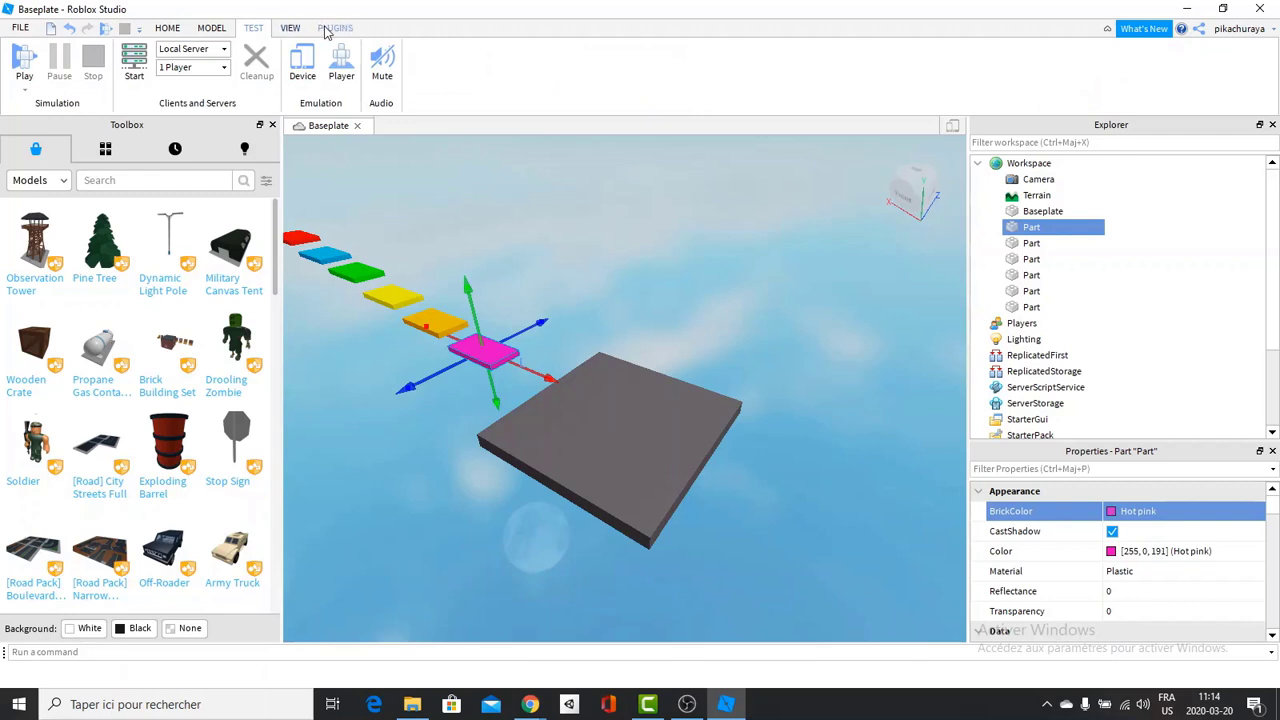
click(334, 28)
click(247, 28)
click(214, 28)
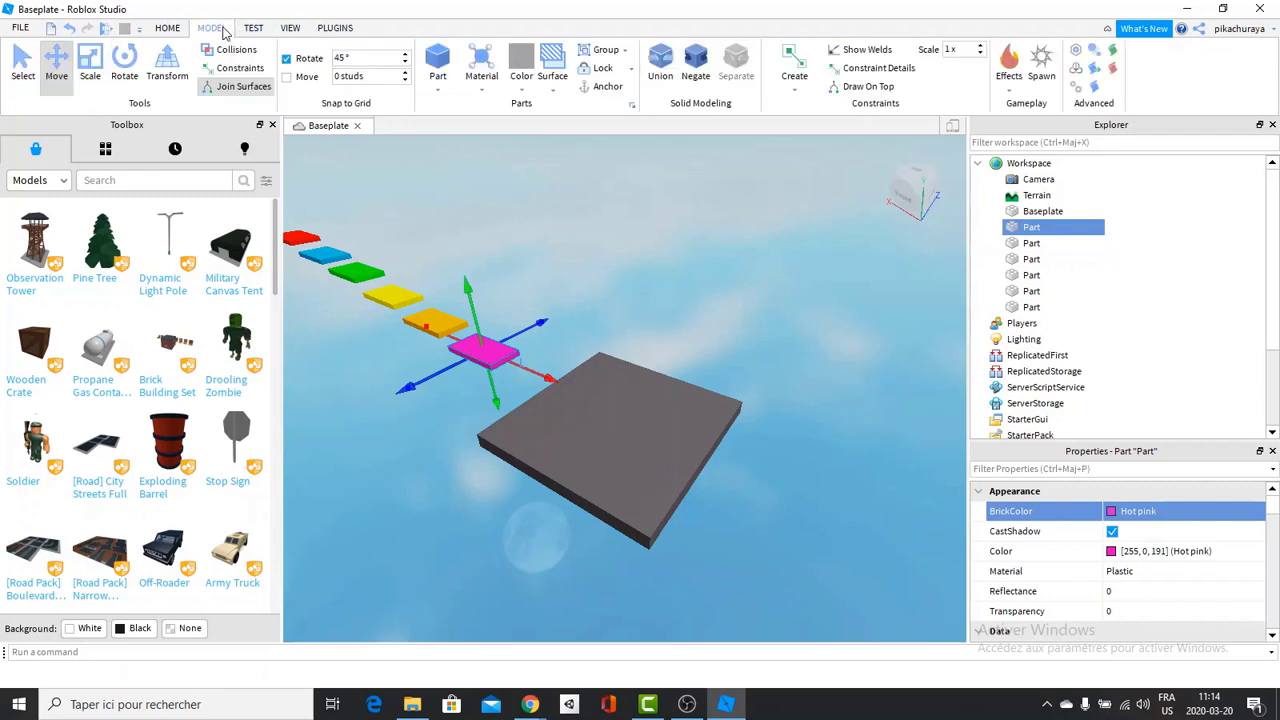
click(1041, 65)
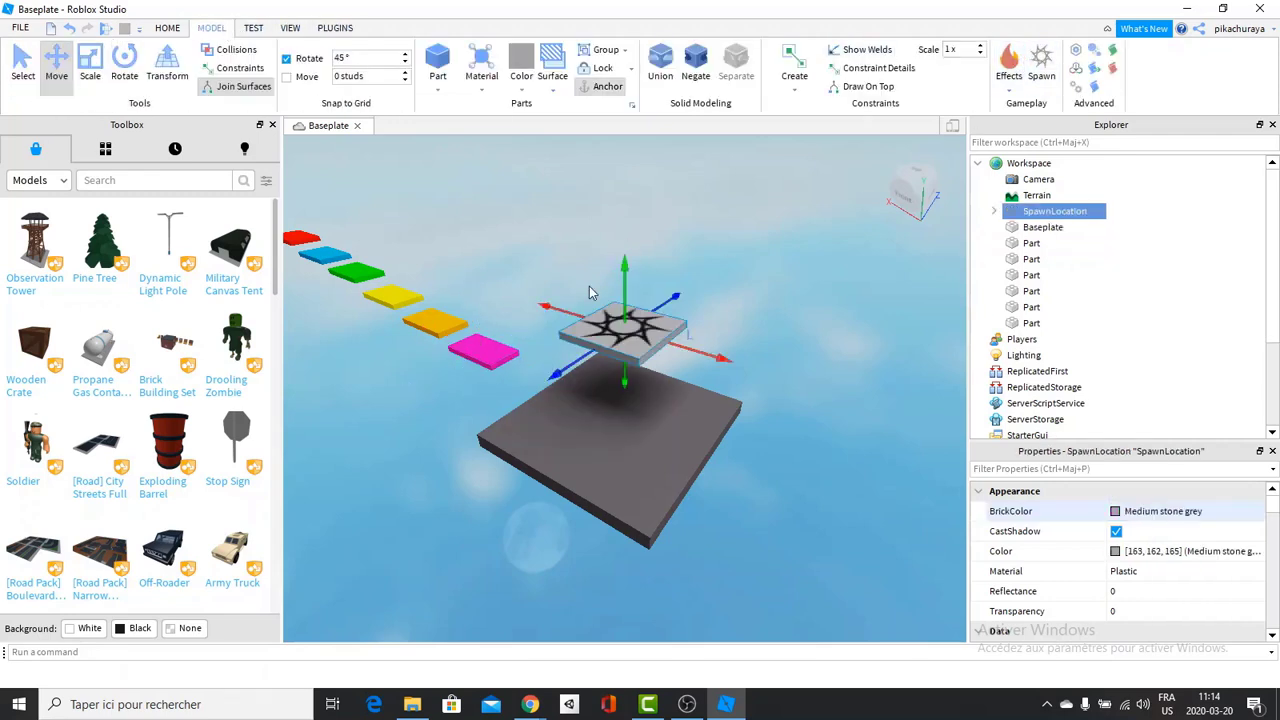
drag(624, 263, 625, 335)
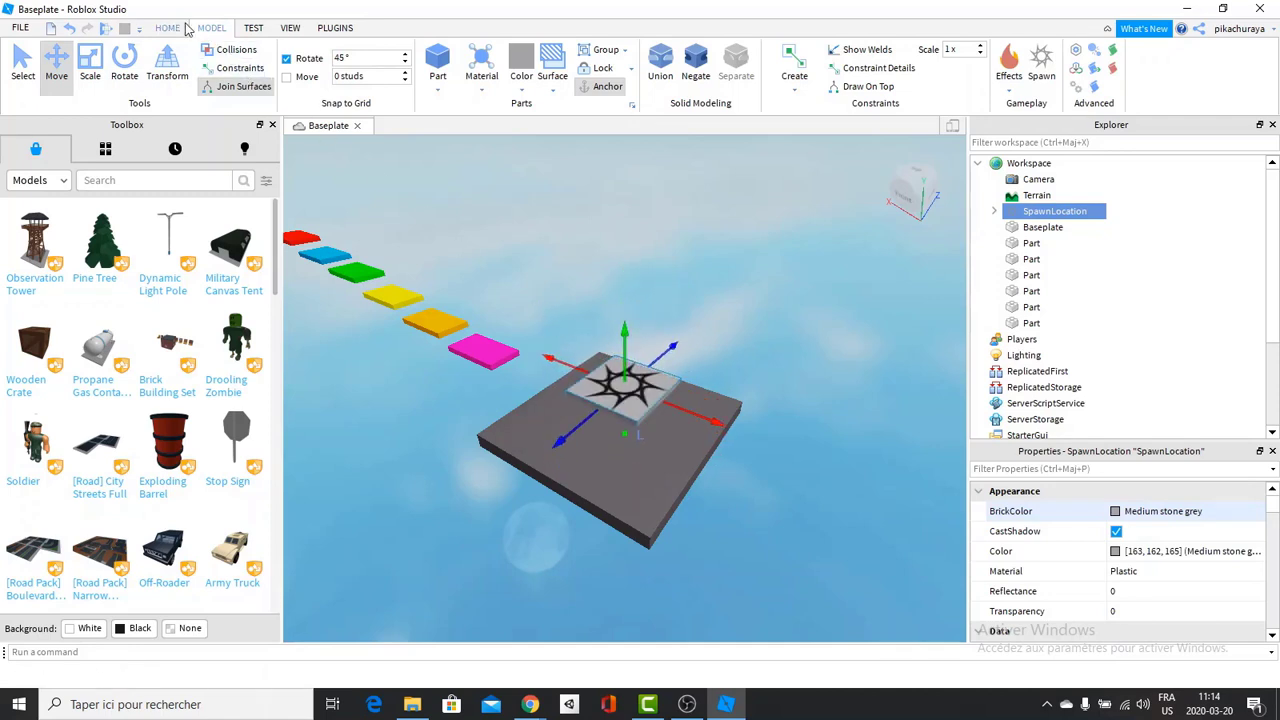
Step: Adjust the SpawnLocation's position on the Baseplate and sink it along Y until it is hidden inside
click(231, 55)
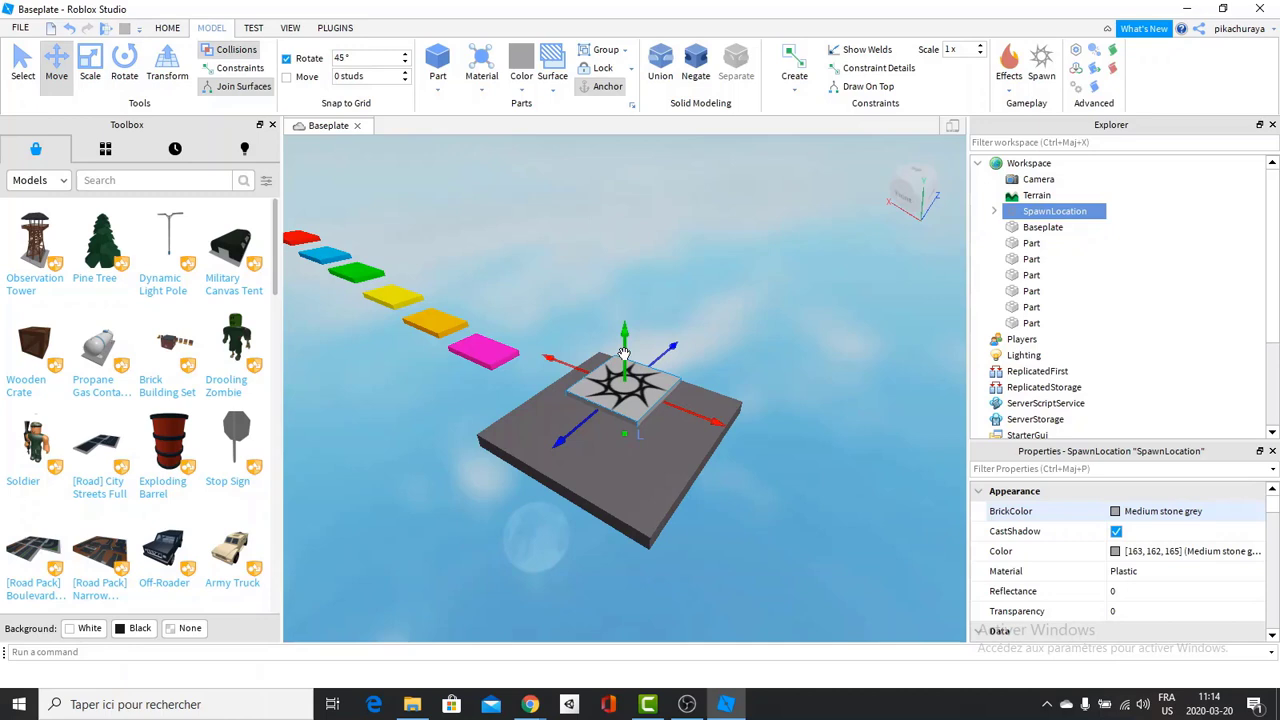
mouse_move(623, 352)
mouse_down()
mouse_move(623, 385)
mouse_move(625, 318)
mouse_move(620, 406)
mouse_move(629, 346)
mouse_move(630, 364)
mouse_up()
right_drag(634, 372, 675, 395)
drag(684, 399, 623, 407)
drag(511, 496, 512, 518)
right_drag(512, 518, 512, 518)
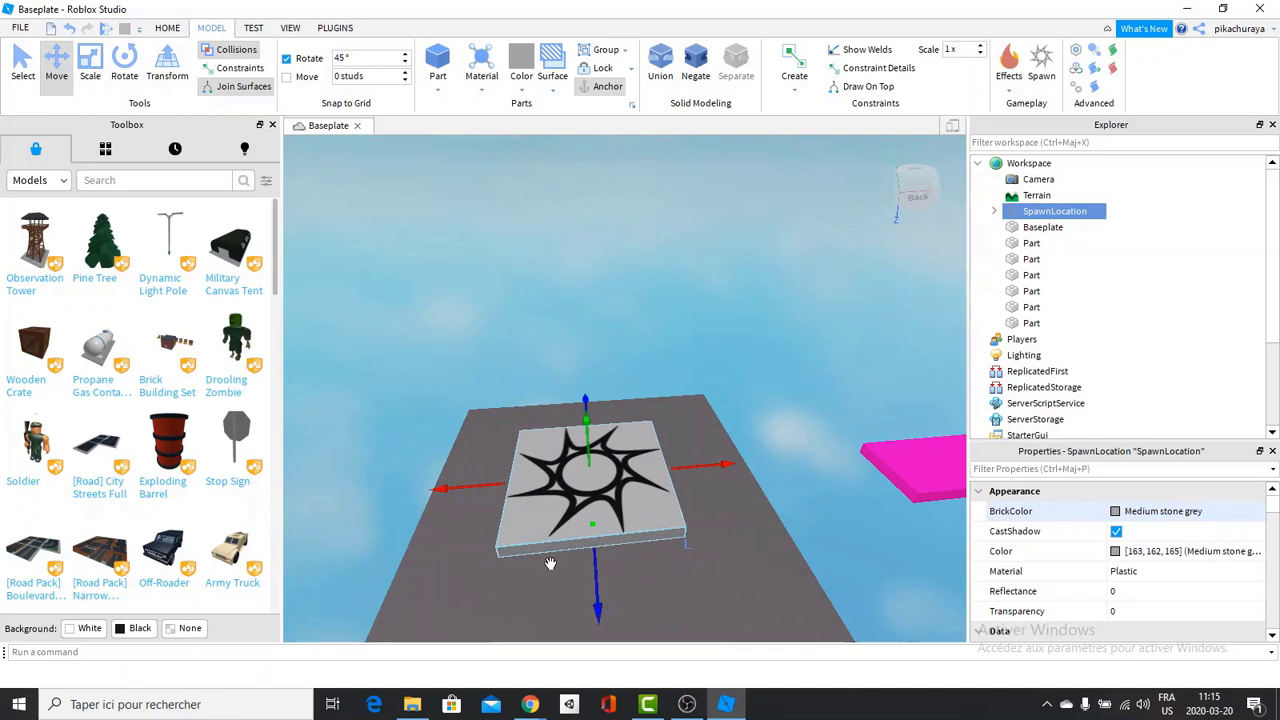
drag(603, 575, 603, 585)
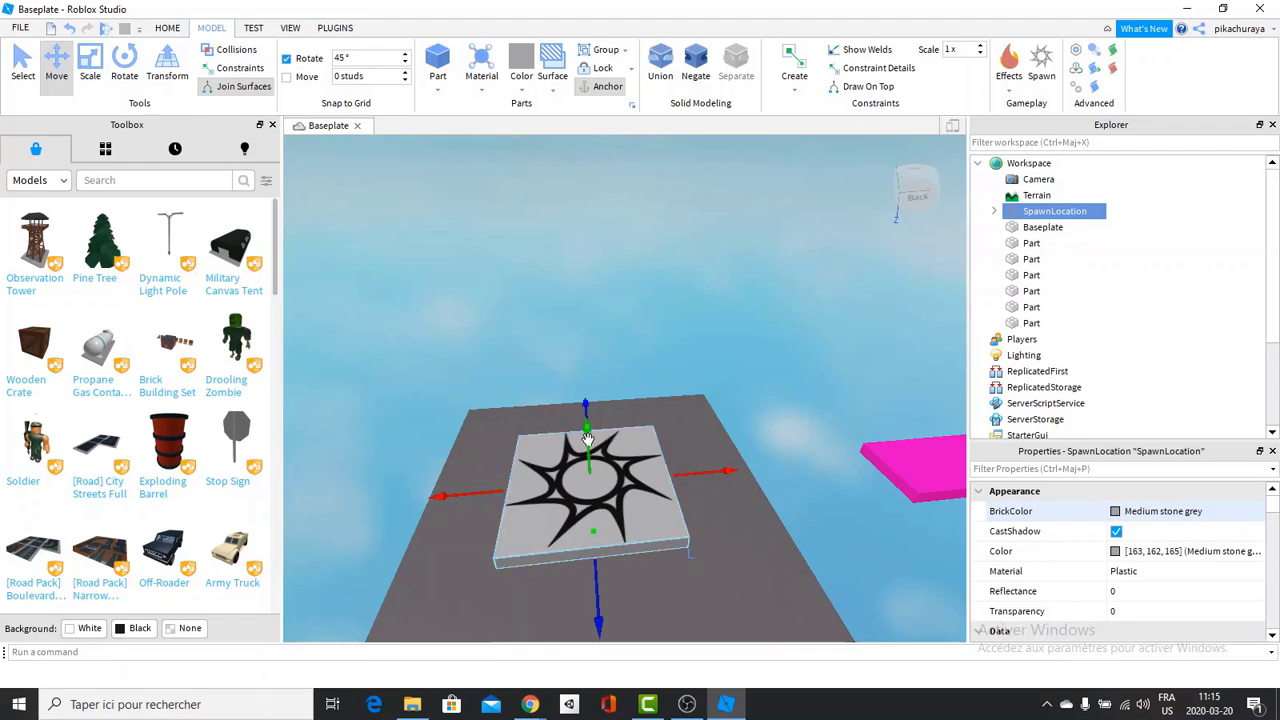
drag(588, 437, 592, 456)
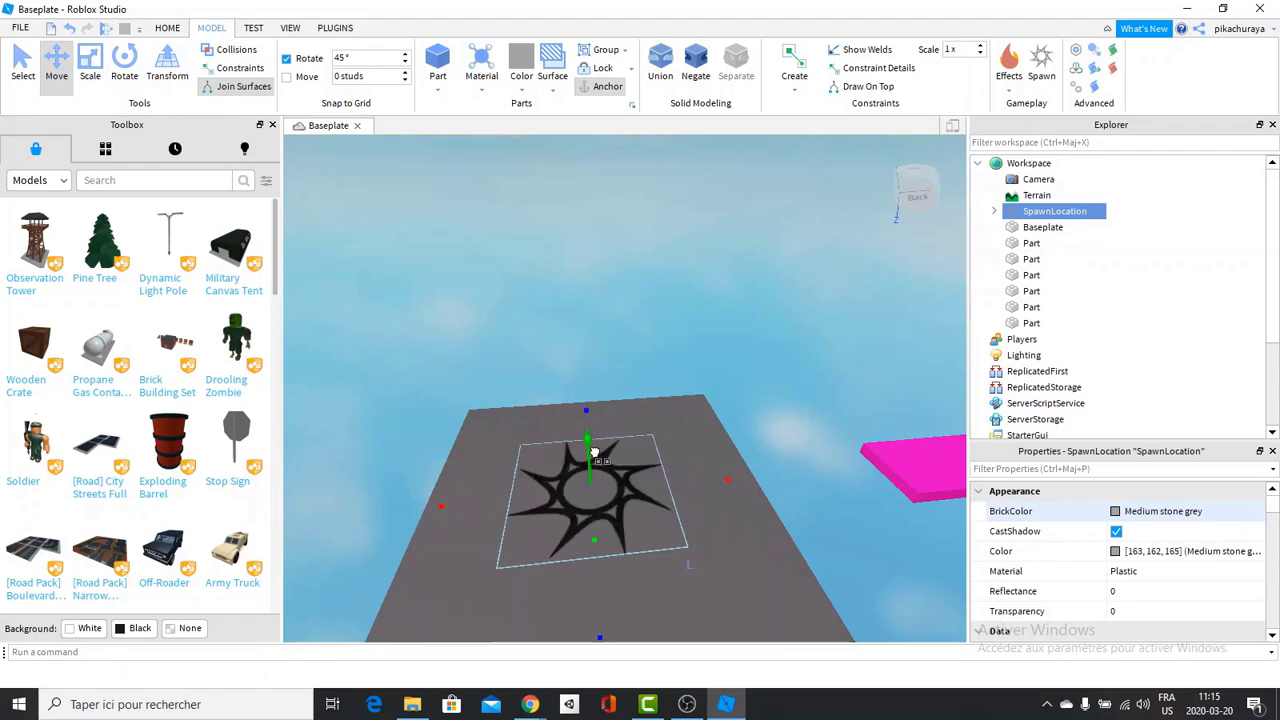
right_drag(594, 449, 607, 425)
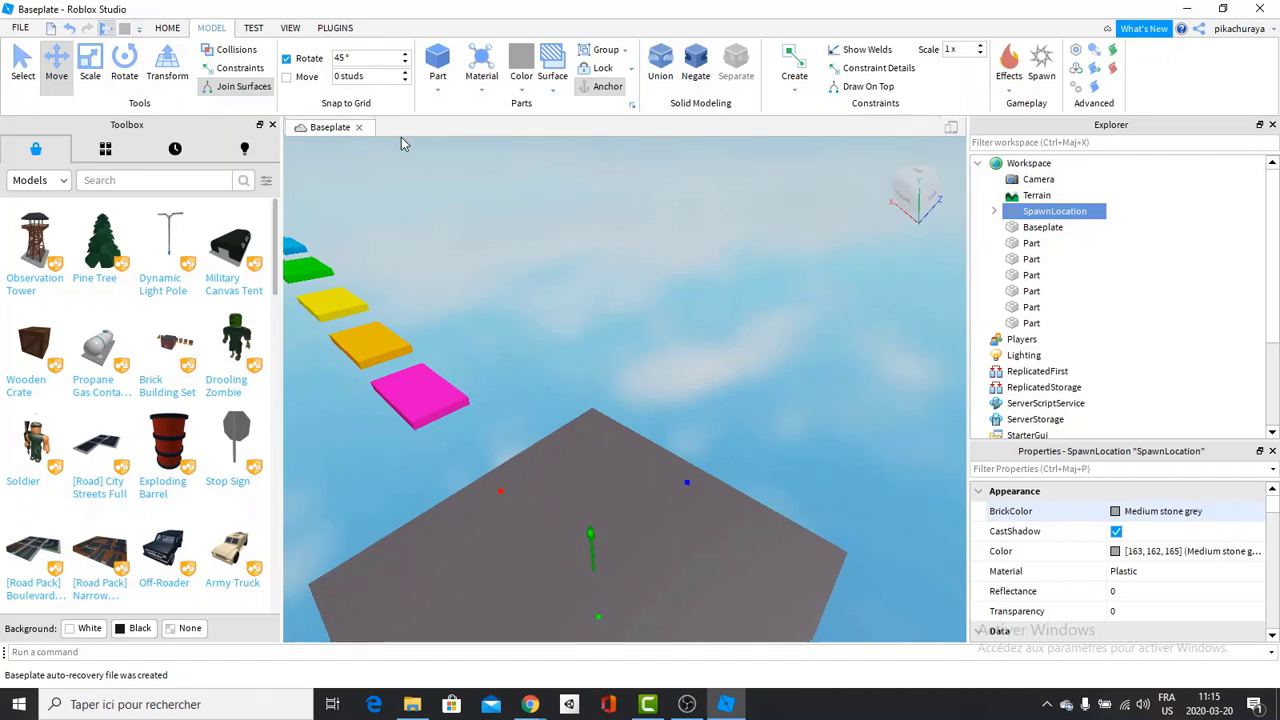
Step: Play-test the place to check where the character spawns on the Baseplate, and stop the test
key(F5)
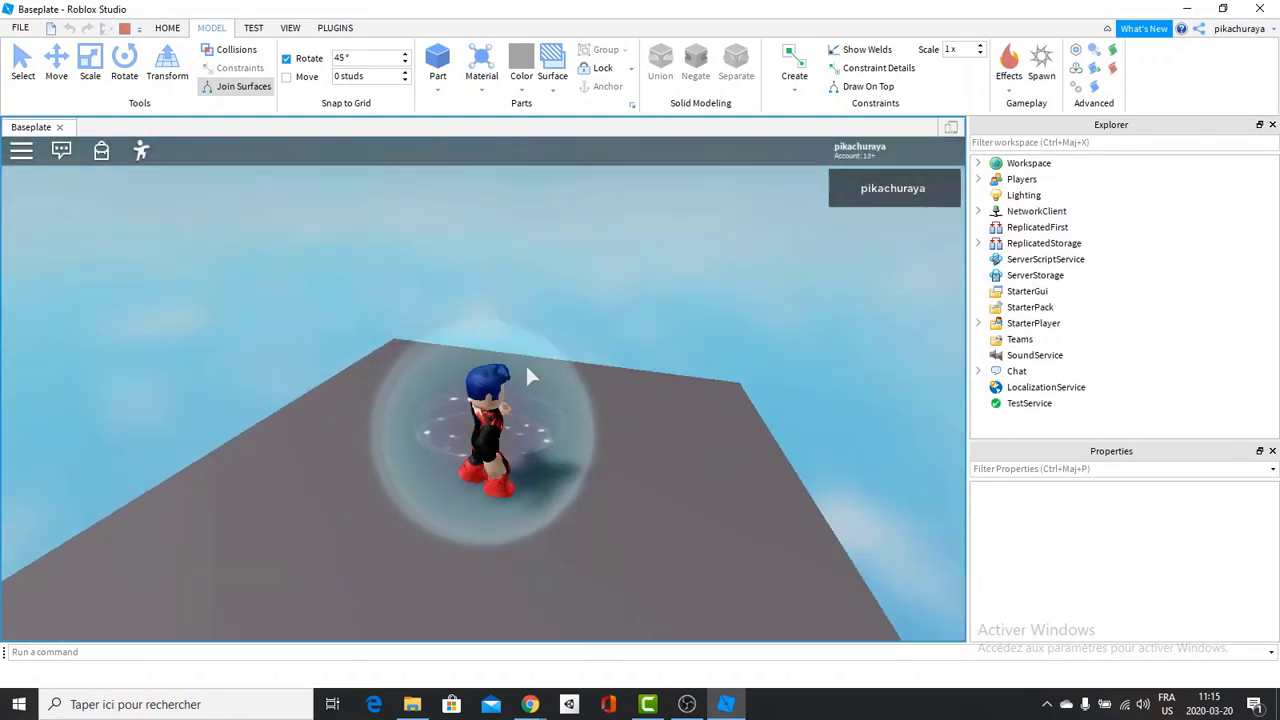
scroll(510, 385, down, 5)
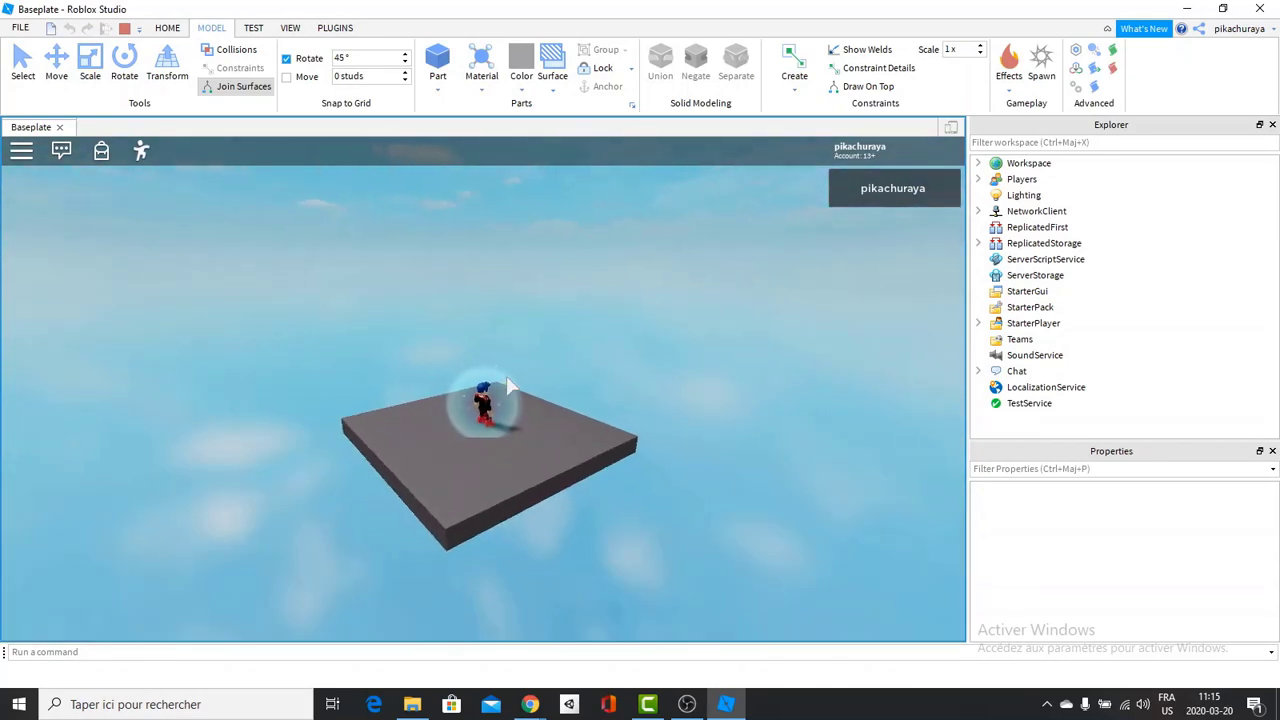
right_drag(508, 378, 508, 378)
scroll(508, 378, up, 3)
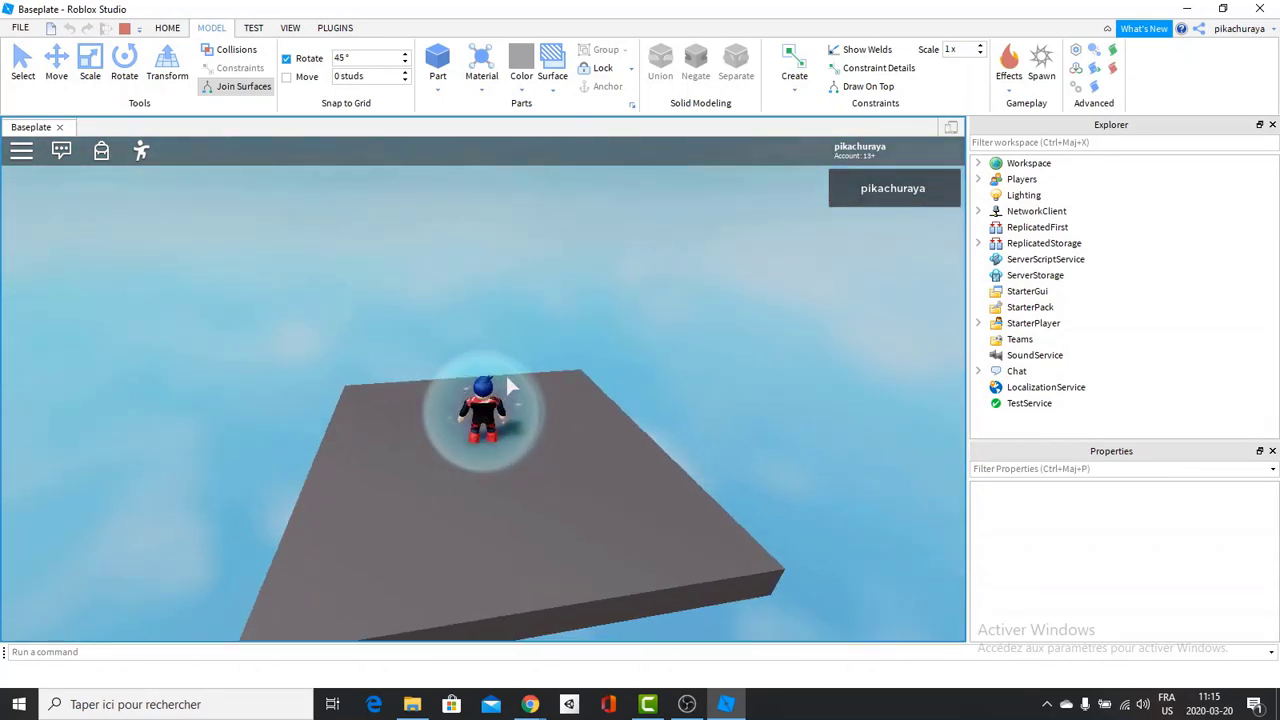
scroll(507, 378, up, 1)
key(s)
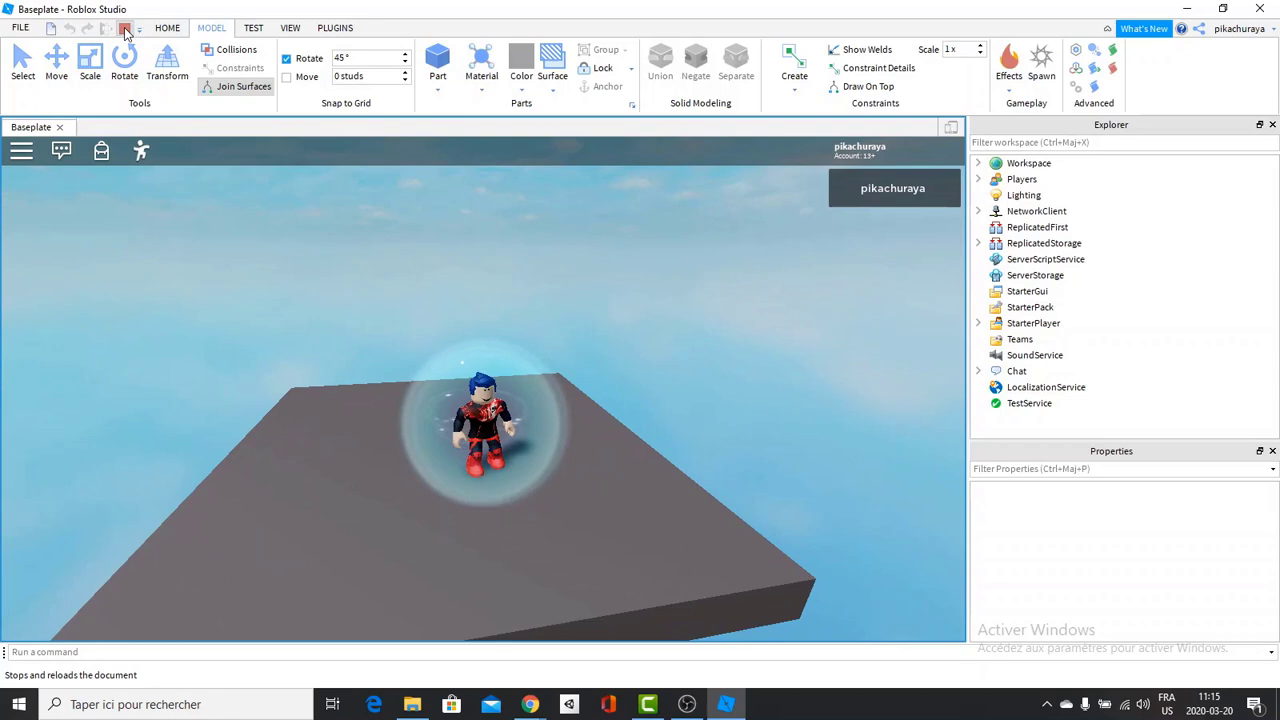
click(124, 29)
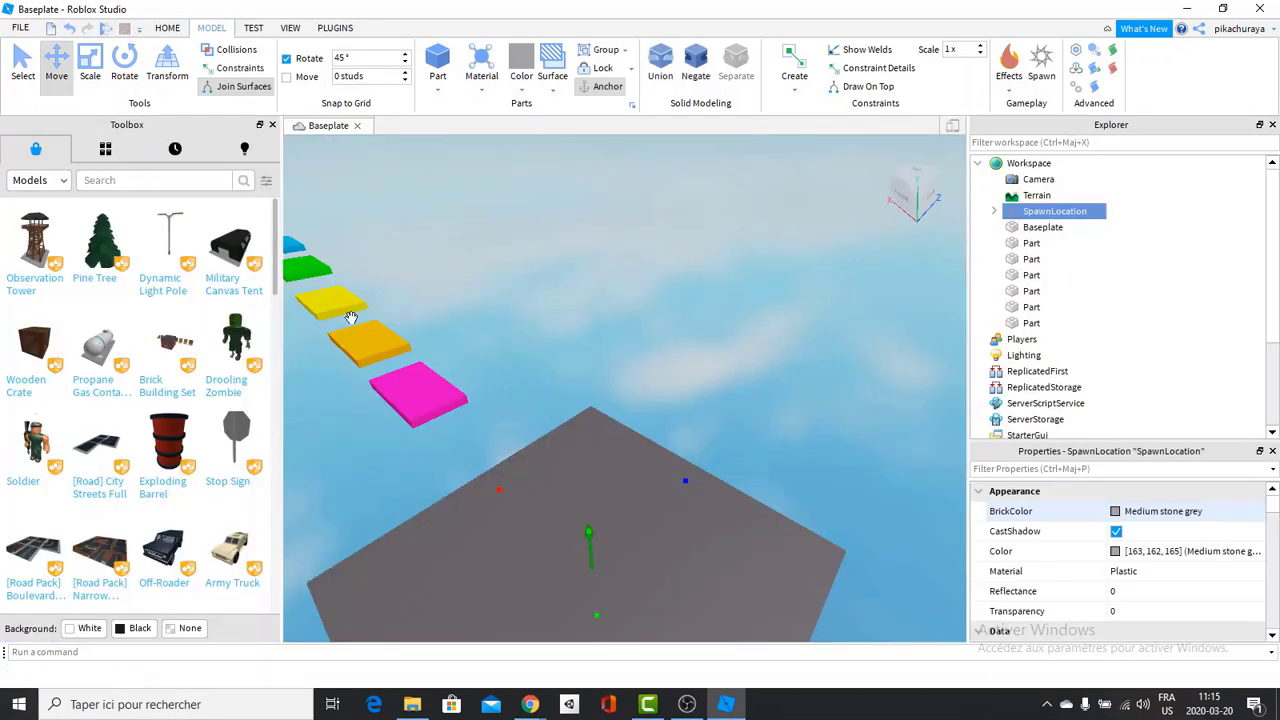
Step: Select all six coloured platform parts together
right_drag(512, 414, 512, 414)
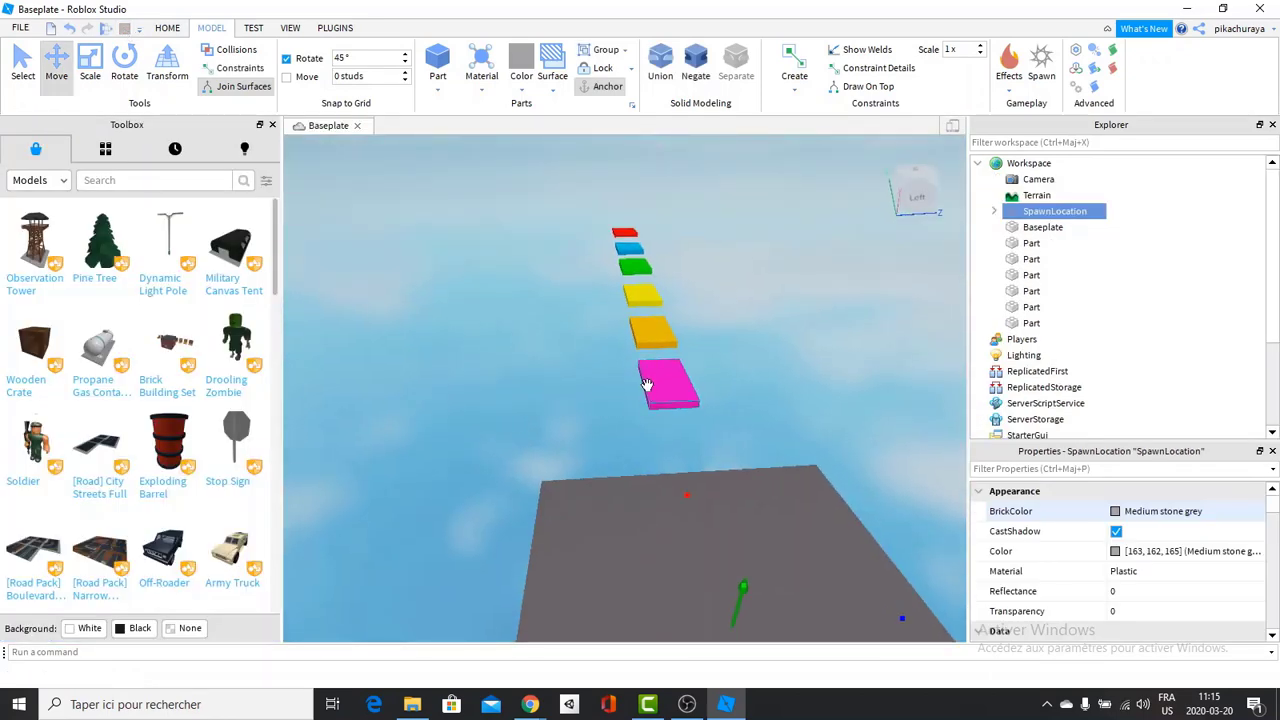
click(1031, 228)
click(1031, 243)
shift+click(1032, 323)
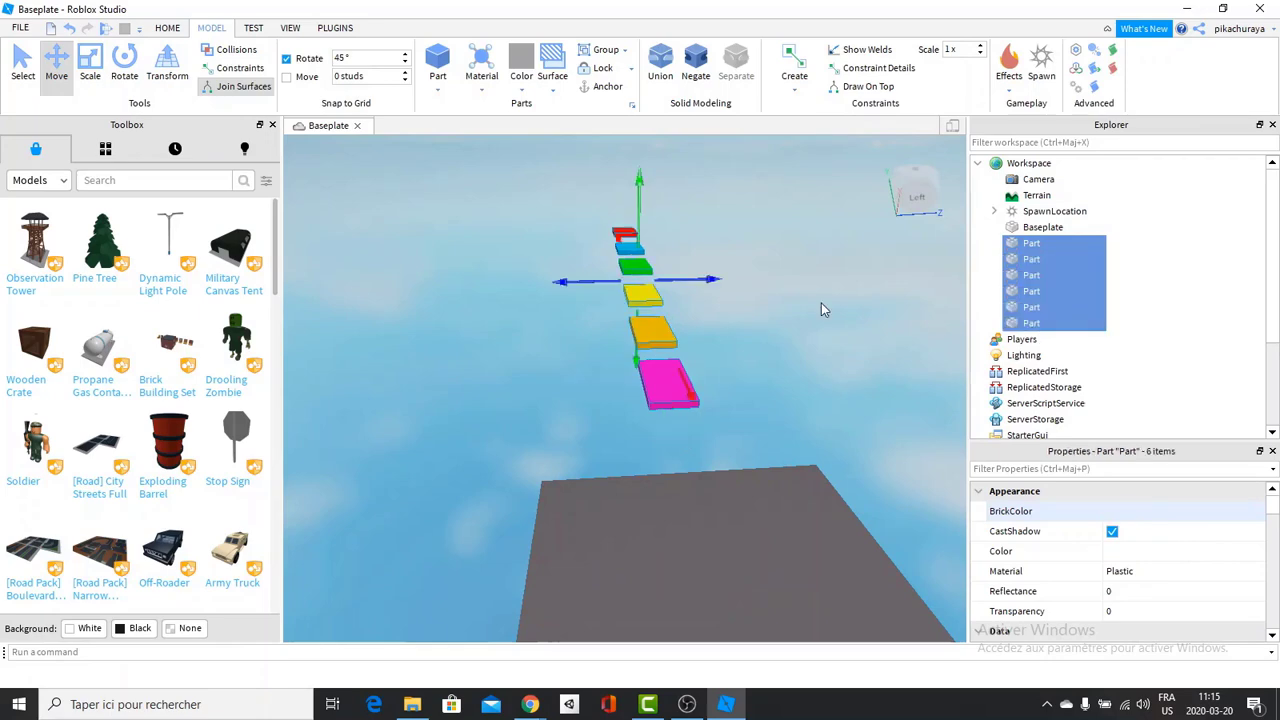
right_drag(701, 285, 700, 289)
key(s)
key(w)
key(a)
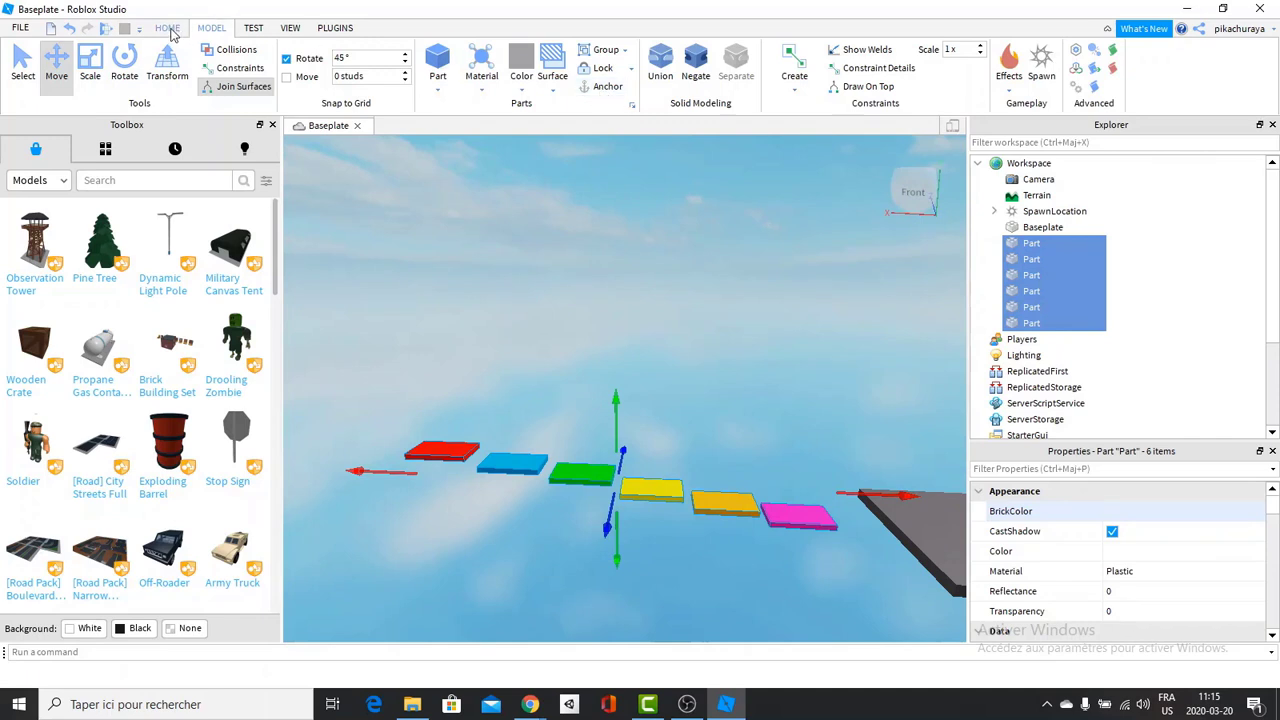
click(168, 28)
click(210, 28)
click(254, 29)
click(289, 30)
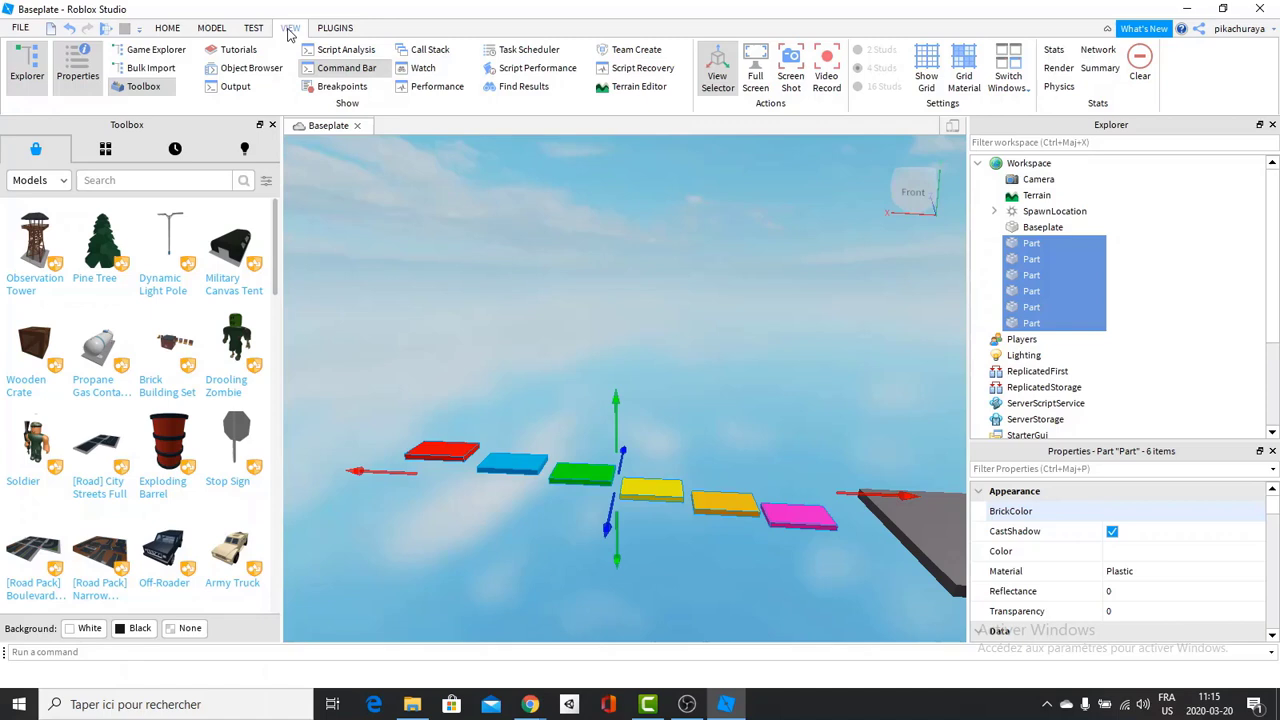
click(334, 29)
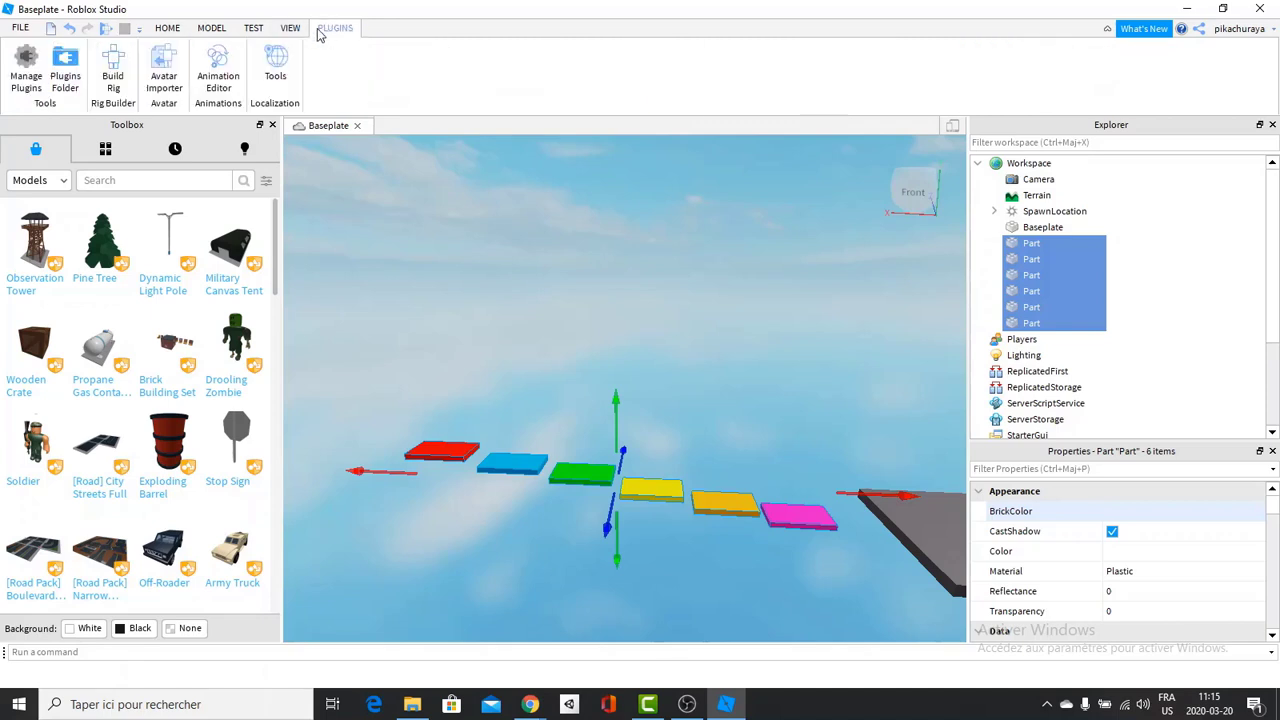
click(168, 29)
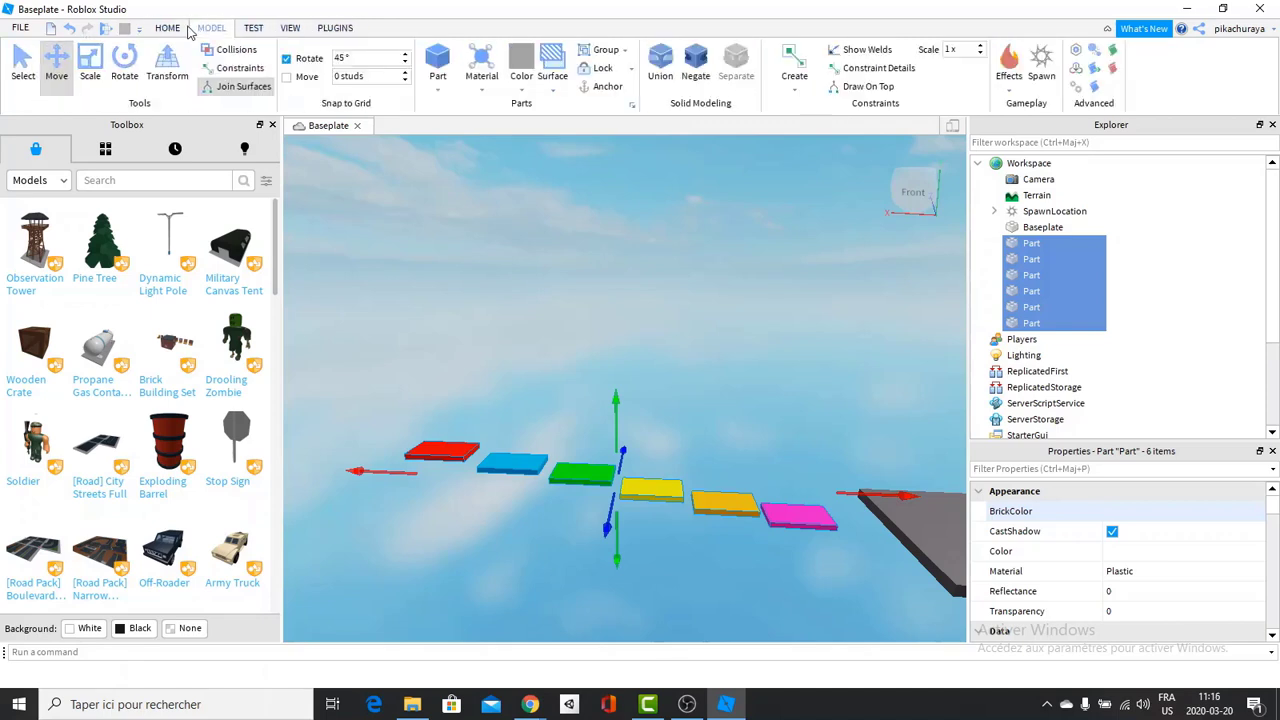
Step: Filter the selected platforms' properties by "an" and enable Anchored, keeping CanCollide on
click(1080, 469)
text(an)
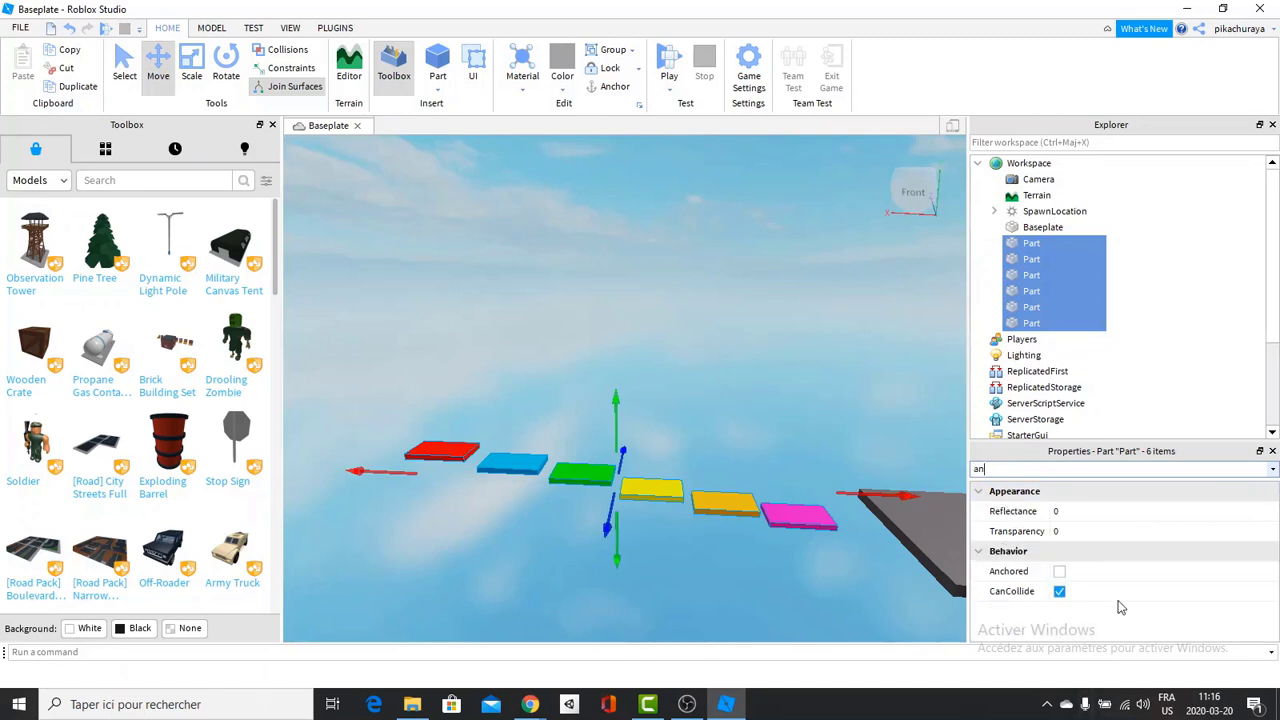
click(1048, 571)
click(1059, 591)
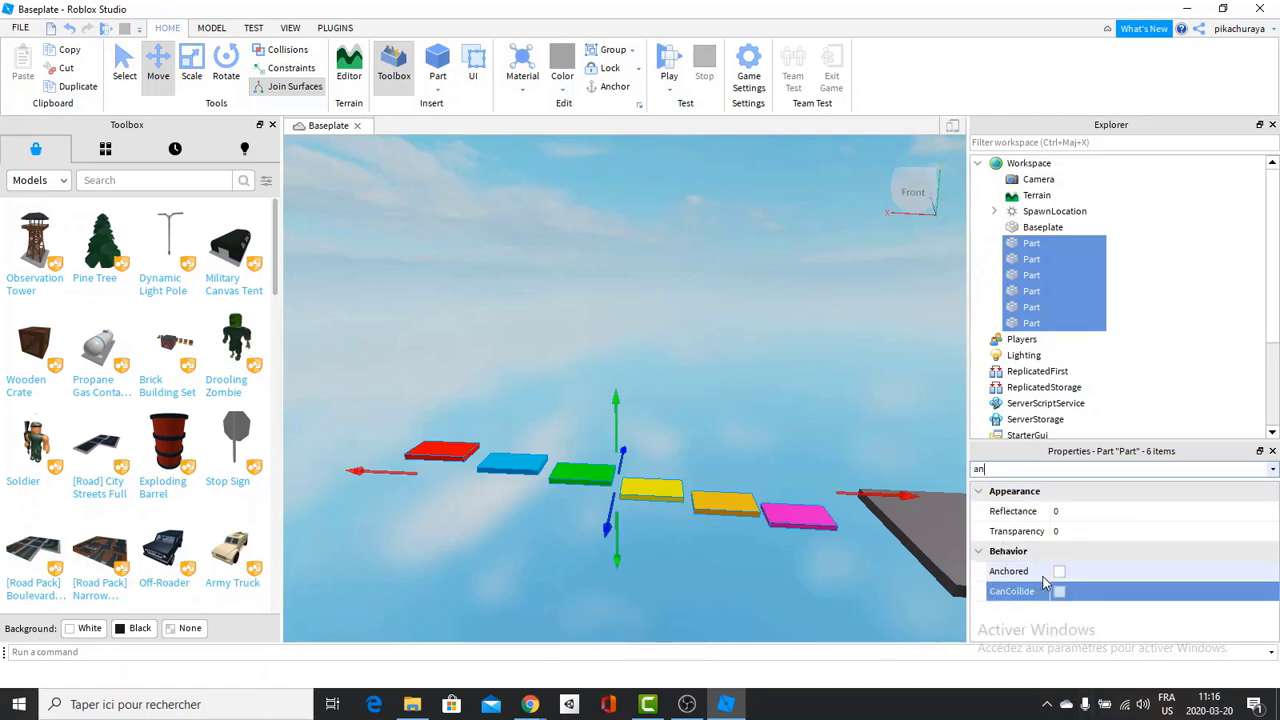
click(1059, 571)
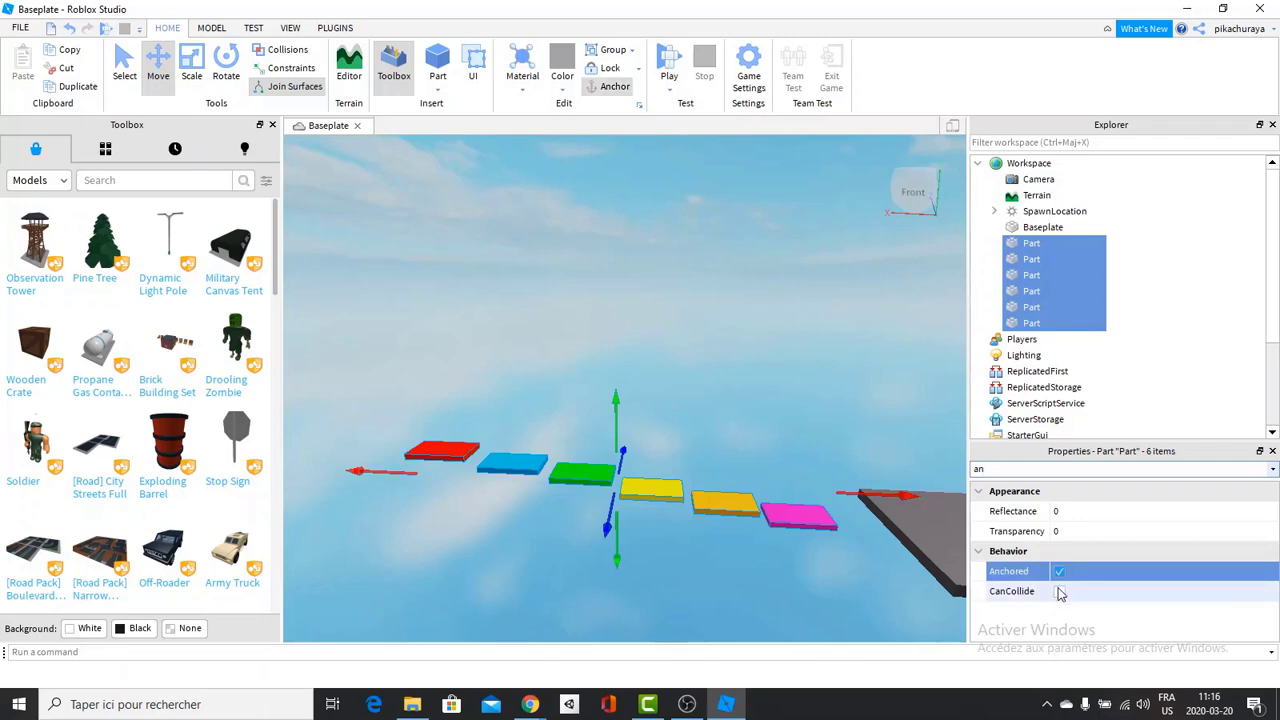
click(1060, 592)
Step: Play-test the path with the anchored platforms, and end the test
right_drag(777, 441, 754, 438)
scroll(754, 434, down, 3)
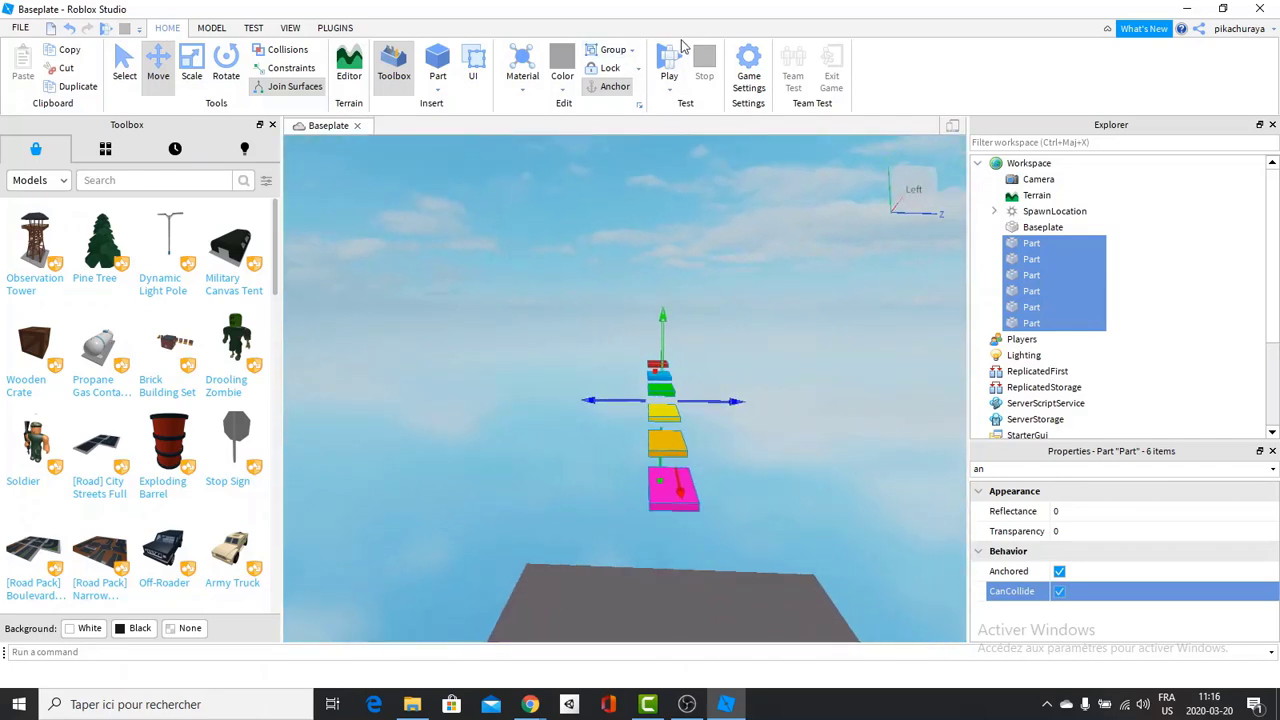
click(668, 60)
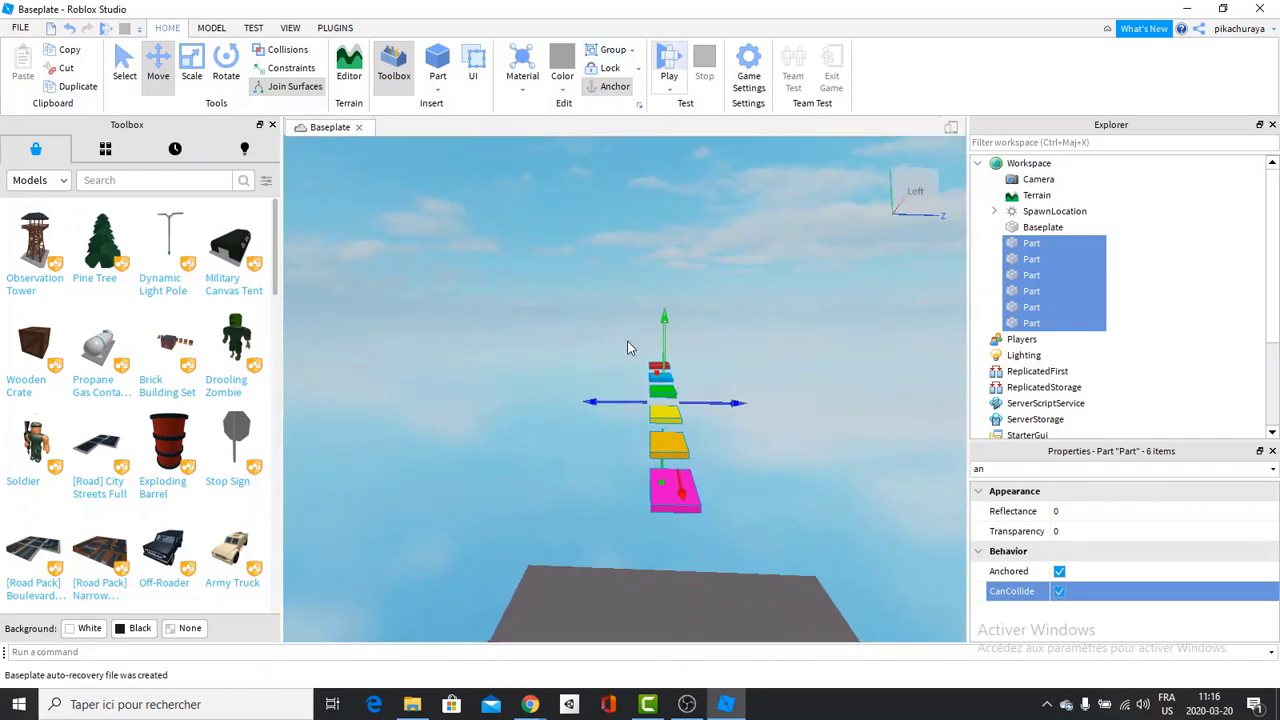
key(F5)
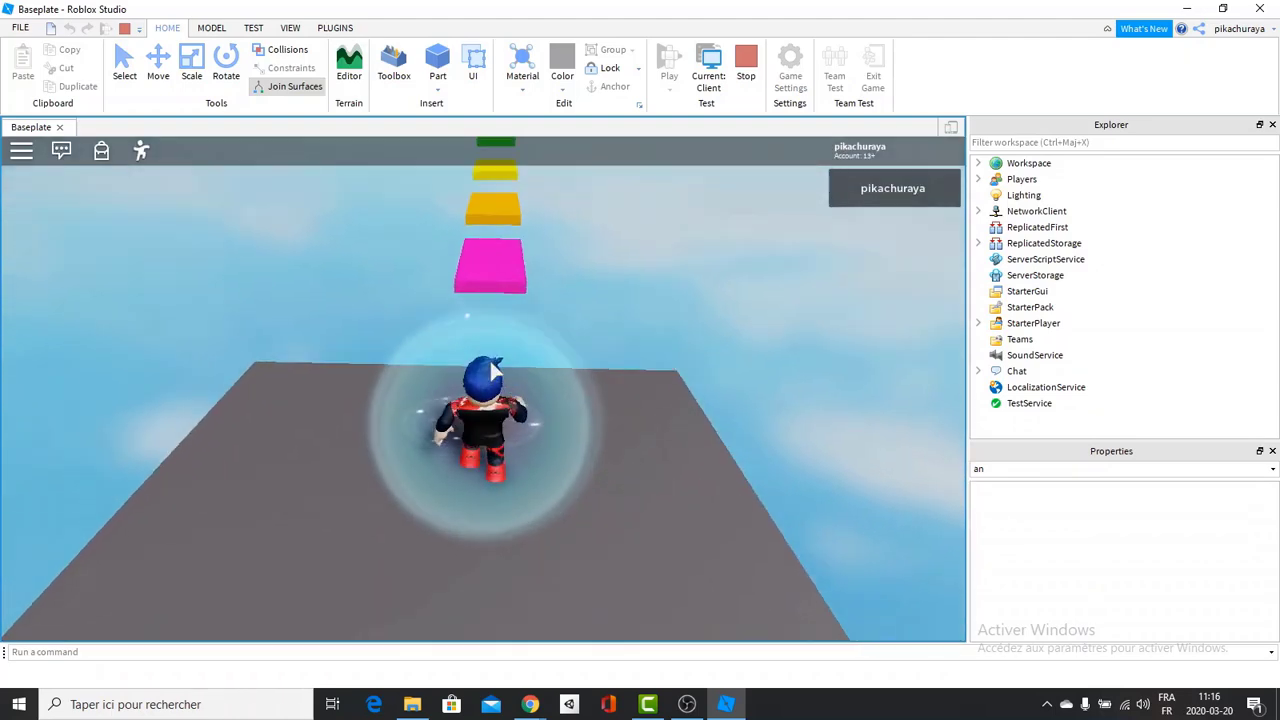
right_drag(491, 364, 491, 364)
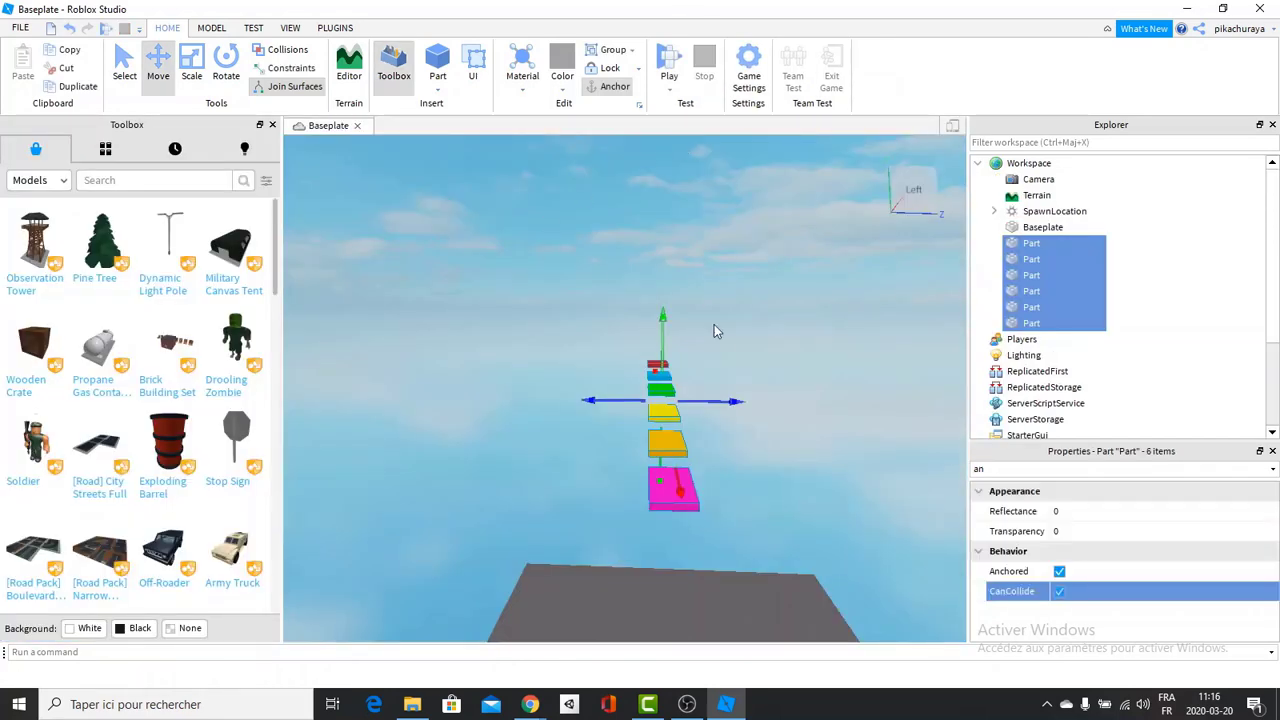
Step: Save the place to a local file named "Obby gq,e.rbxl"
right_drag(709, 404, 709, 404)
drag(668, 425, 655, 463)
key(ctrl+s)
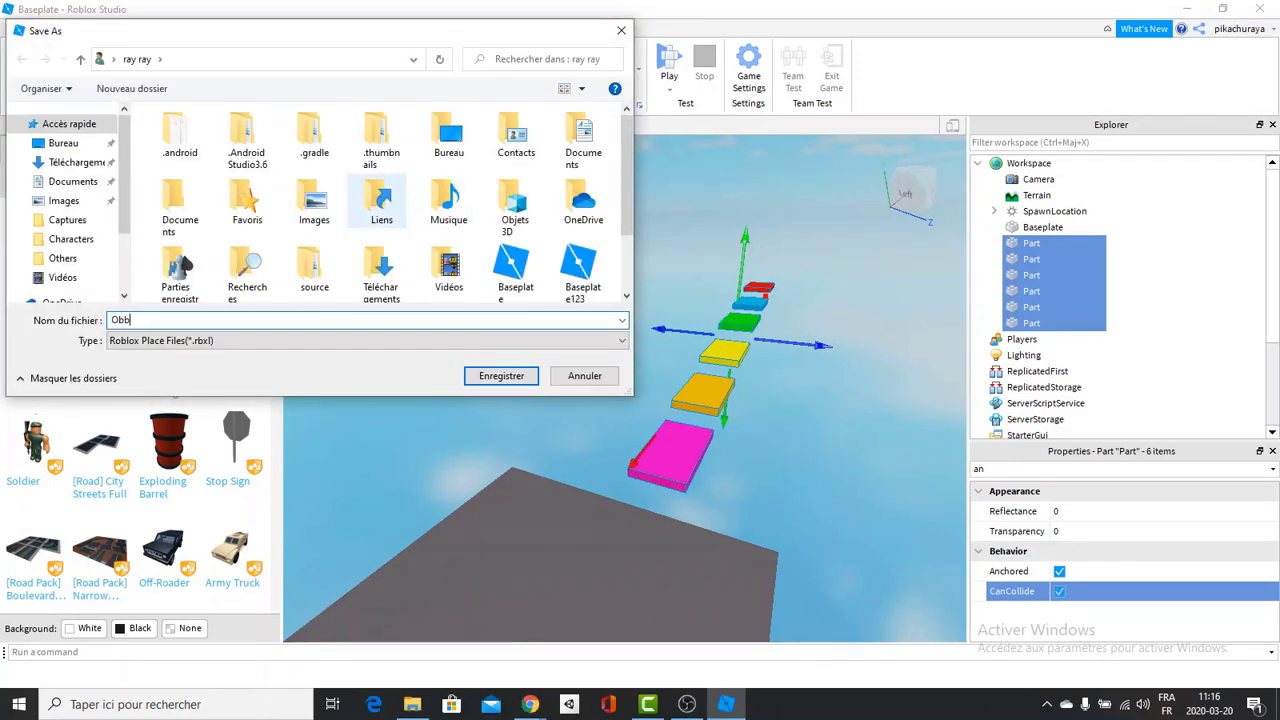
key(Return)
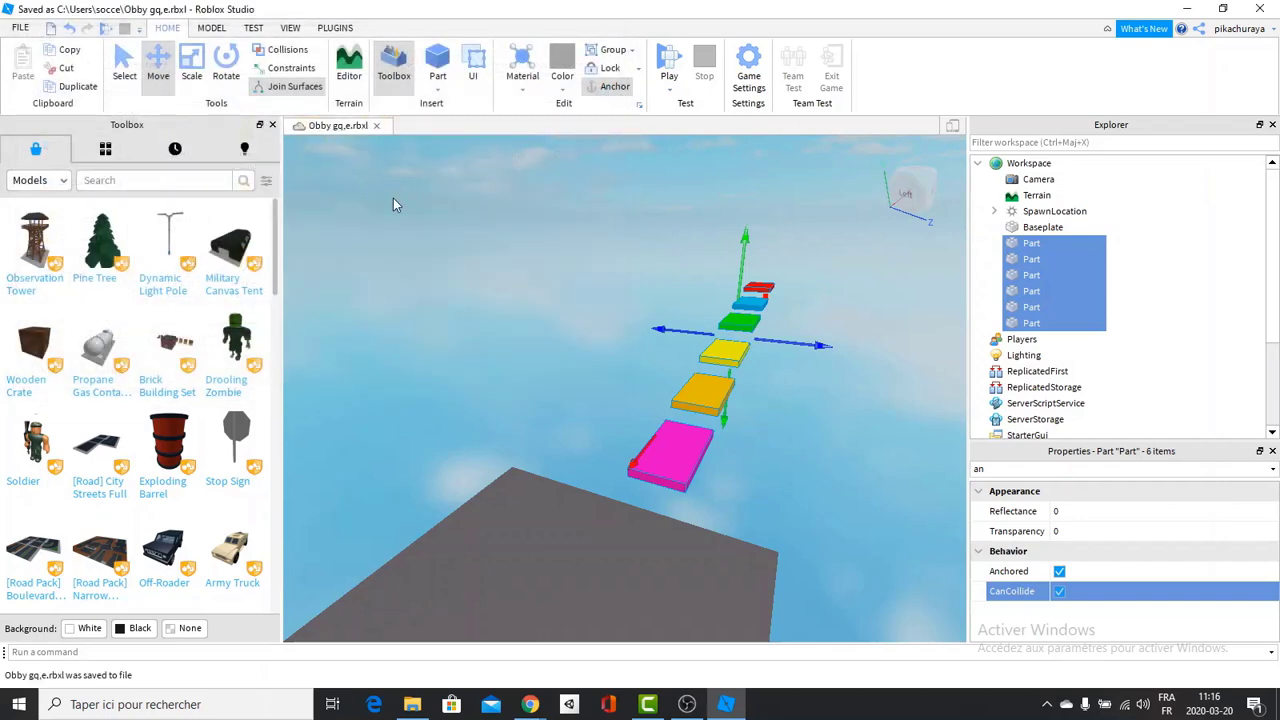
Step: Switch the Windows keyboard layout from French to US
right_drag(608, 326, 608, 326)
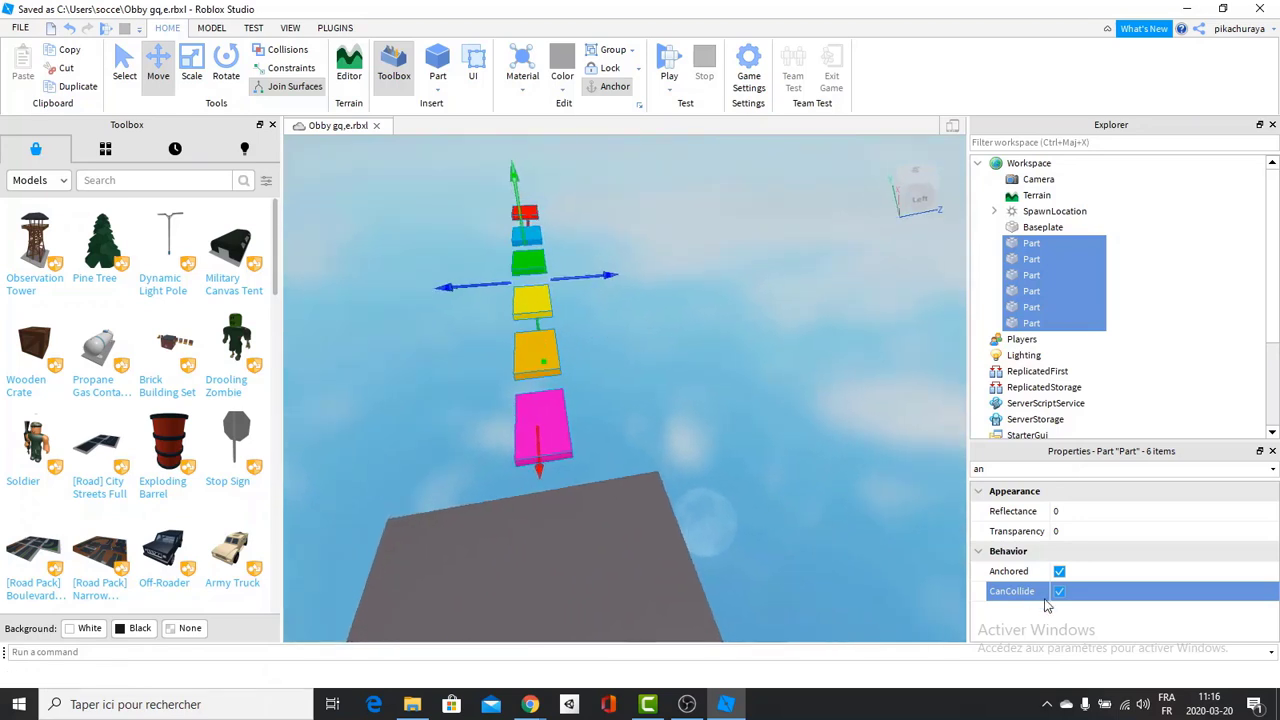
click(1157, 708)
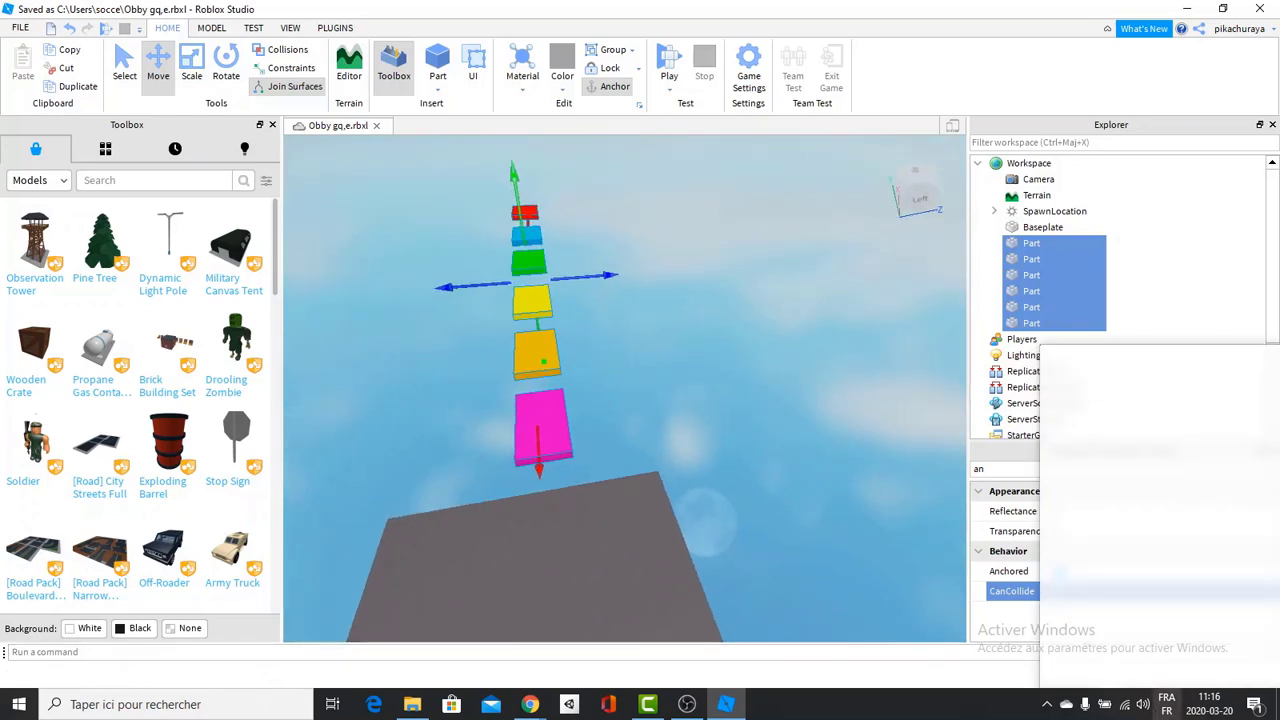
click(1094, 614)
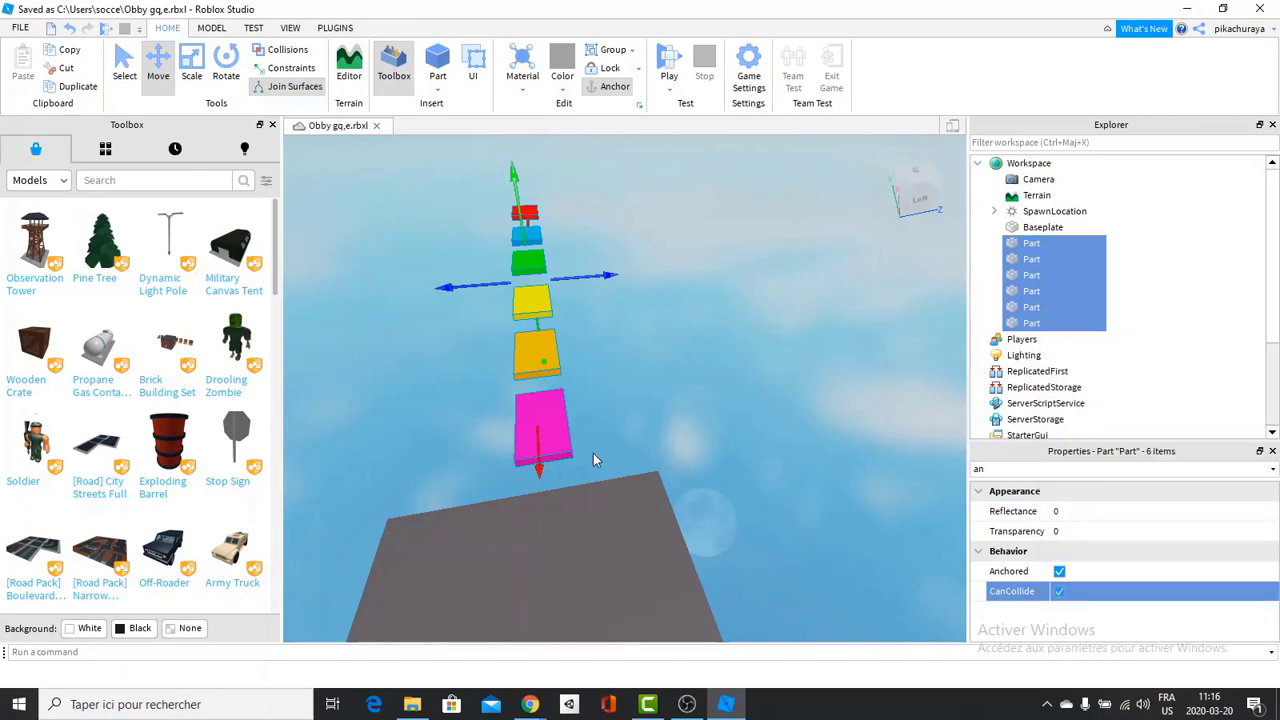
Step: Duplicate the baseplate and move the copy along the path to just beyond the red platform
right_drag(591, 452, 591, 452)
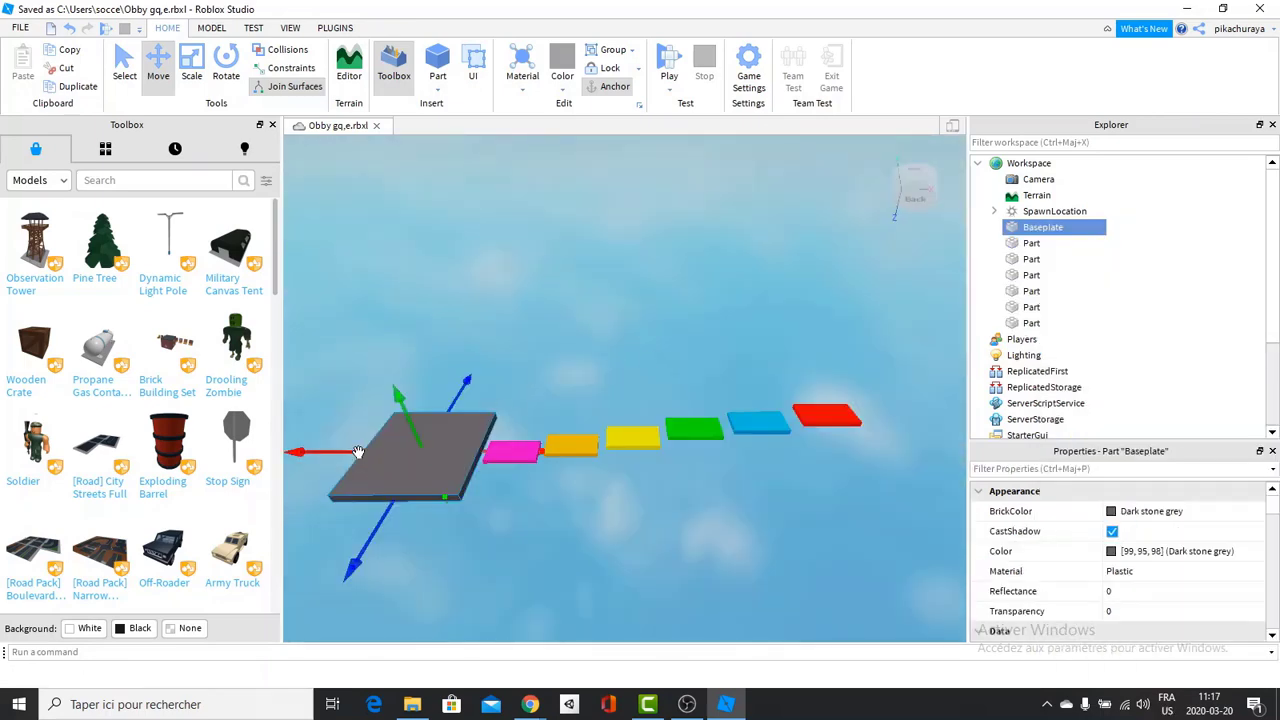
key(ctrl+d)
drag(455, 446, 948, 399)
key(d)
key(w)
key(w)
key(d)
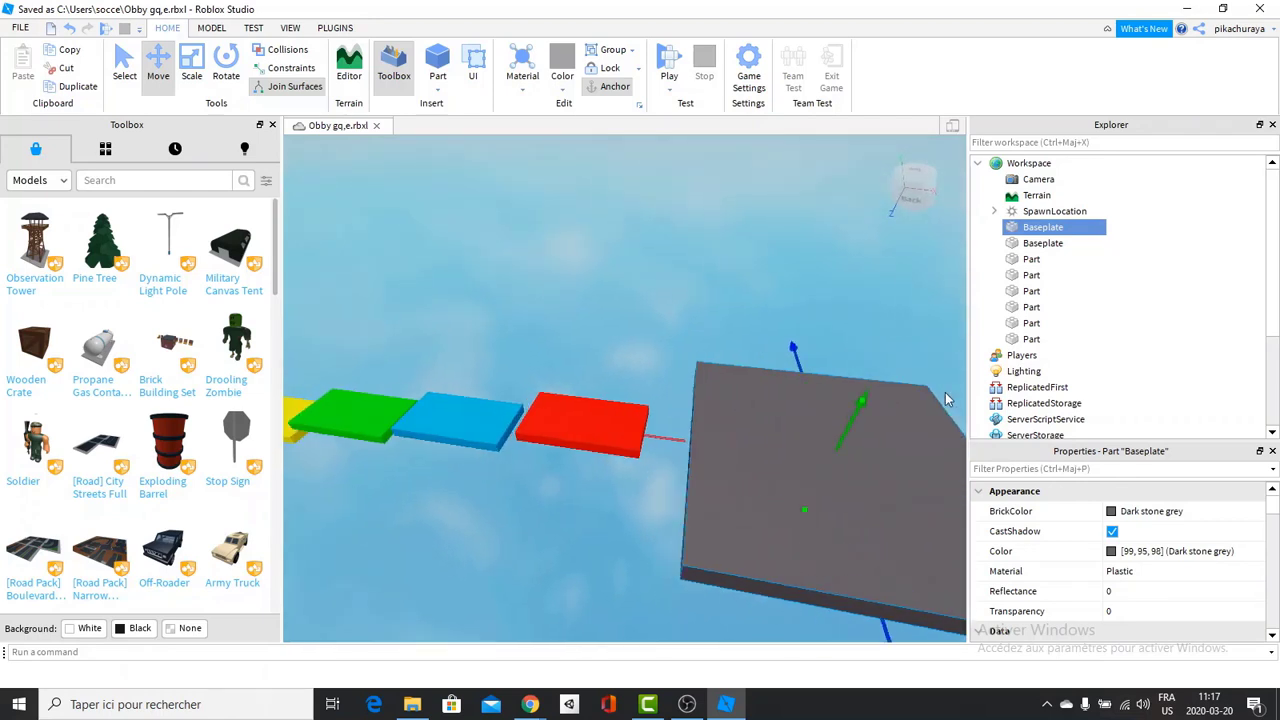
key(s)
key(s)
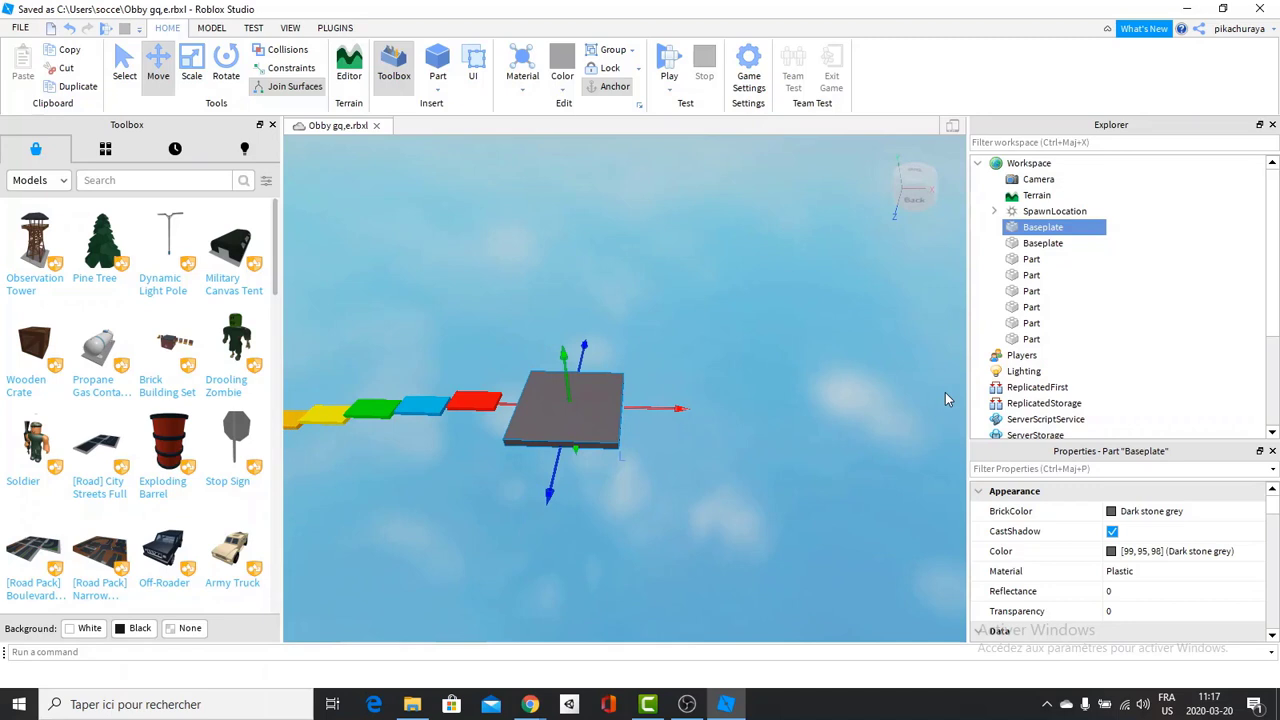
Step: Scale the second baseplate lengthwise into a long runway extending away from the coloured platforms
right_drag(690, 433, 681, 432)
key(d)
key(d)
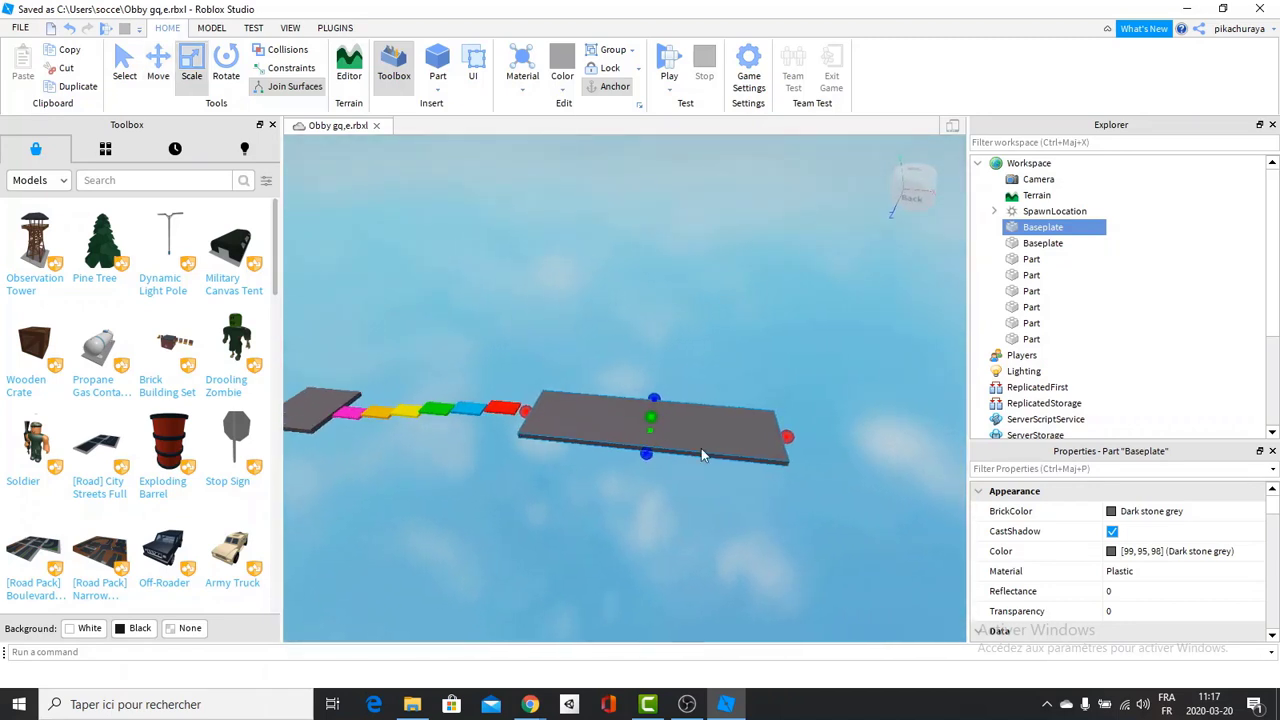
drag(773, 437, 845, 446)
right_drag(845, 446, 845, 447)
key(w)
key(s)
key(d)
right_drag(729, 407, 729, 407)
key(d)
key(w)
key(d)
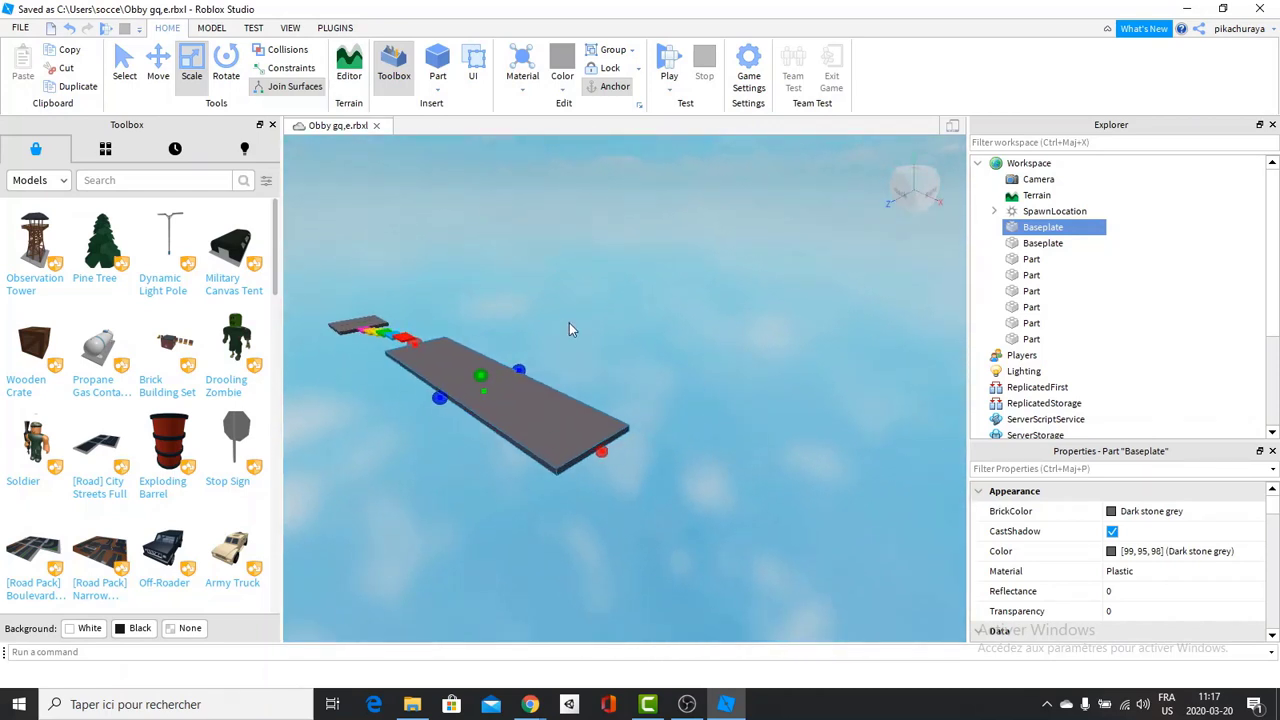
Step: Duplicate the red platform and move the copy over the near end of the long baseplate
right_drag(569, 334, 459, 378)
key(w)
key(a)
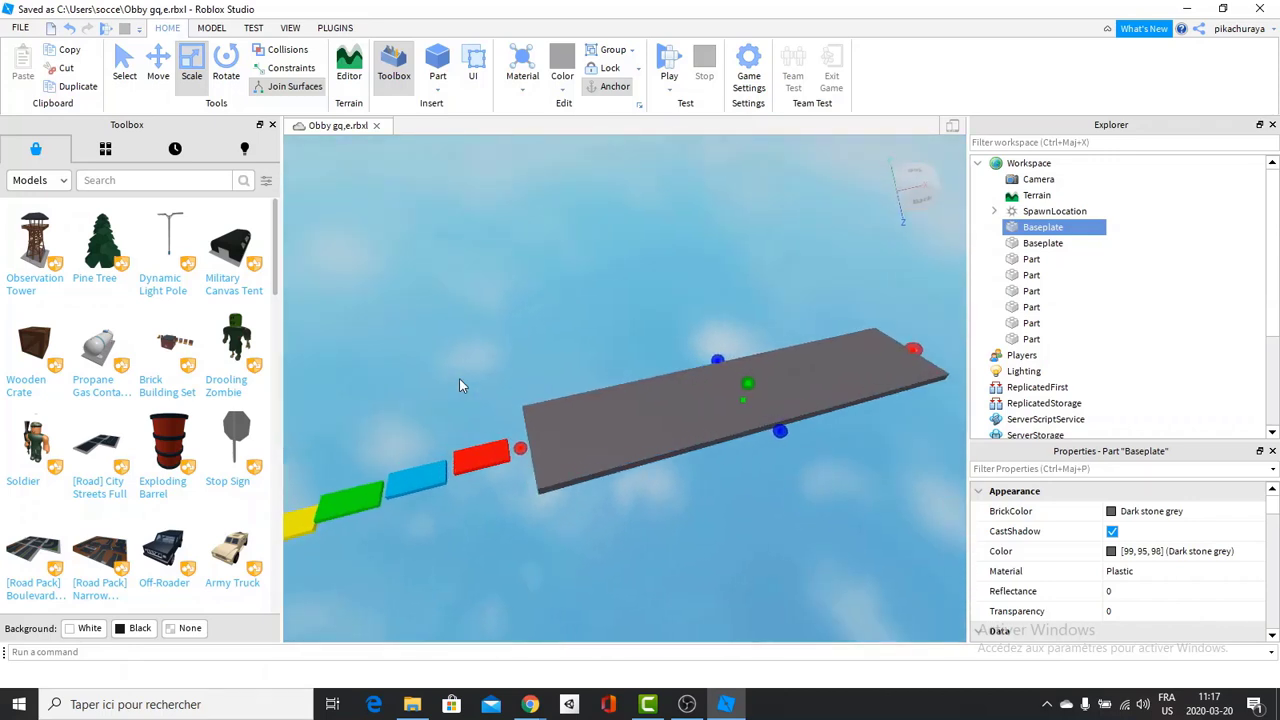
scroll(459, 378, up, 2)
click(511, 497)
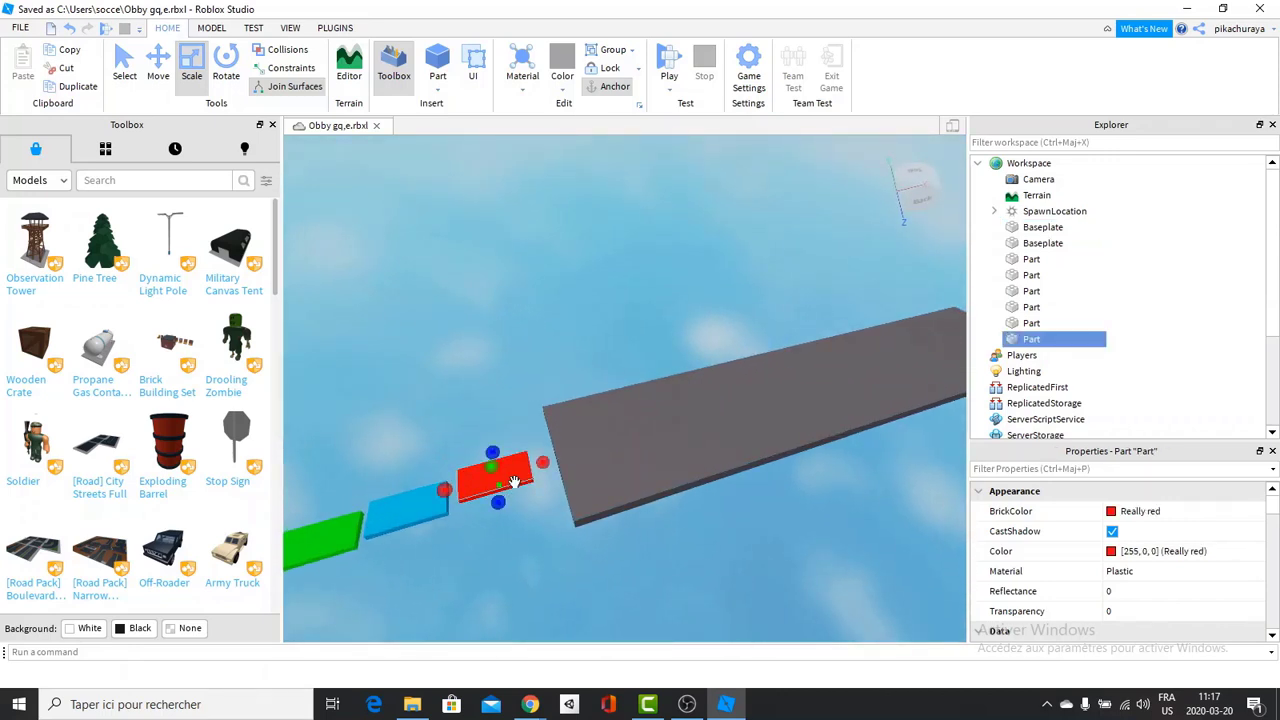
key(ctrl+2)
key(ctrl+d)
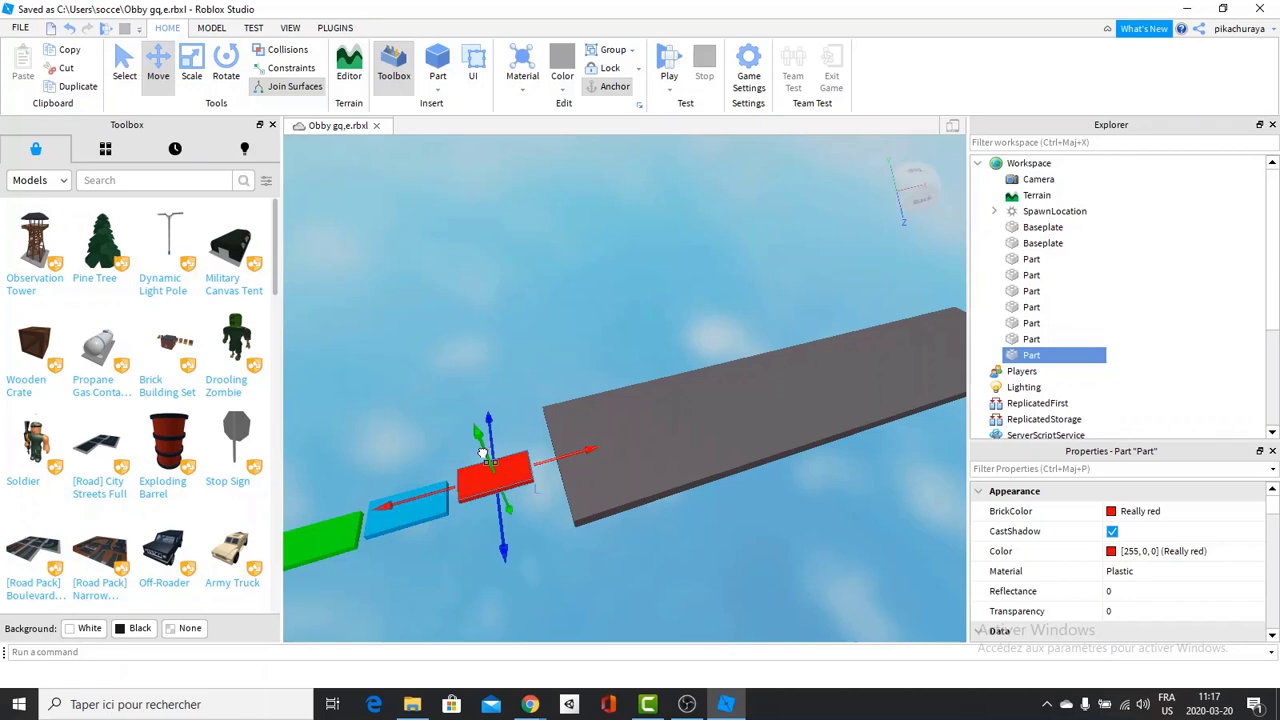
drag(483, 454, 686, 422)
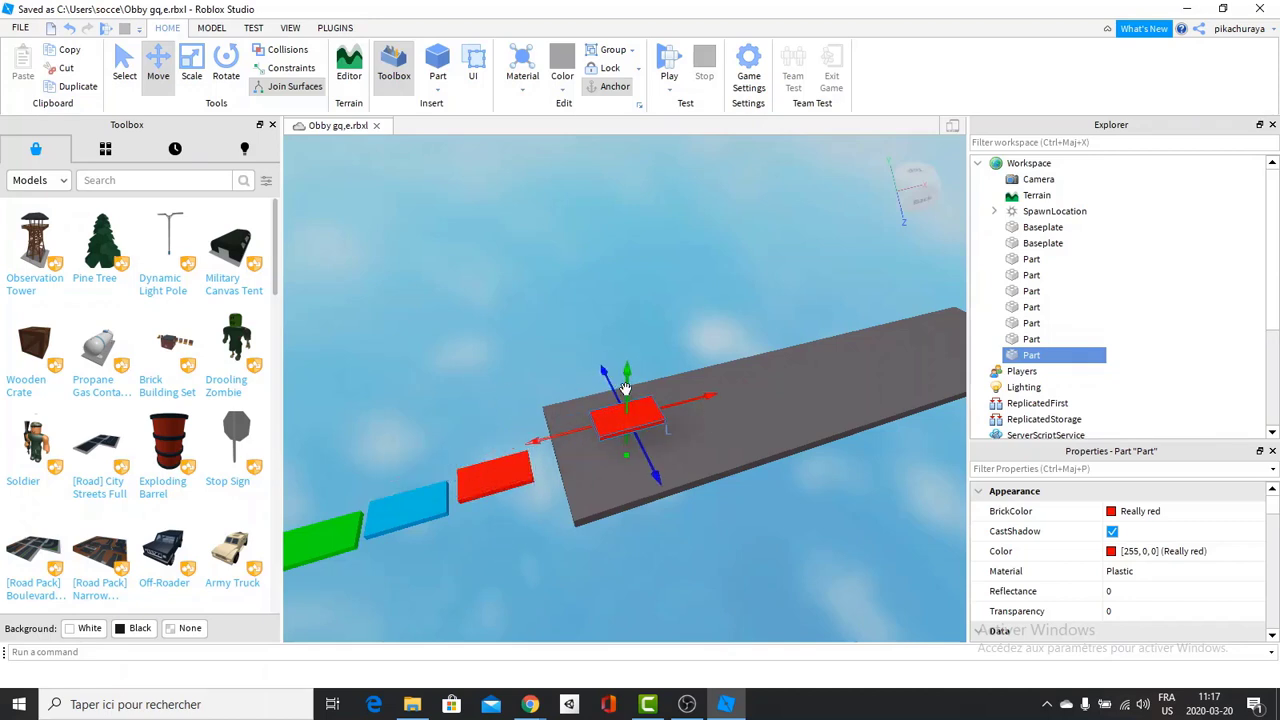
drag(624, 388, 631, 425)
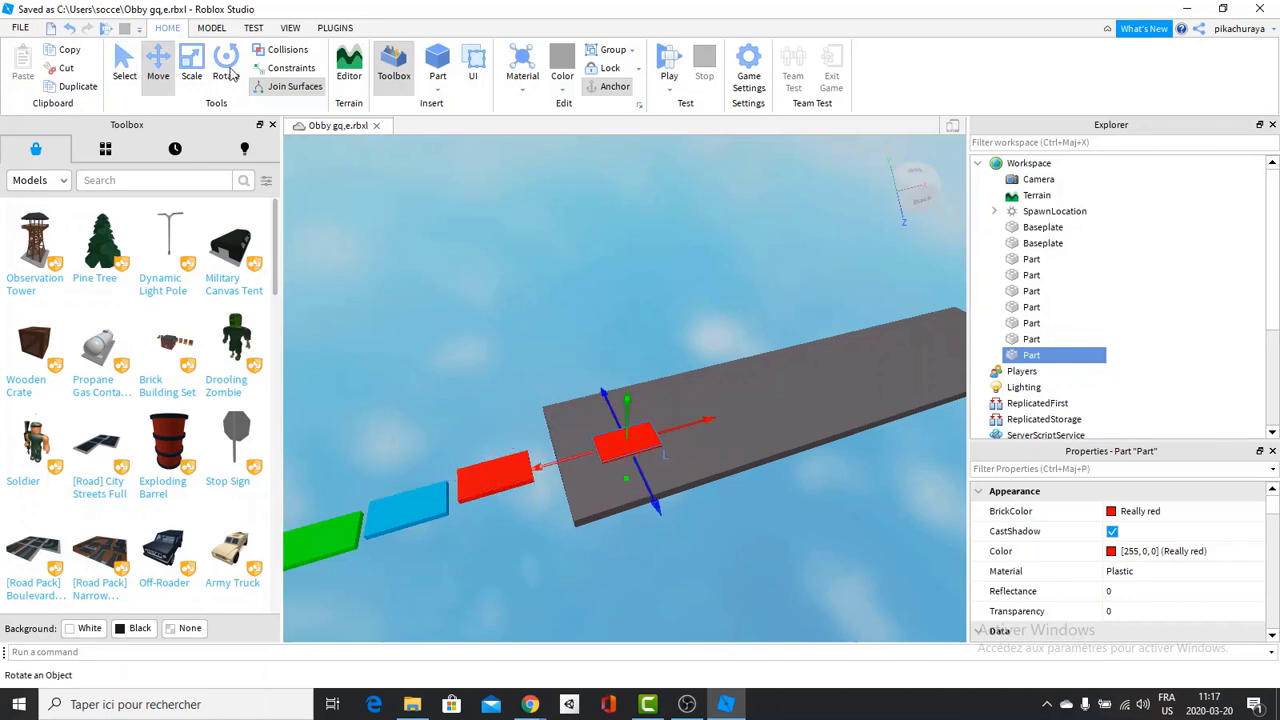
Step: Enable Collisions and position the red copy on the long baseplate's surface, centred across its width
click(285, 49)
drag(626, 403, 630, 408)
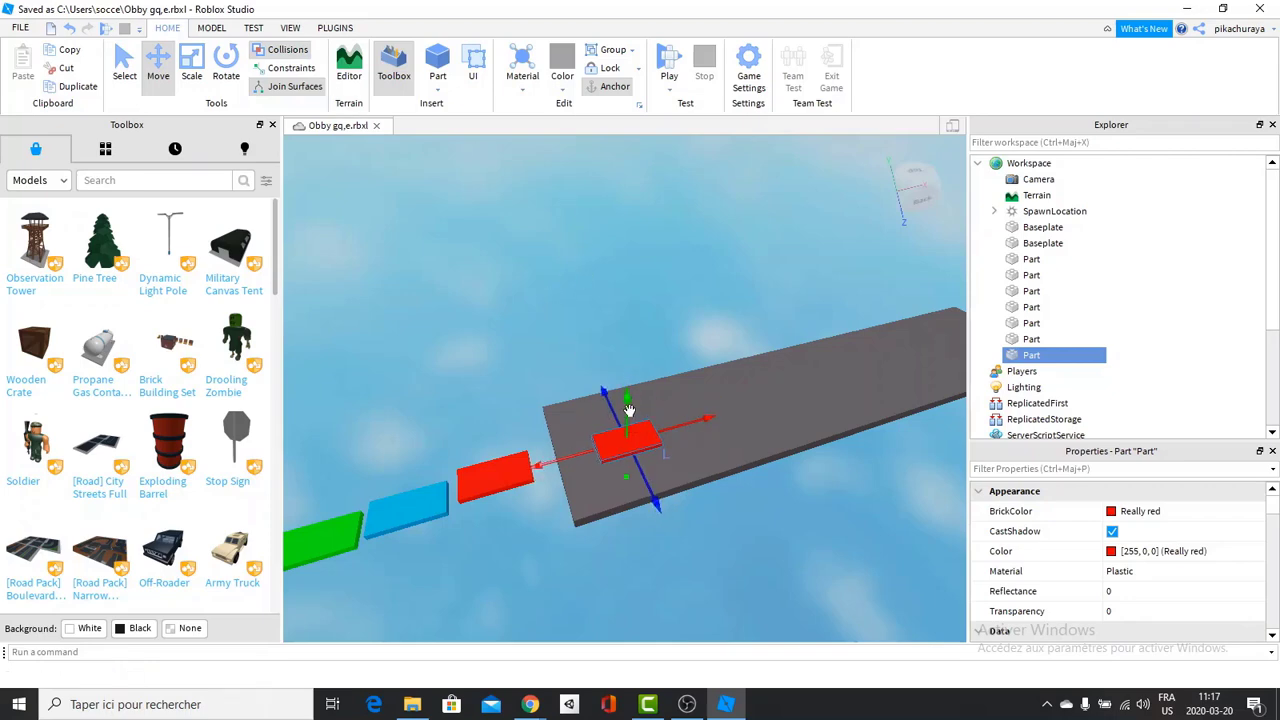
right_drag(629, 410, 630, 410)
scroll(629, 410, up, 2)
drag(673, 466, 672, 400)
drag(734, 279, 714, 279)
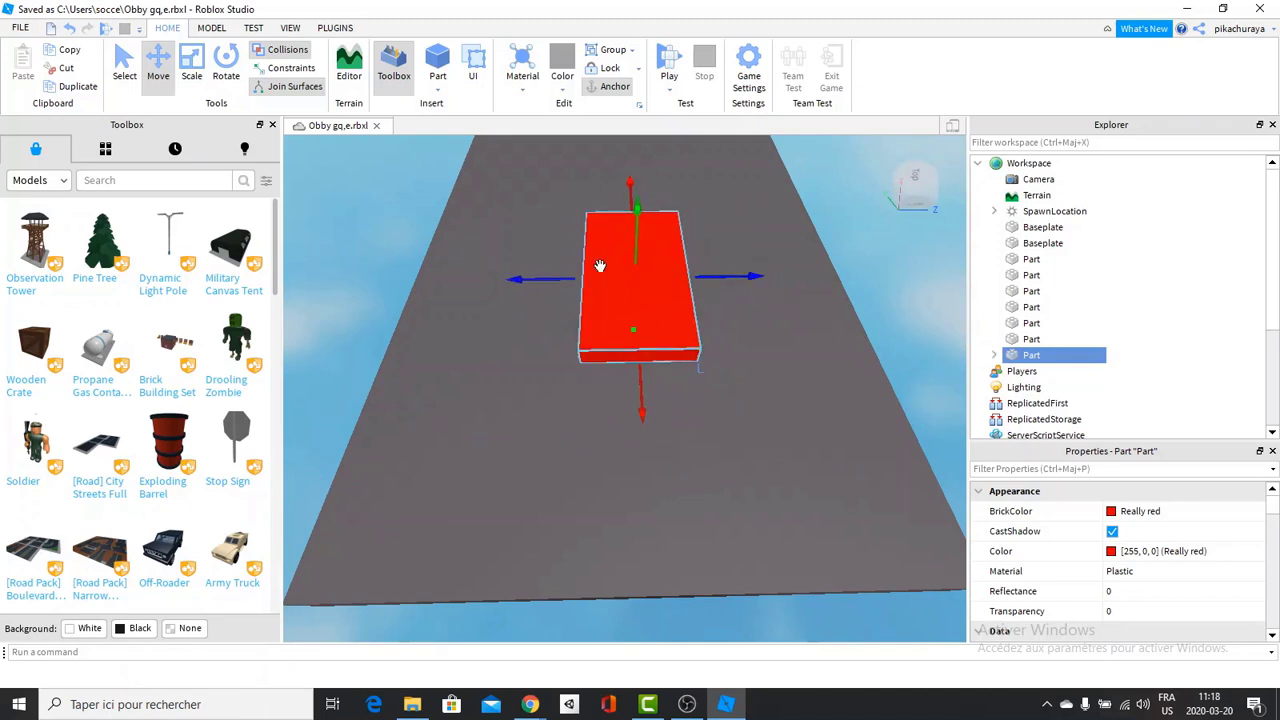
Step: Scale the red copy into a narrow bar that spans the full width of the long baseplate
key(ctrl+3)
drag(632, 397, 638, 262)
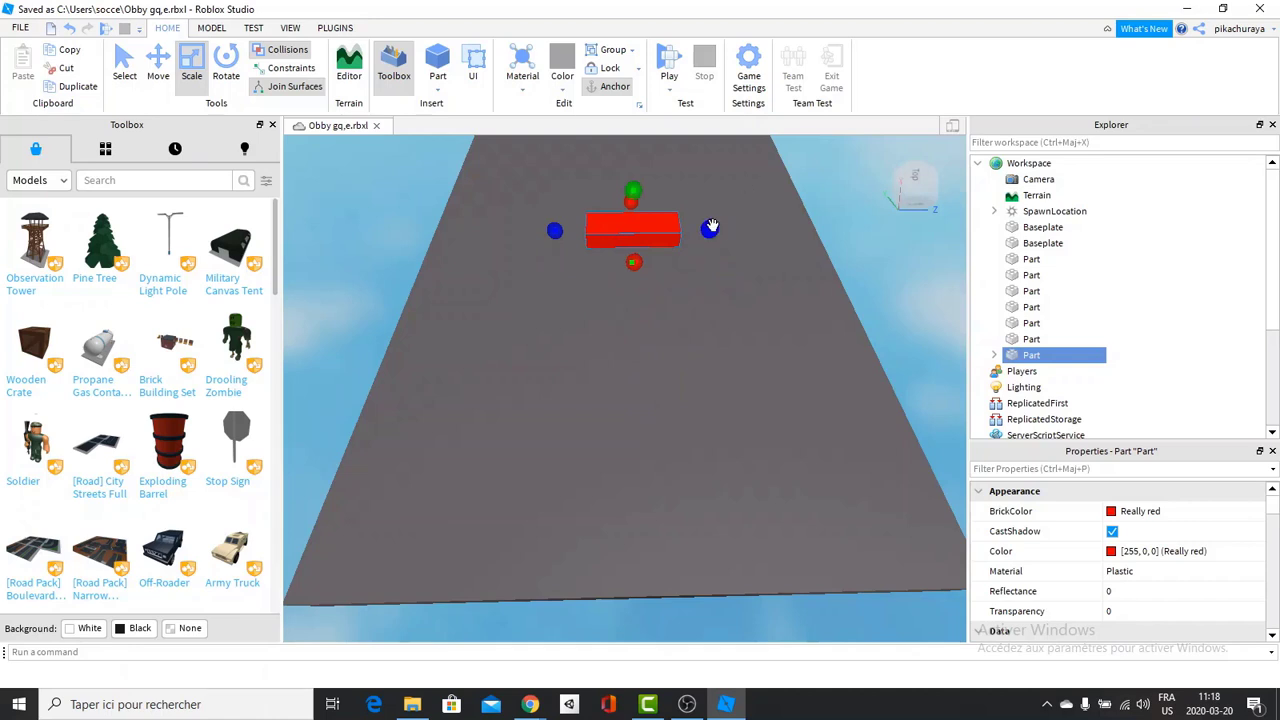
drag(710, 227, 852, 227)
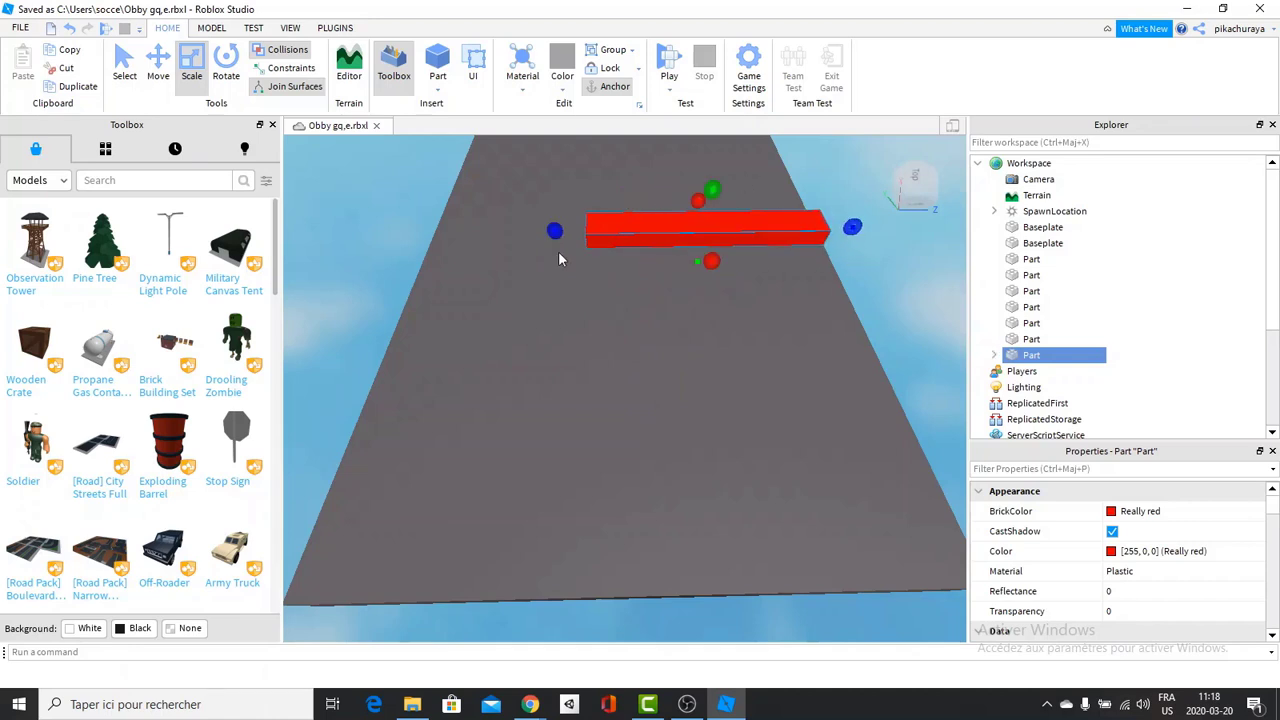
click(520, 230)
click(590, 232)
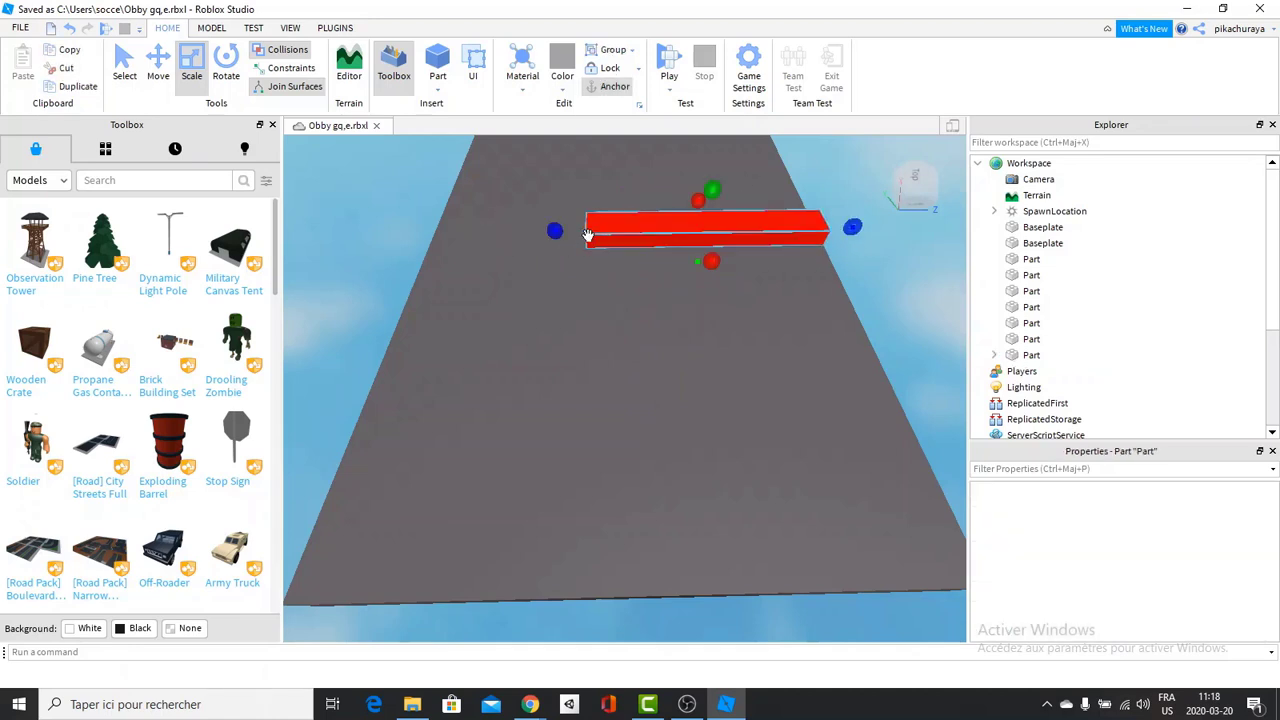
drag(555, 233, 400, 236)
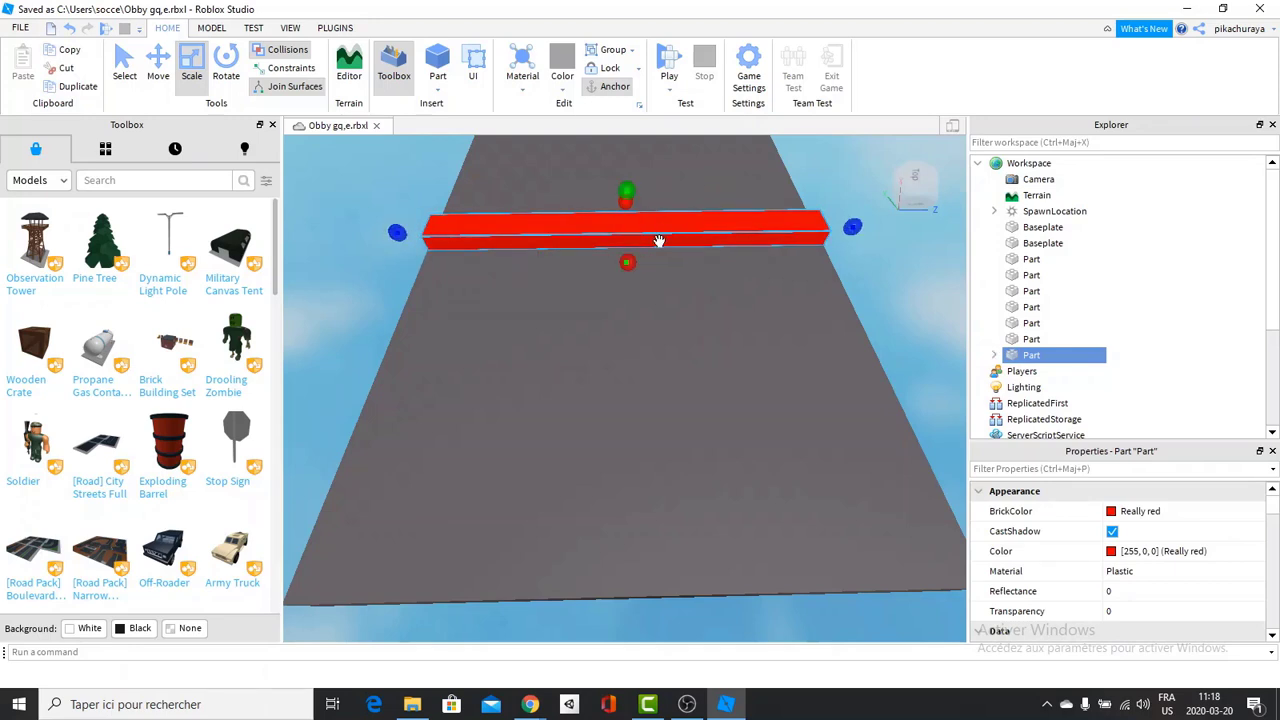
Step: Move the red bar along the long baseplate, closer to the end facing the coloured platforms
key(ctrl+2)
drag(627, 278, 674, 336)
right_drag(674, 336, 673, 341)
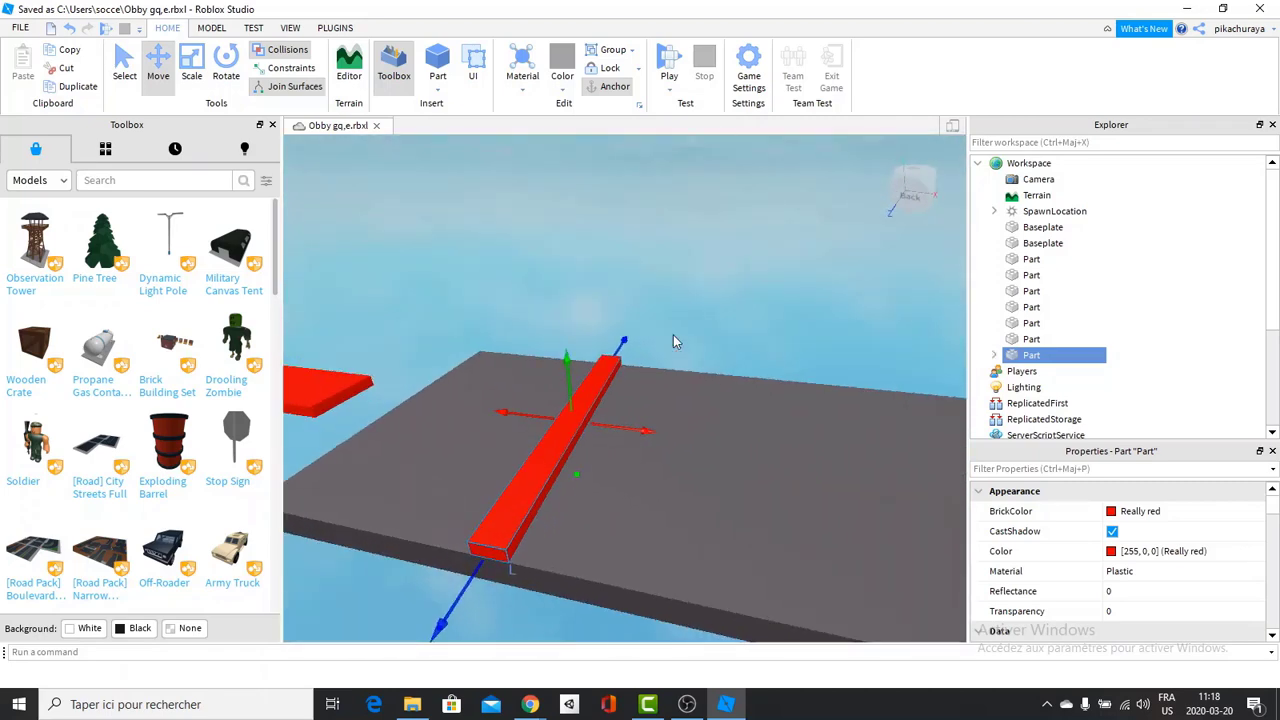
right_drag(596, 340, 596, 340)
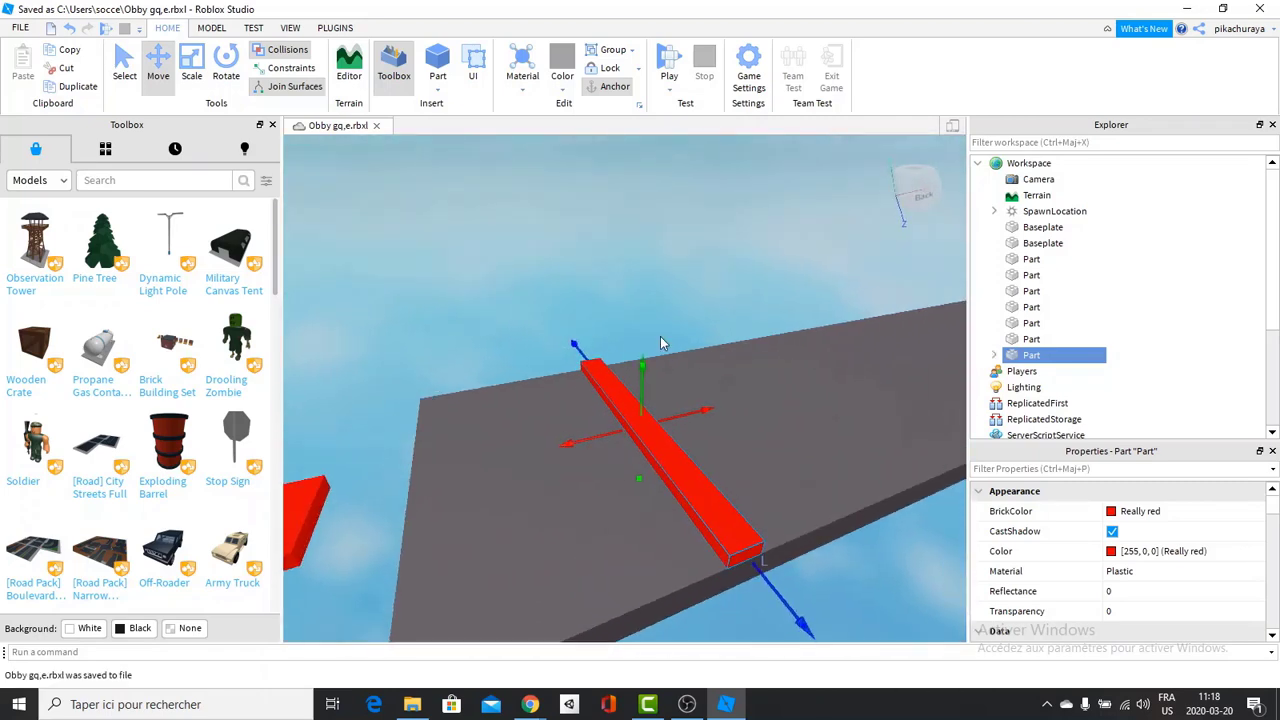
Step: Insert a Script object into the red bar part
click(1052, 356)
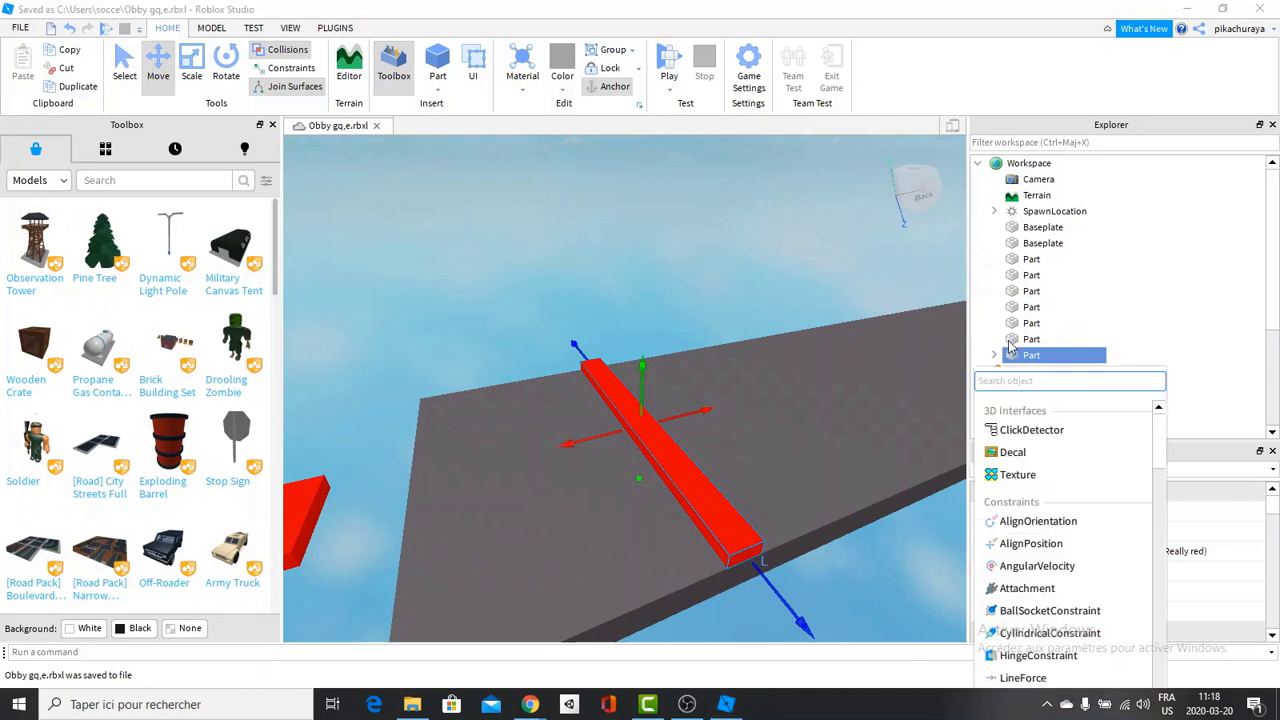
text(Scri)
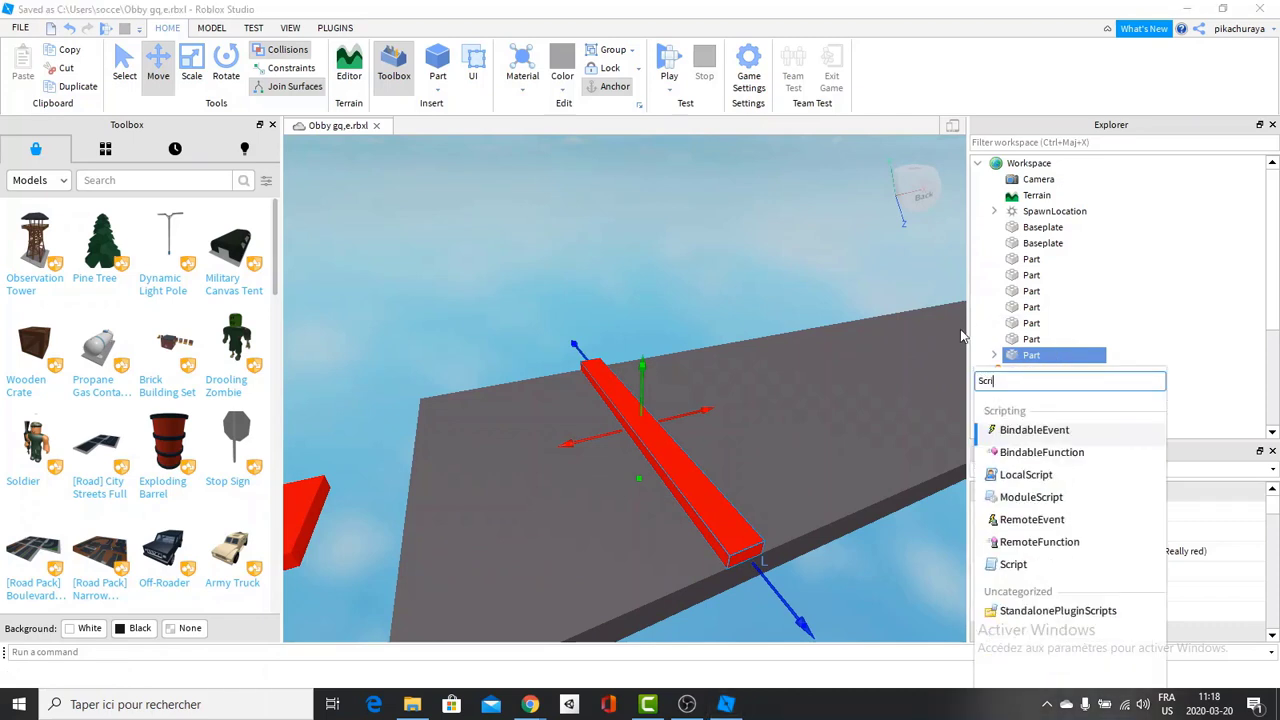
text(pt)
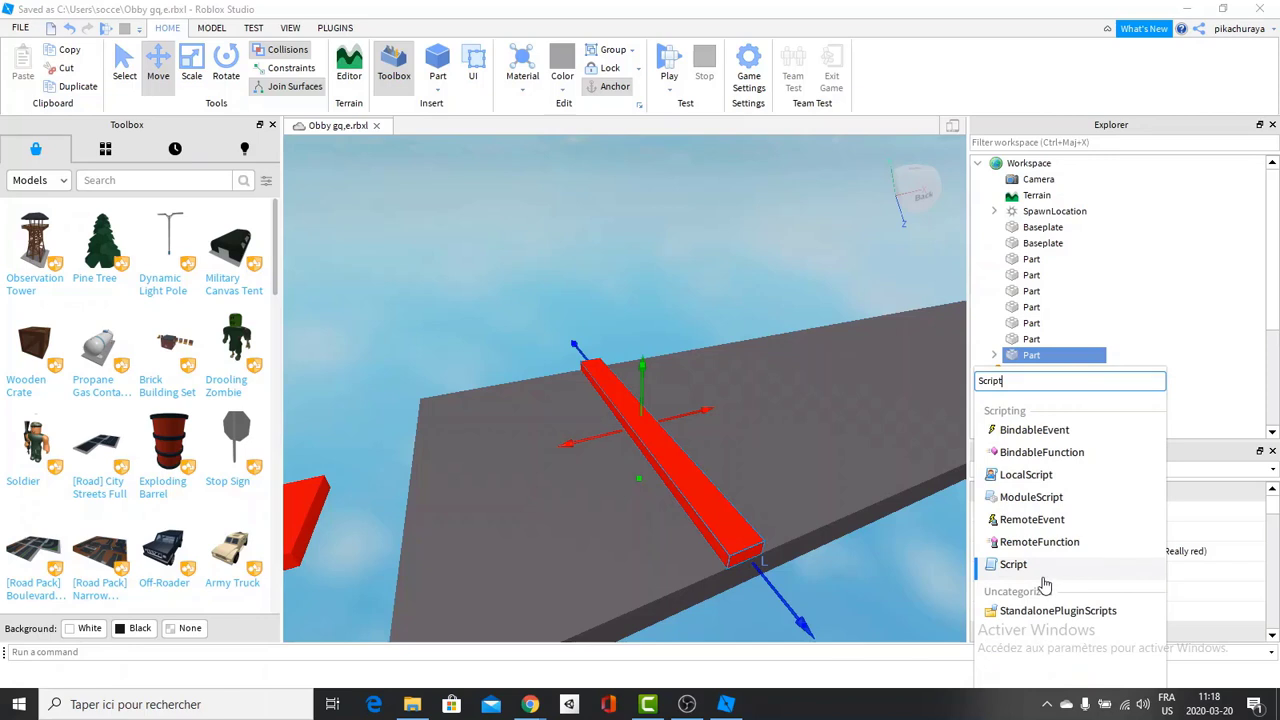
click(1040, 566)
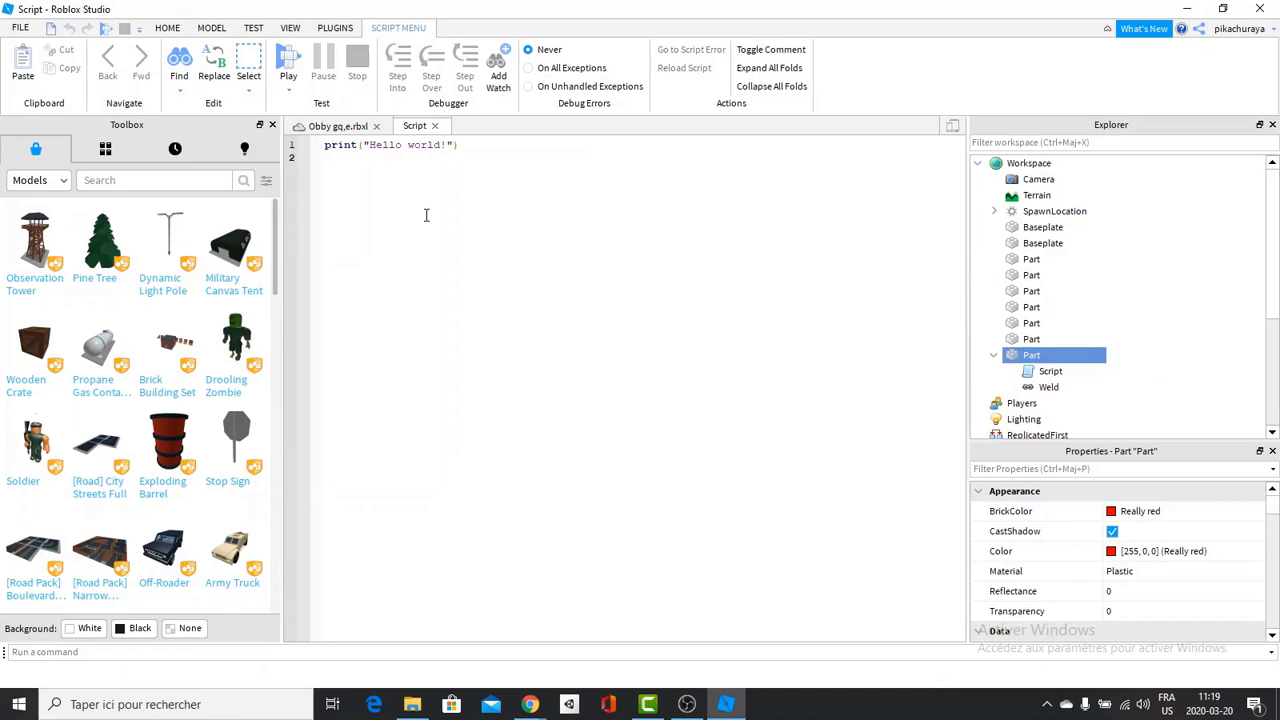
Step: Replace the default script code with a script.Parent.Touched:Connect(function(hit) handler closed by end)
key(ctrl+a)
key(BackSpace)
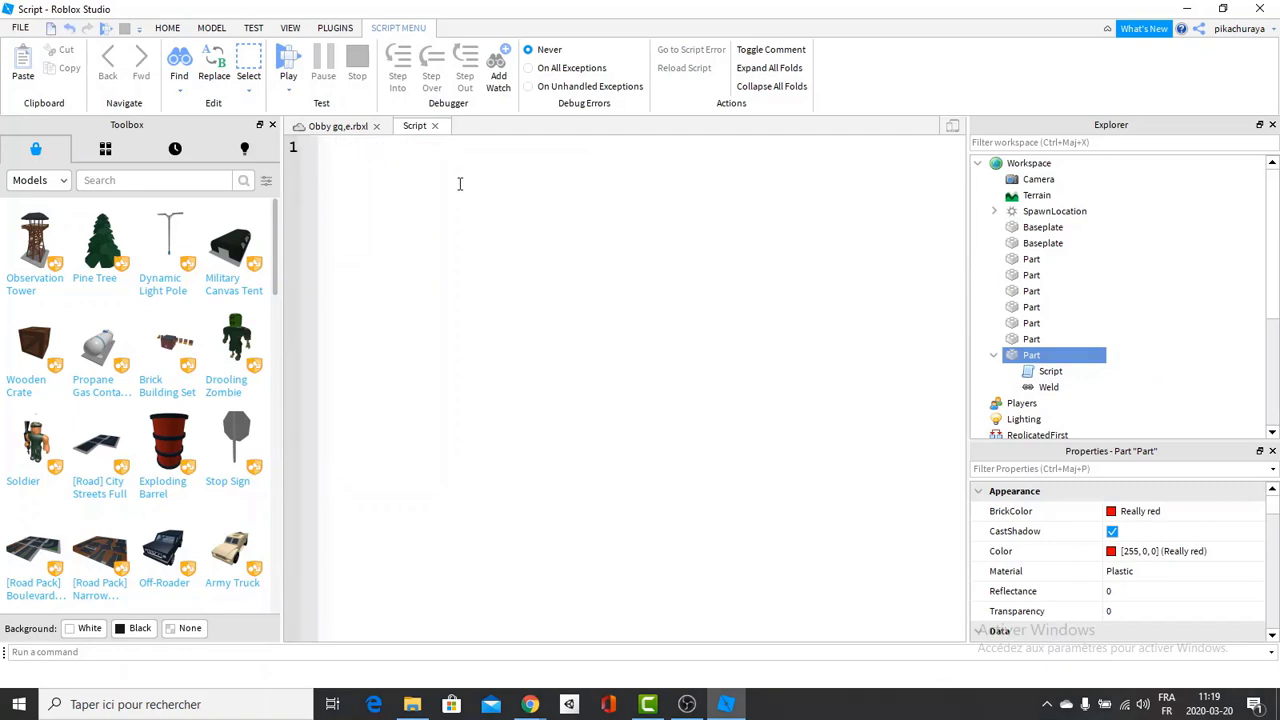
text(script)
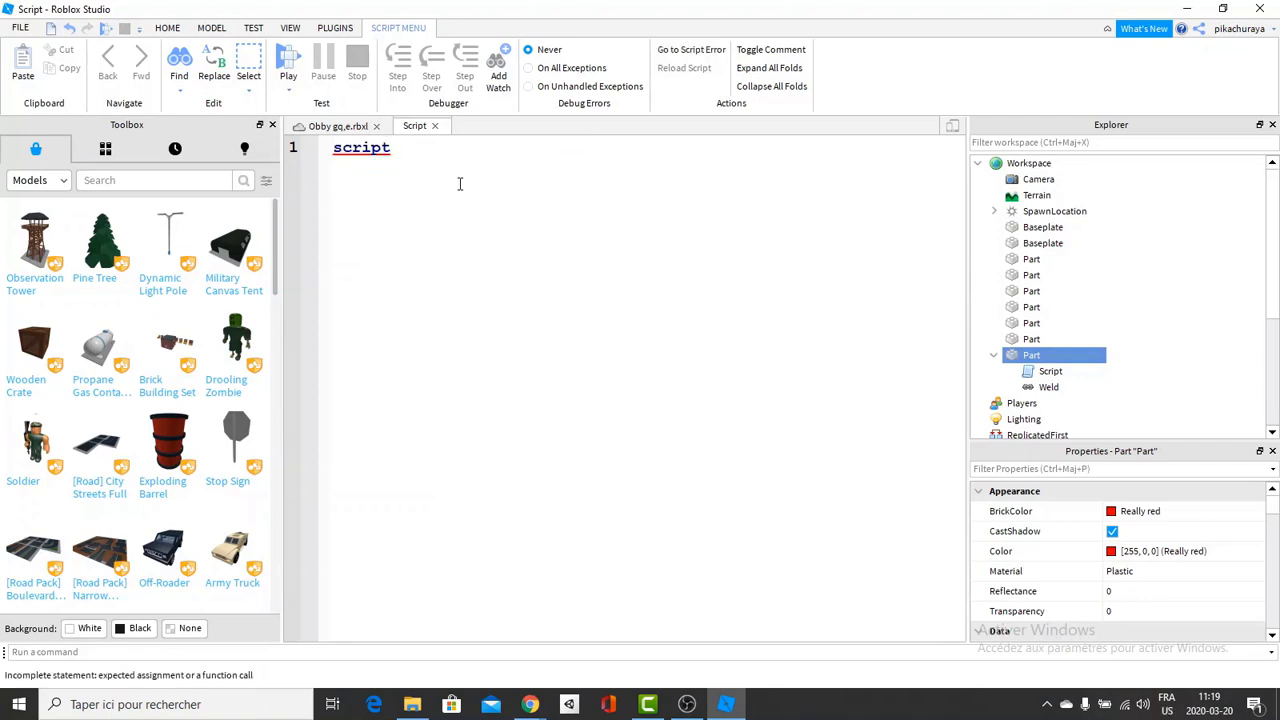
text(.Parent.)
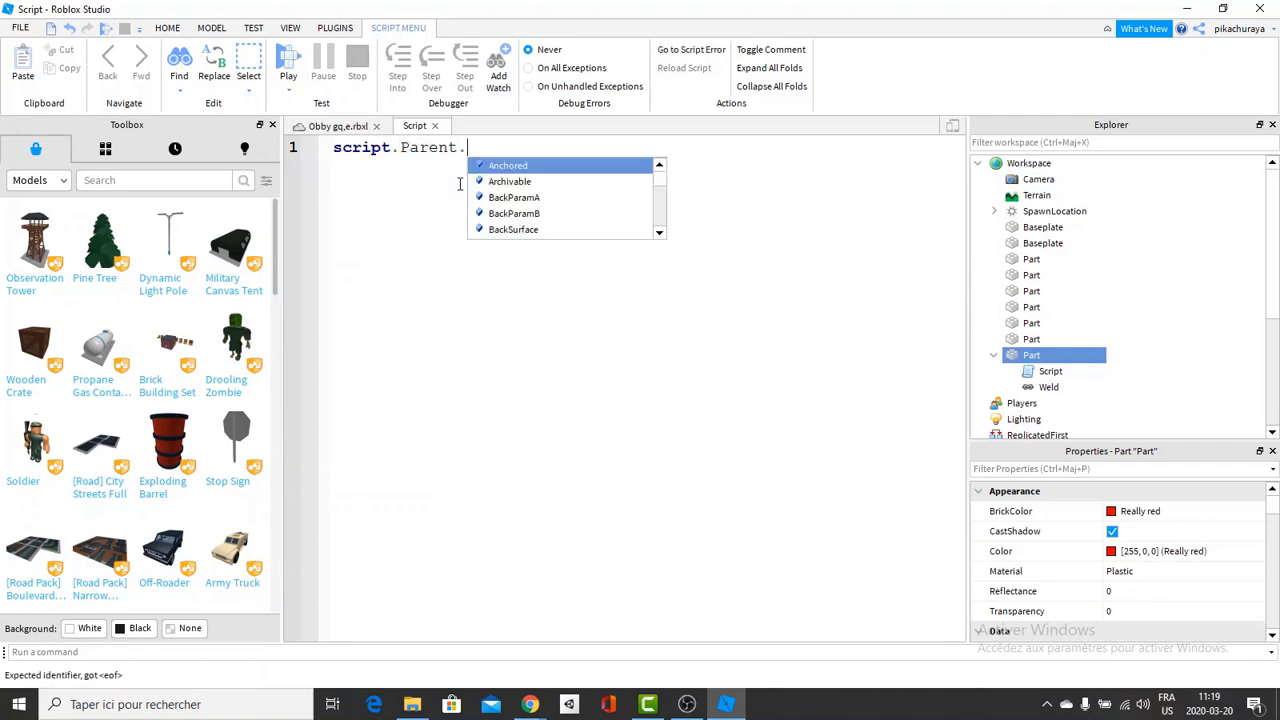
text(Touched)
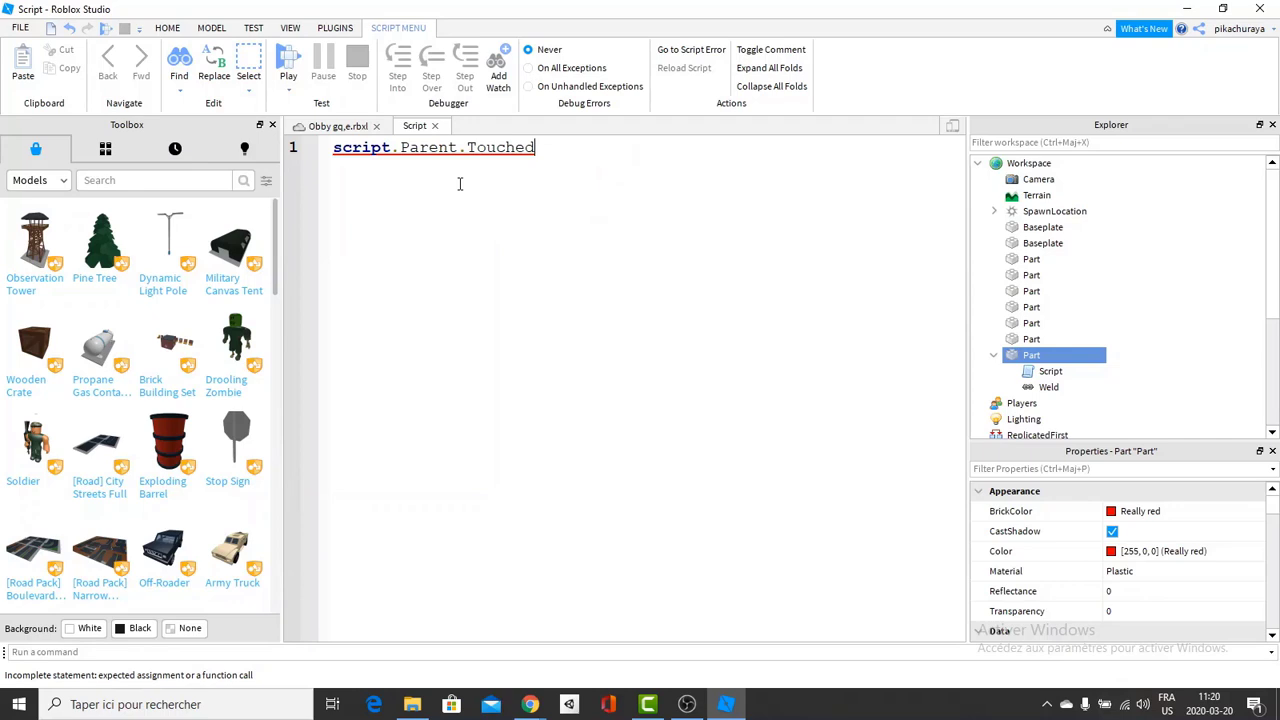
text(:Connect())
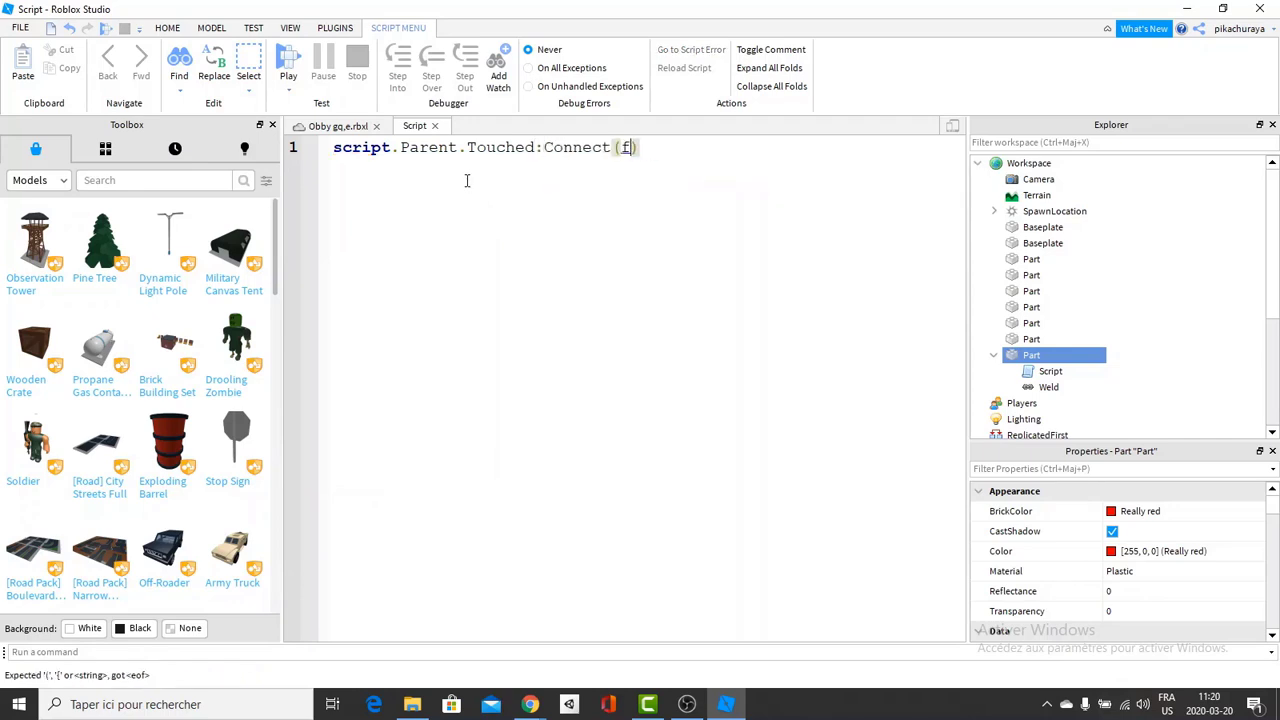
text(function)
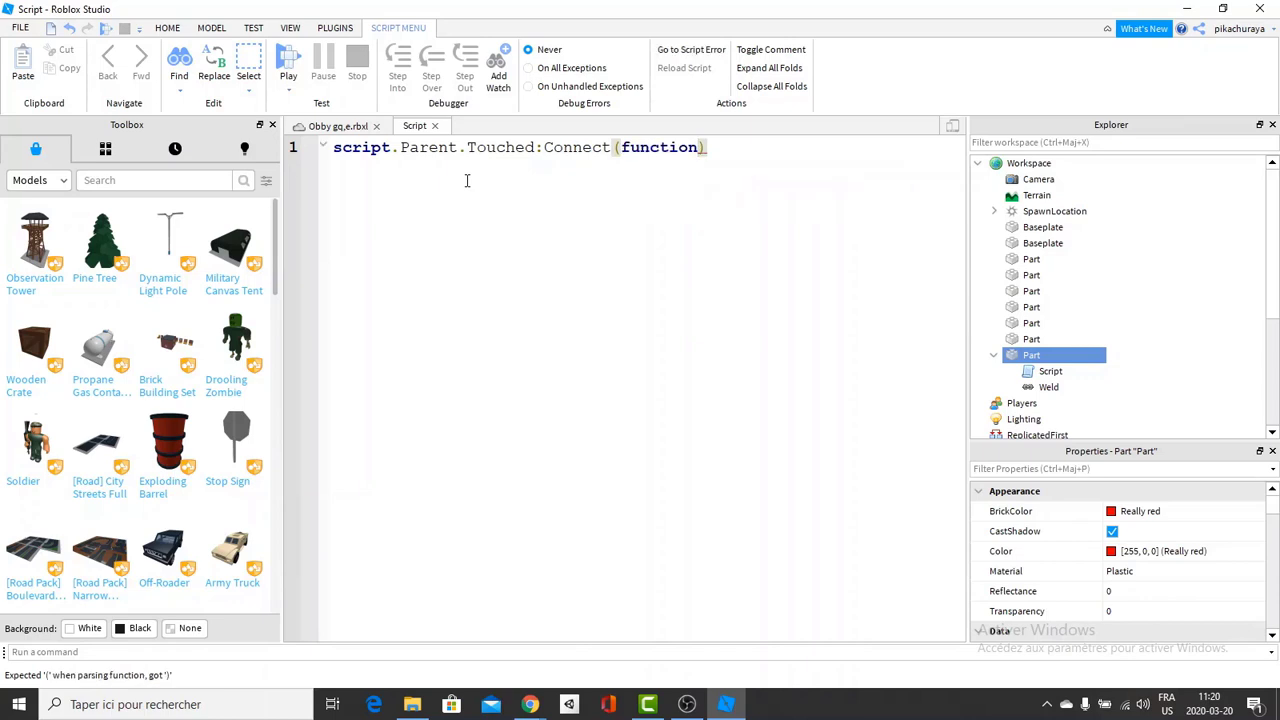
text(())
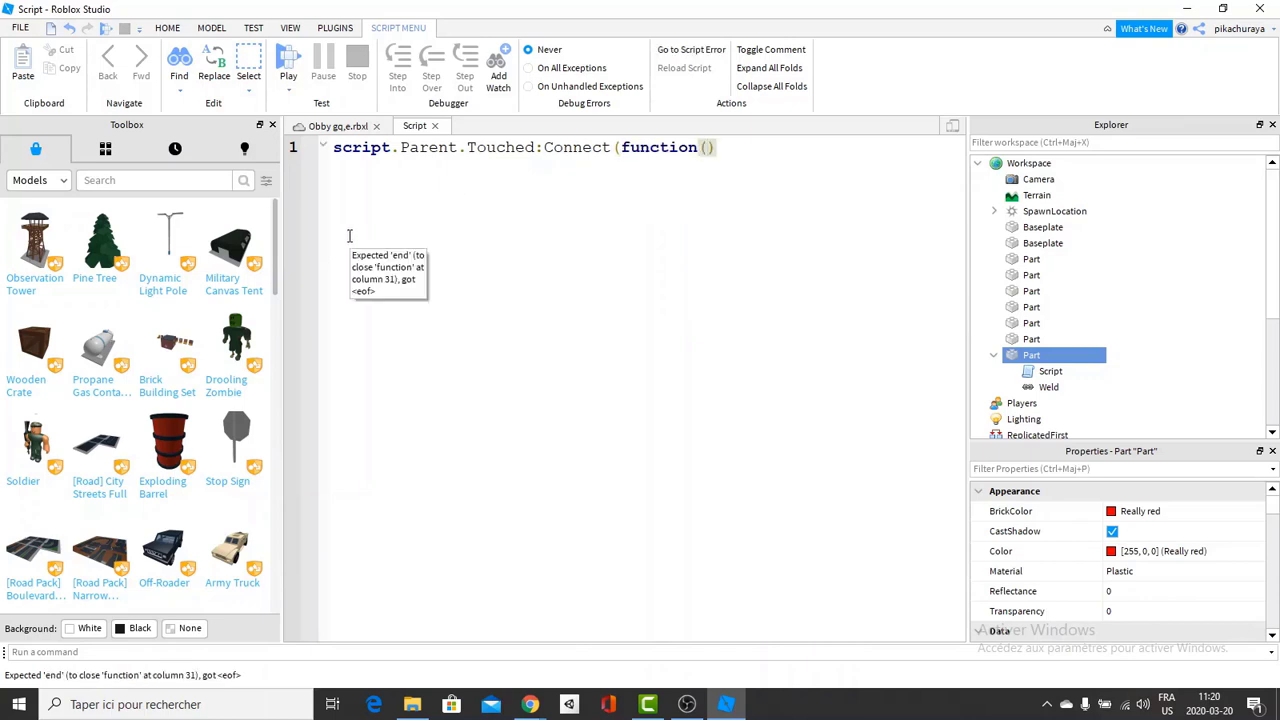
text(hit)
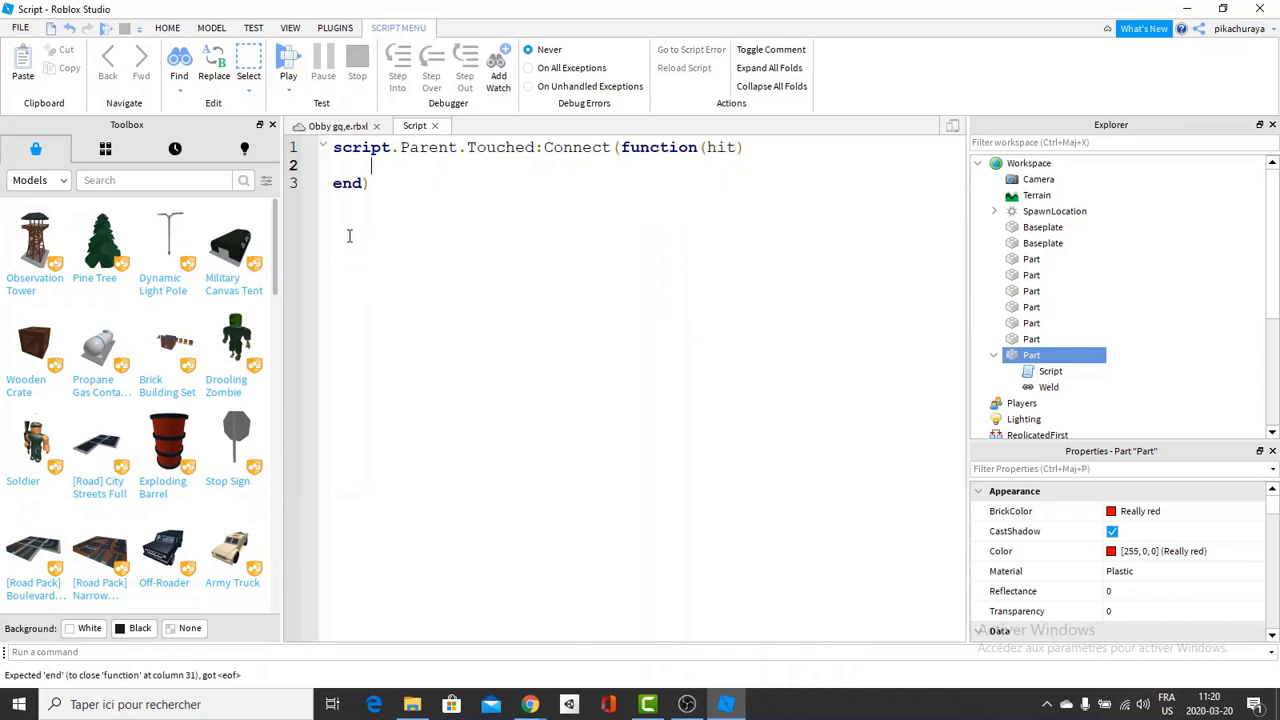
Step: Write the condition if hit.Parent:FindFirstChild("Humanoid") inside the Touched function
key(ctrl+shift)
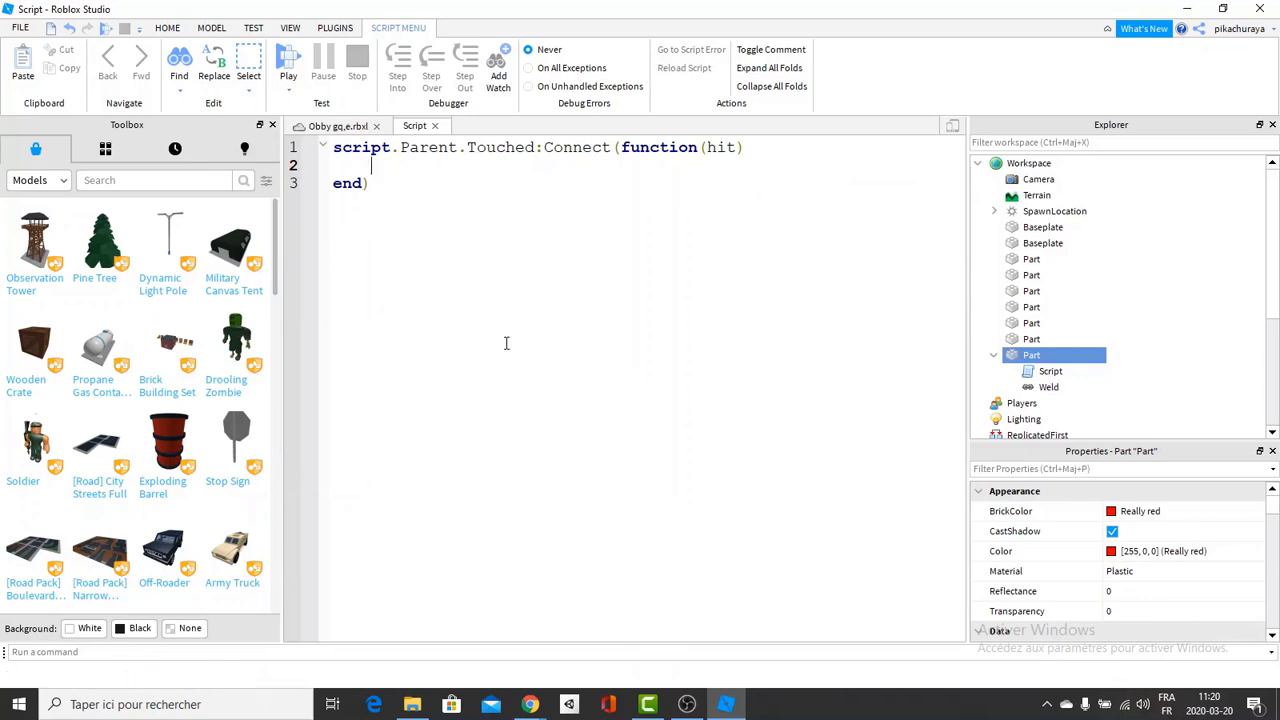
text(if )
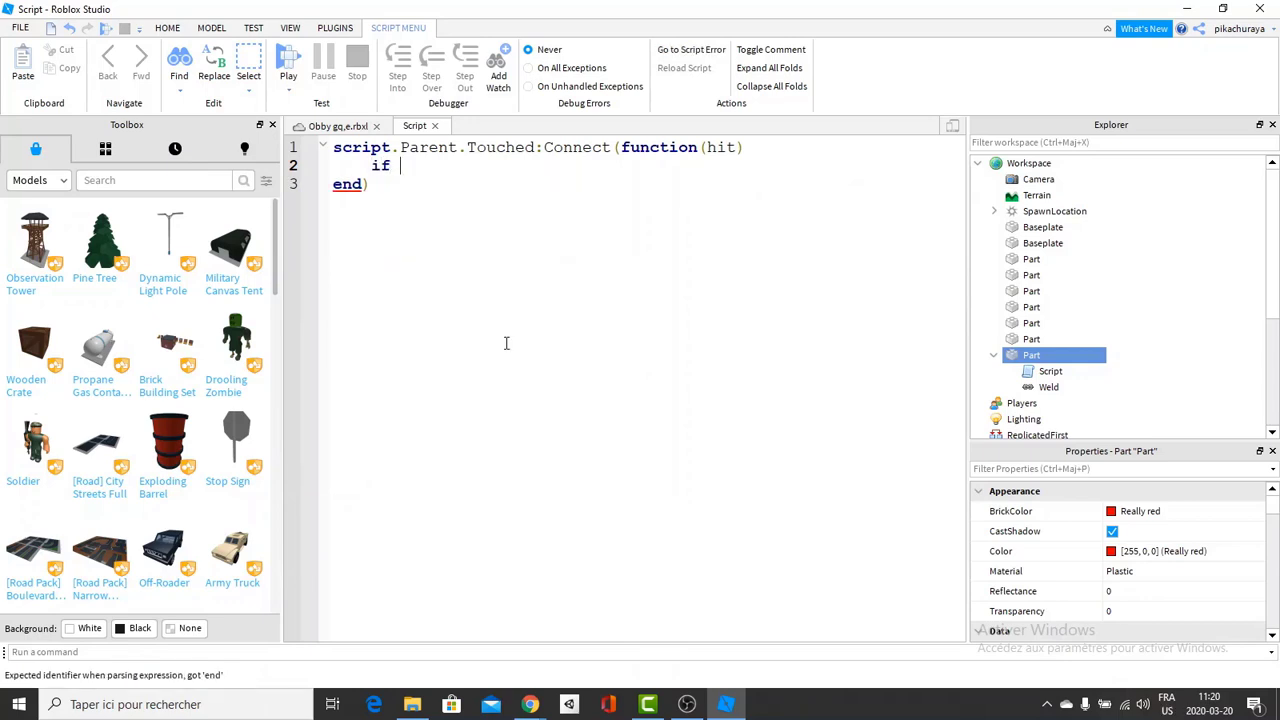
text(hit.Parent)
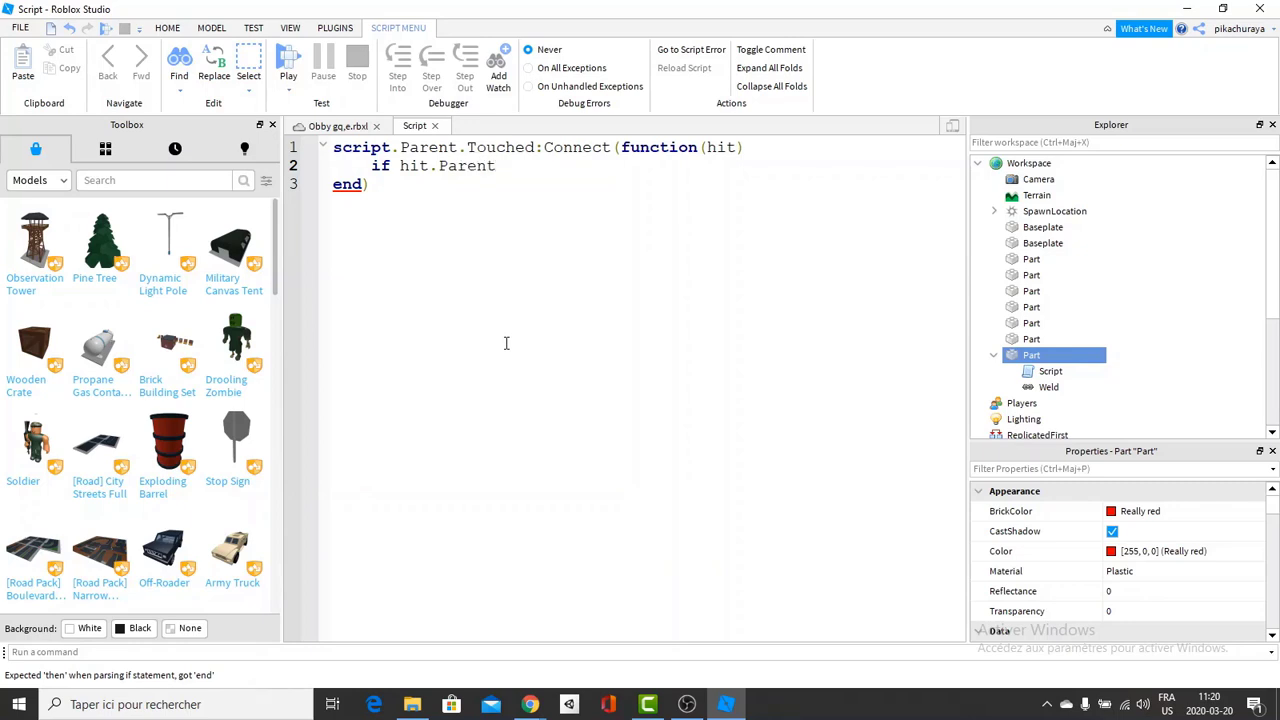
text(:Fin)
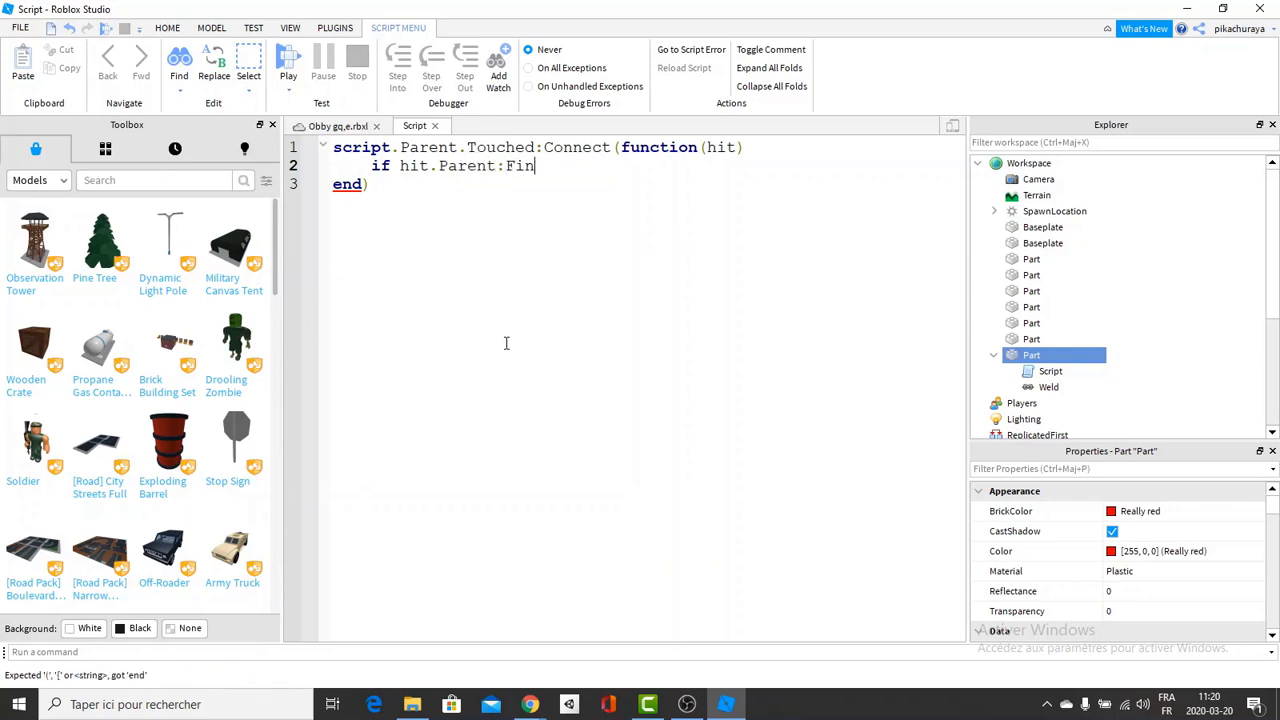
text(irstChild)
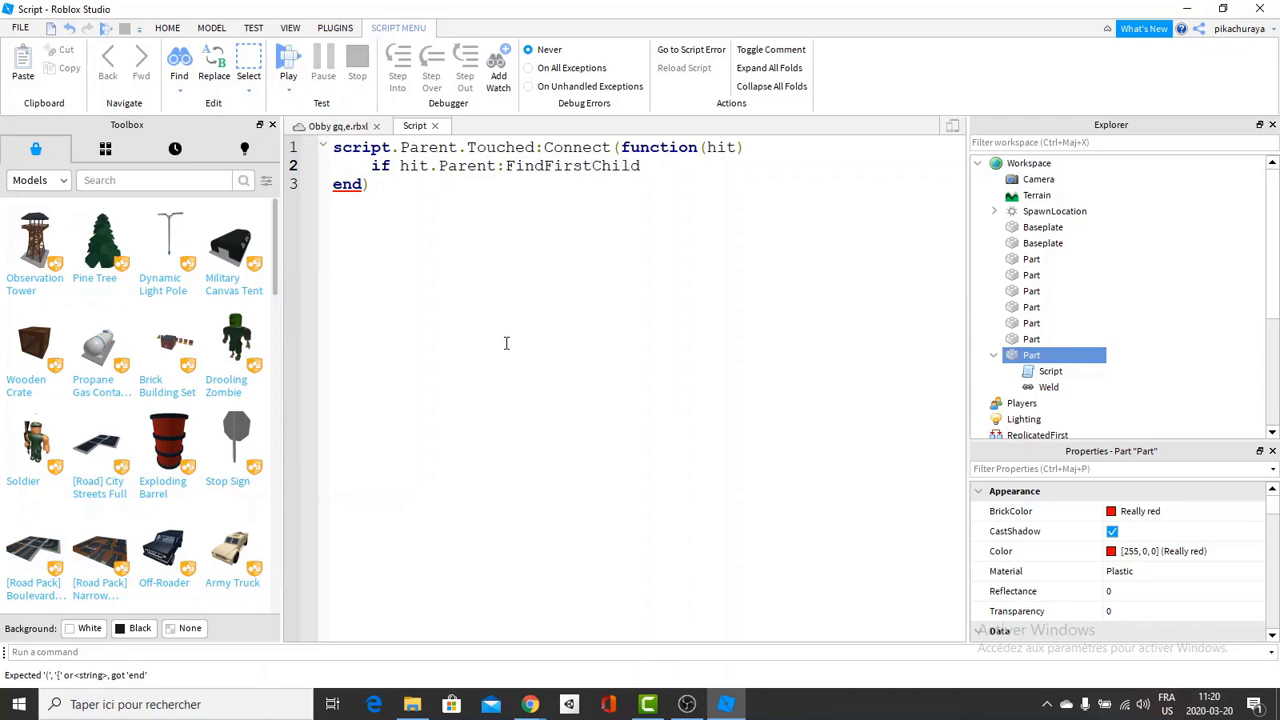
key(alt+shift)
text(()
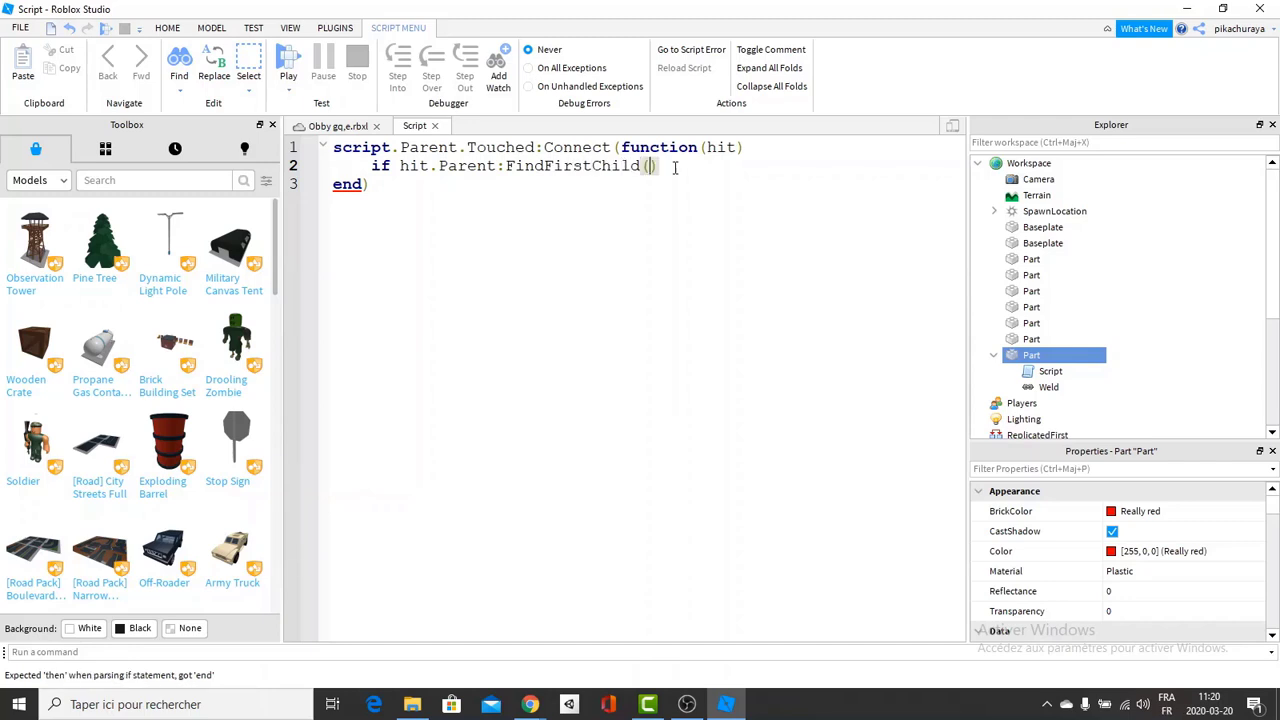
key(alt+shift)
text("Humanoid)
Step: Complete the Humanoid condition with then and close the if block with its own end
drag(508, 166, 641, 170)
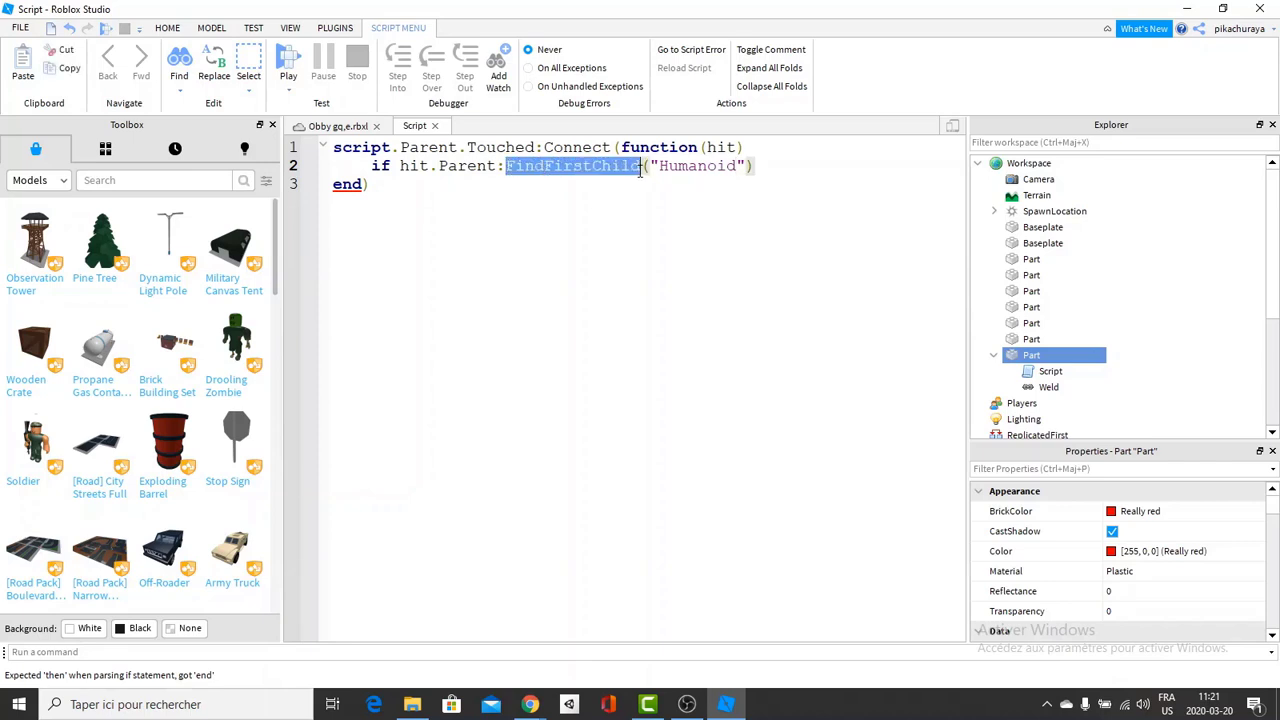
double_click(698, 166)
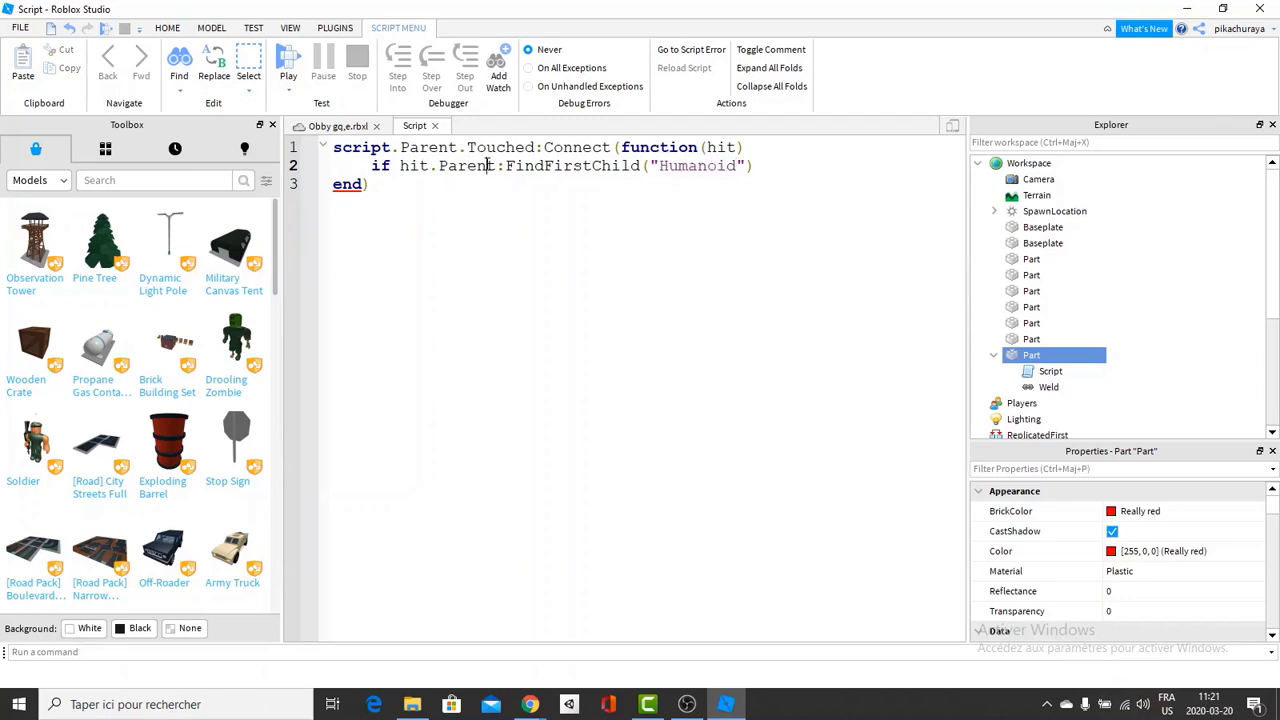
double_click(466, 166)
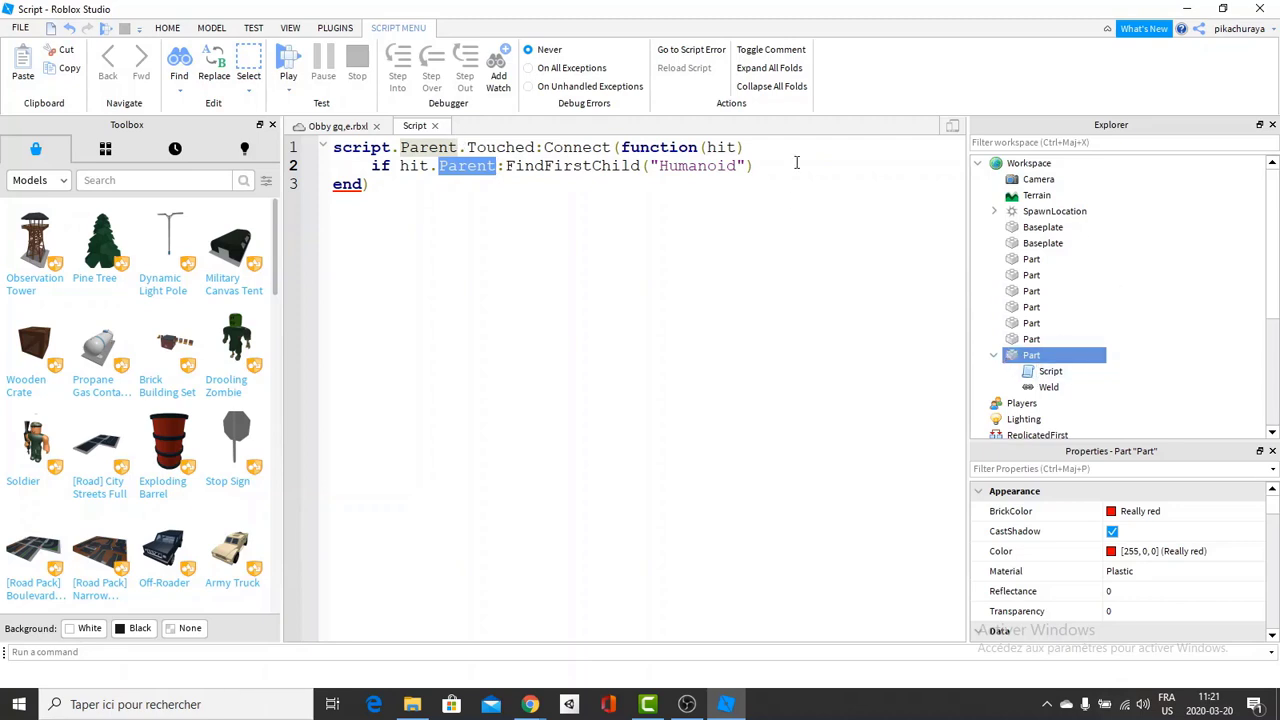
double_click(714, 165)
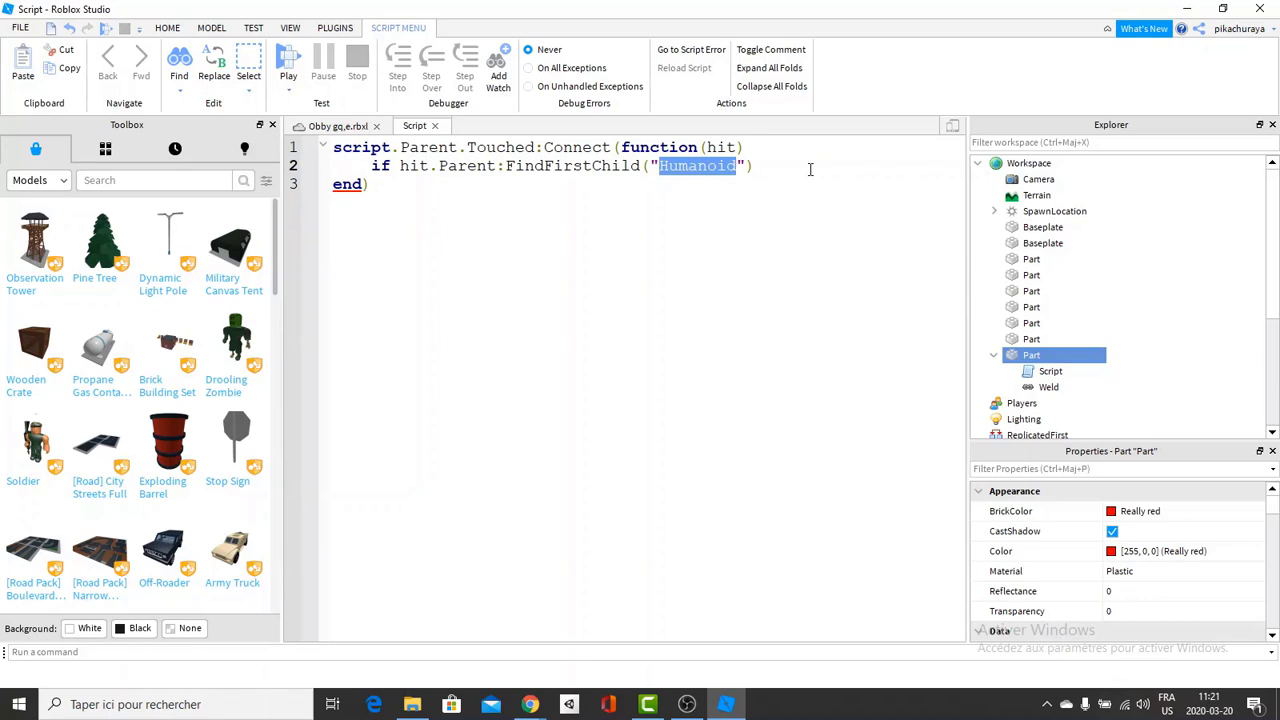
click(842, 248)
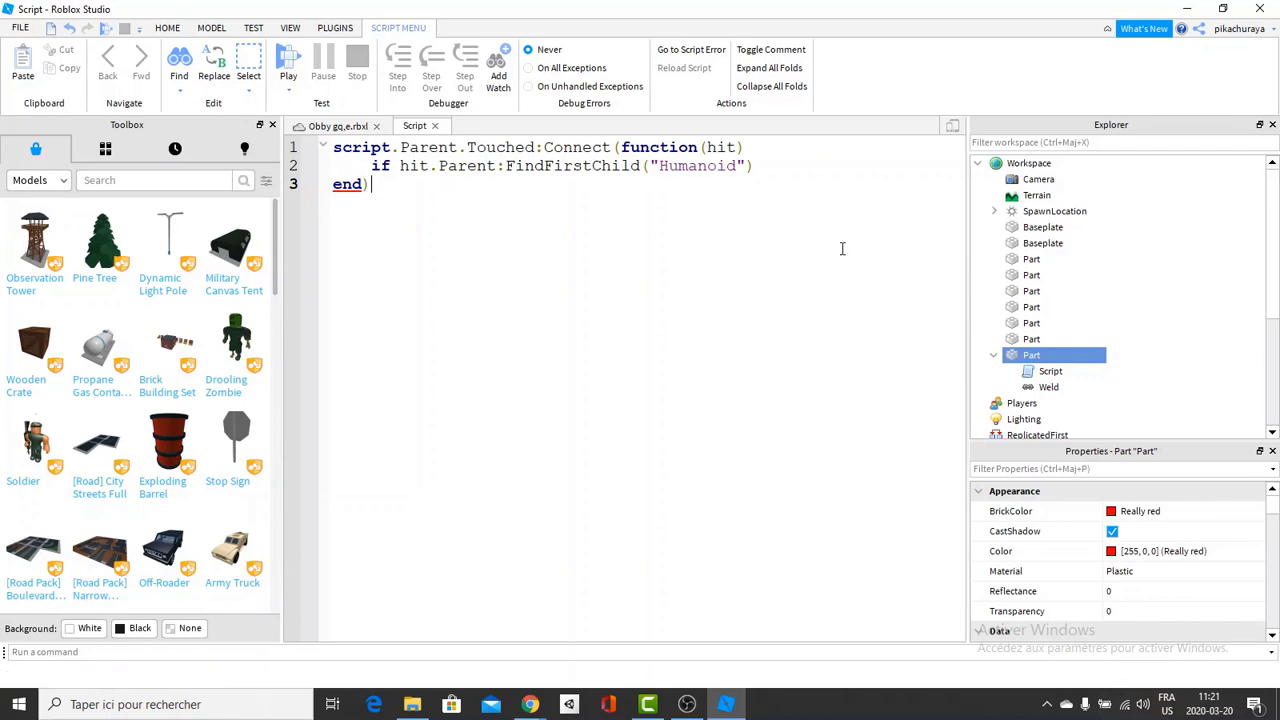
click(866, 167)
text(then)
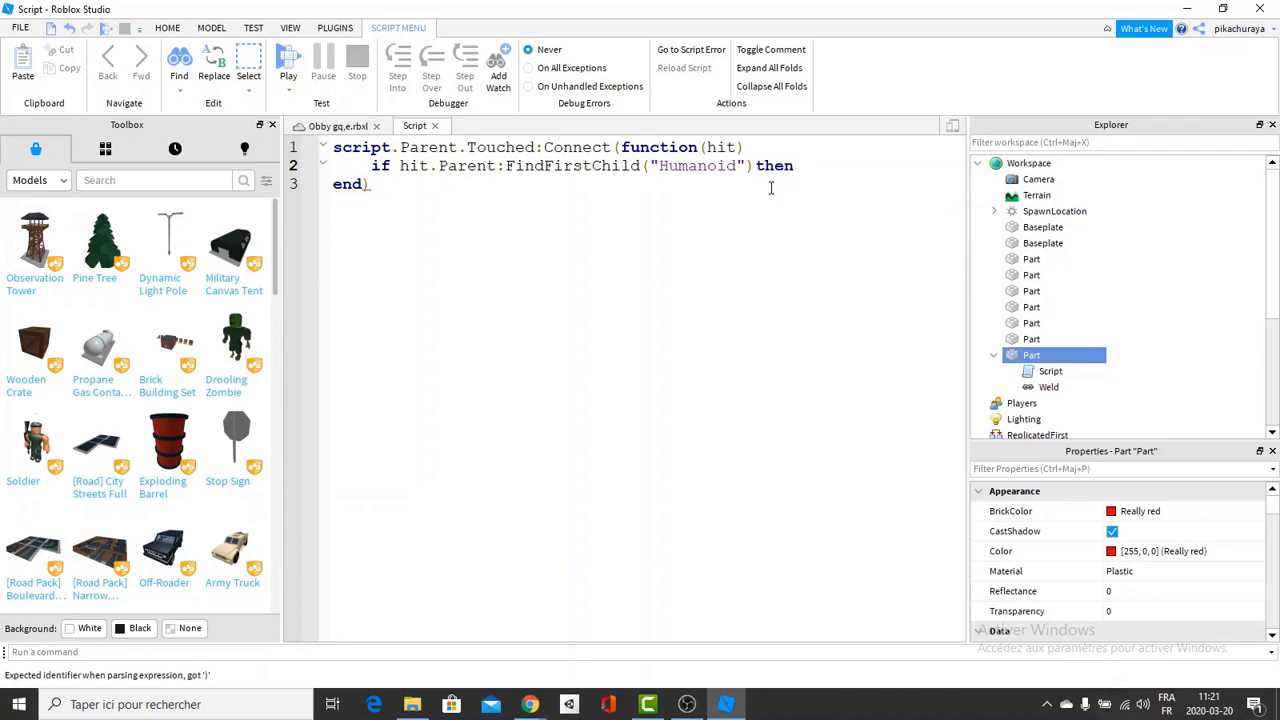
key(Return)
key(alt+shift)
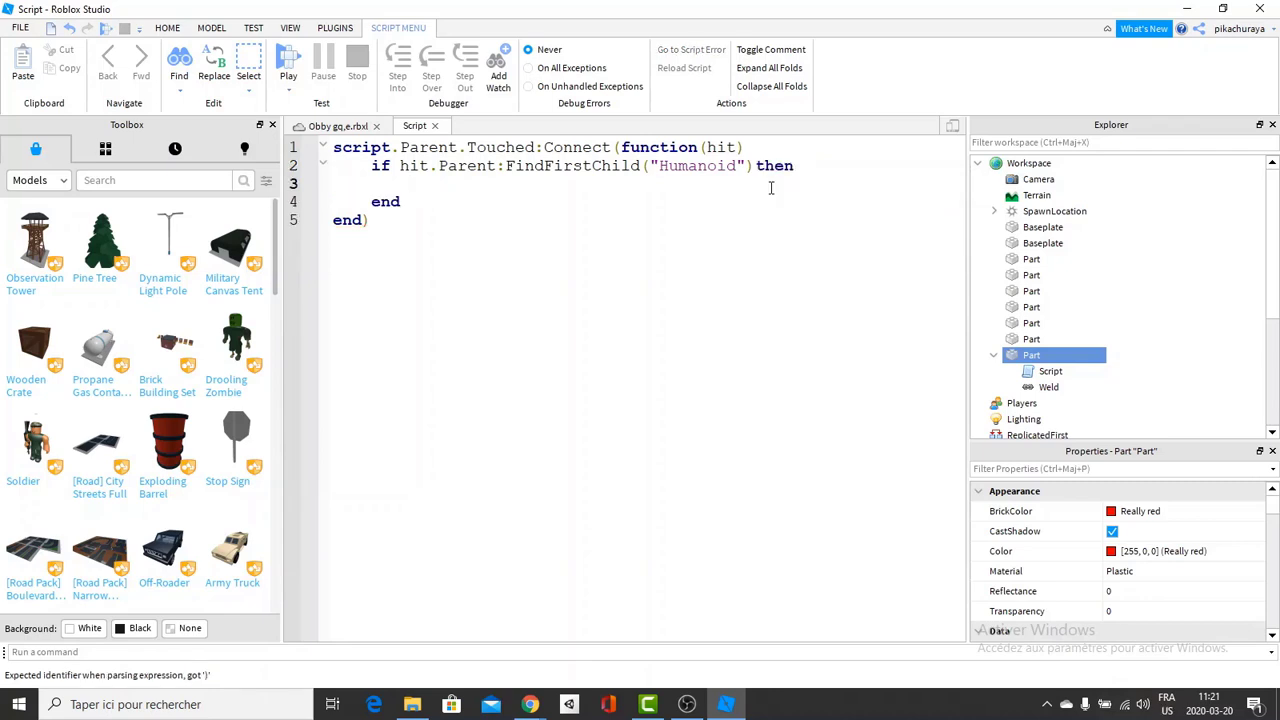
Step: Begin the statement inside the if block with the hit variable
text(i)
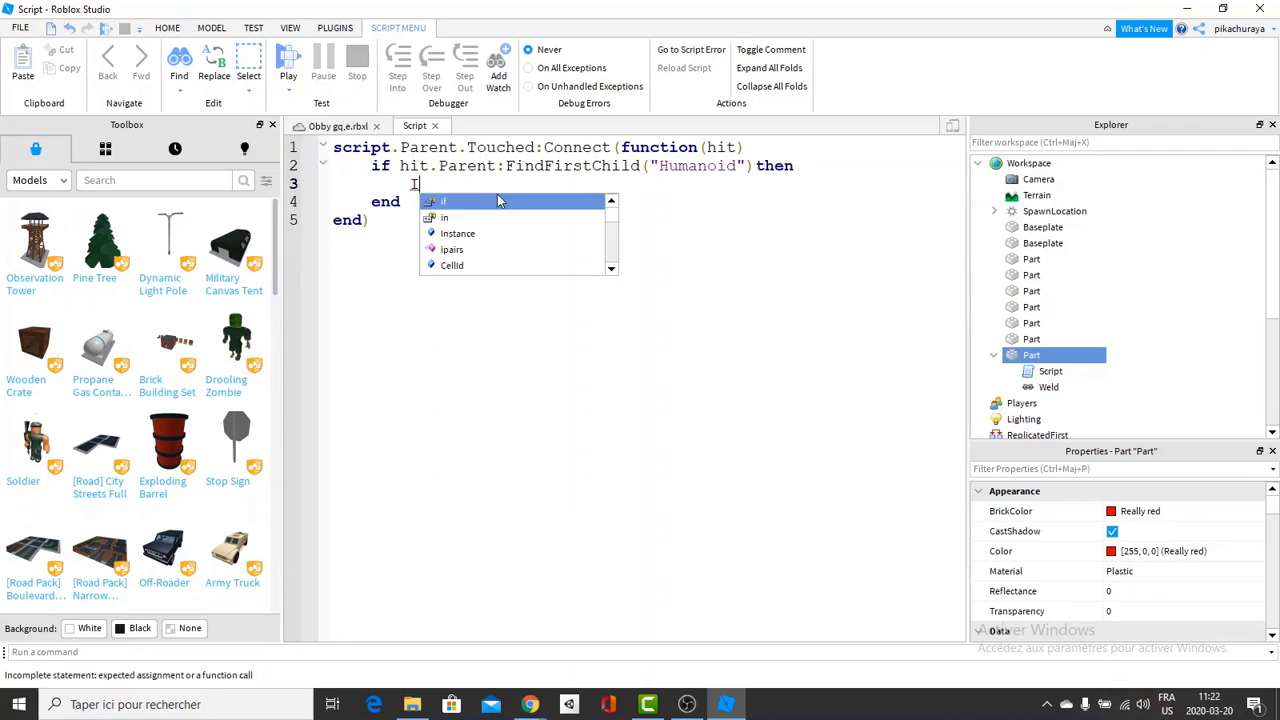
key(BackSpace)
text(HIT)
key(alt+shift)
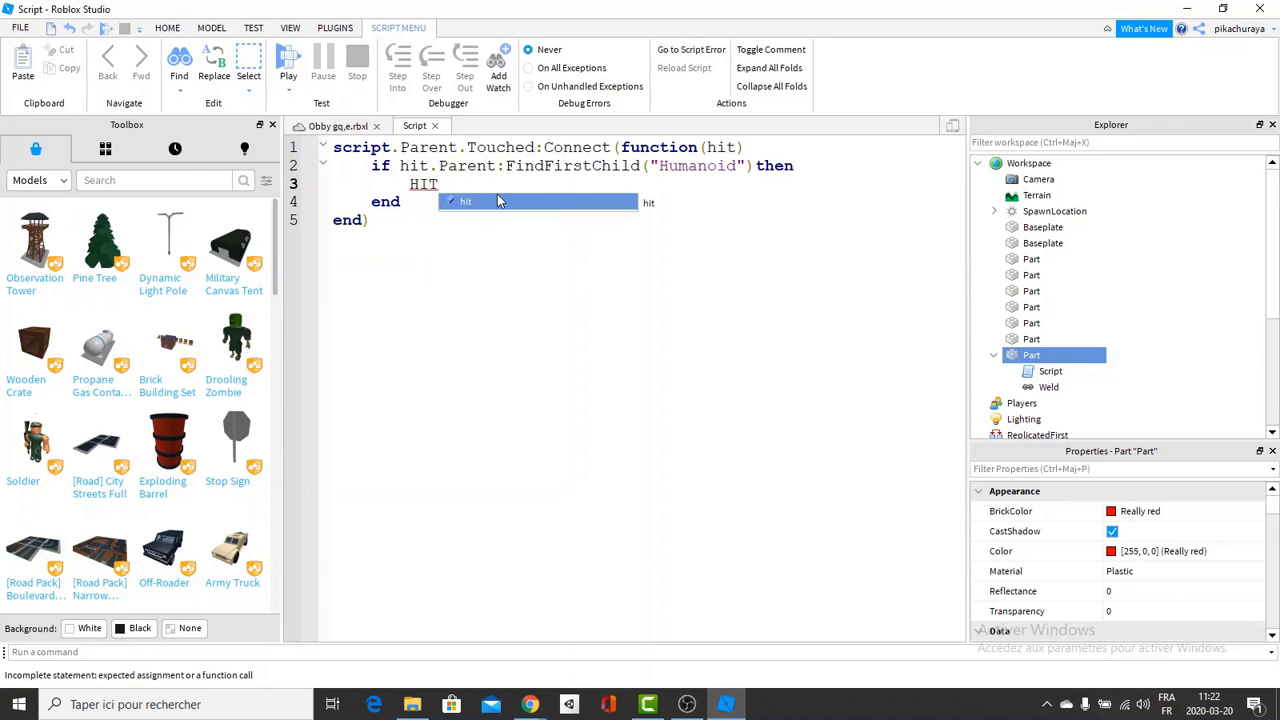
click(497, 200)
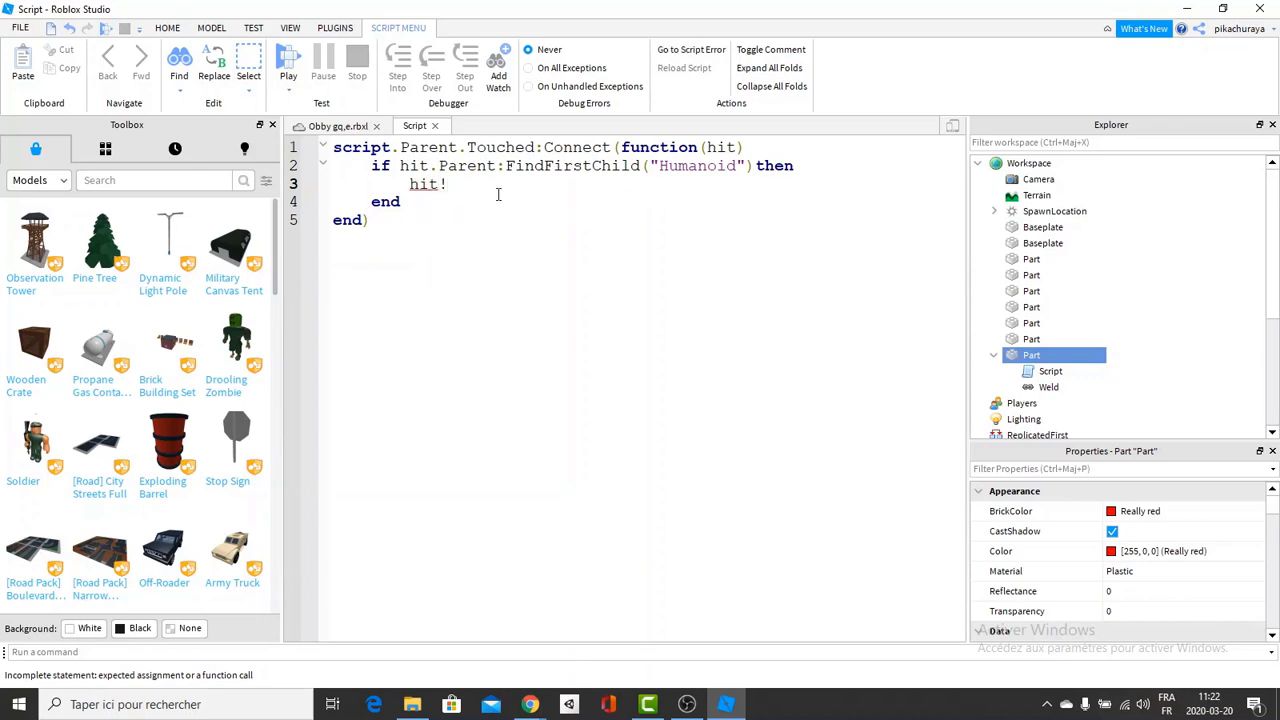
text(:pq)
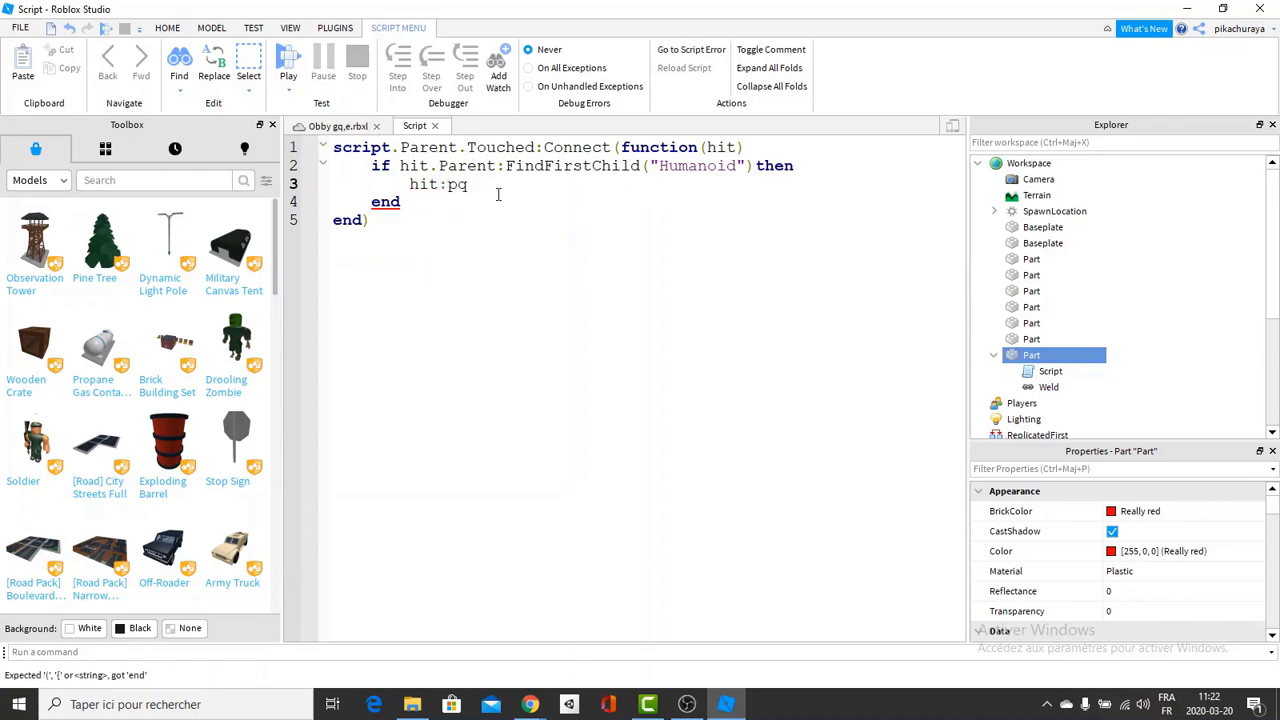
key(BackSpace)
key(BackSpace)
key(BackSpace)
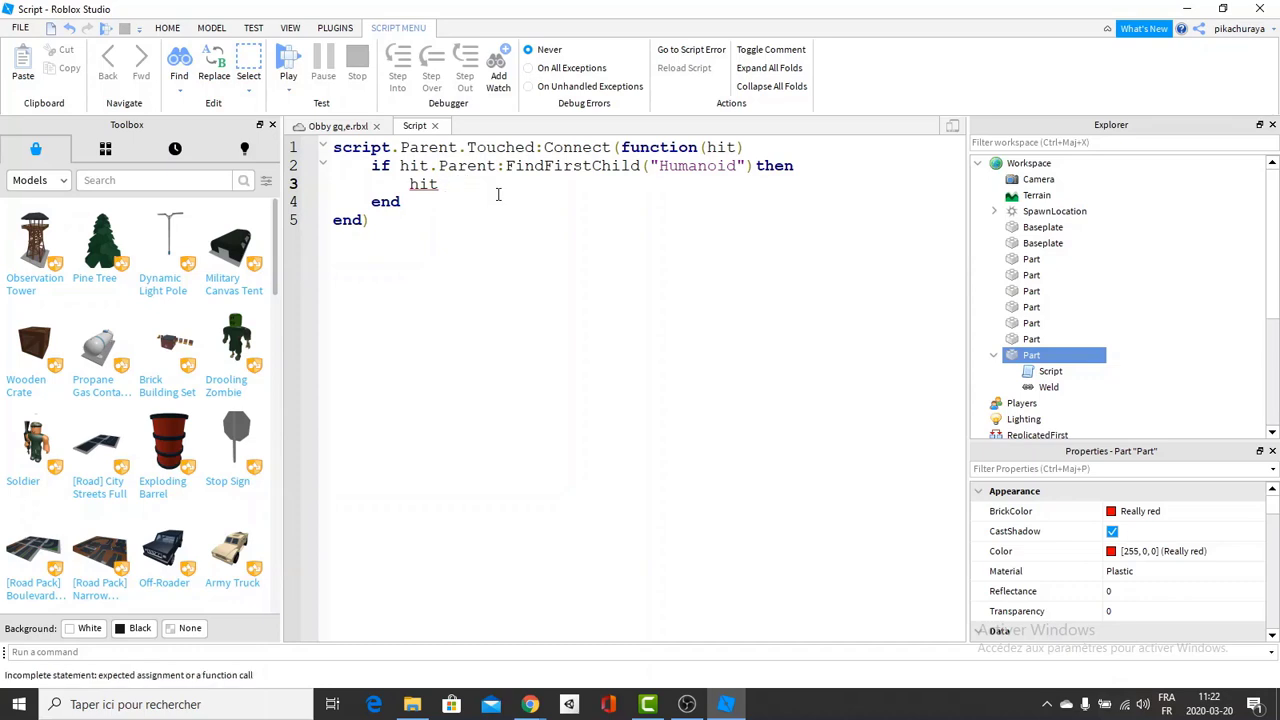
text(:pqre)
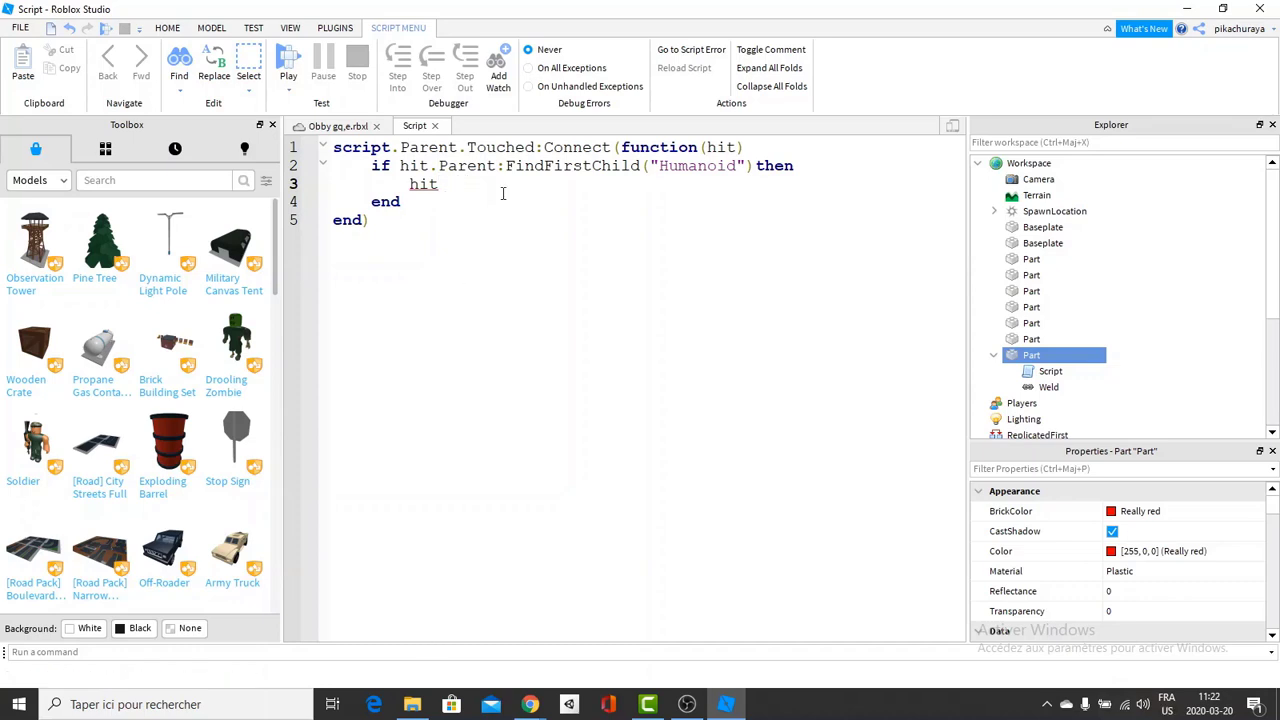
key(alt+shift)
key(BackSpace)
key(BackSpace)
key(BackSpace)
key(BackSpace)
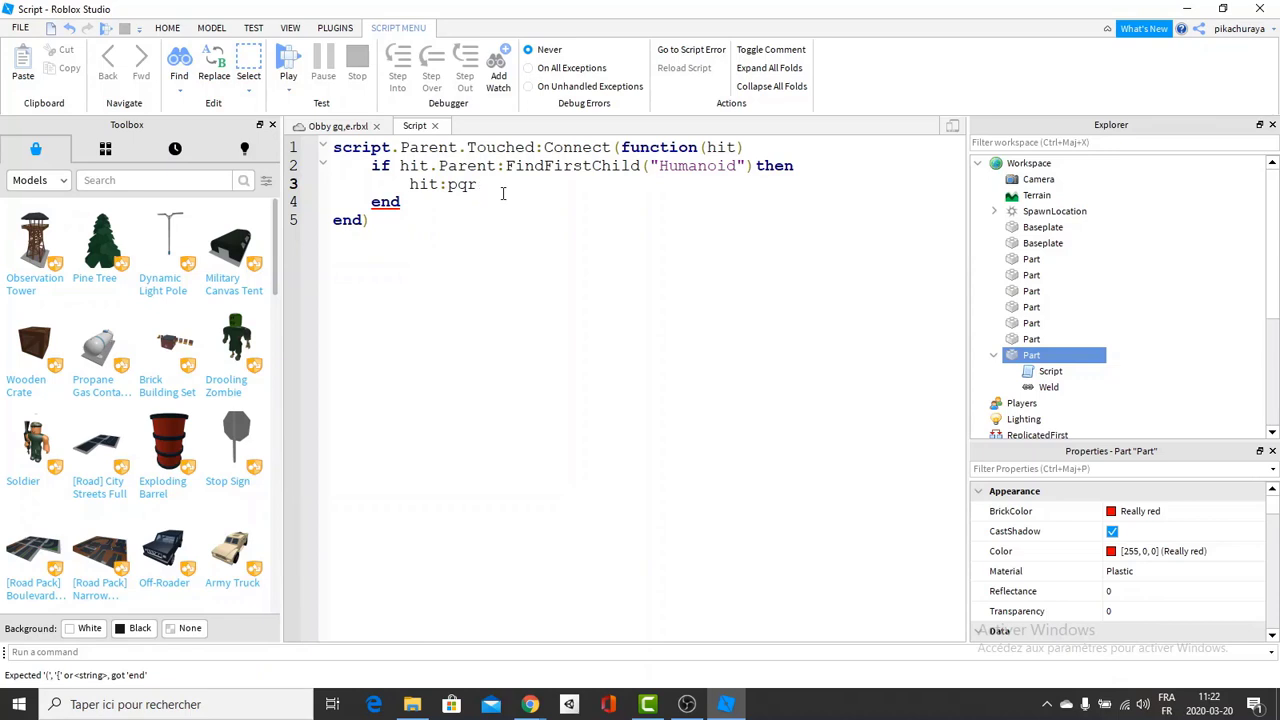
key(BackSpace)
key(alt+shift)
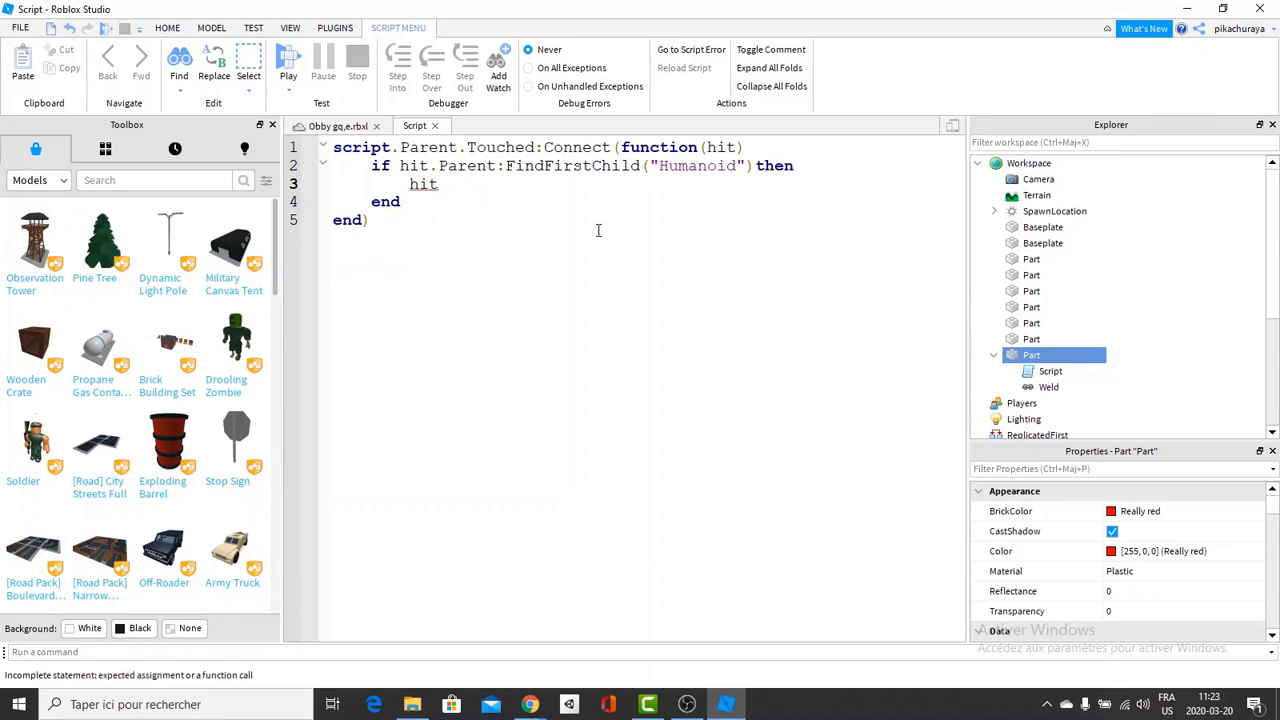
Step: Complete the statement inside the if block as hit.Parent:BreakJoints()
text(.Parent:Bre)
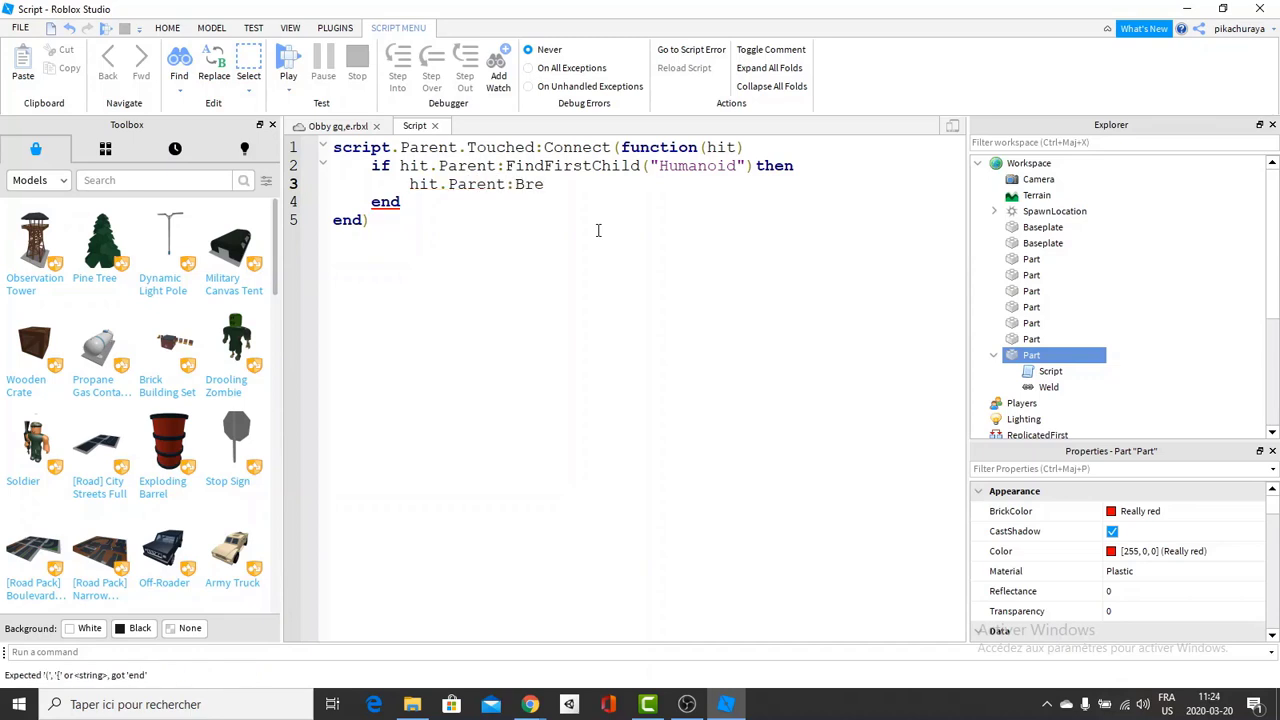
text(akJoints()
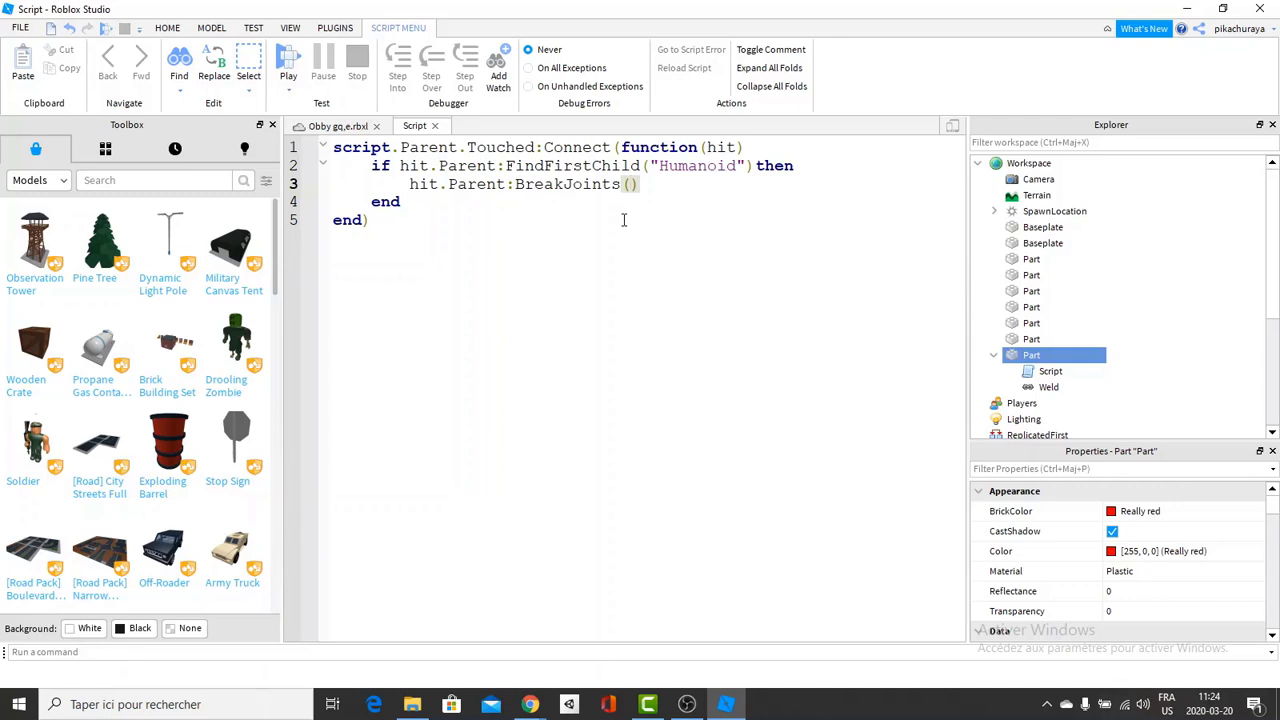
double_click(478, 184)
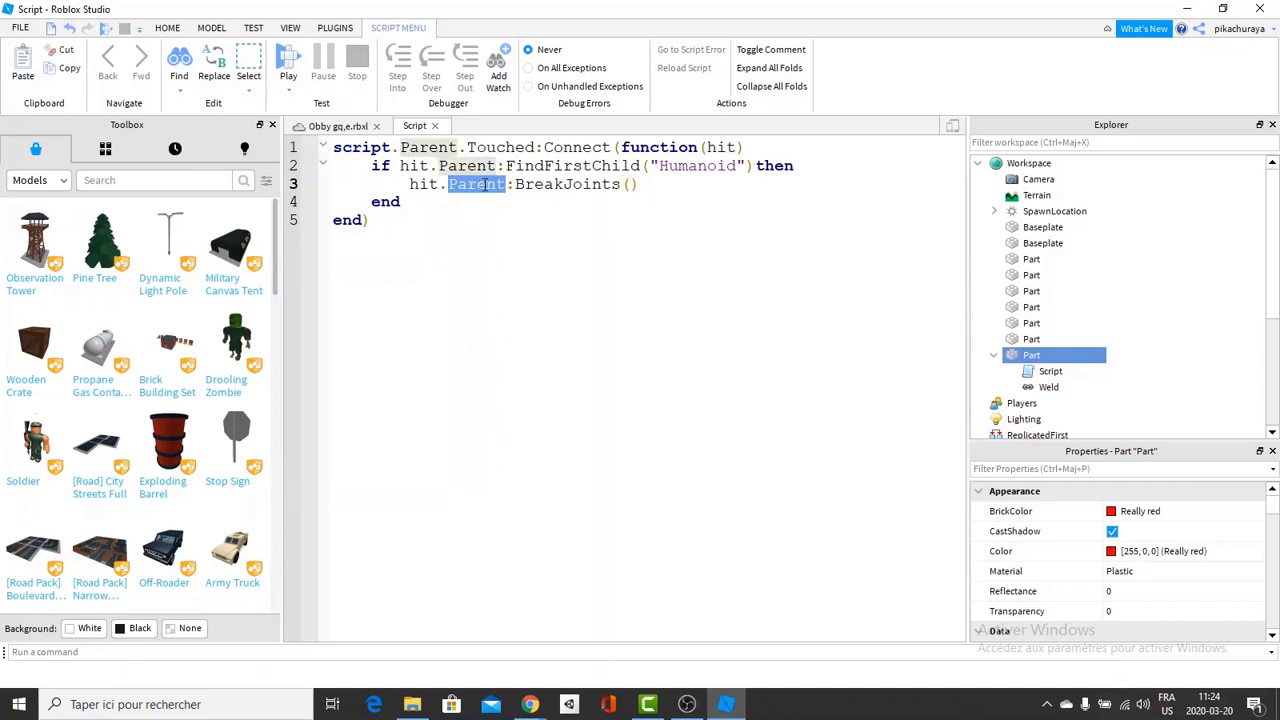
double_click(558, 166)
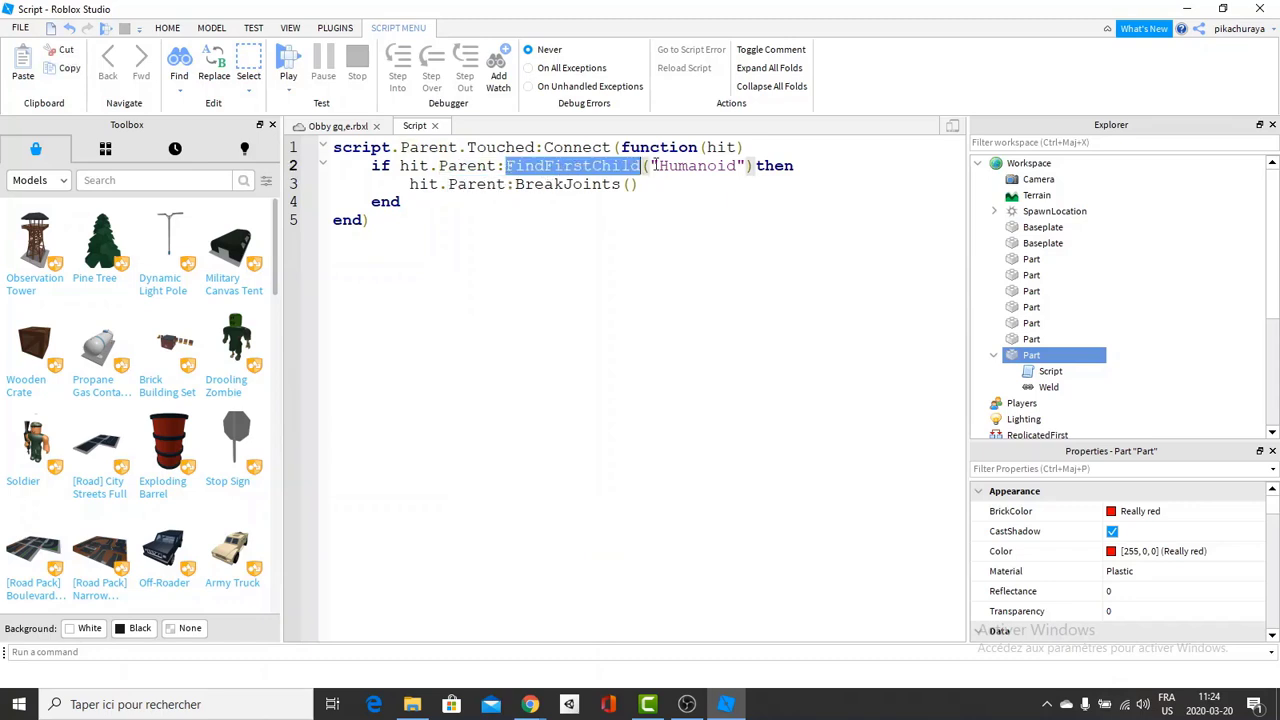
double_click(690, 166)
double_click(636, 166)
click(680, 180)
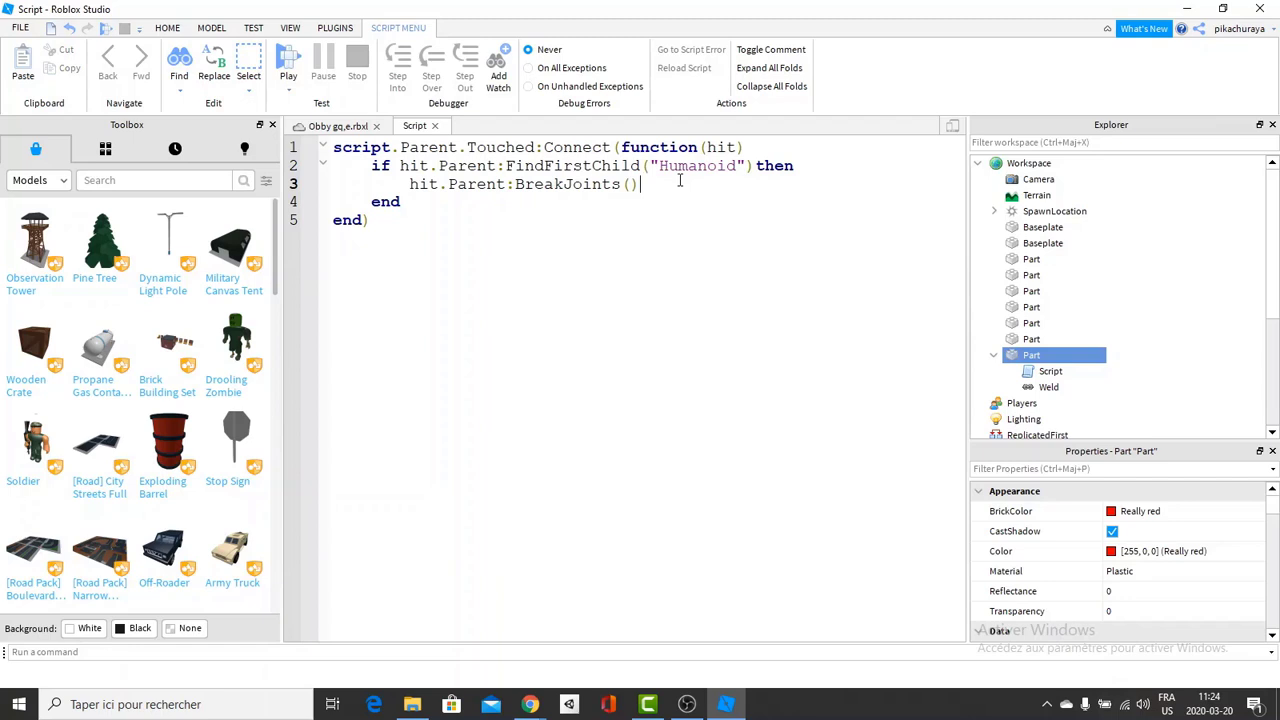
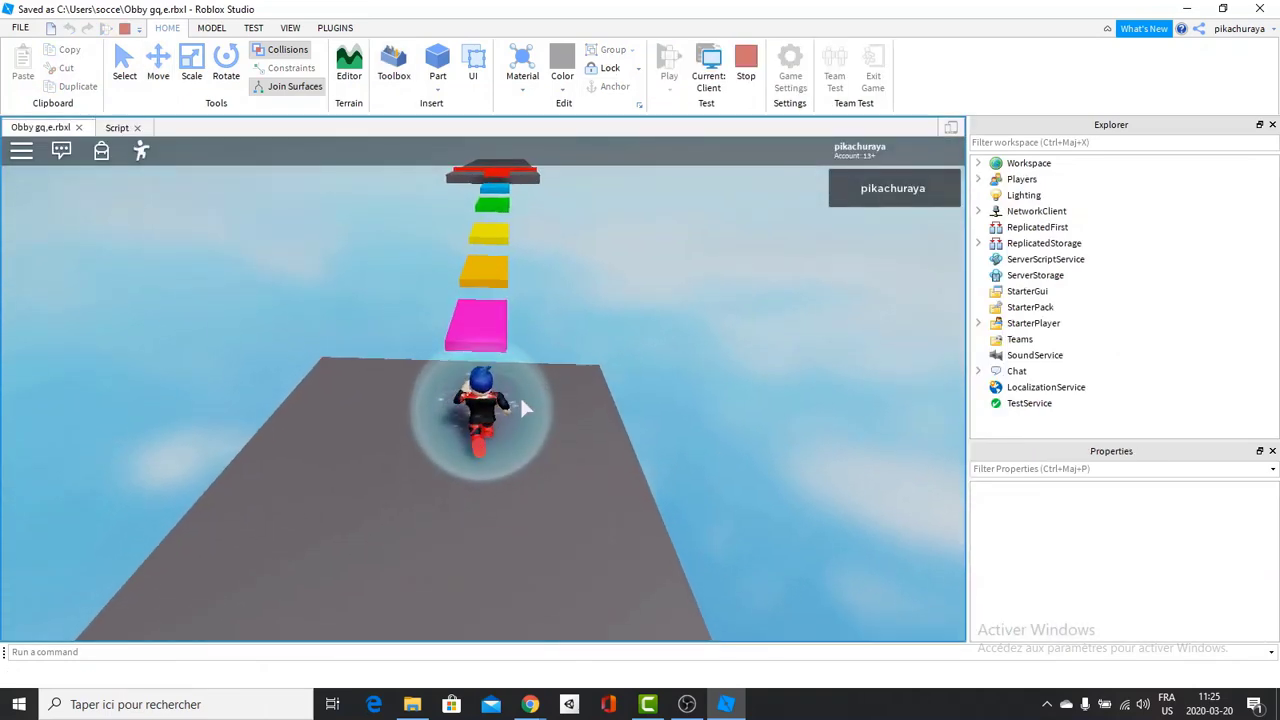
Step: Playtest the obby by running the character across the coloured platforms and over the red bar on the long baseplate
key(w)
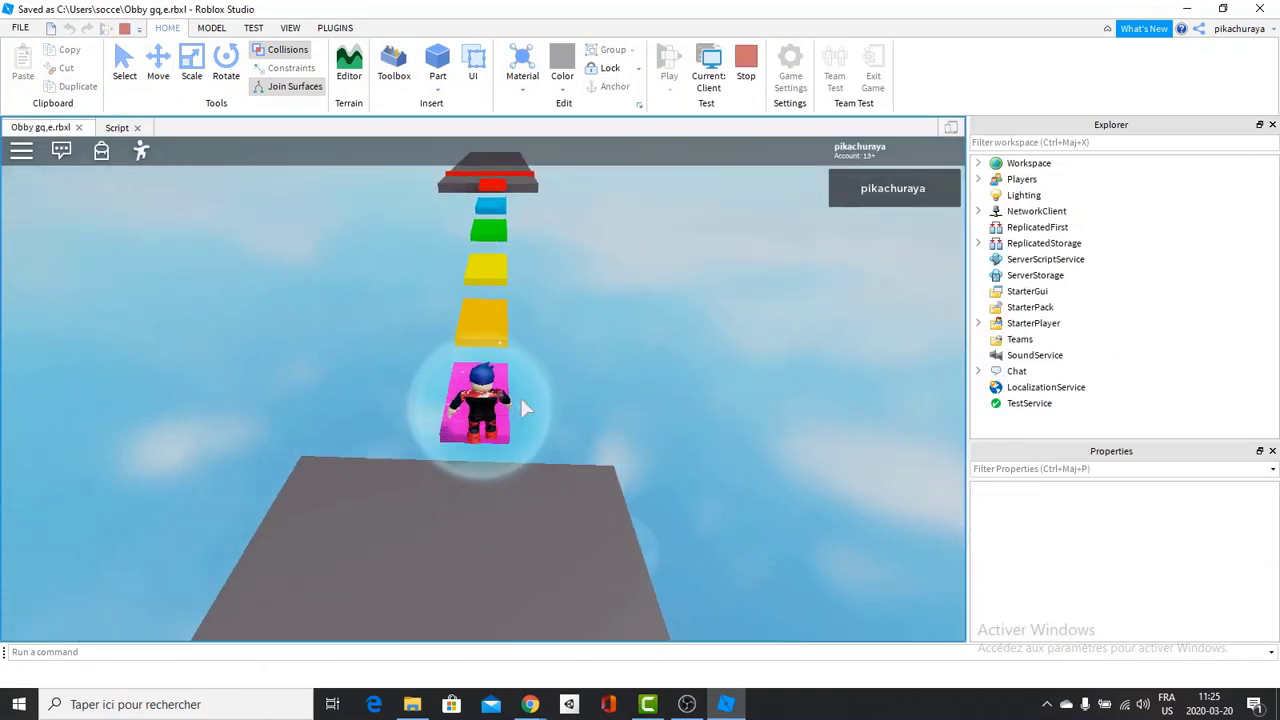
key(w)
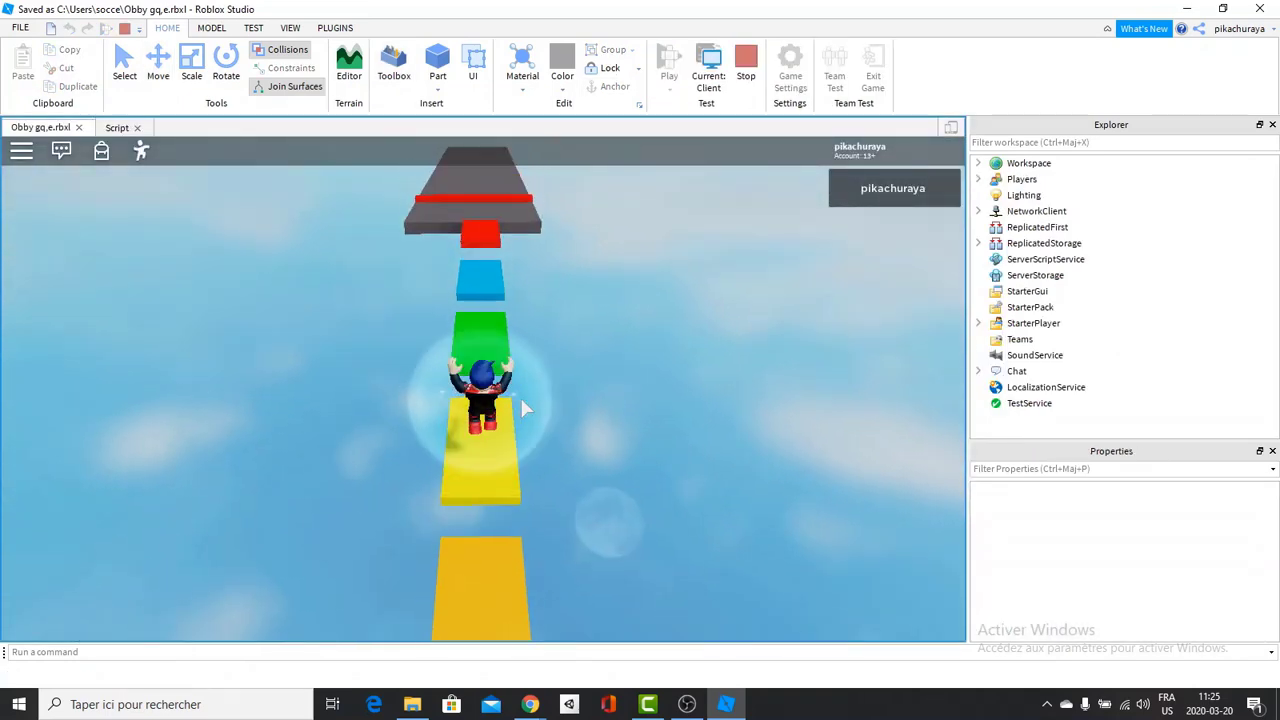
key(w)
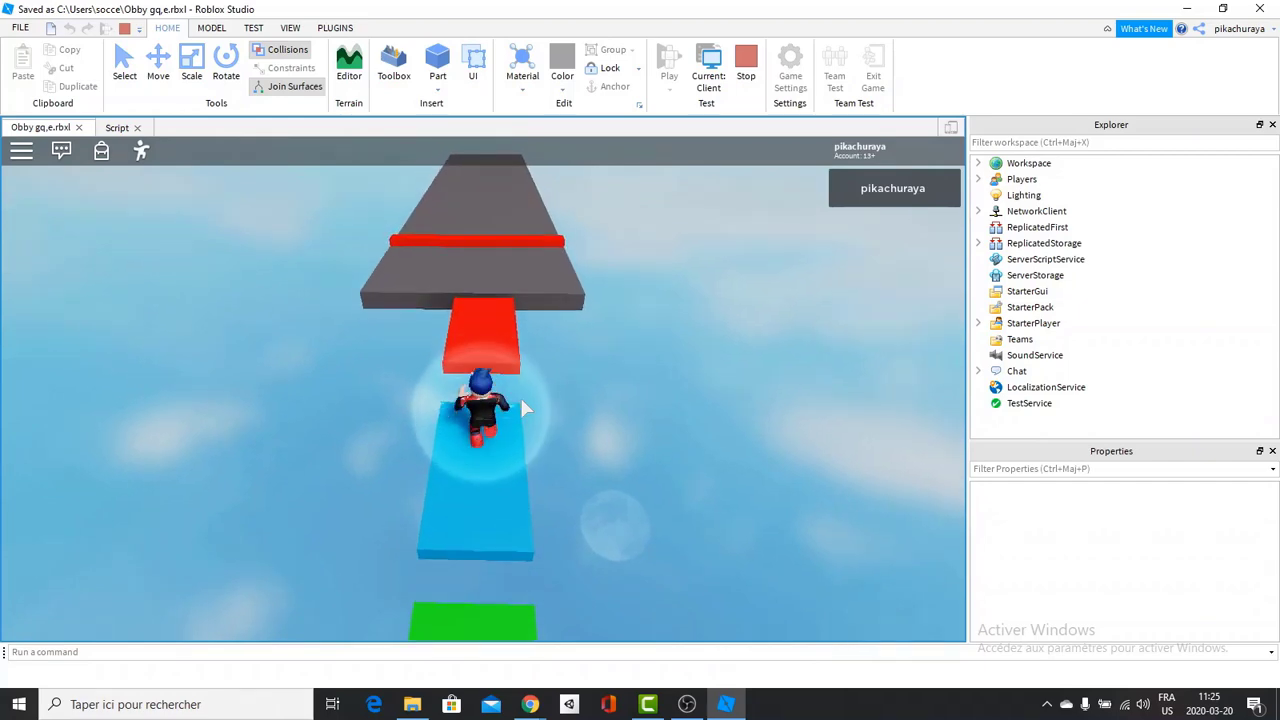
right_drag(521, 399, 521, 399)
key(d)
key(space)
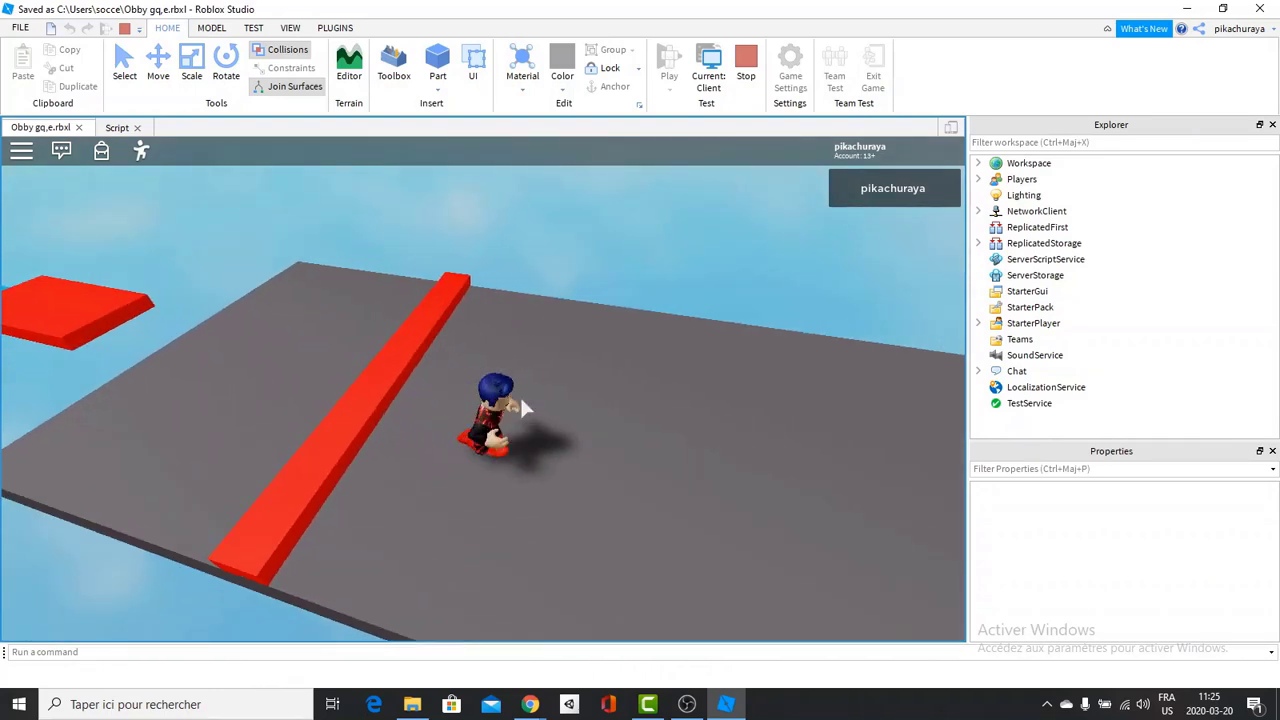
Step: Move the character around the red bar and into it to test the touch script in the playtest
key(a)
key(d)
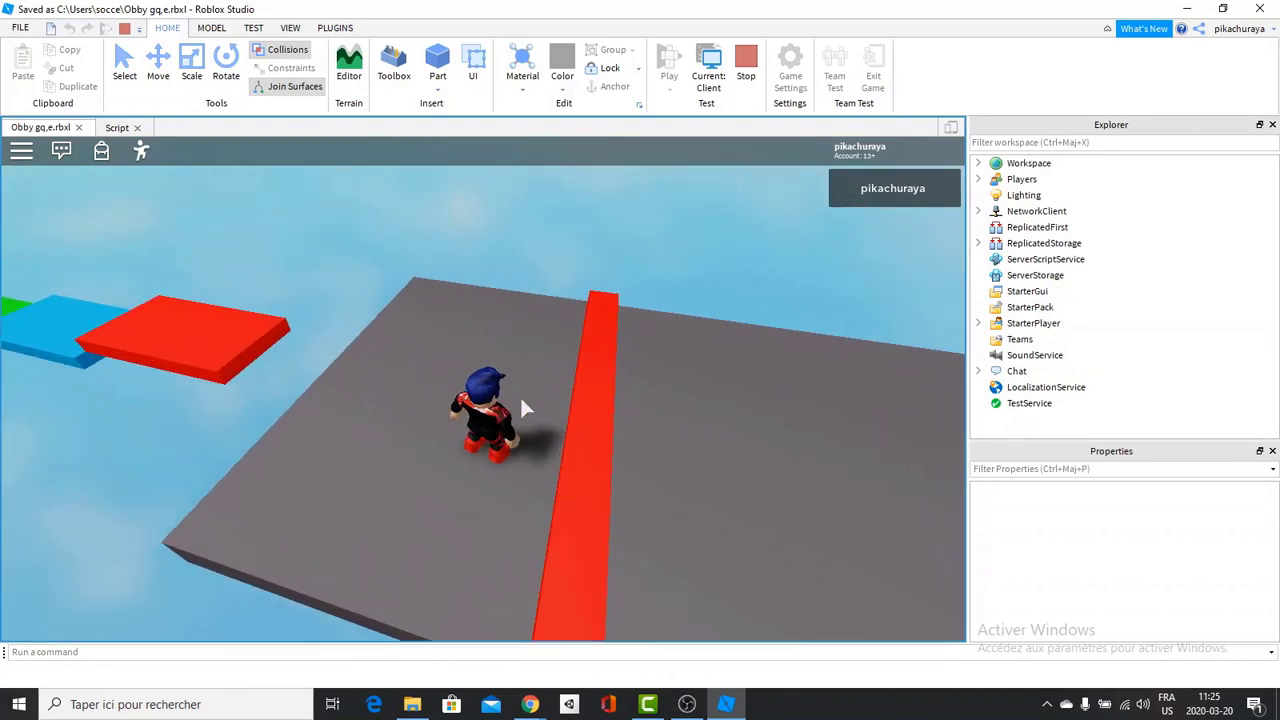
right_drag(521, 399, 521, 399)
scroll(521, 399, down, 3)
right_drag(443, 411, 447, 422)
scroll(443, 411, up, 2)
scroll(446, 414, down, 1)
scroll(446, 414, up, 2)
scroll(445, 414, up, 2)
key(s)
key(space)
key(space)
key(a)
key(w)
key(s)
key(space)
scroll(445, 414, up, 3)
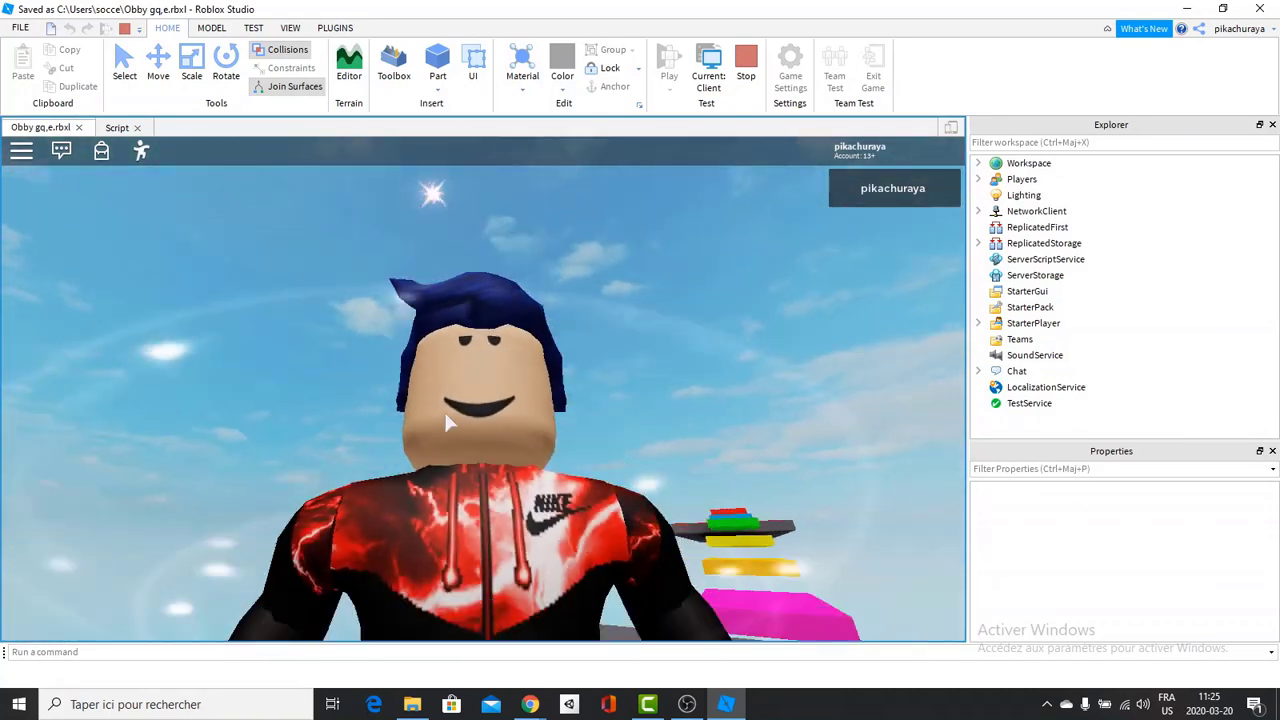
scroll(447, 422, down, 5)
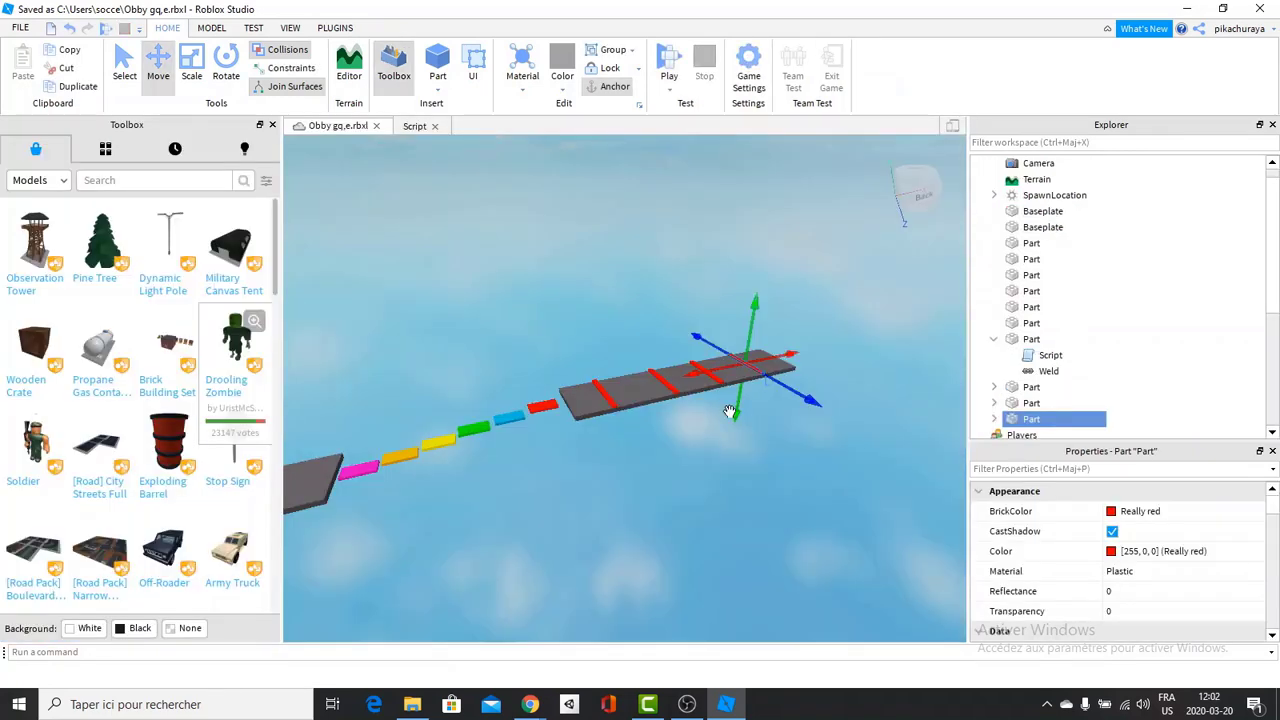
Step: Examine the row of red bars on the long baseplate from several angles
right_drag(745, 415, 730, 412)
key(w)
key(d)
key(s)
key(w)
key(a)
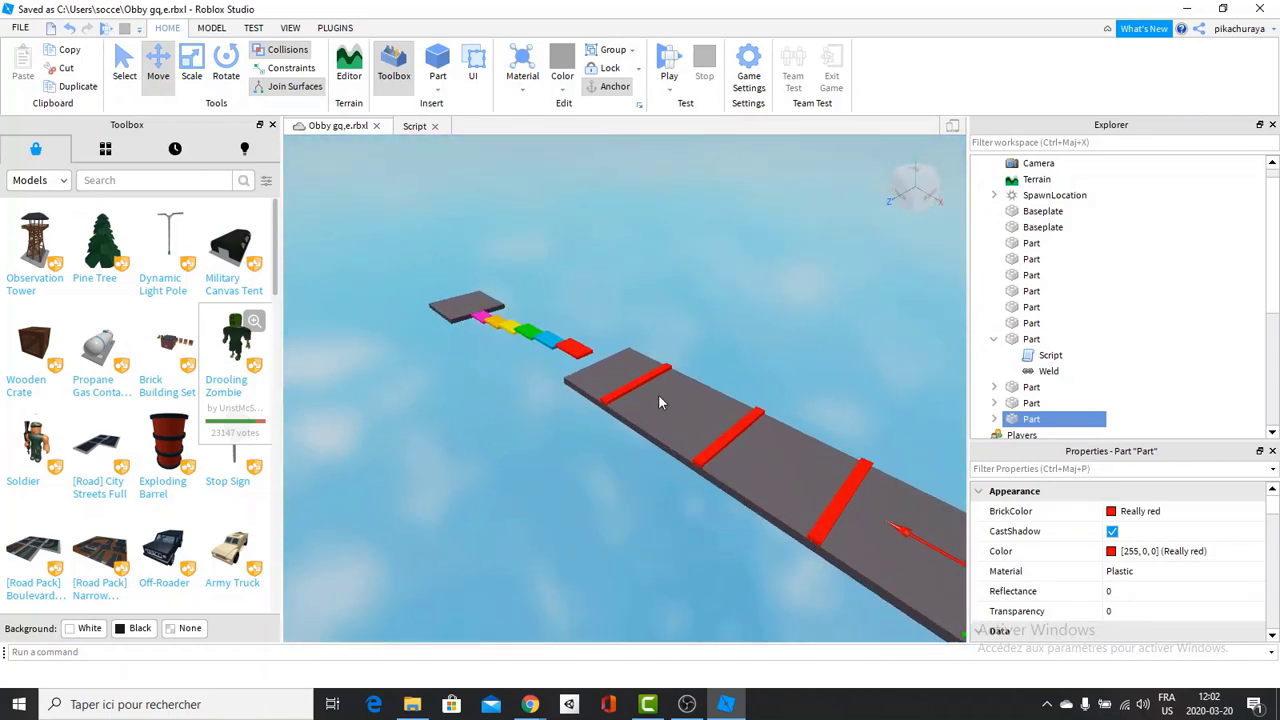
Step: Group the four scripted red bars on the long baseplate into one model
click(675, 420)
key(w)
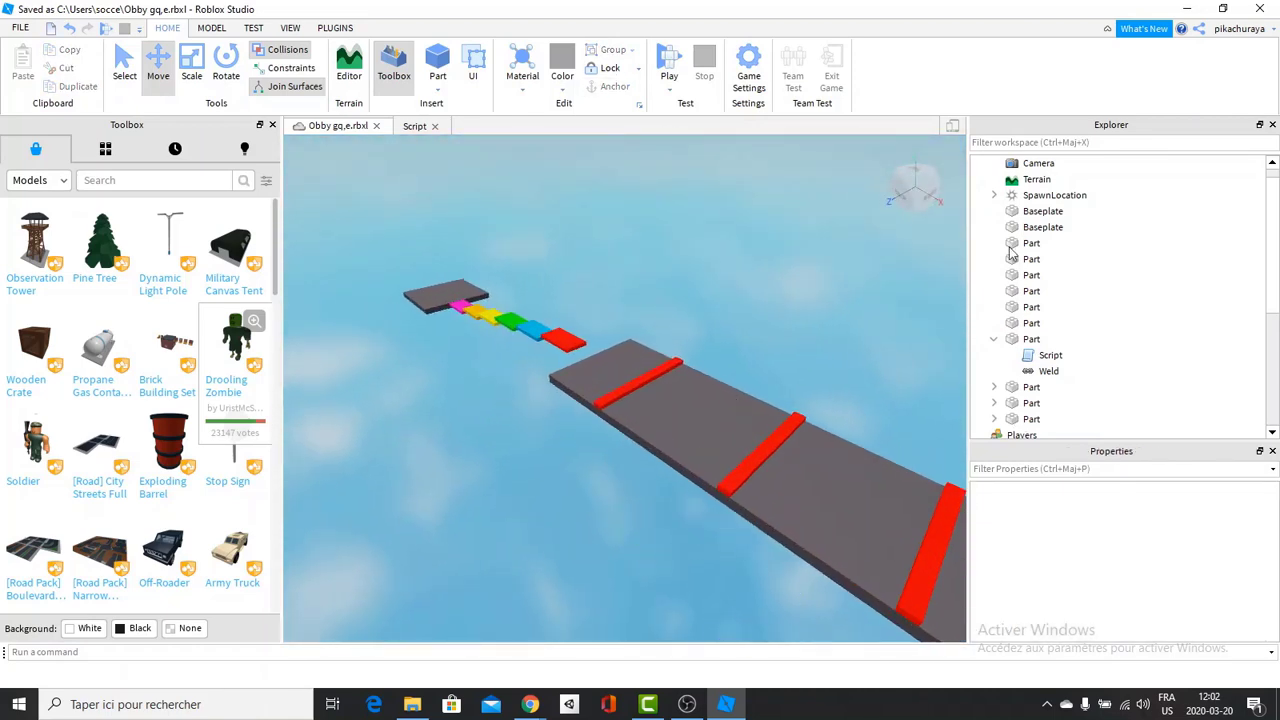
click(993, 339)
click(1020, 340)
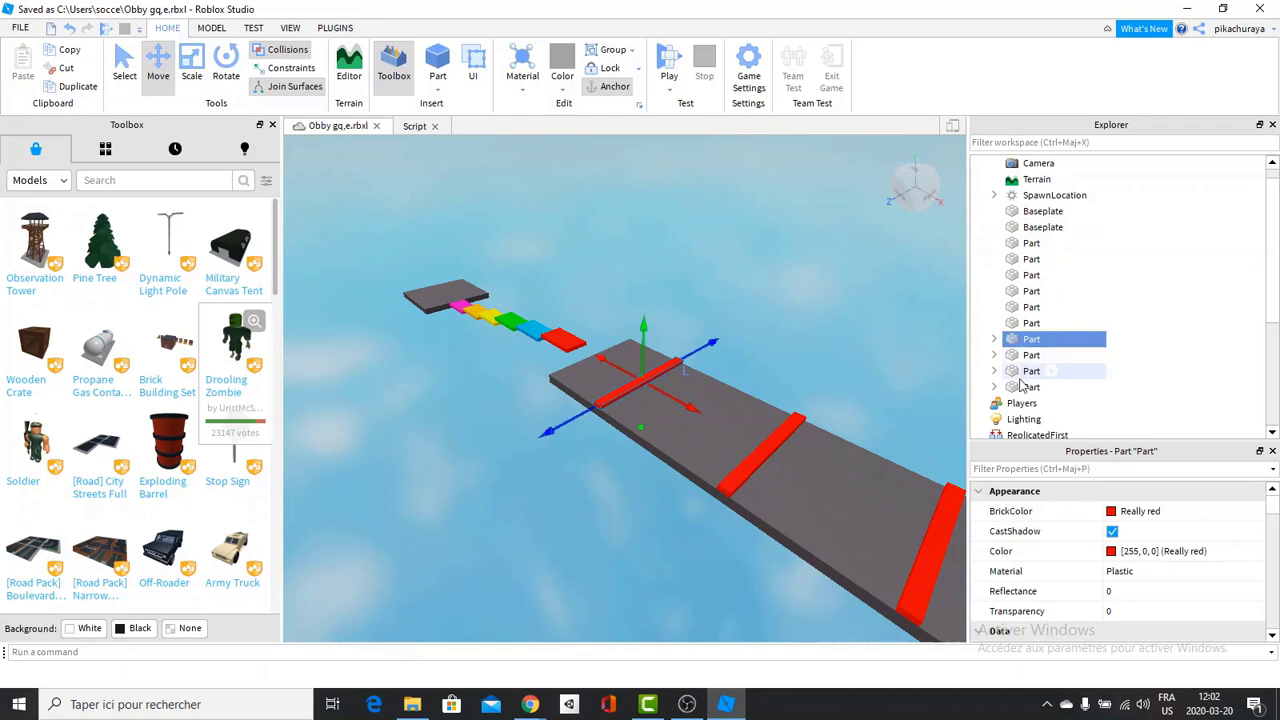
shift+click(1022, 387)
right_click(1046, 385)
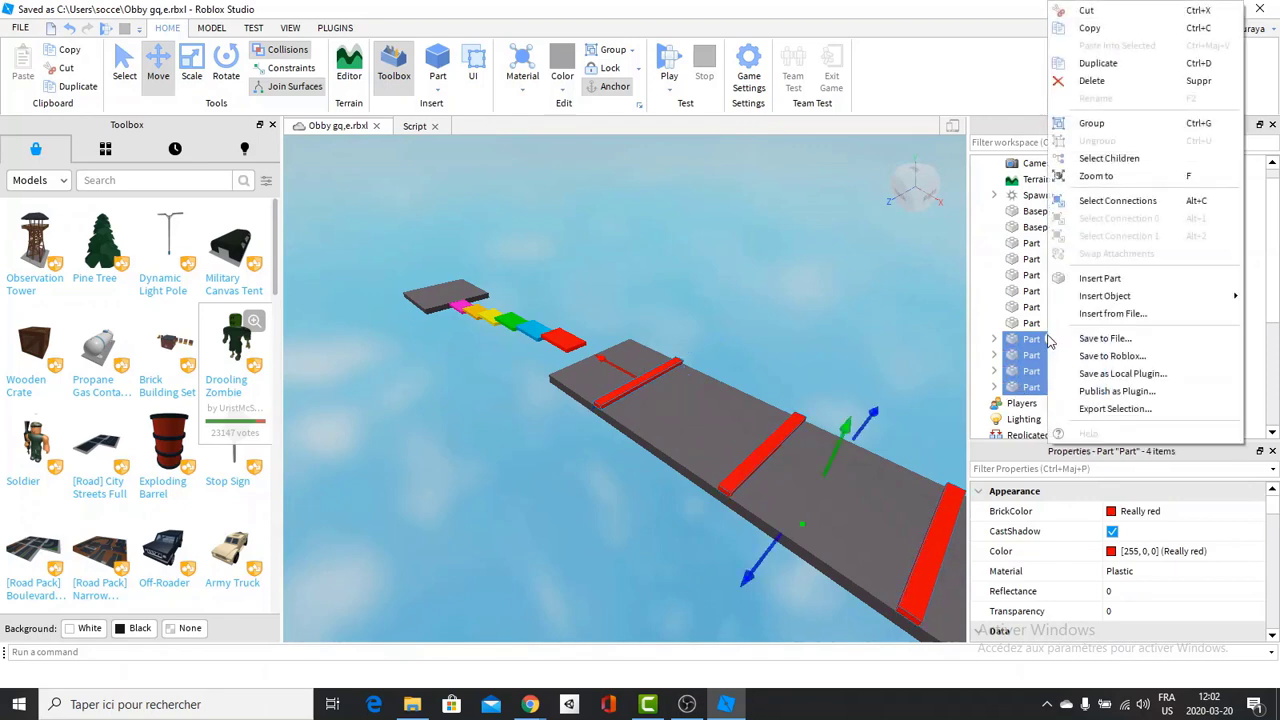
click(1094, 126)
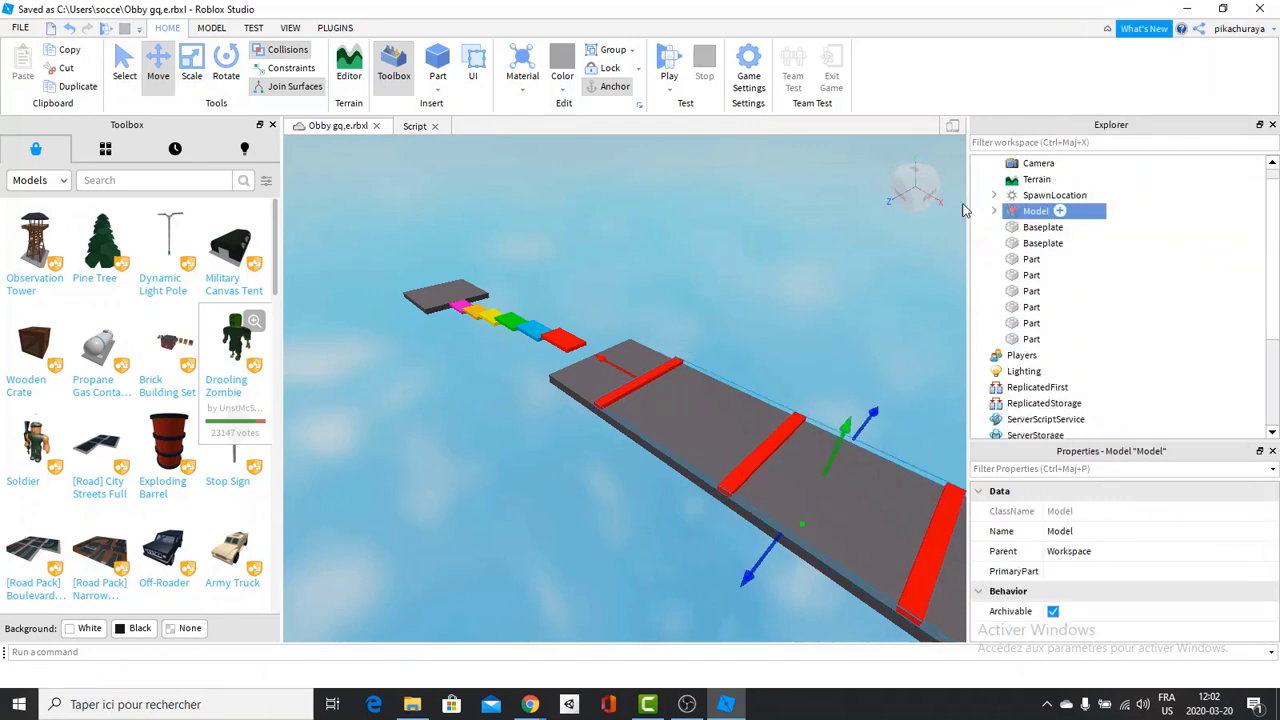
Step: Rename the new model of red bars as KillBricks
key(f)
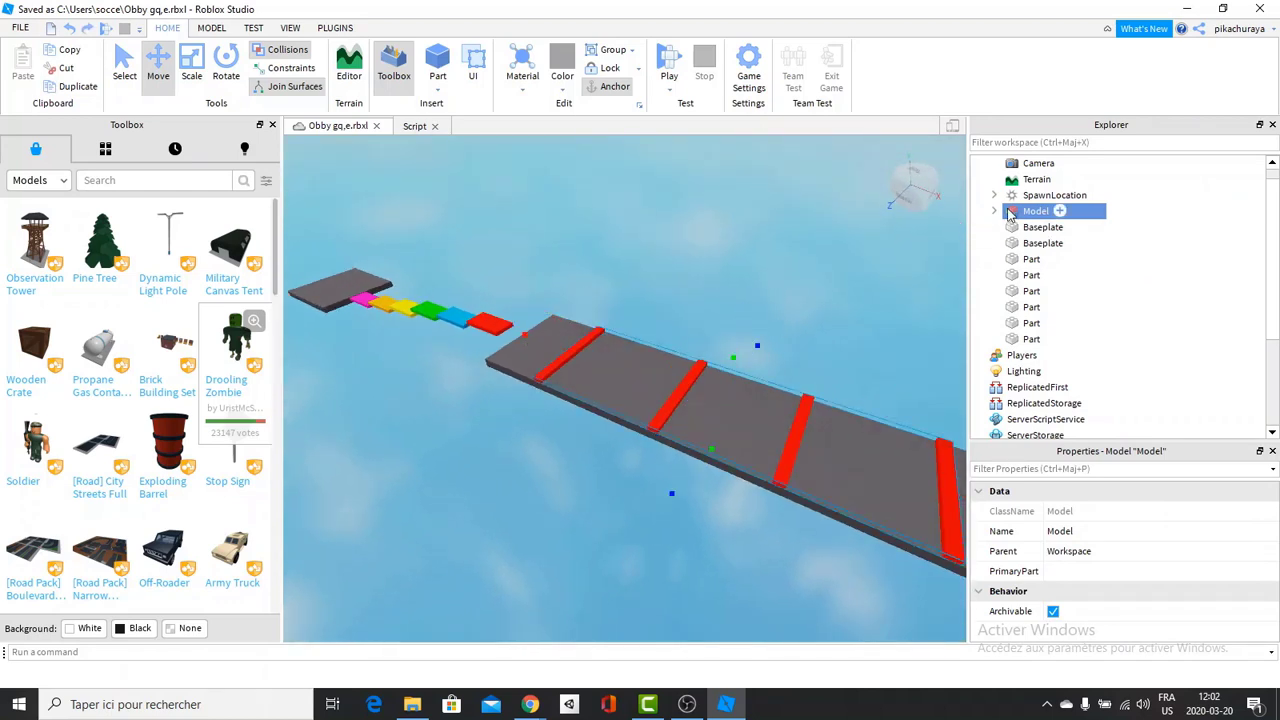
double_click(1037, 215)
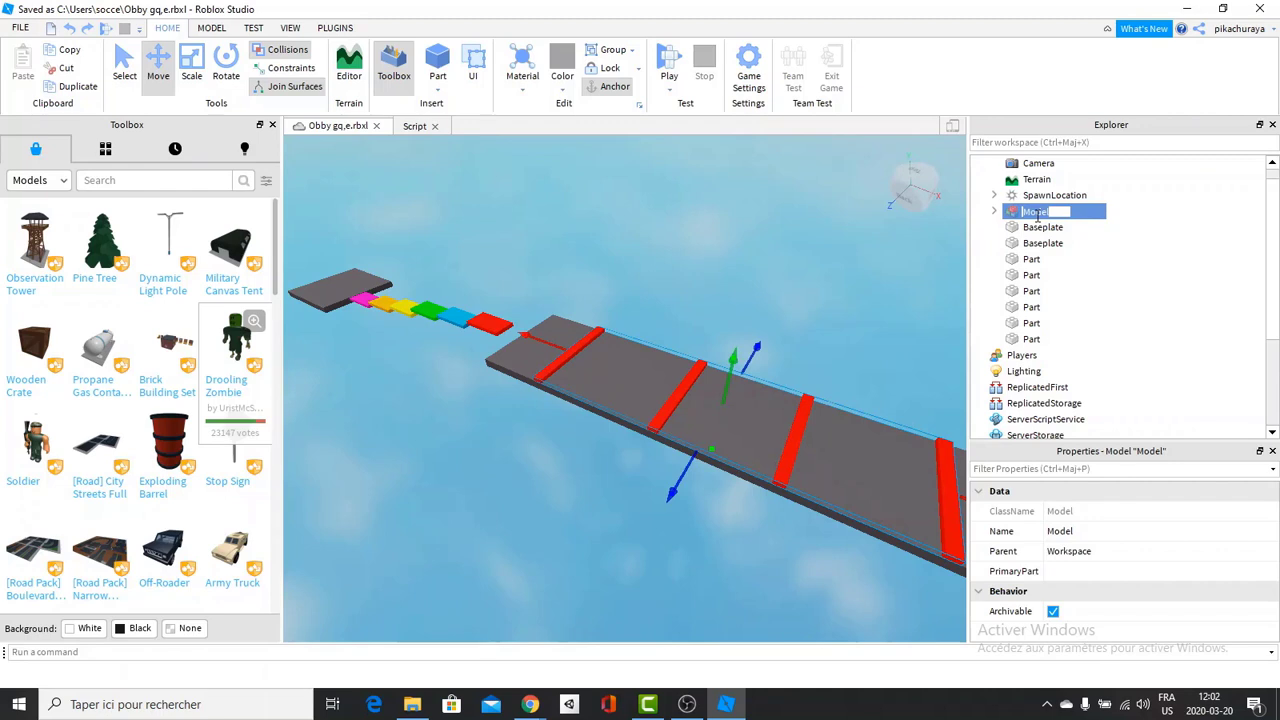
key(BackSpace)
text(KillBricks)
key(Return)
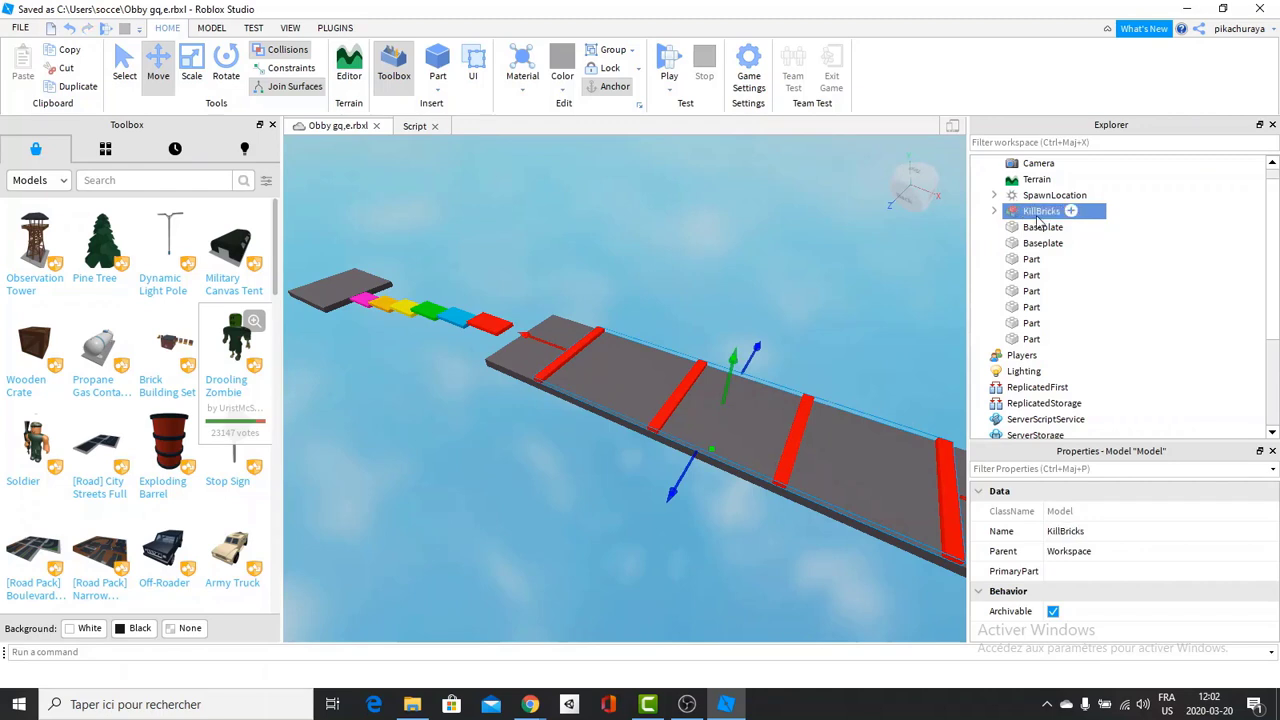
Step: Move the long baseplate into the KillBricks model and collapse the model in the object tree
click(1028, 229)
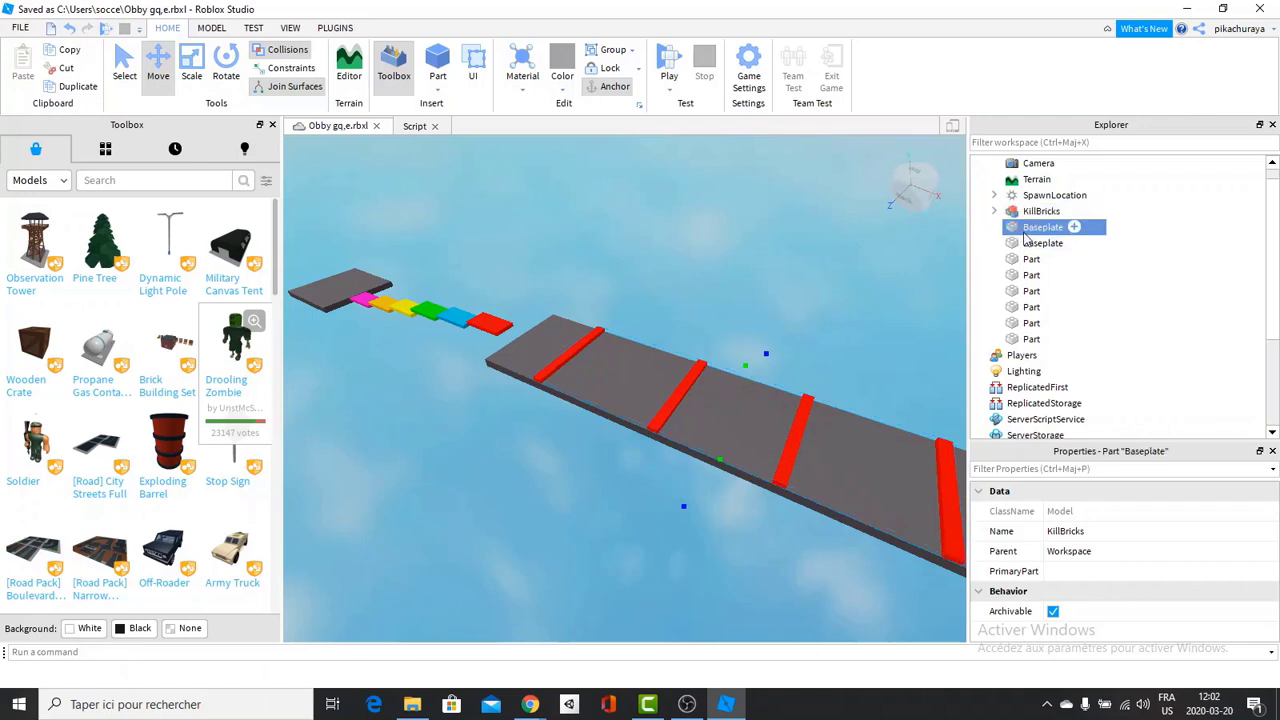
click(1027, 259)
click(1025, 229)
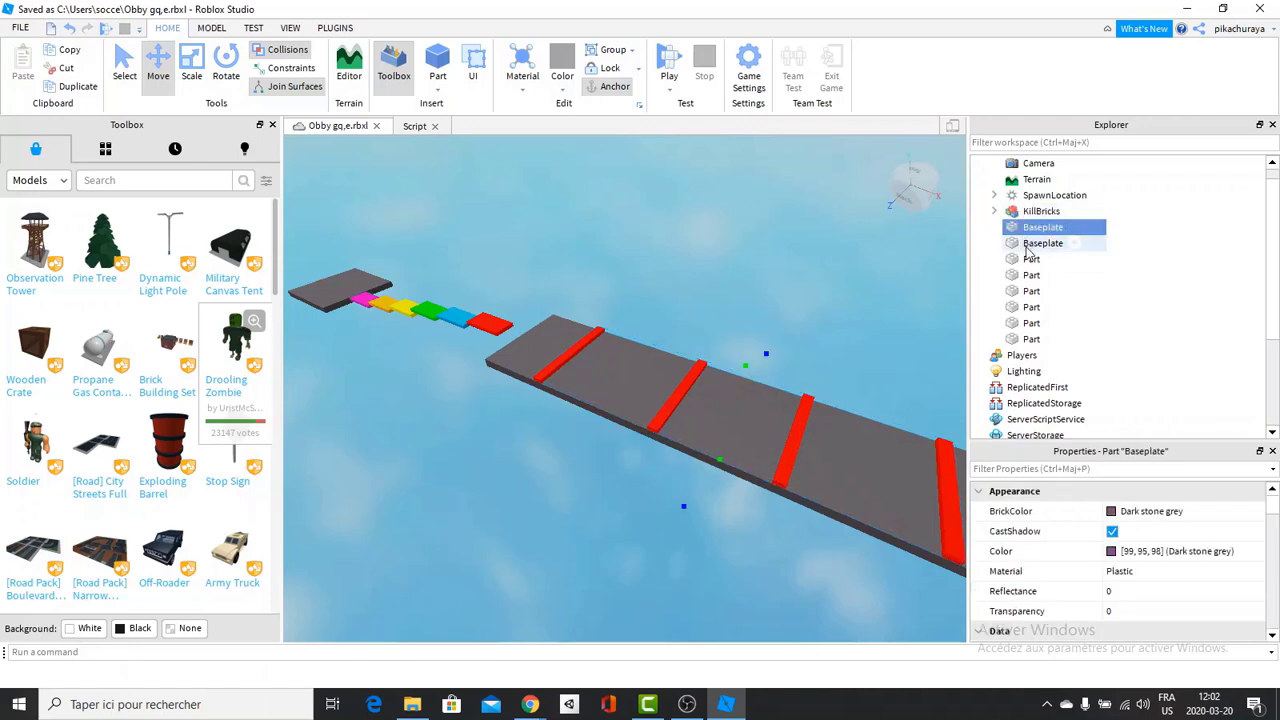
drag(1030, 253, 1030, 215)
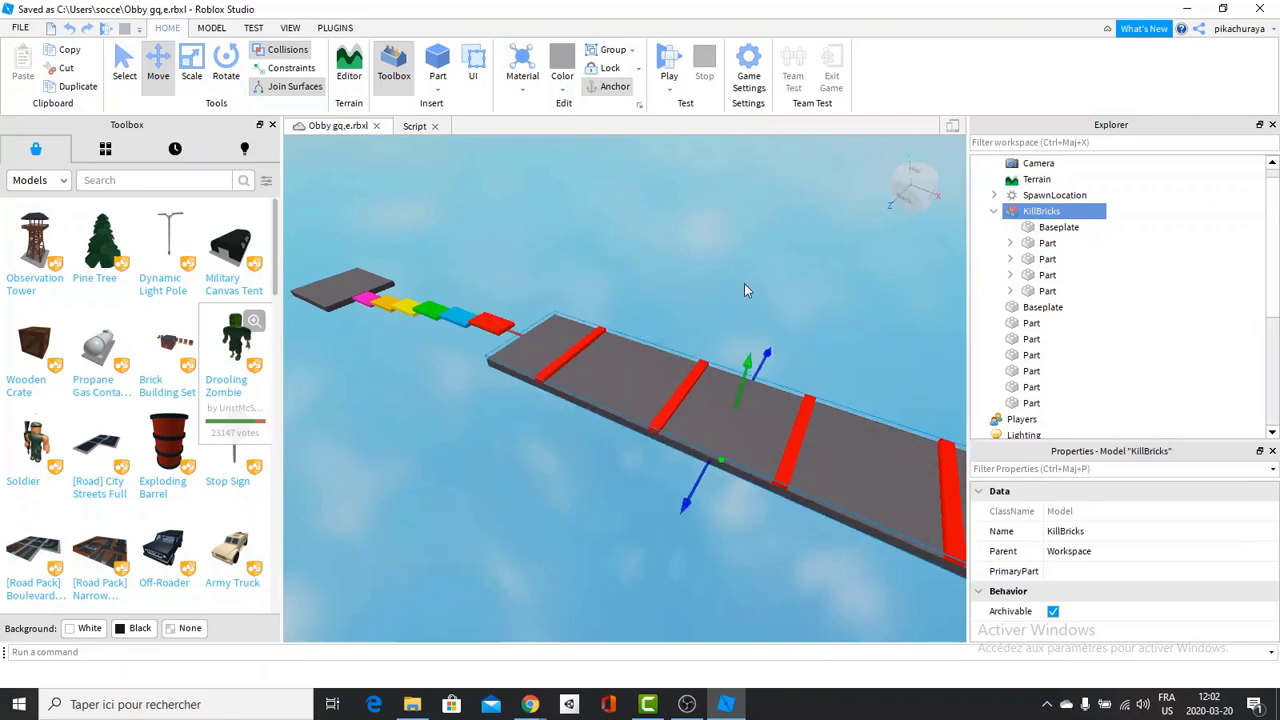
key(f)
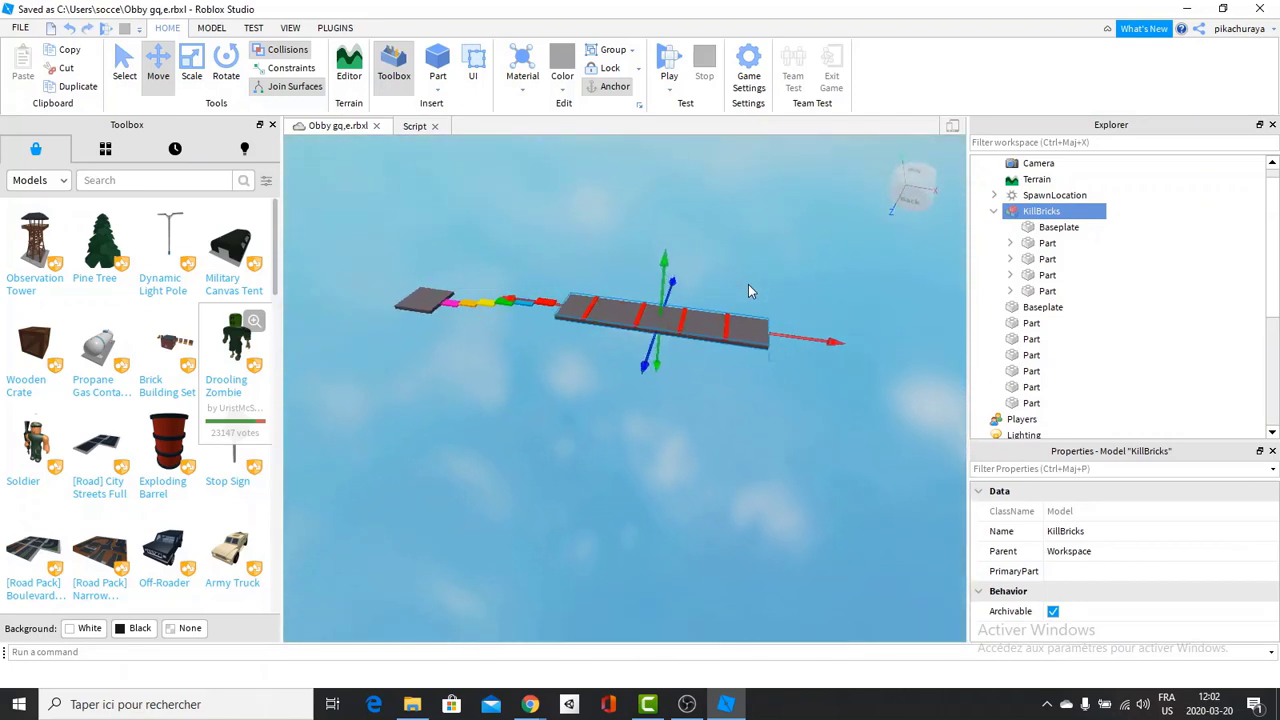
click(993, 211)
Step: Search the model library for "ball"
right_drag(785, 254, 785, 254)
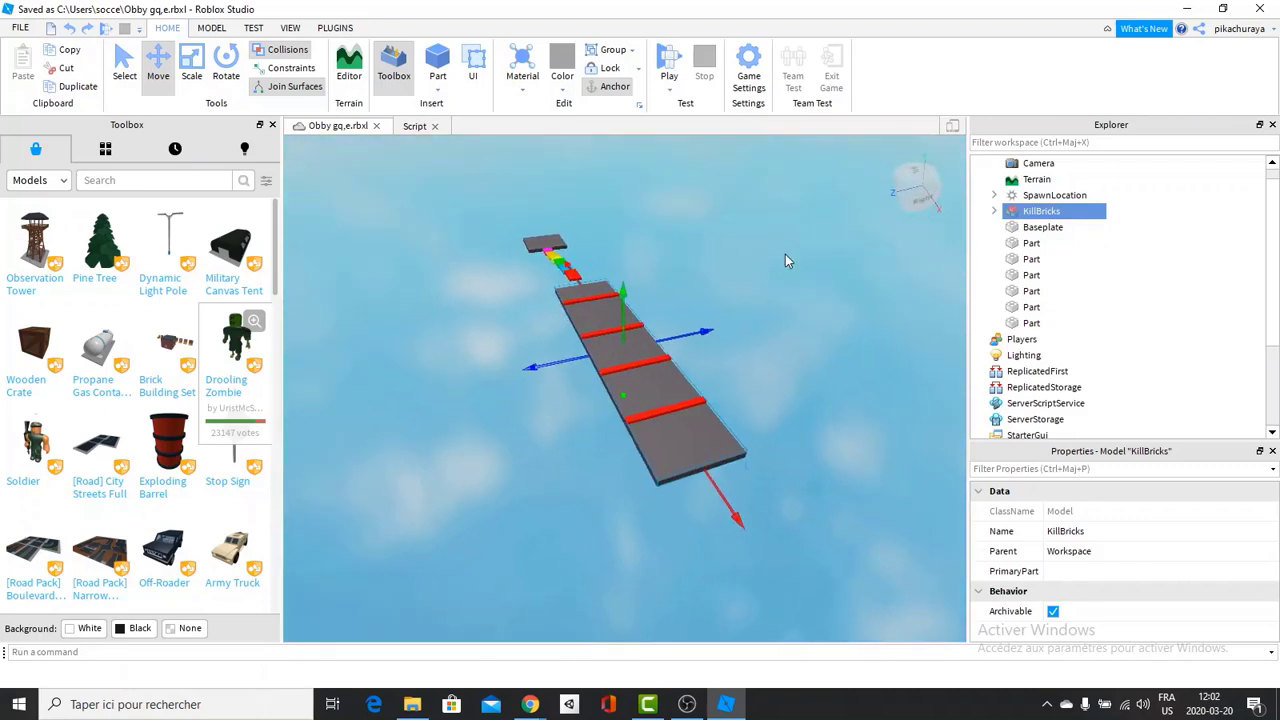
scroll(790, 255, up, 2)
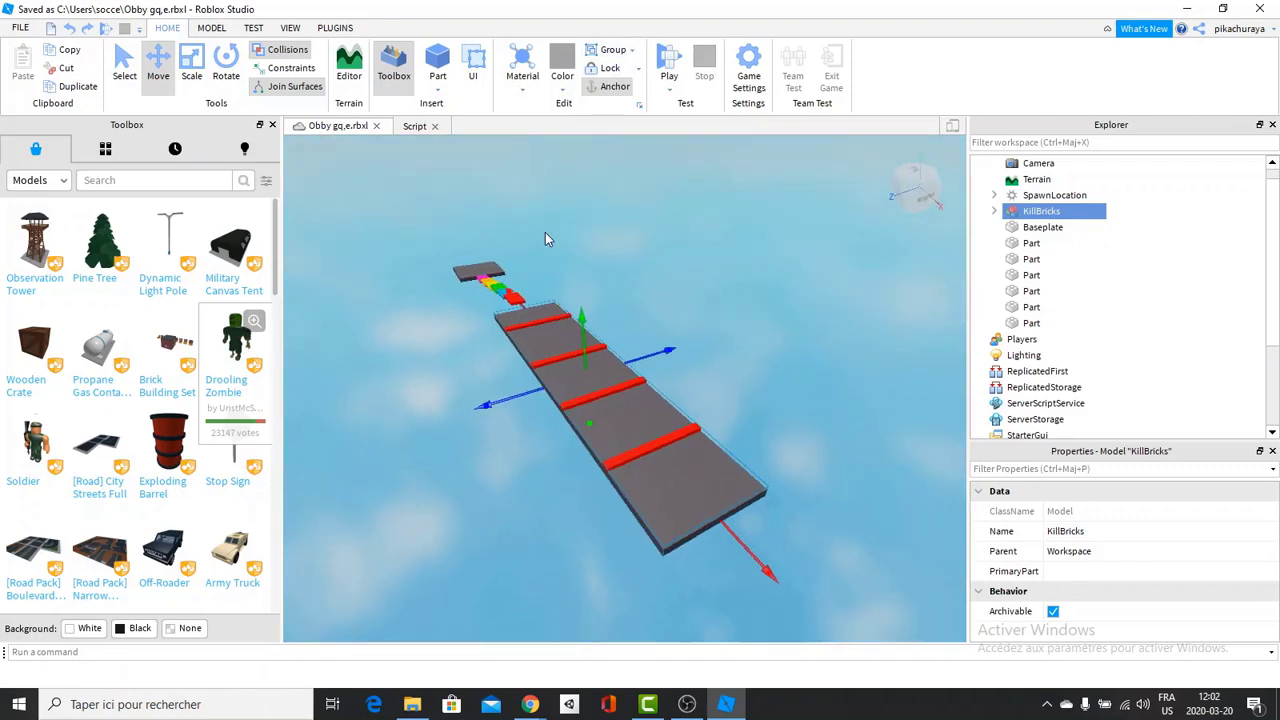
right_drag(563, 242, 563, 240)
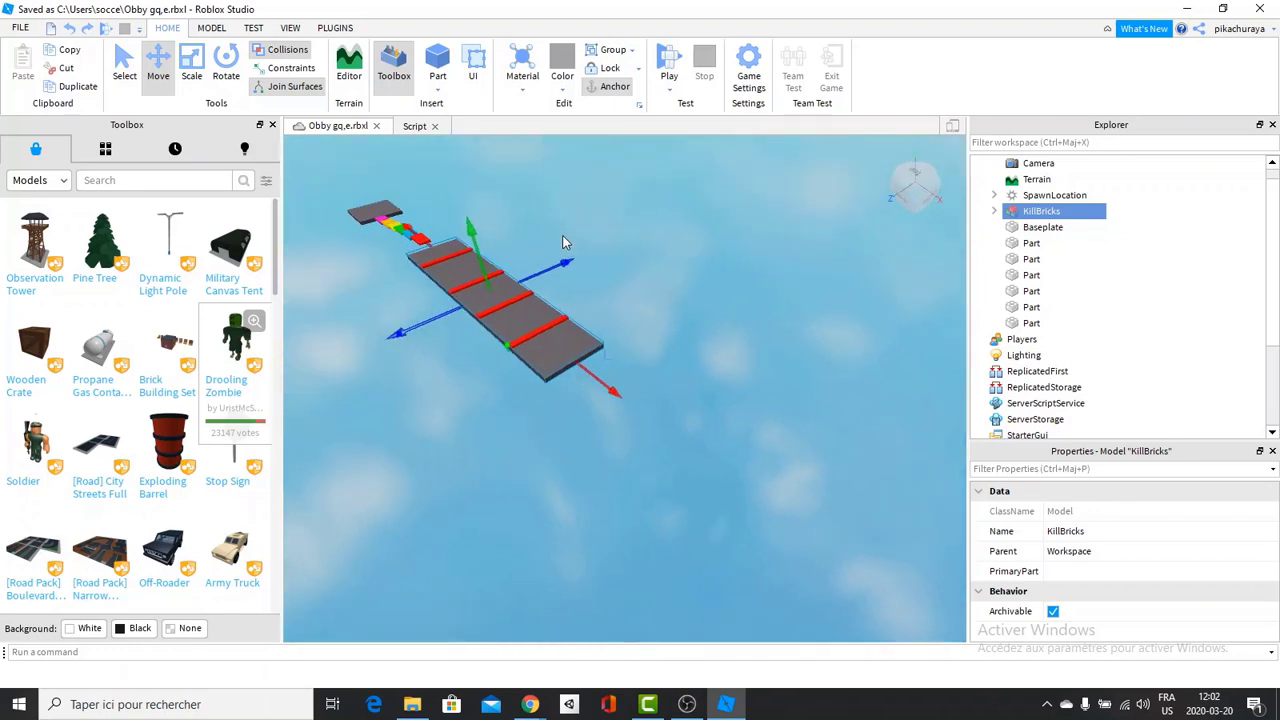
right_drag(571, 386, 571, 386)
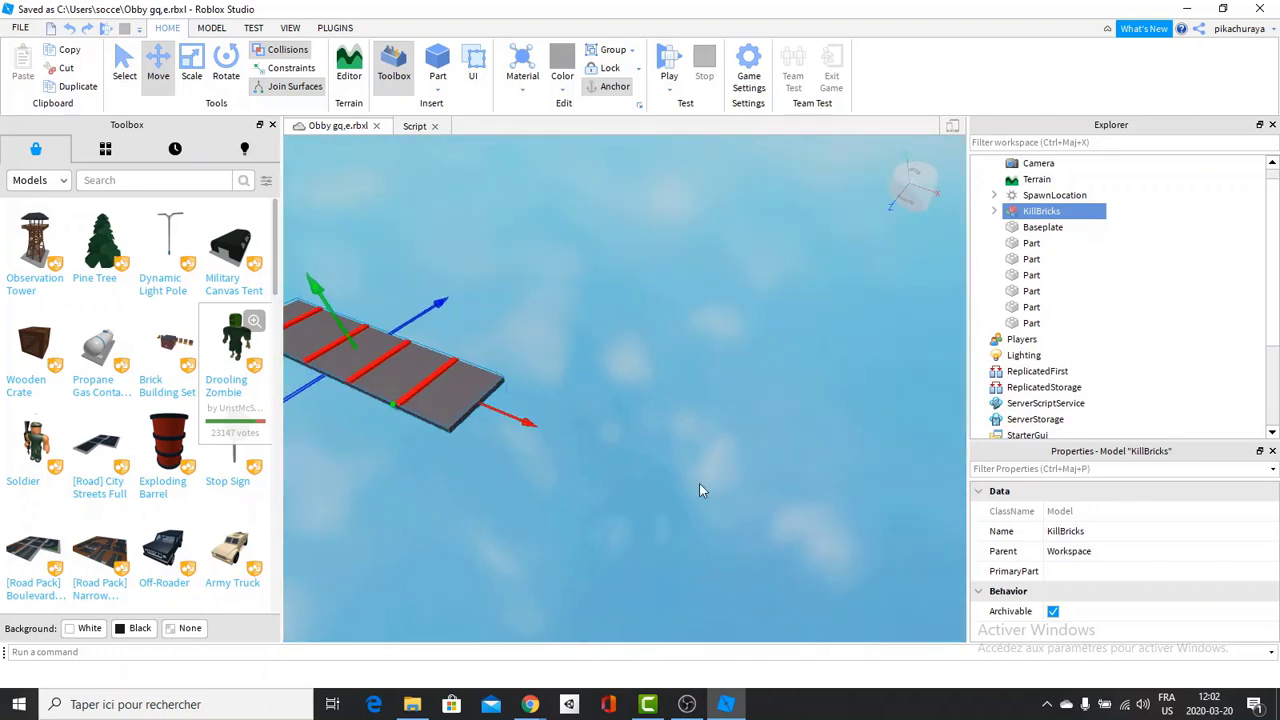
right_drag(662, 425, 662, 425)
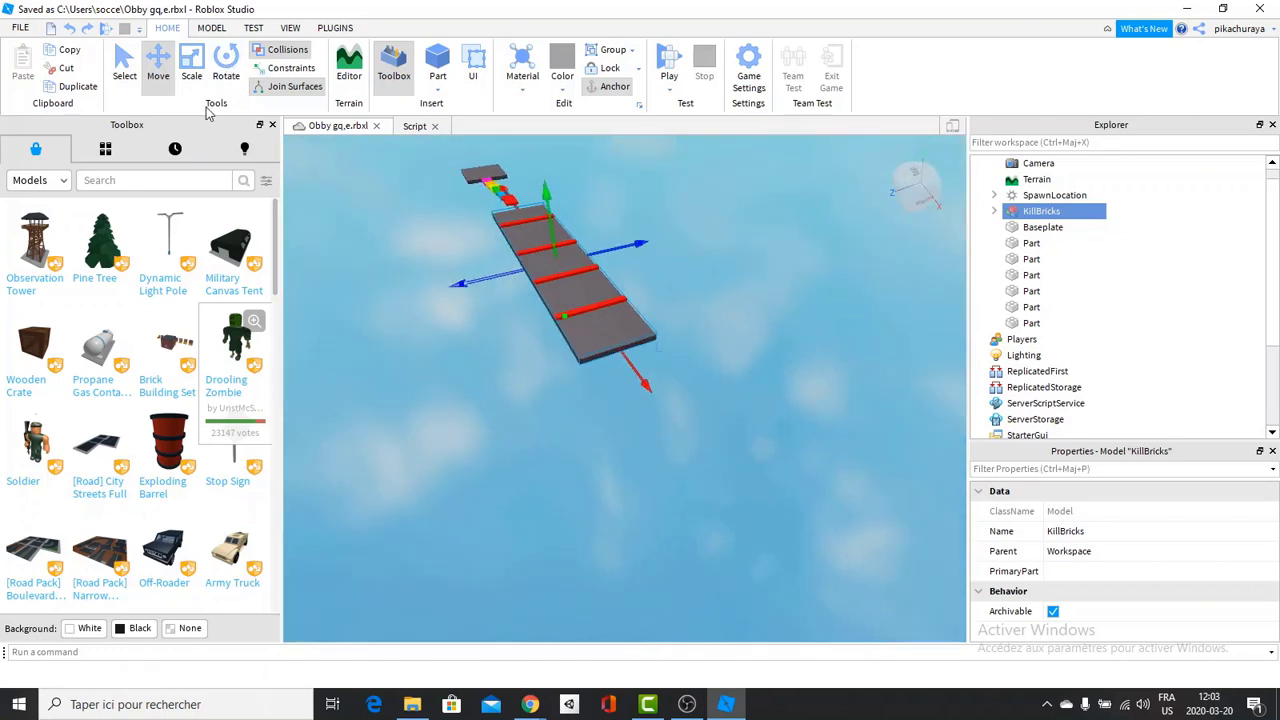
click(160, 180)
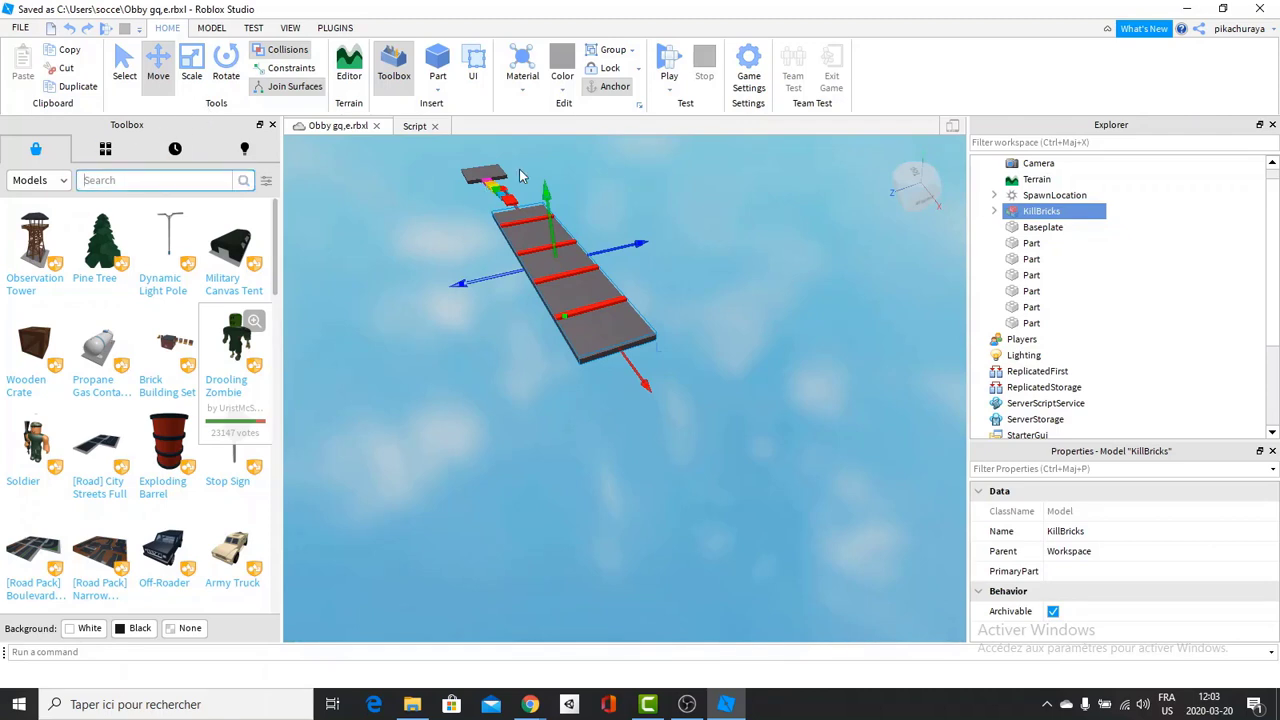
text(ball)
key(Return)
Step: Insert the Red Ball model near the far end of the long baseplate and inspect it from several angles
right_drag(467, 261, 467, 260)
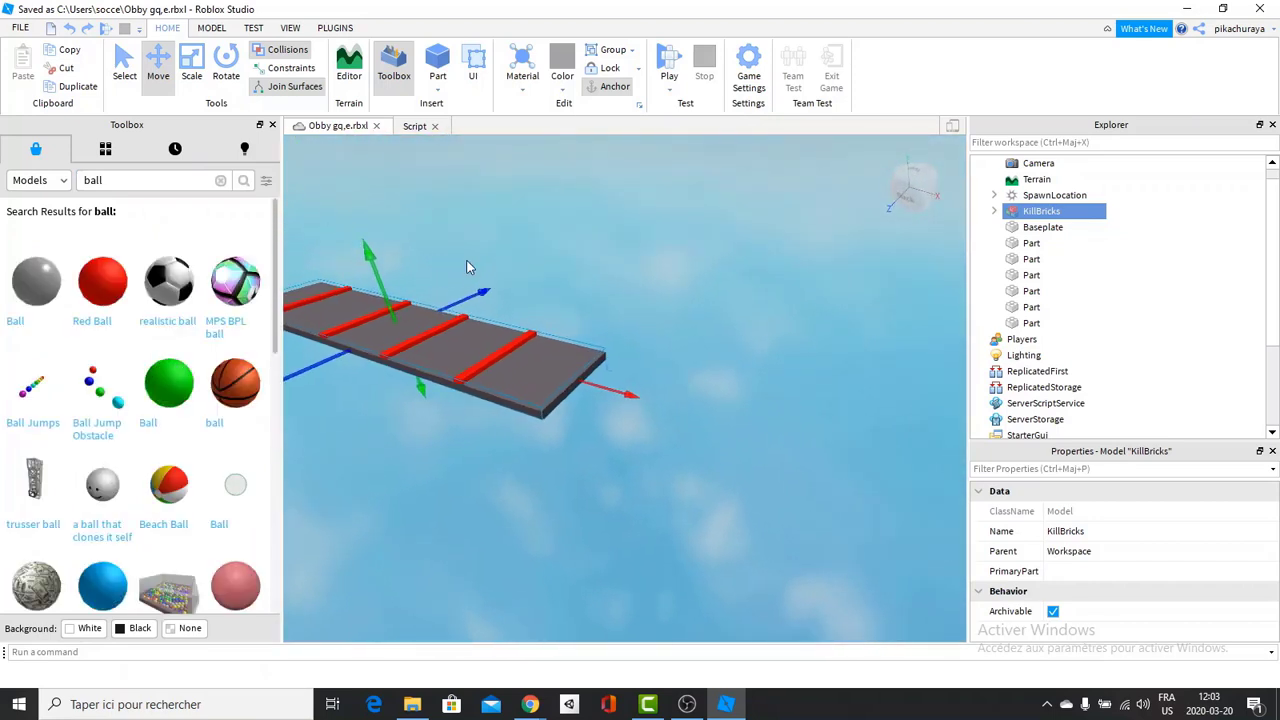
drag(102, 281, 680, 369)
key(ctrl+3)
key(d)
right_drag(675, 390, 674, 382)
key(ctrl+2)
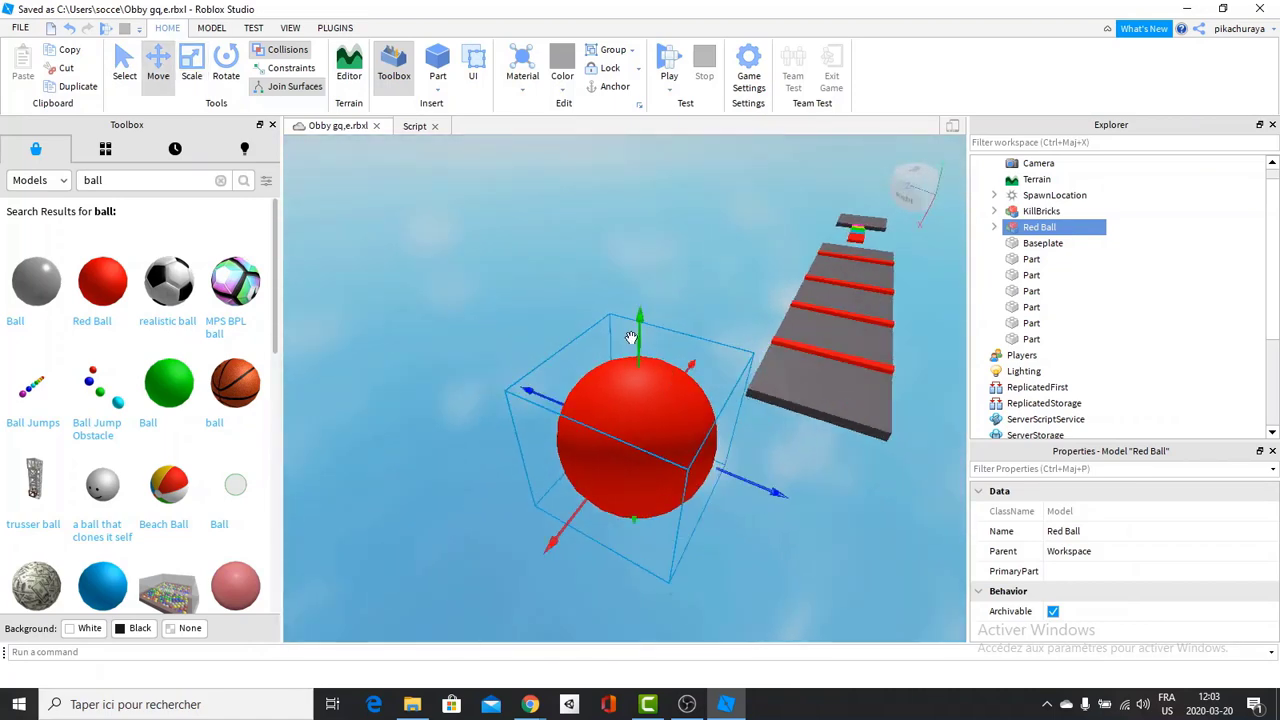
right_drag(631, 337, 625, 342)
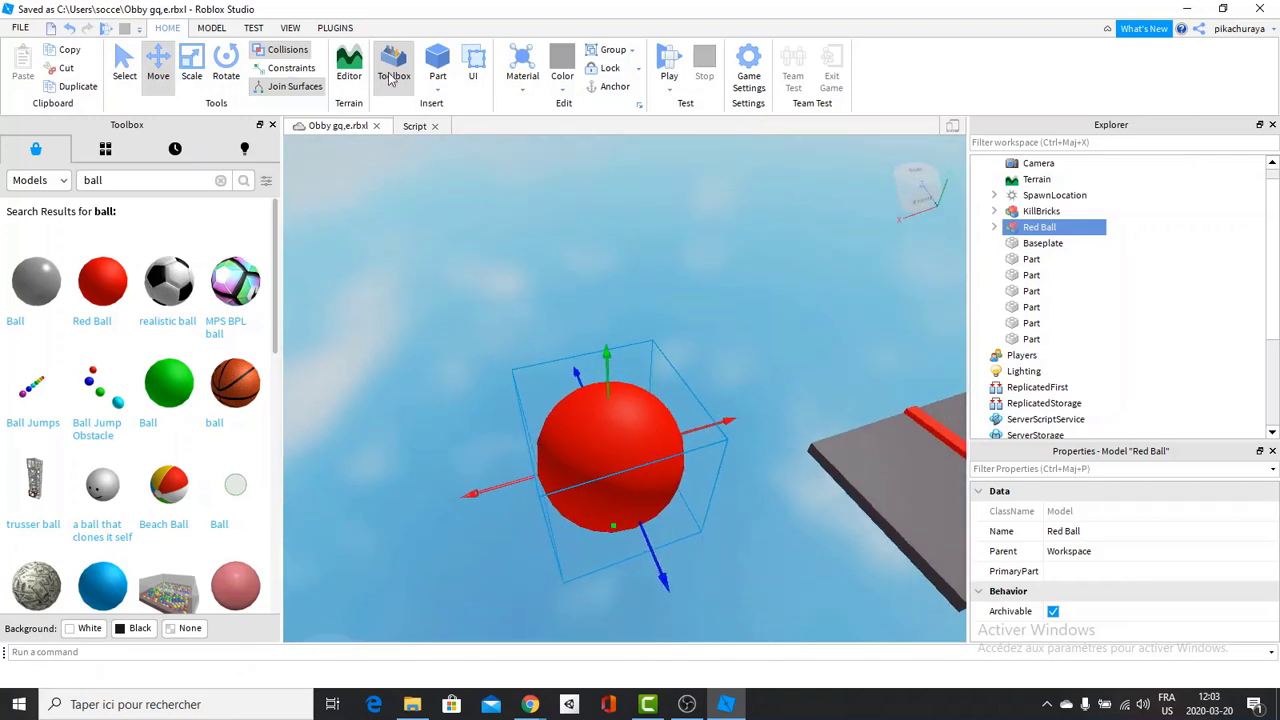
right_drag(460, 200, 645, 247)
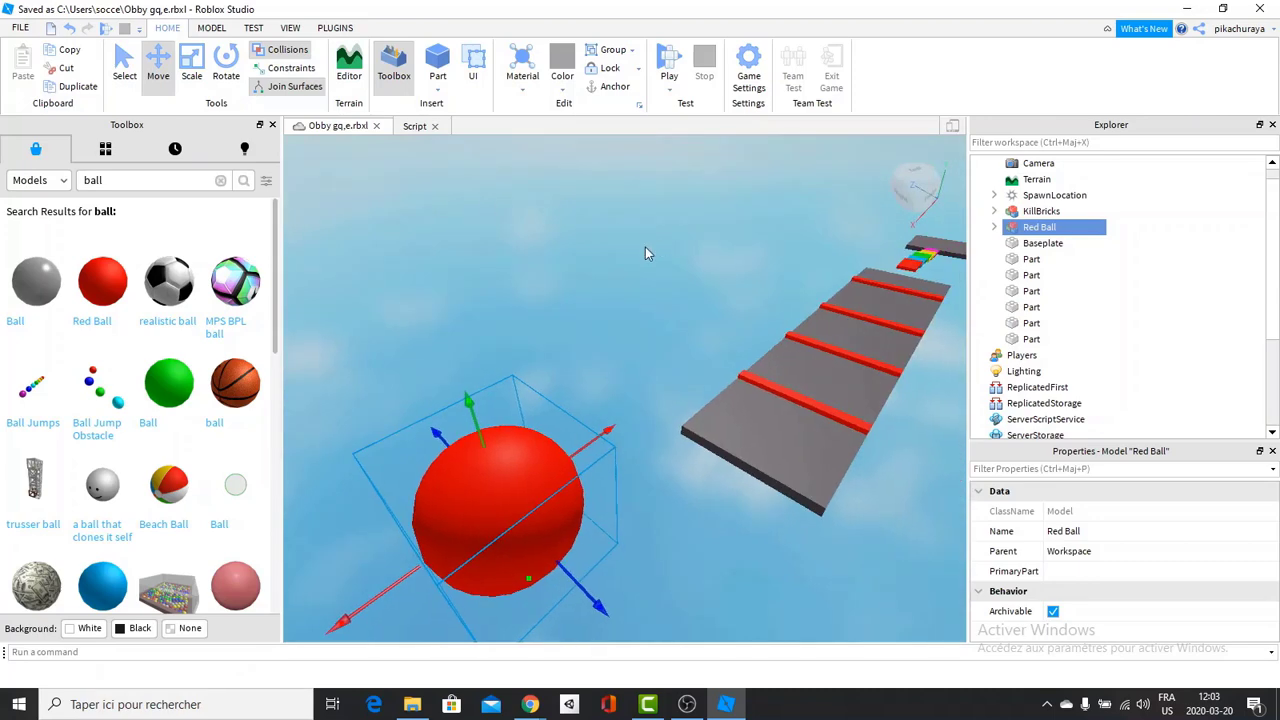
Step: Duplicate the deep orange platform and raise the copy above the original
click(1018, 275)
key(f)
key(ctrl+d)
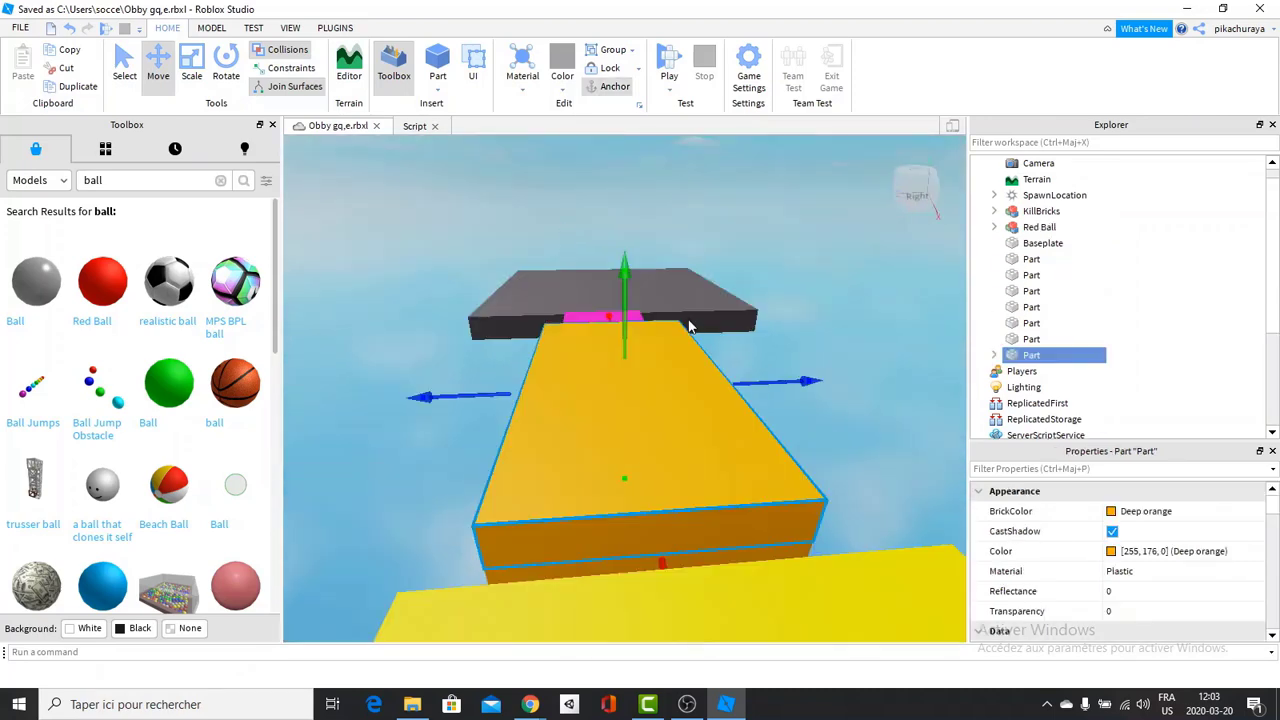
right_drag(688, 326, 677, 285)
drag(714, 255, 718, 172)
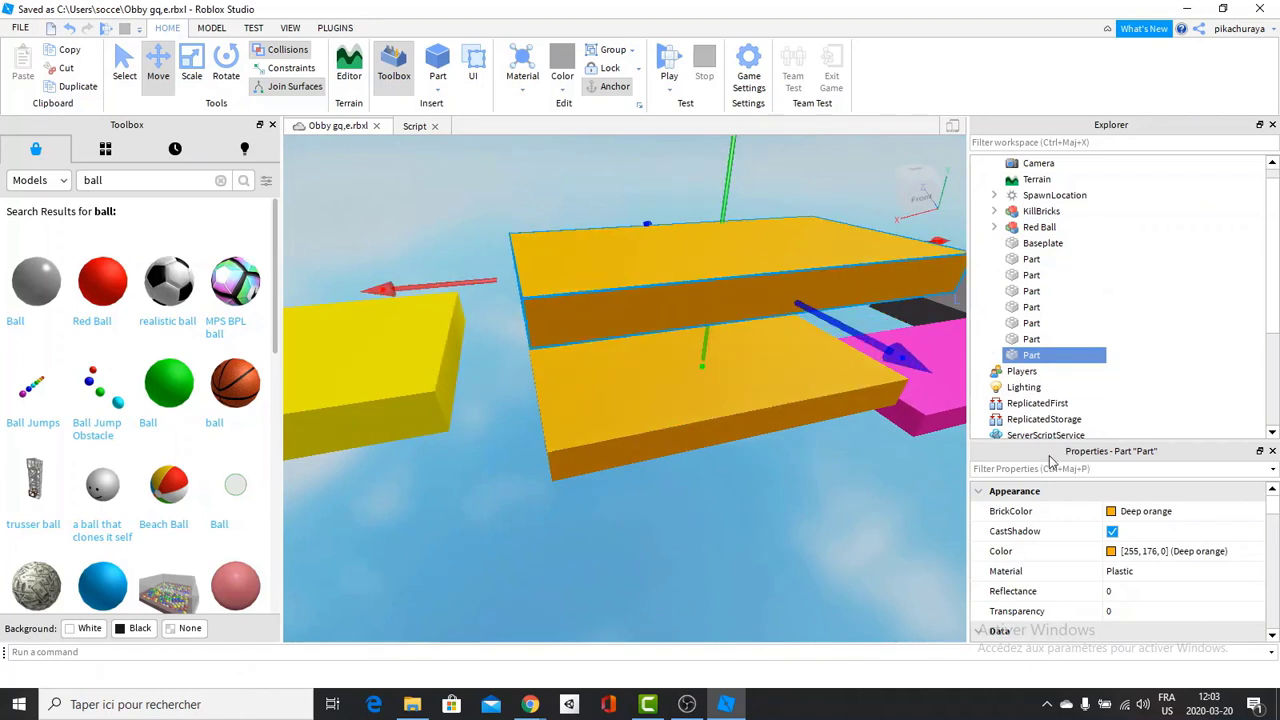
Step: Set the duplicated orange part's Shape property to Ball
click(1046, 468)
text(sha)
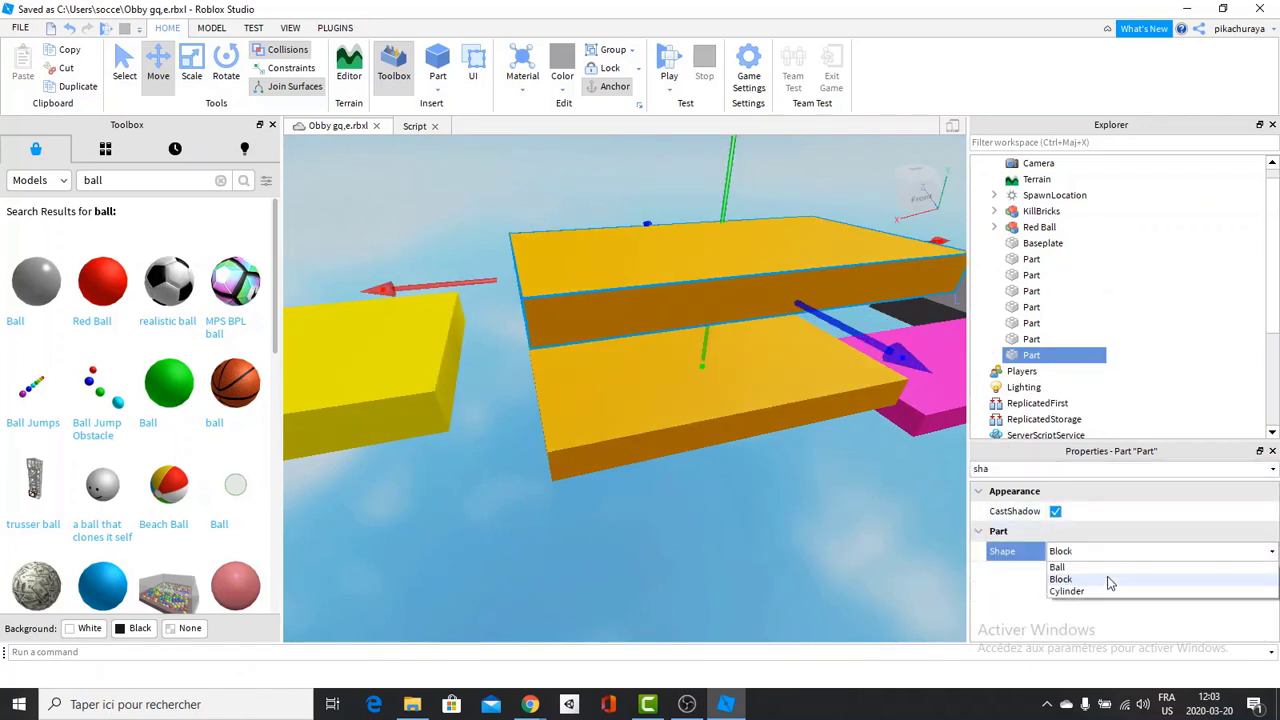
click(1058, 567)
Step: Lift the orange ball above the platforms and move it along the course to the far end of the long baseplate
scroll(715, 462, down, 6)
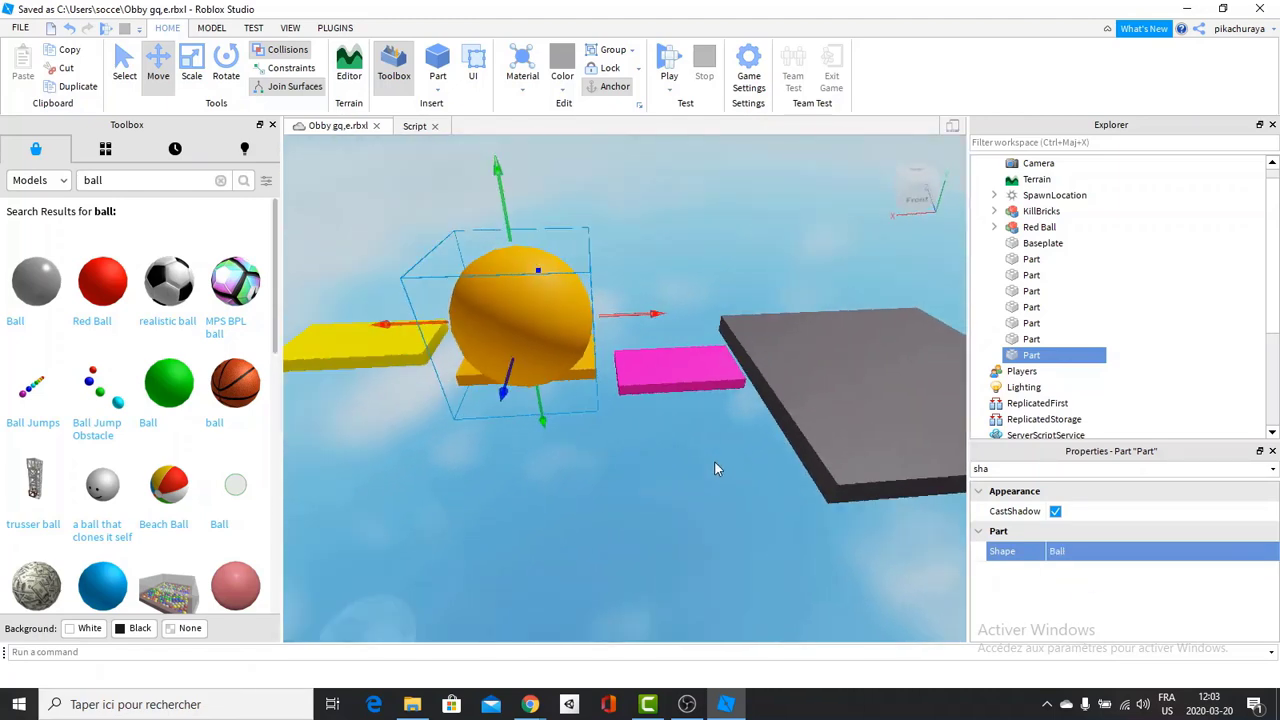
scroll(715, 470, down, 3)
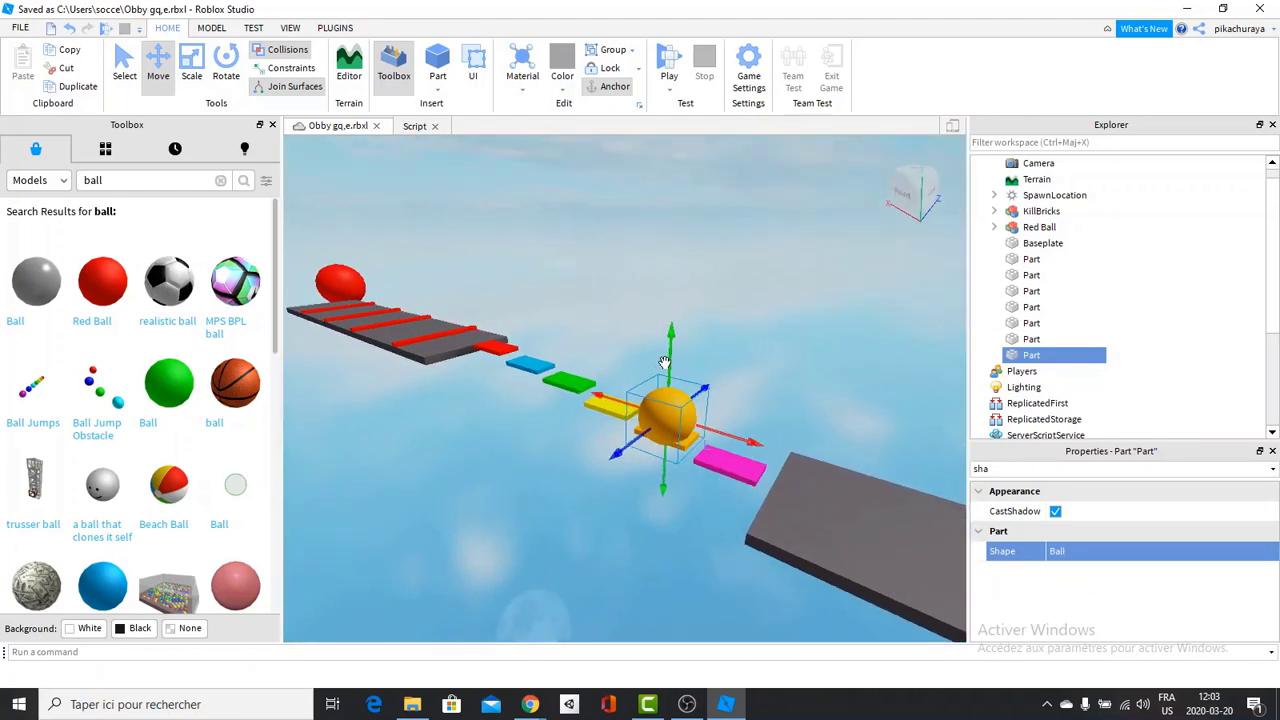
drag(665, 362, 678, 232)
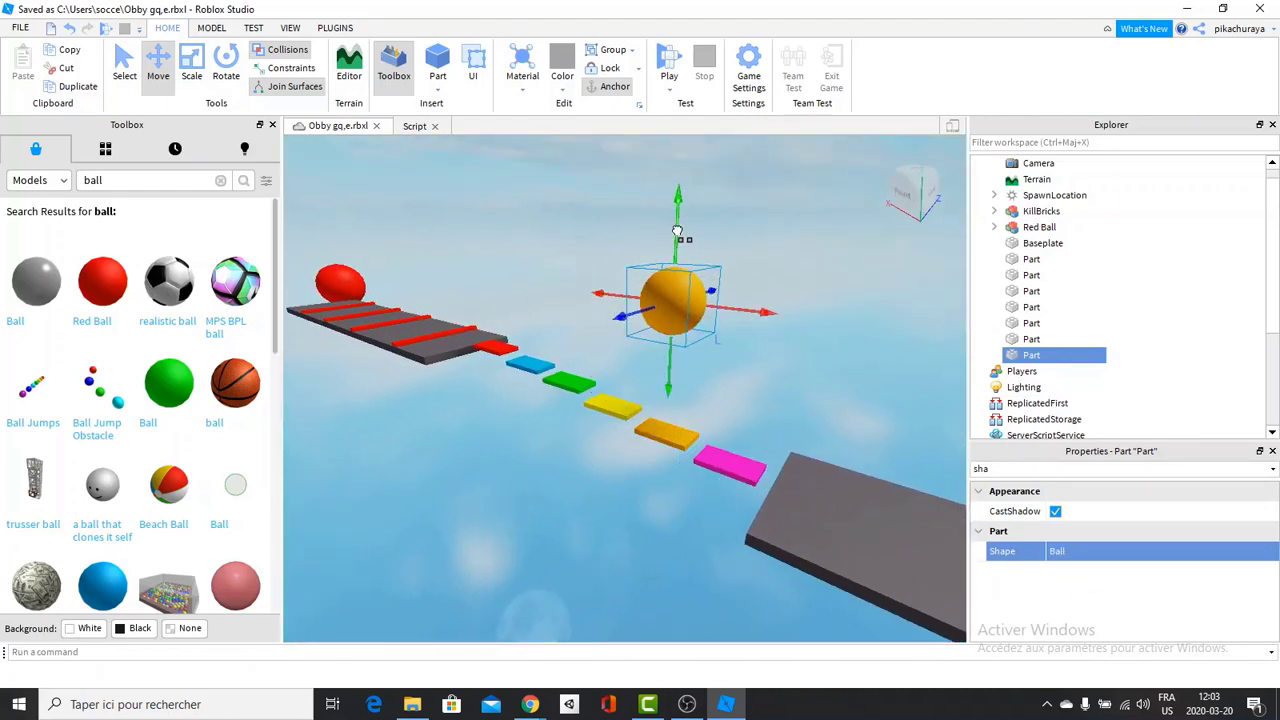
drag(772, 306, 228, 310)
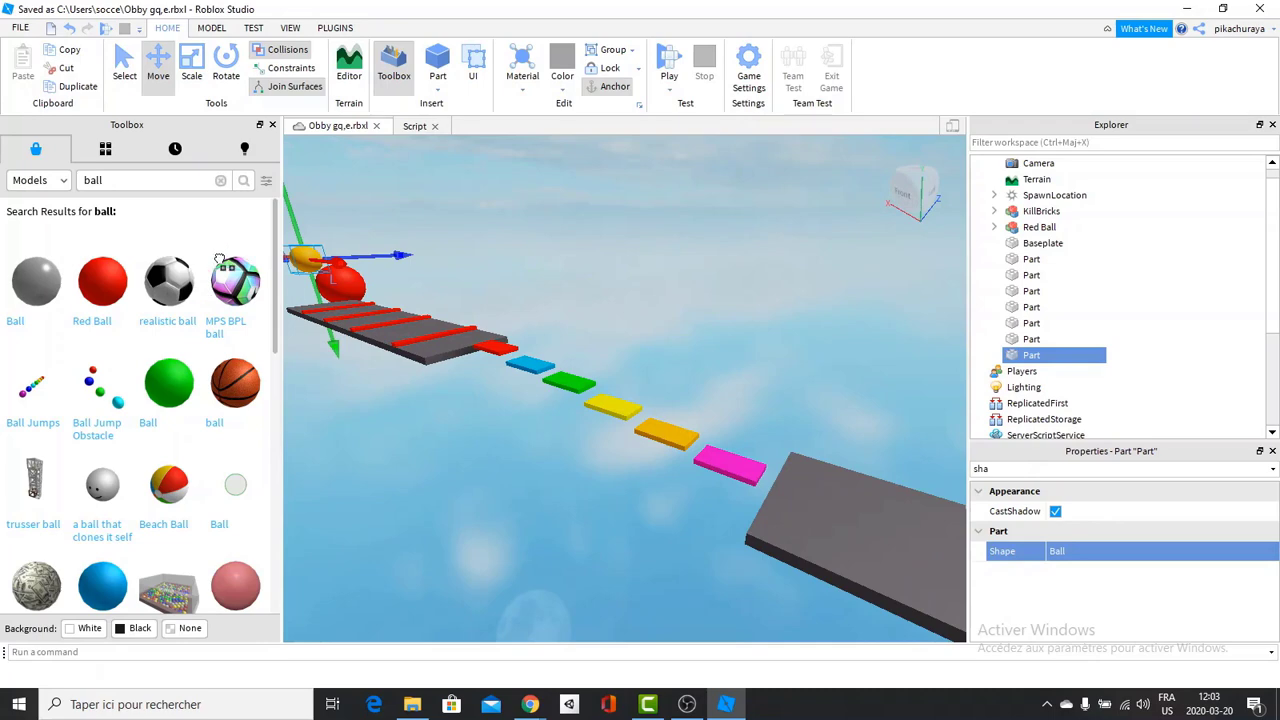
Step: Delete the Red Ball model
click(355, 287)
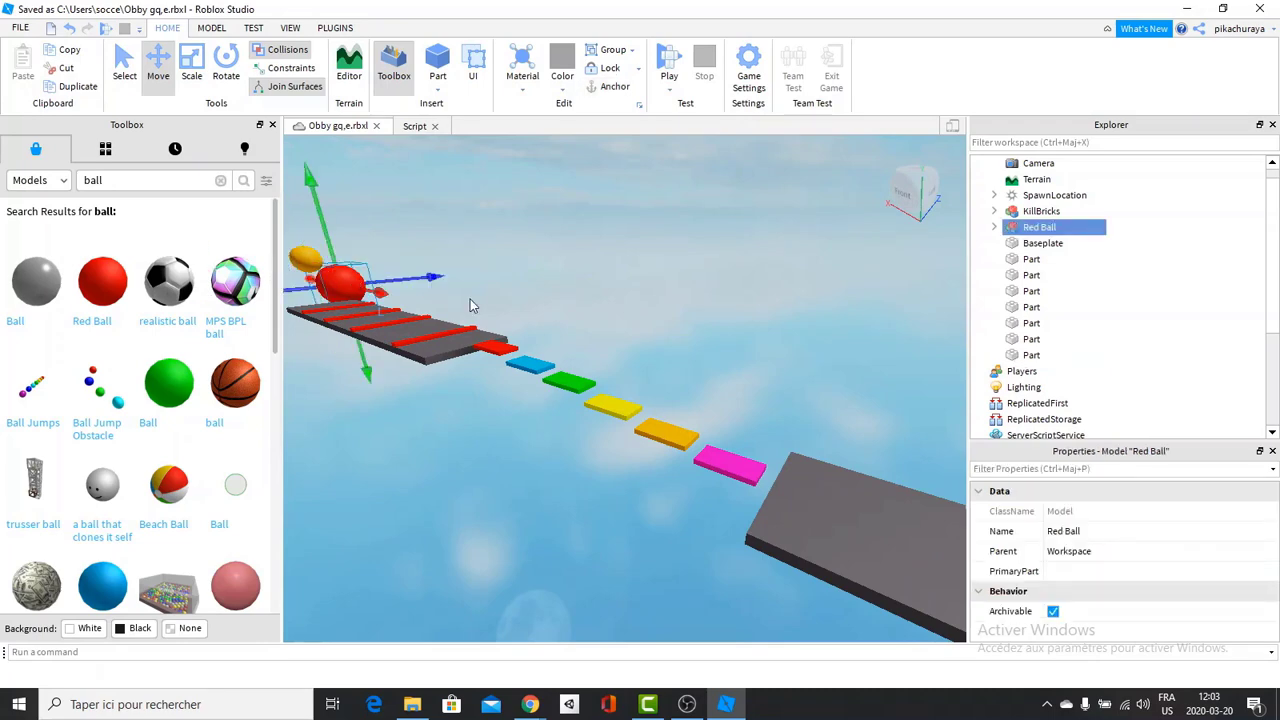
key(Delete)
Step: Position the orange ball just beyond the far end of the long baseplate, lined up with the course
right_drag(470, 299, 462, 263)
key(w)
click(470, 370)
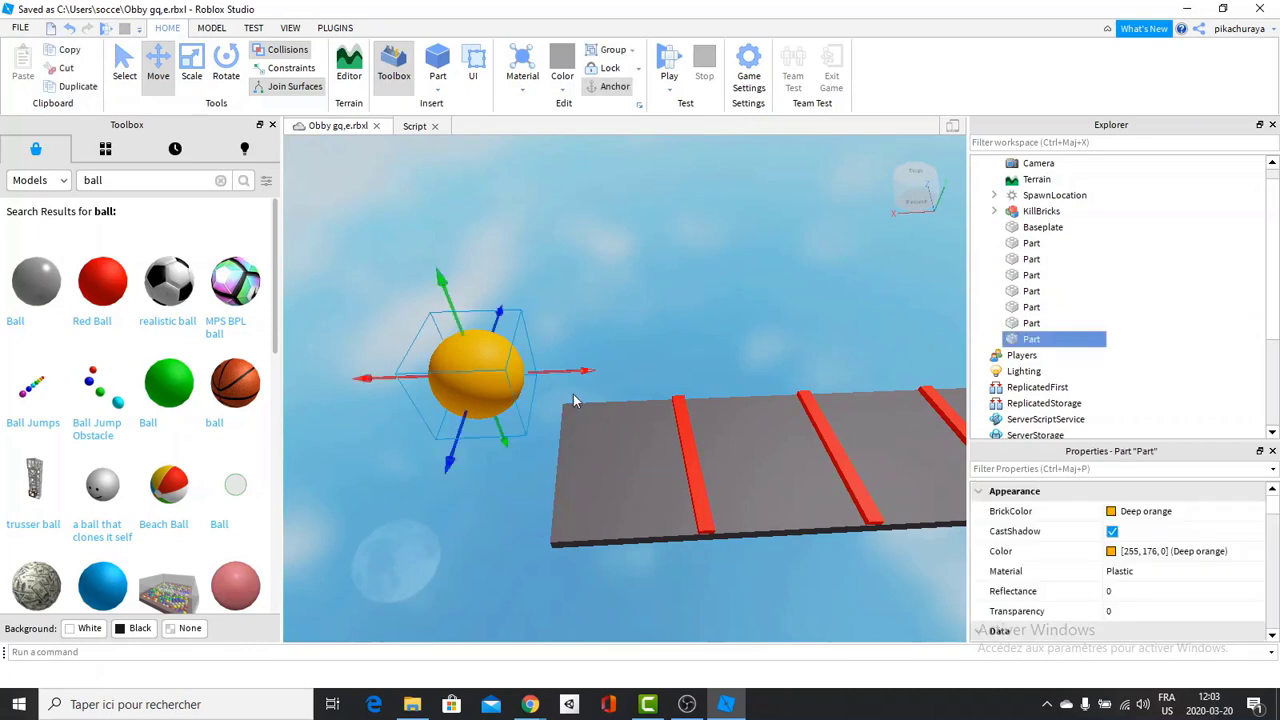
drag(573, 394, 515, 377)
drag(332, 298, 372, 440)
right_drag(428, 352, 422, 364)
drag(722, 249, 748, 274)
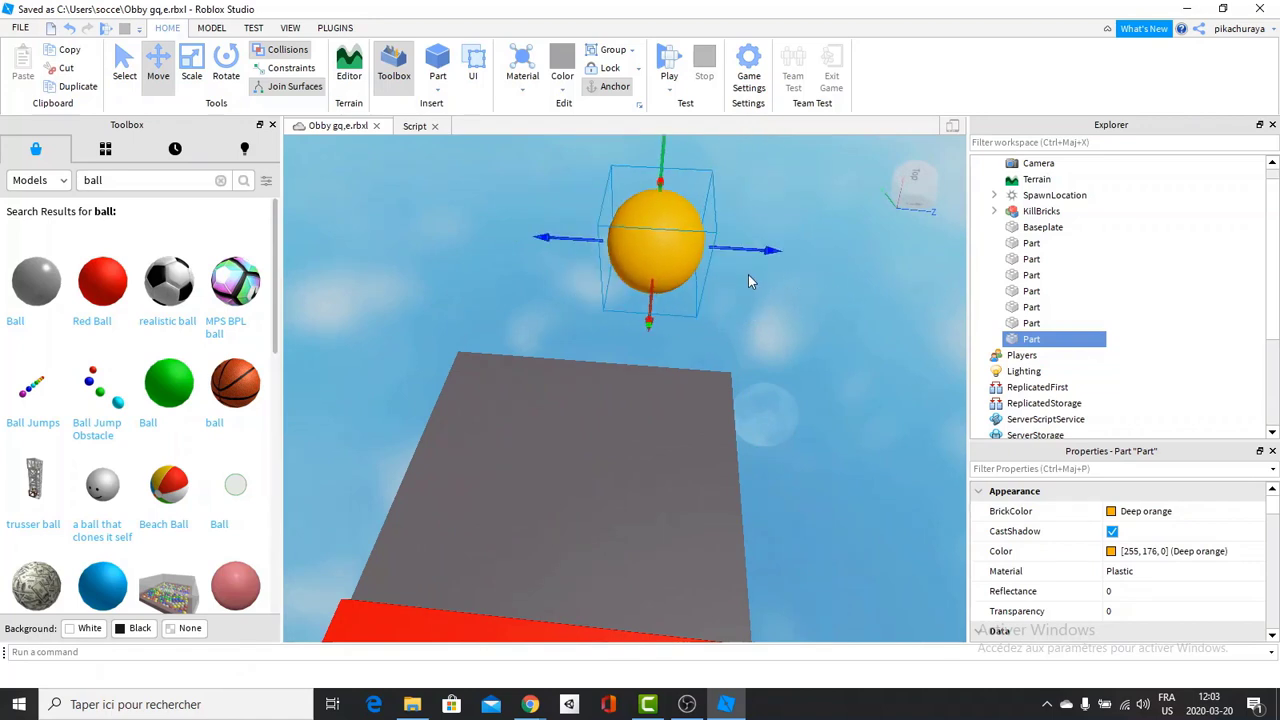
right_drag(748, 274, 720, 265)
Step: Enlarge the orange ball and lower it closer to the level of the long baseplate's end
key(ctrl+1)
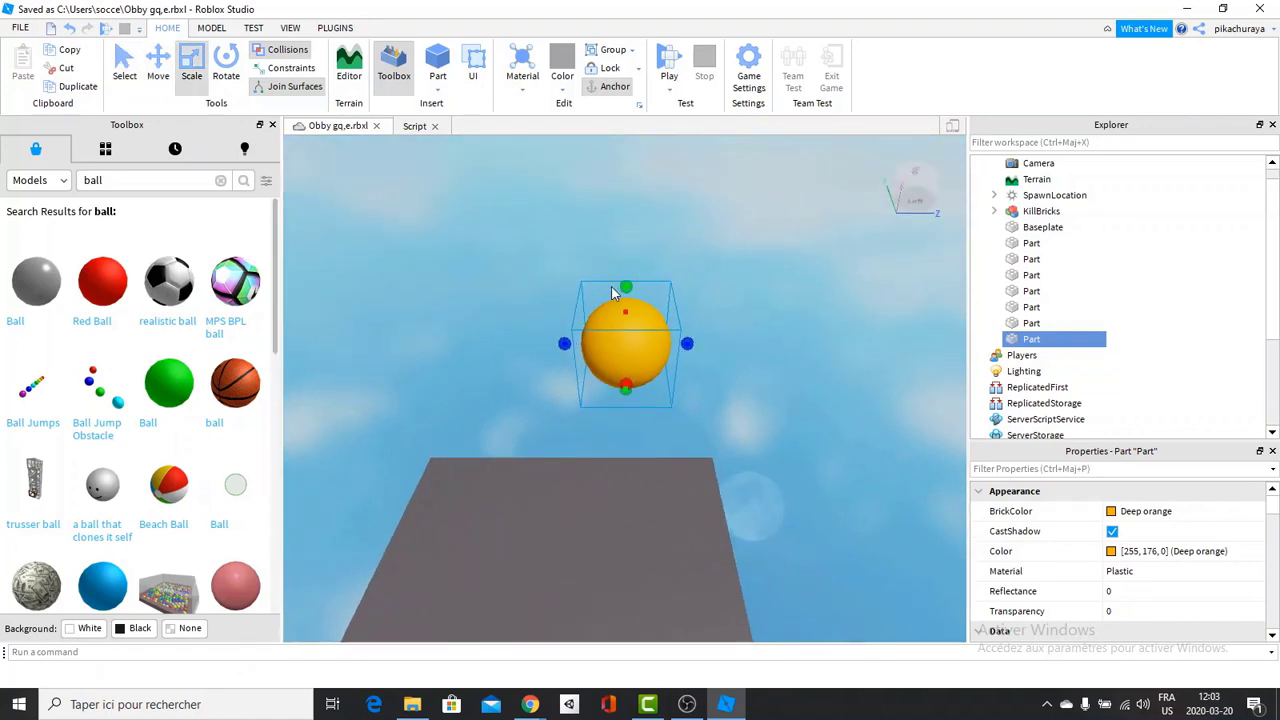
drag(626, 286, 656, 223)
right_drag(600, 285, 630, 267)
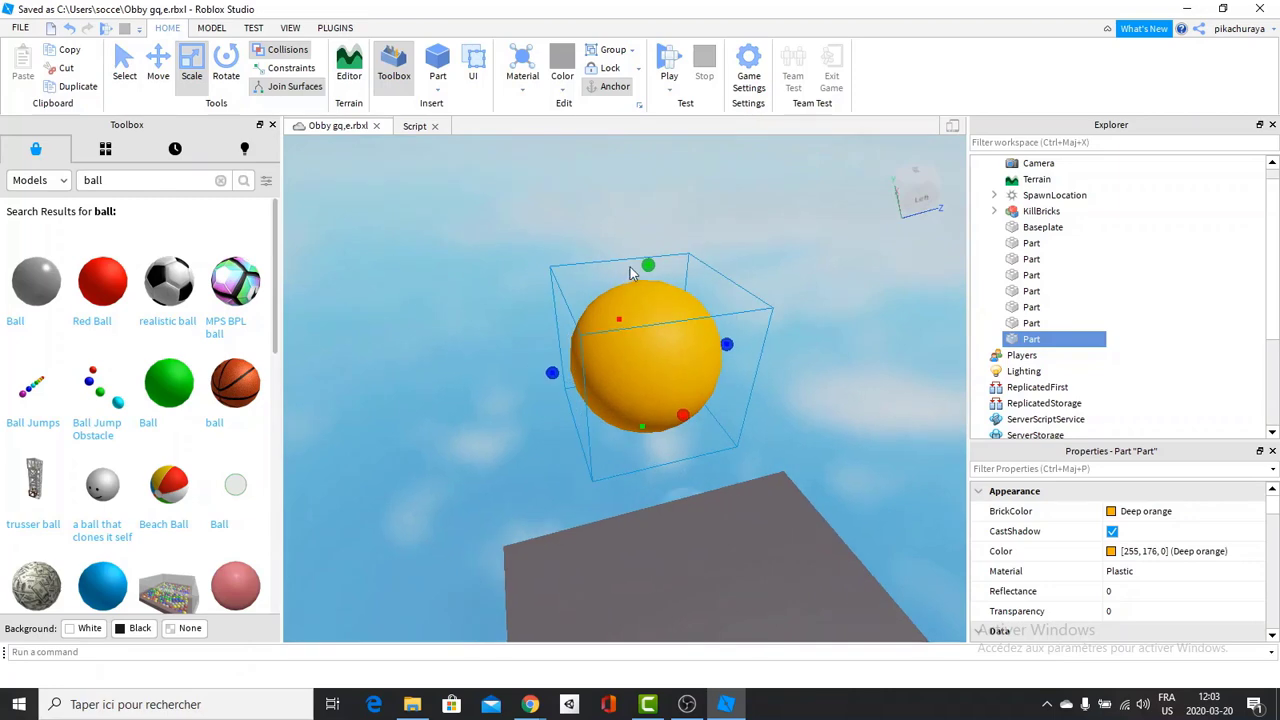
drag(648, 255, 650, 295)
key(d)
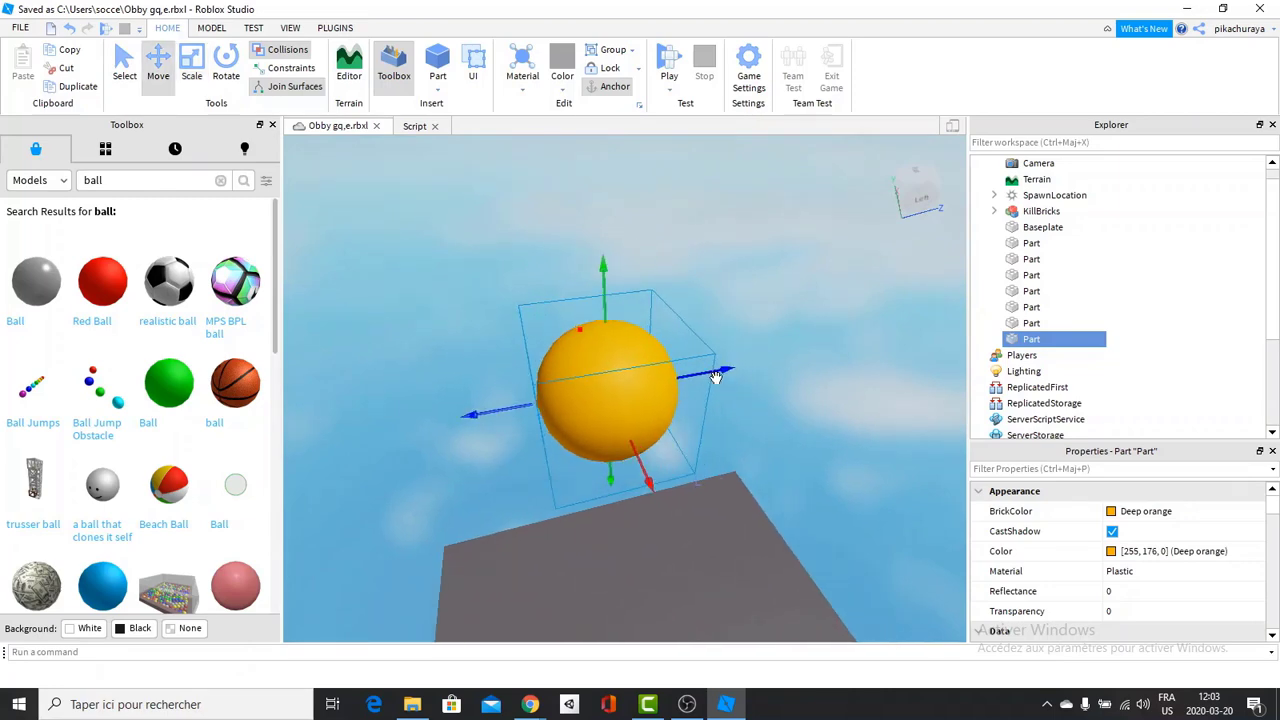
right_drag(747, 387, 745, 388)
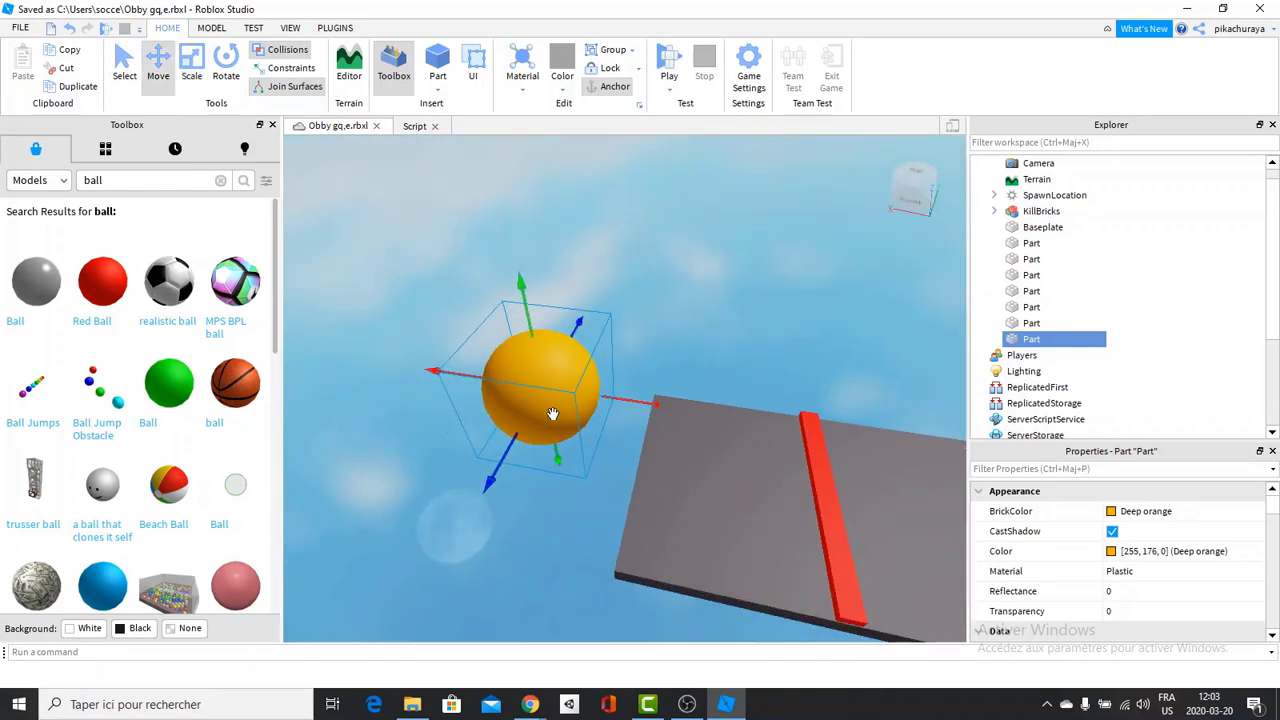
Step: Duplicate the orange ball and place the copy farther from the long baseplate, offset to the side at a similar height
key(ctrl+d)
drag(452, 357, 312, 468)
right_drag(643, 360, 641, 360)
drag(683, 260, 678, 318)
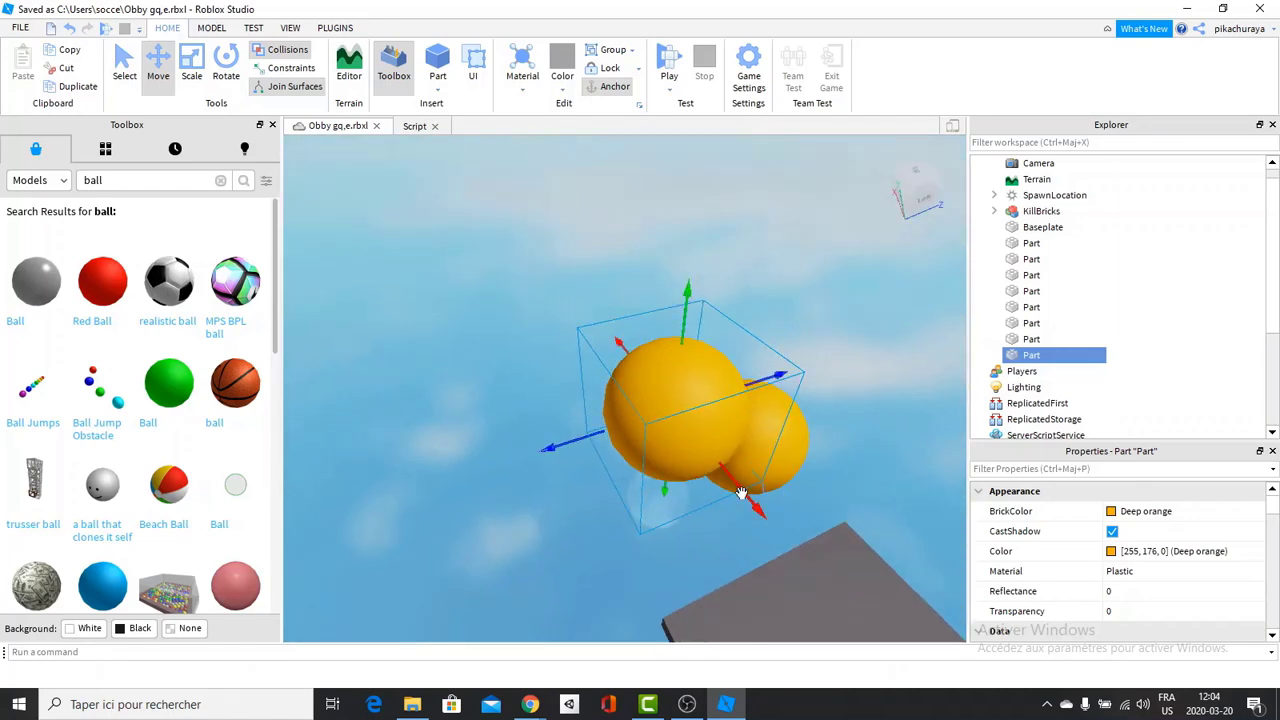
drag(740, 492, 606, 437)
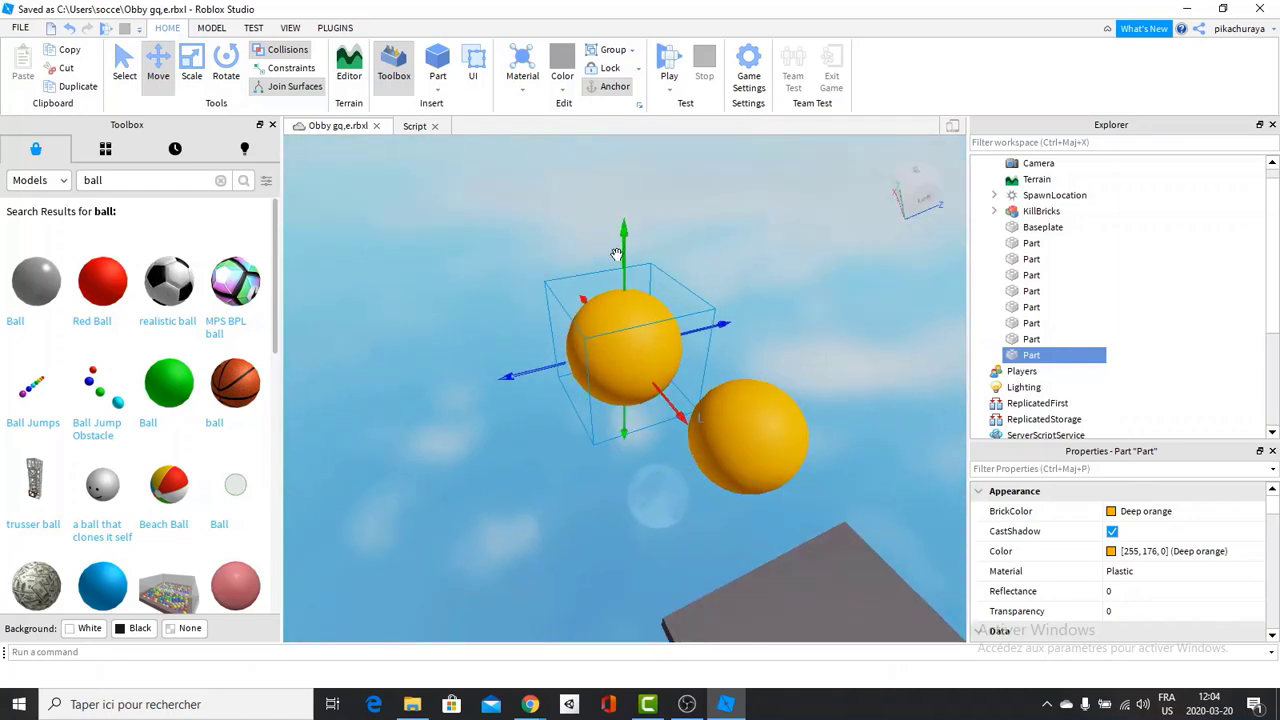
drag(617, 254, 614, 300)
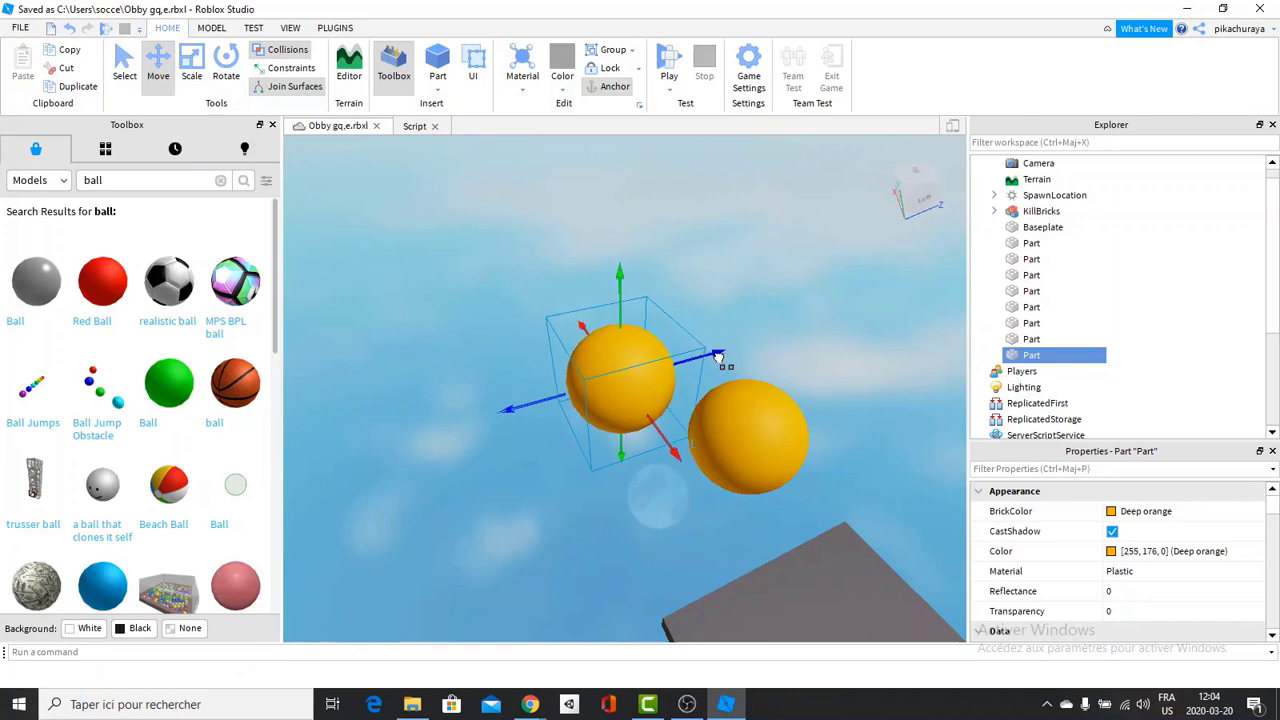
Step: Duplicate the second orange ball and place the third ball farther out, continuing the course
right_drag(725, 361, 679, 382)
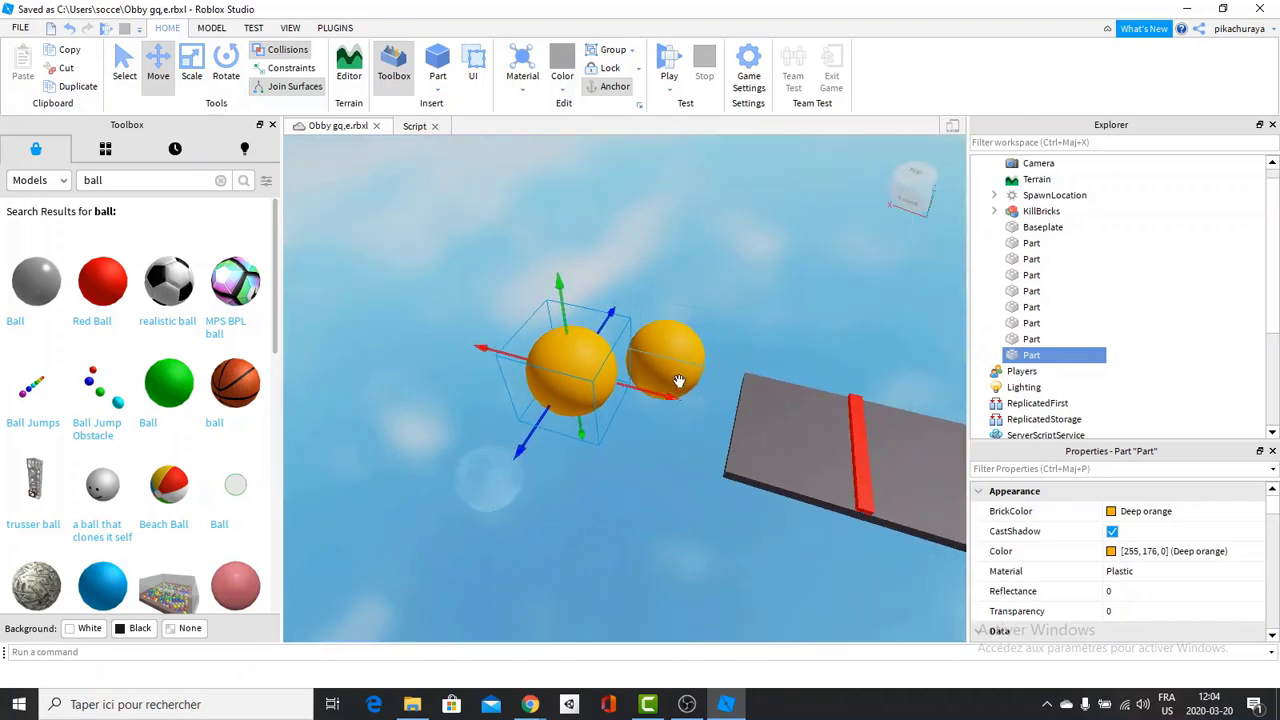
key(ctrl+d)
drag(642, 321, 487, 381)
right_drag(594, 346, 657, 420)
drag(678, 450, 646, 614)
drag(708, 422, 671, 352)
drag(750, 275, 720, 334)
Step: Shift the third orange ball sideways so it sits beyond the second one
right_drag(720, 334, 717, 337)
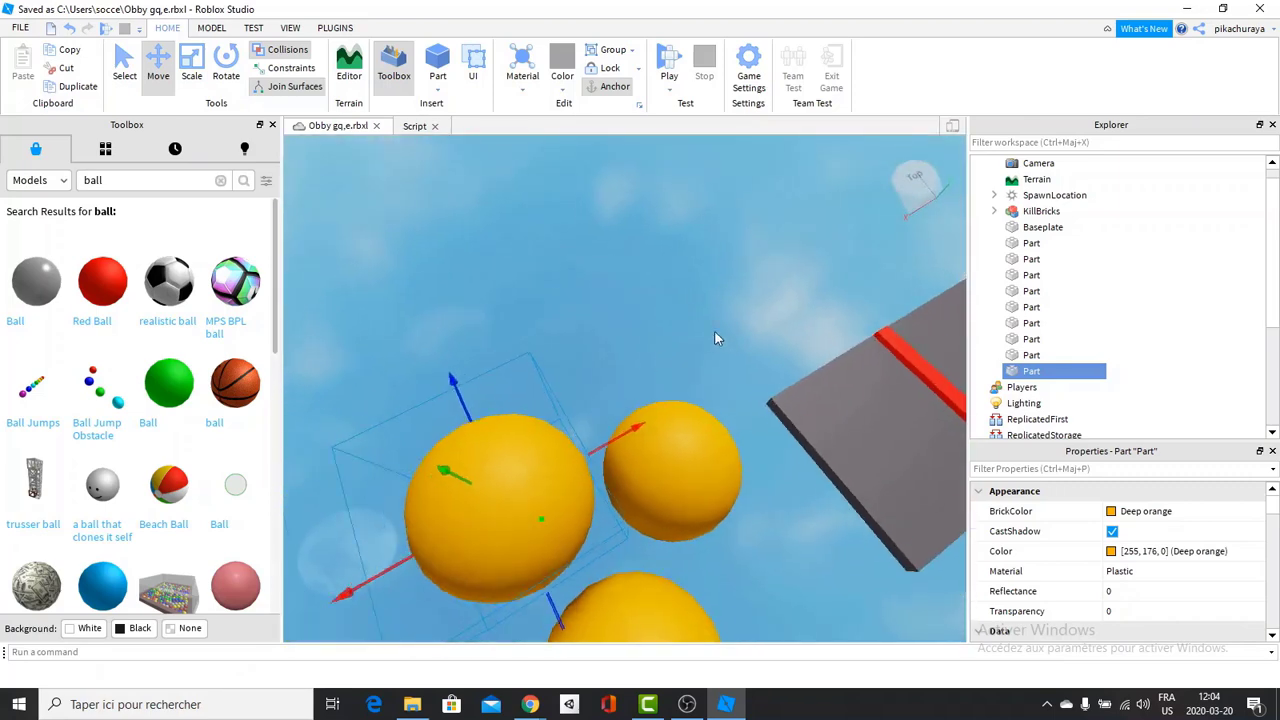
click(627, 440)
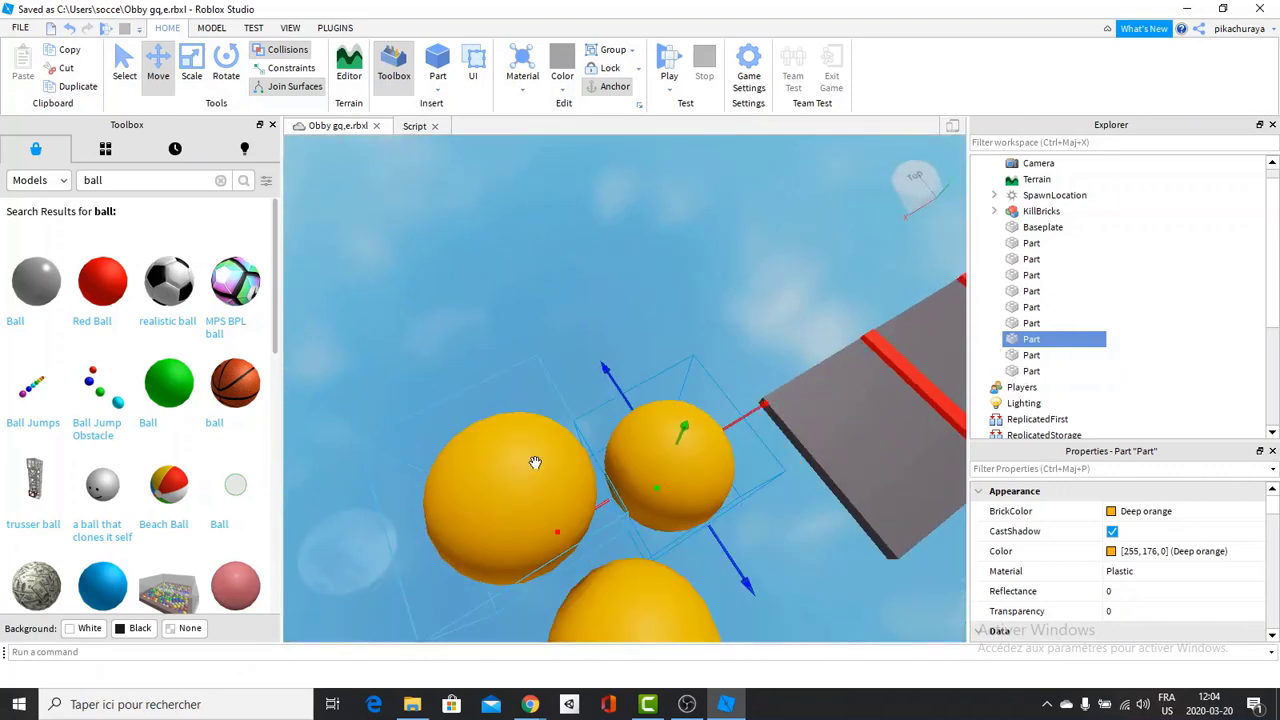
right_drag(623, 434, 681, 403)
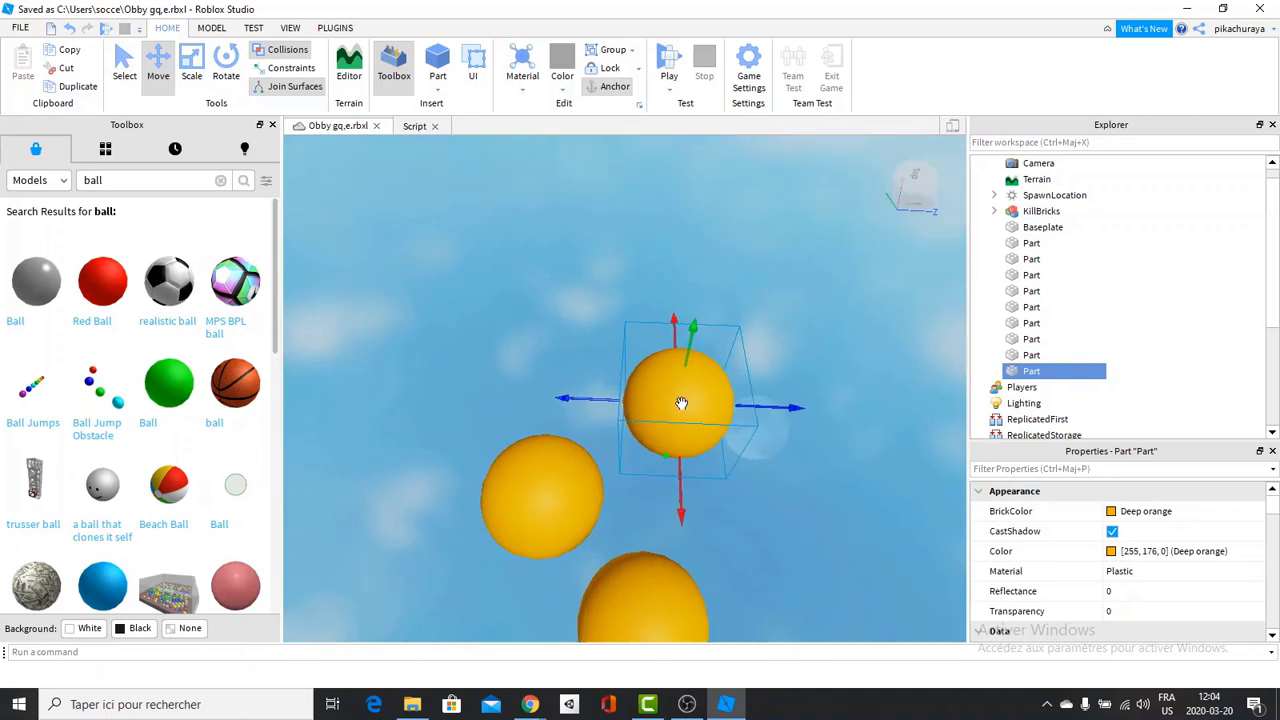
drag(770, 404, 743, 447)
Step: Duplicate the ball twice more and line up the fourth and fifth orange balls beyond the third
right_drag(743, 447, 736, 413)
key(ctrl+d)
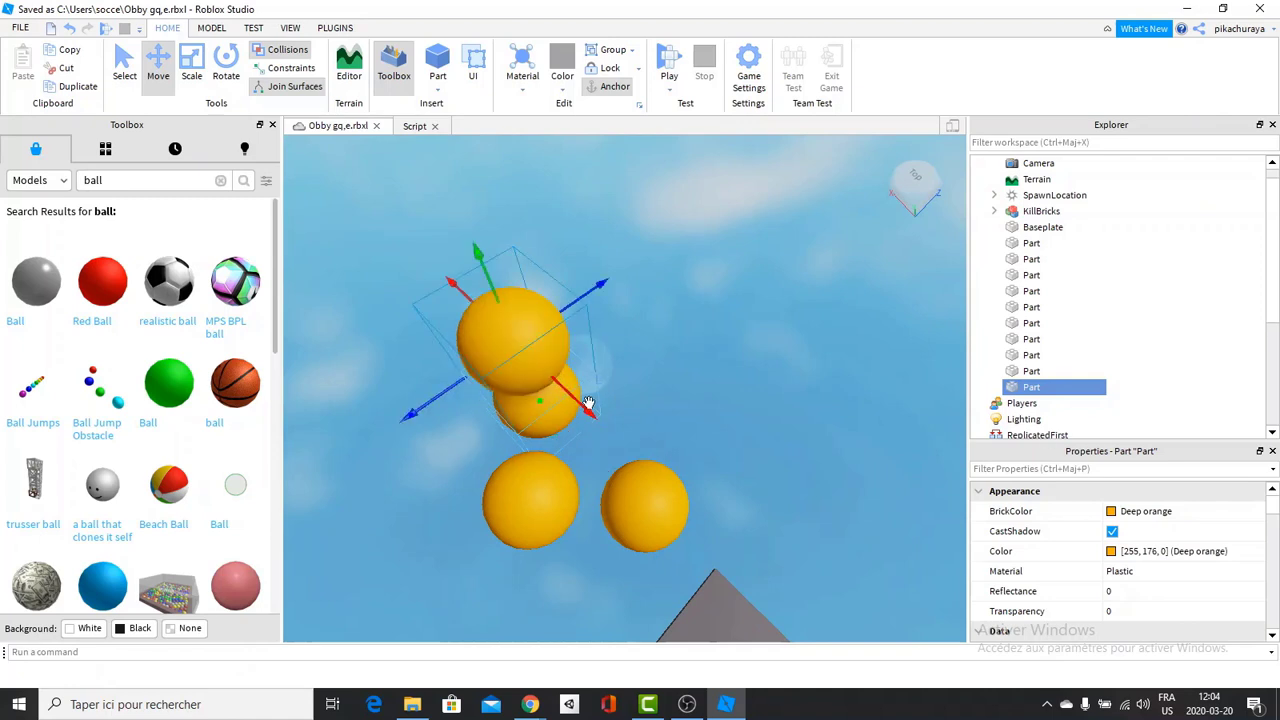
drag(589, 404, 430, 334)
drag(384, 214, 418, 343)
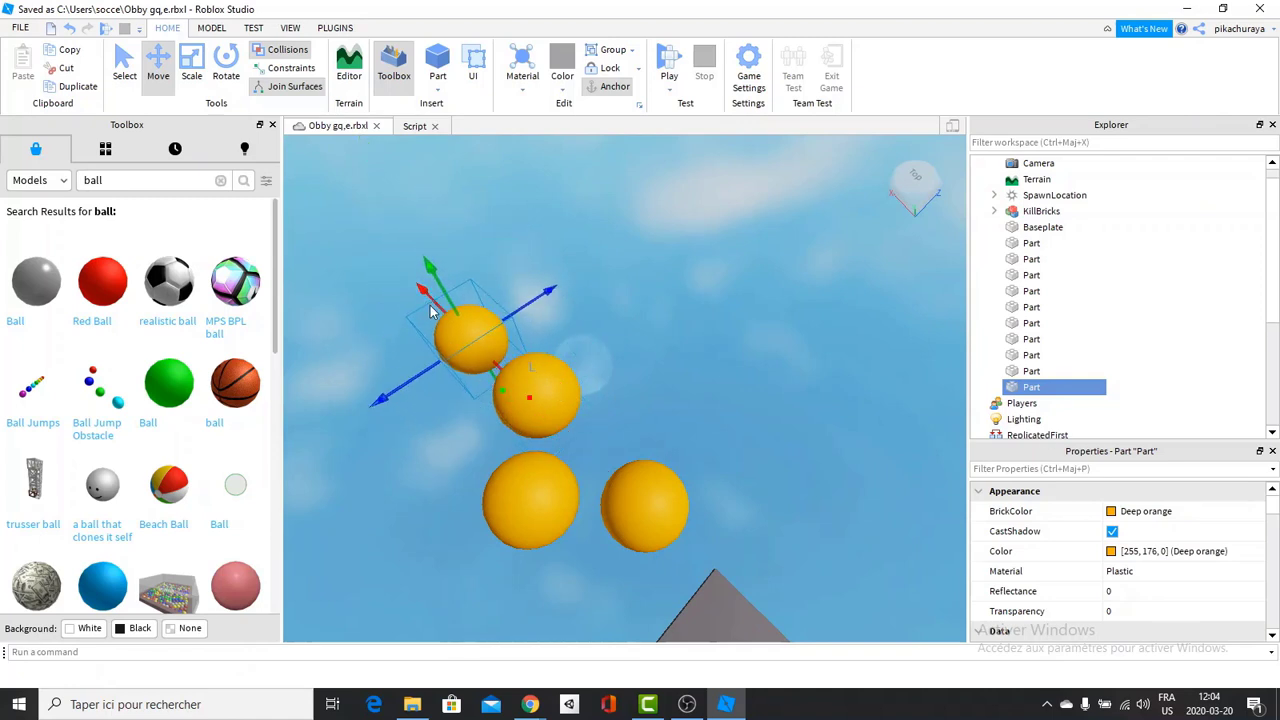
drag(506, 374, 388, 273)
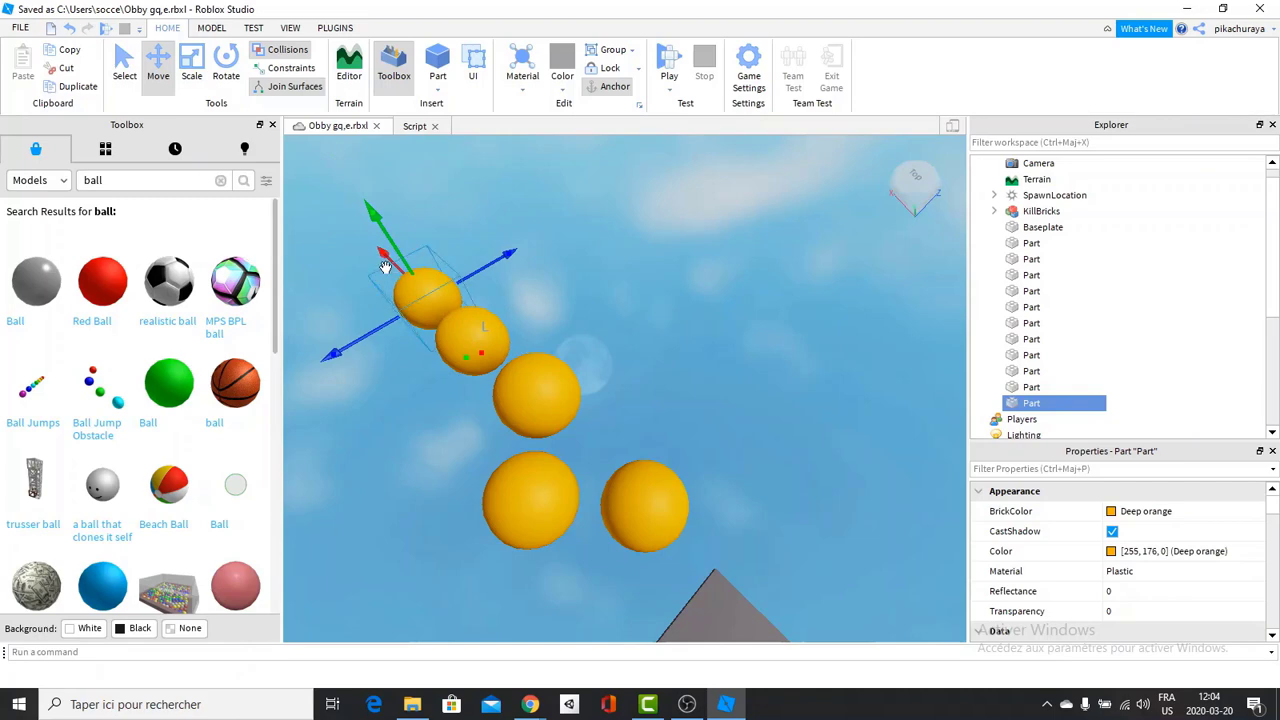
Step: Move the first orange ball close to the long baseplate's end and shift it sideways toward the middle
right_drag(526, 342, 527, 342)
click(554, 407)
right_drag(620, 414, 620, 414)
click(623, 358)
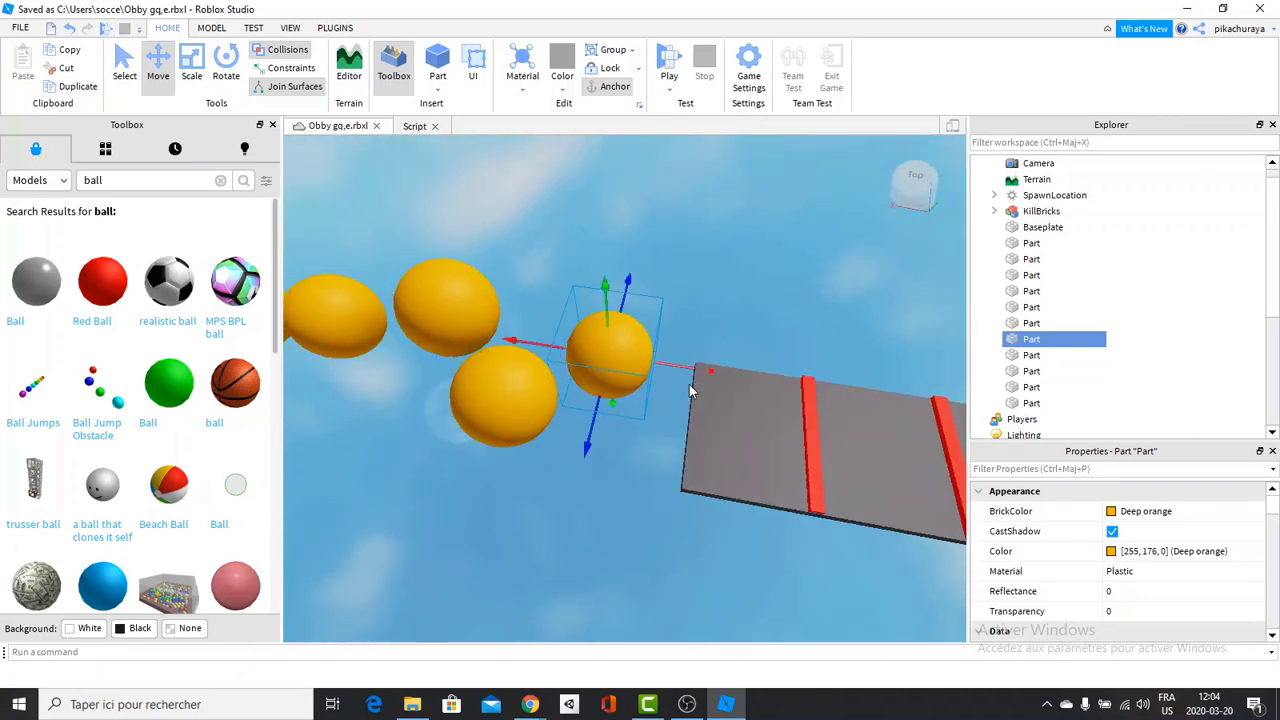
drag(690, 385, 731, 387)
drag(642, 426, 636, 455)
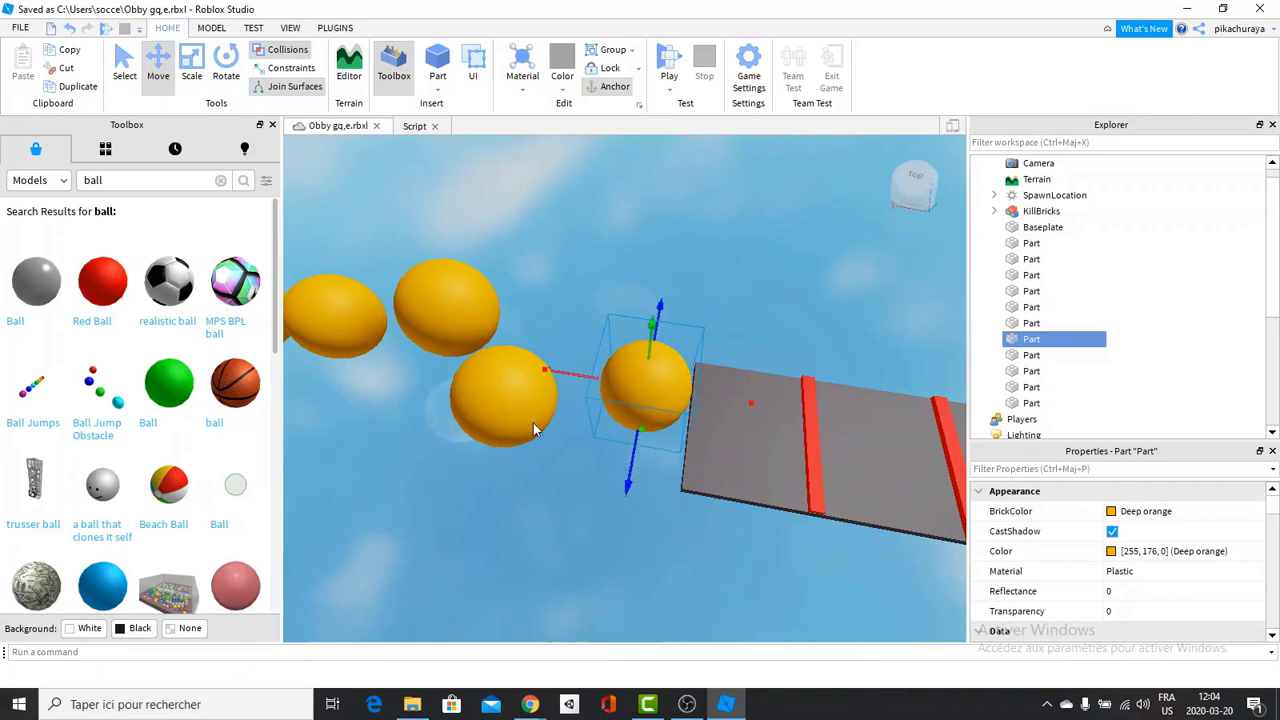
Step: Move the second orange ball slightly closer to the first and select the third ball to check the spacing
click(501, 407)
drag(585, 412, 590, 410)
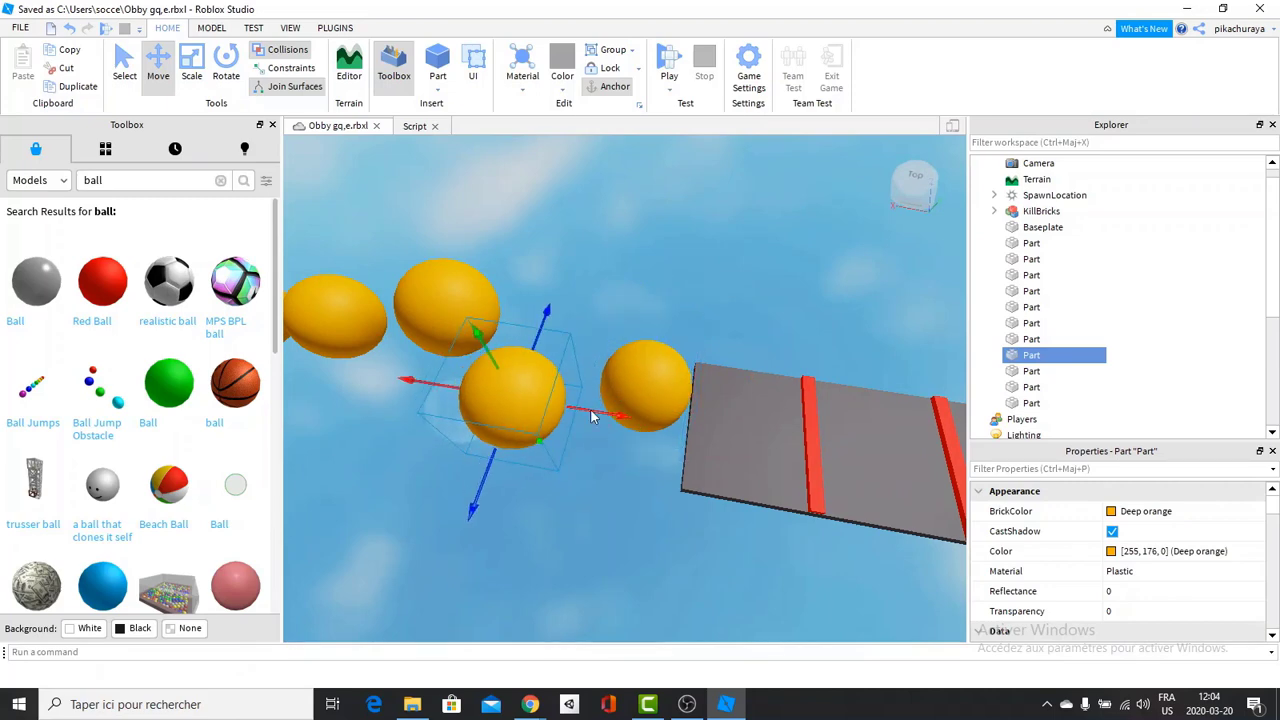
mouse_move(530, 342)
right_down()
mouse_move(555, 347)
mouse_move(546, 341)
right_up()
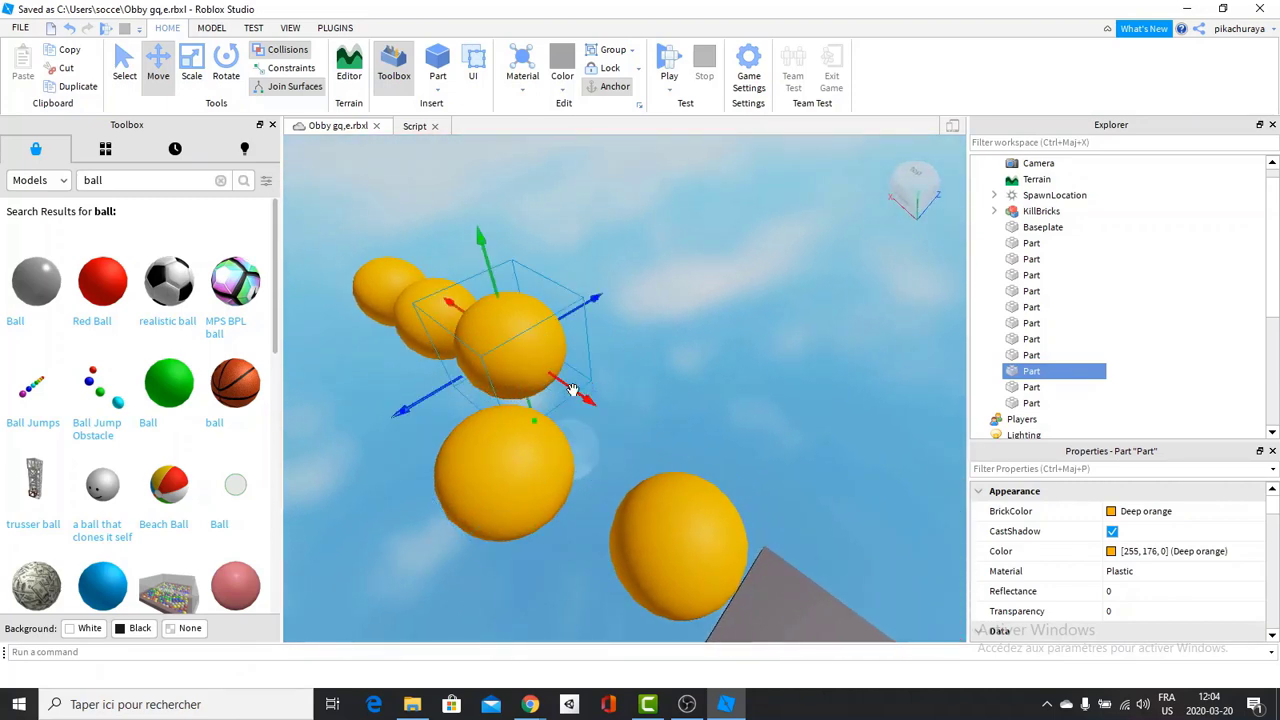
right_drag(573, 393, 451, 392)
Step: Move the farthest ball closer to its neighbour and set its BrickColor to Really red
click(467, 404)
drag(516, 406, 568, 430)
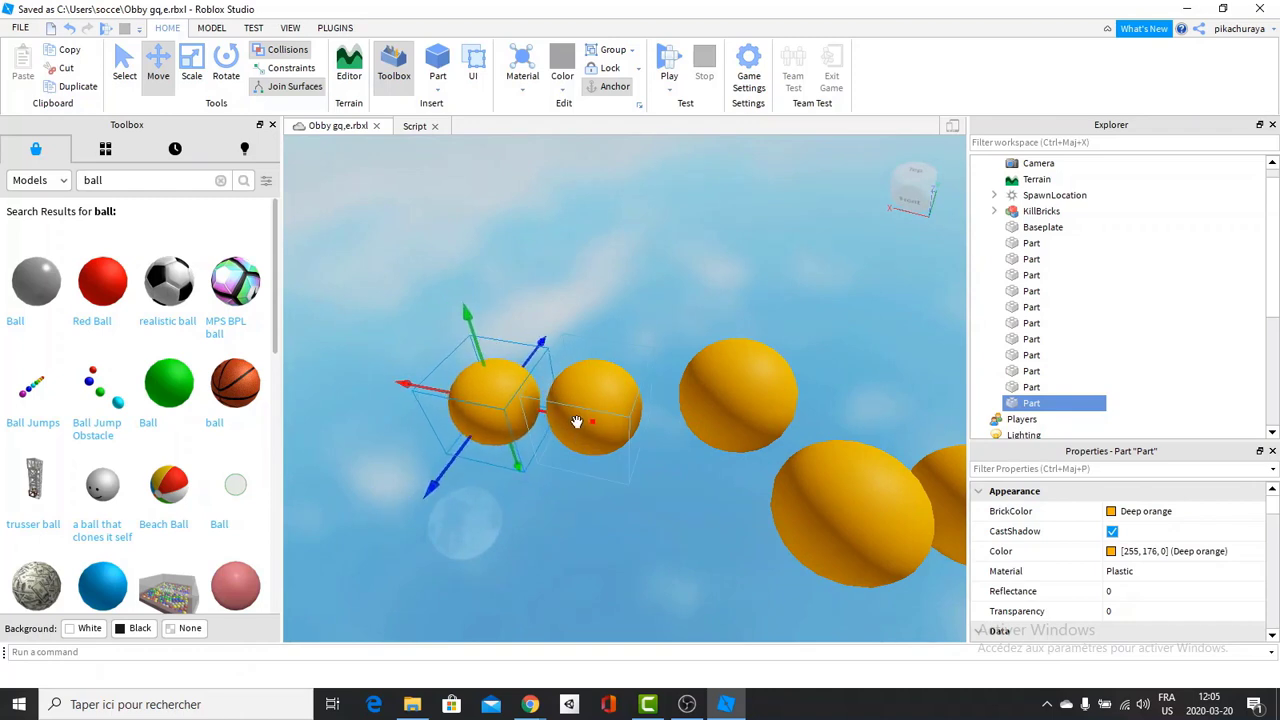
click(1111, 512)
click(1200, 327)
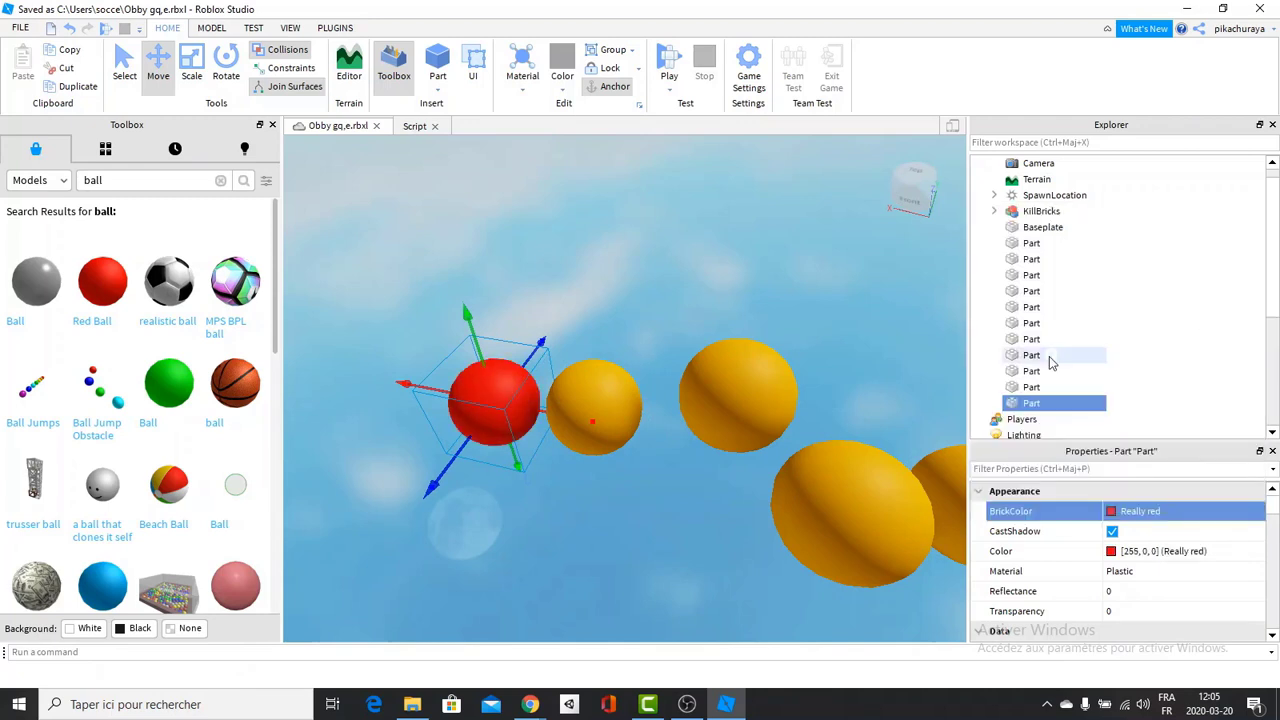
Step: Set the fourth ball's BrickColor to Pastel green and the third ball's to Br. yellowish orange
click(637, 423)
click(1120, 521)
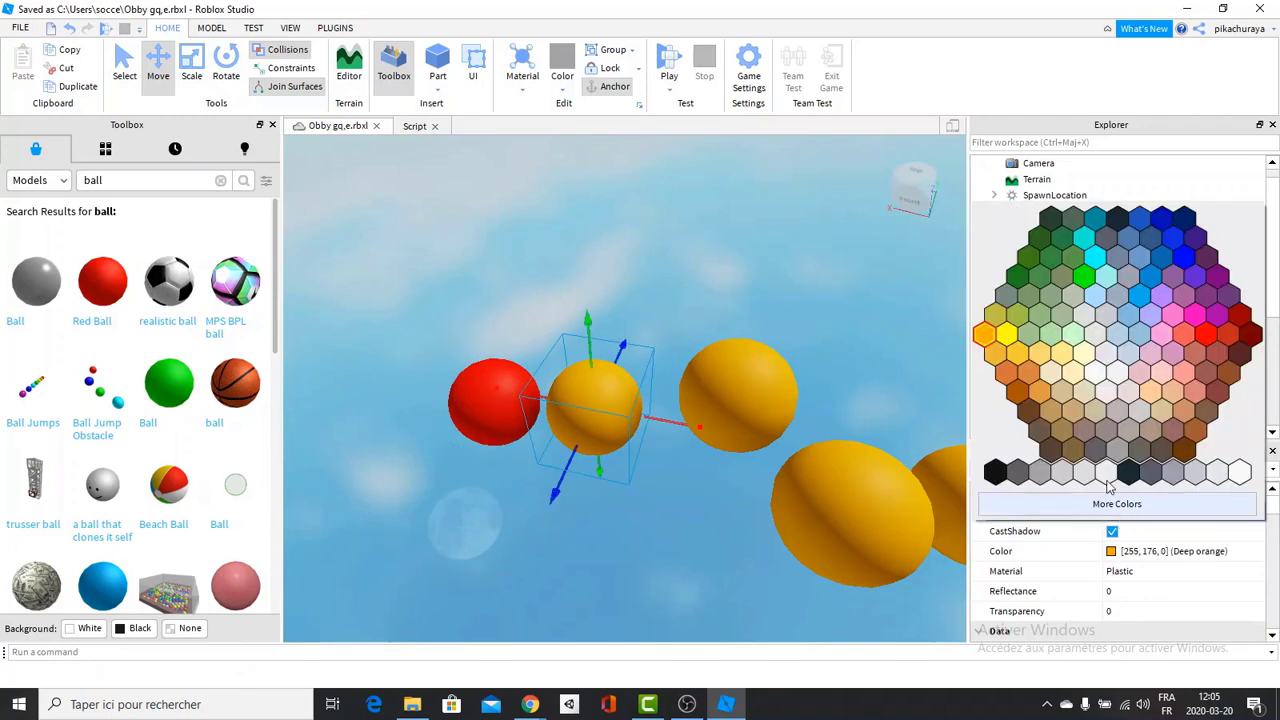
click(1077, 345)
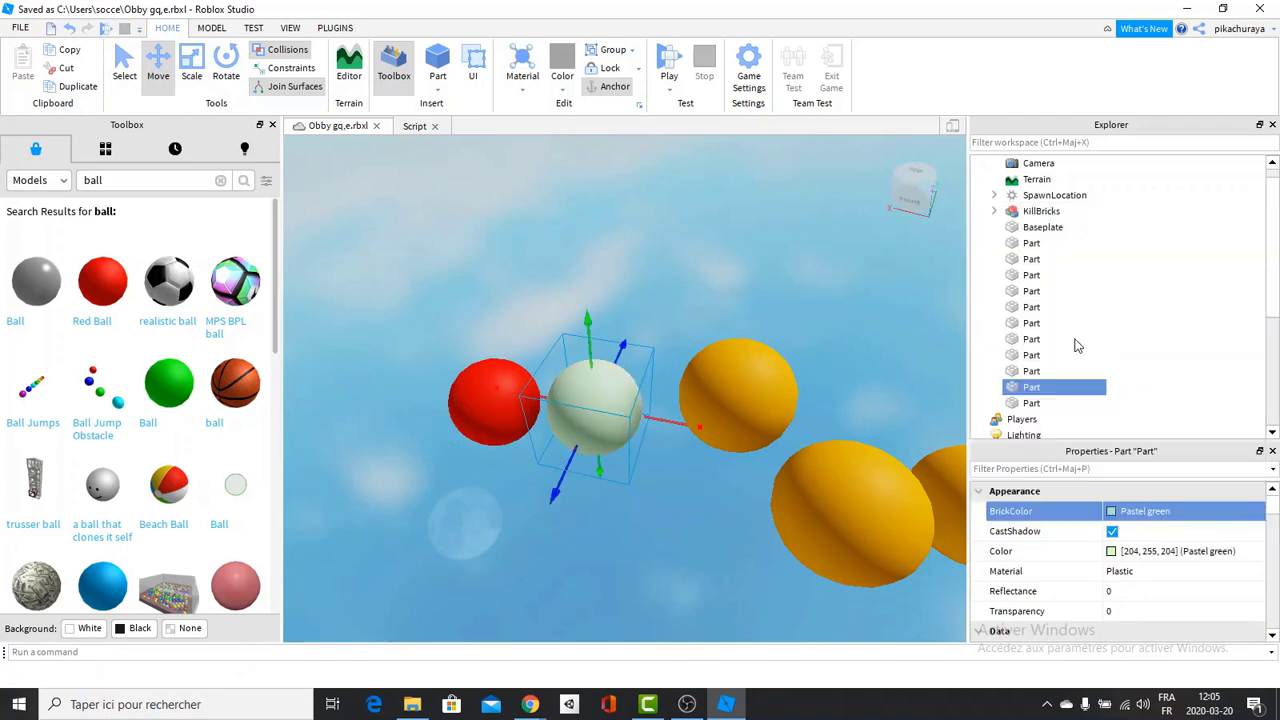
click(755, 381)
click(1104, 513)
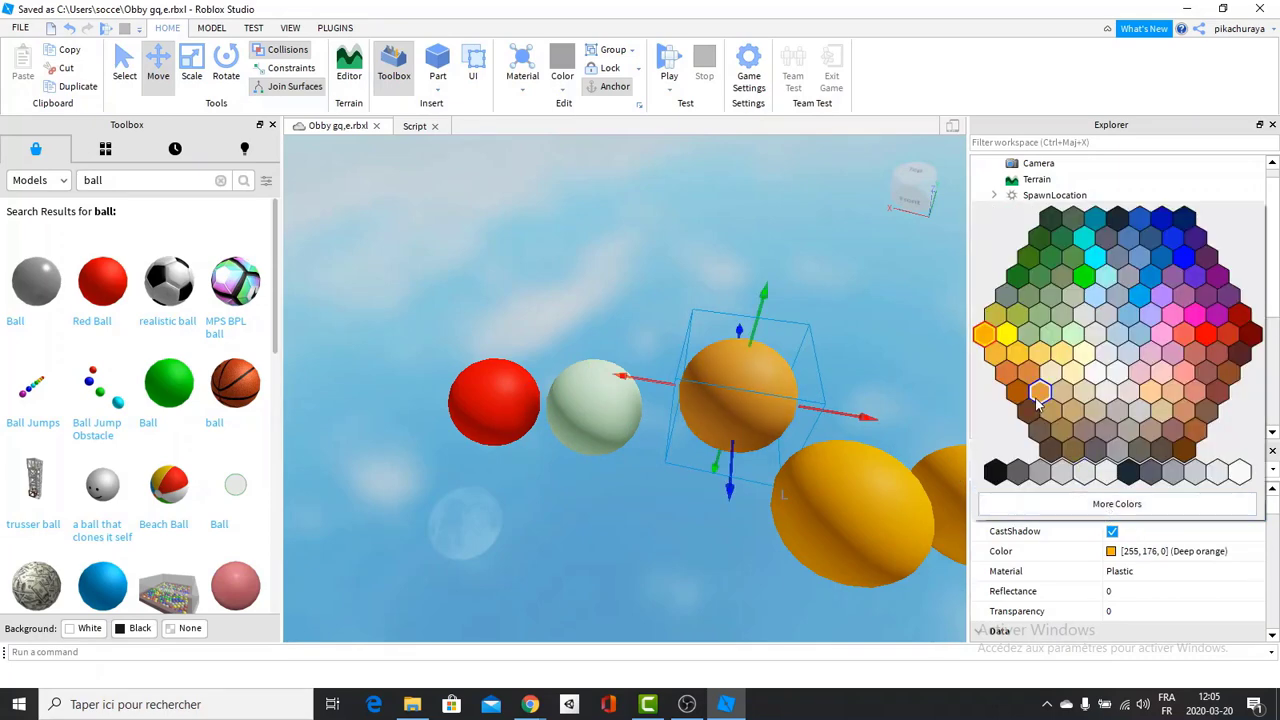
click(1035, 398)
Step: Recolour the second ball, trying Beige first and settling on light pink
right_drag(808, 406, 734, 446)
click(736, 448)
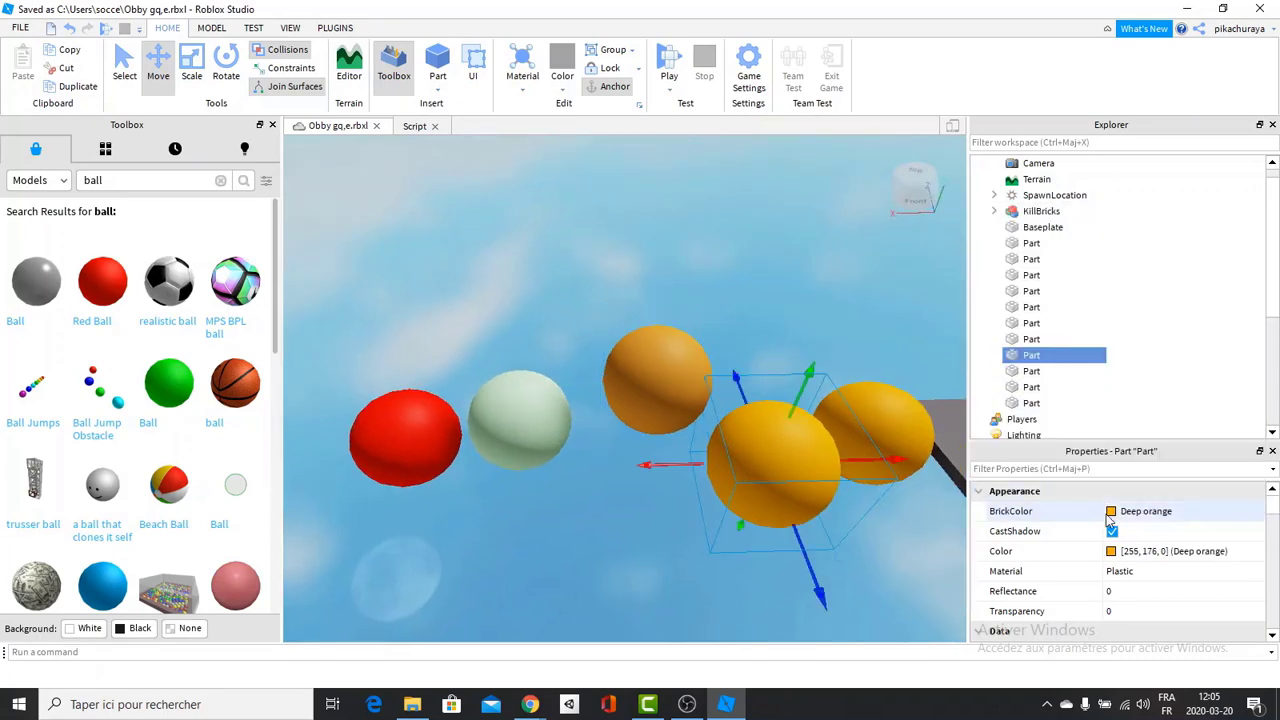
click(1108, 514)
click(1101, 416)
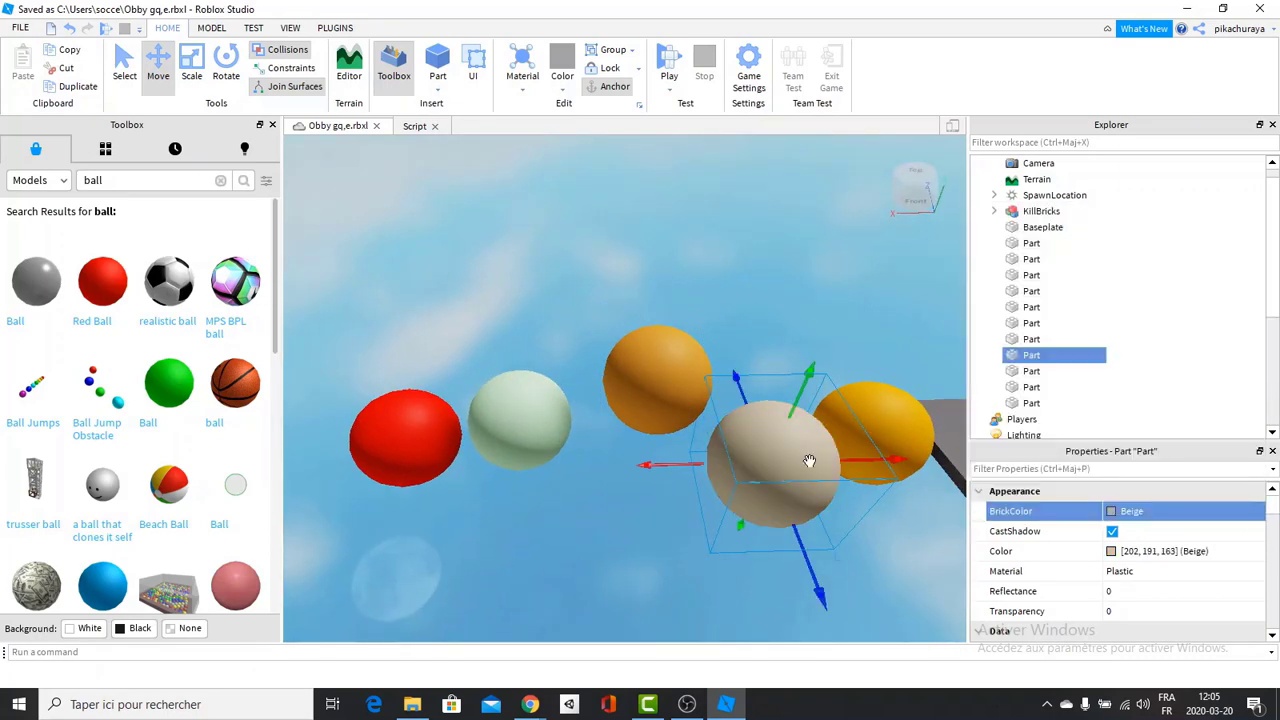
click(1110, 512)
click(1085, 408)
Step: Set the BrickColor of the third ball, between the pink and pastel green ones, to Cyan
click(875, 420)
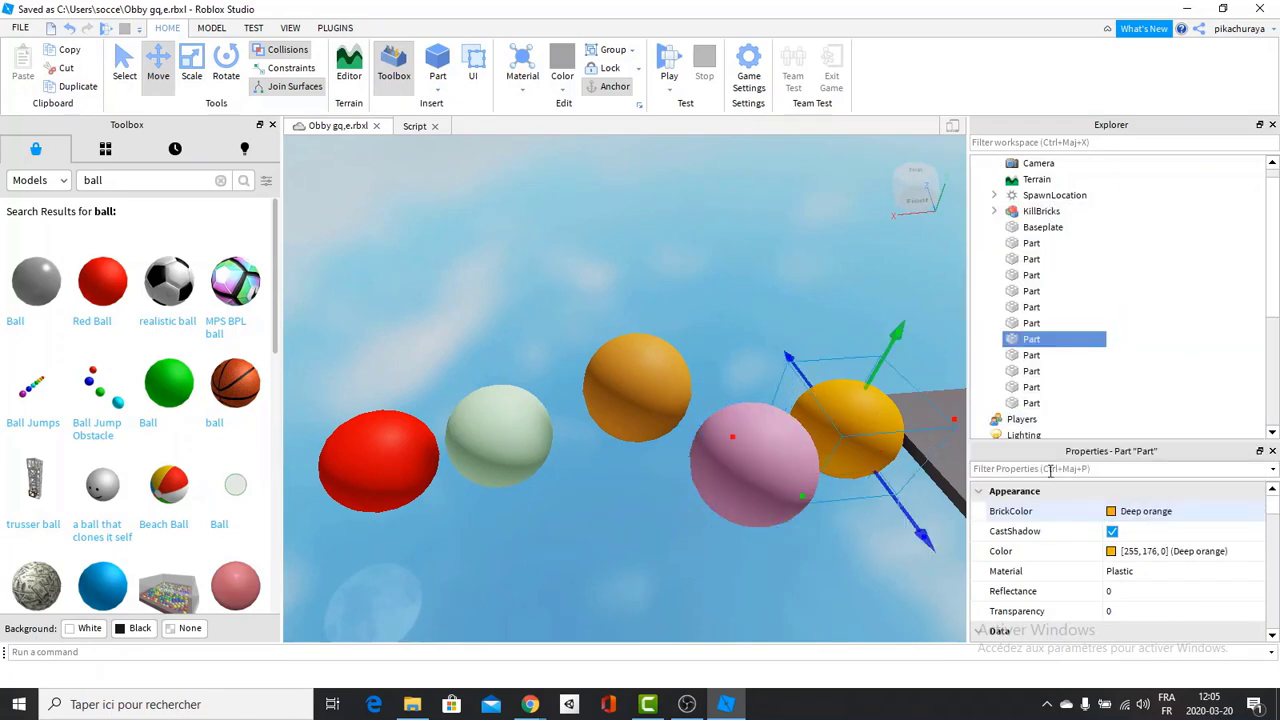
key(s)
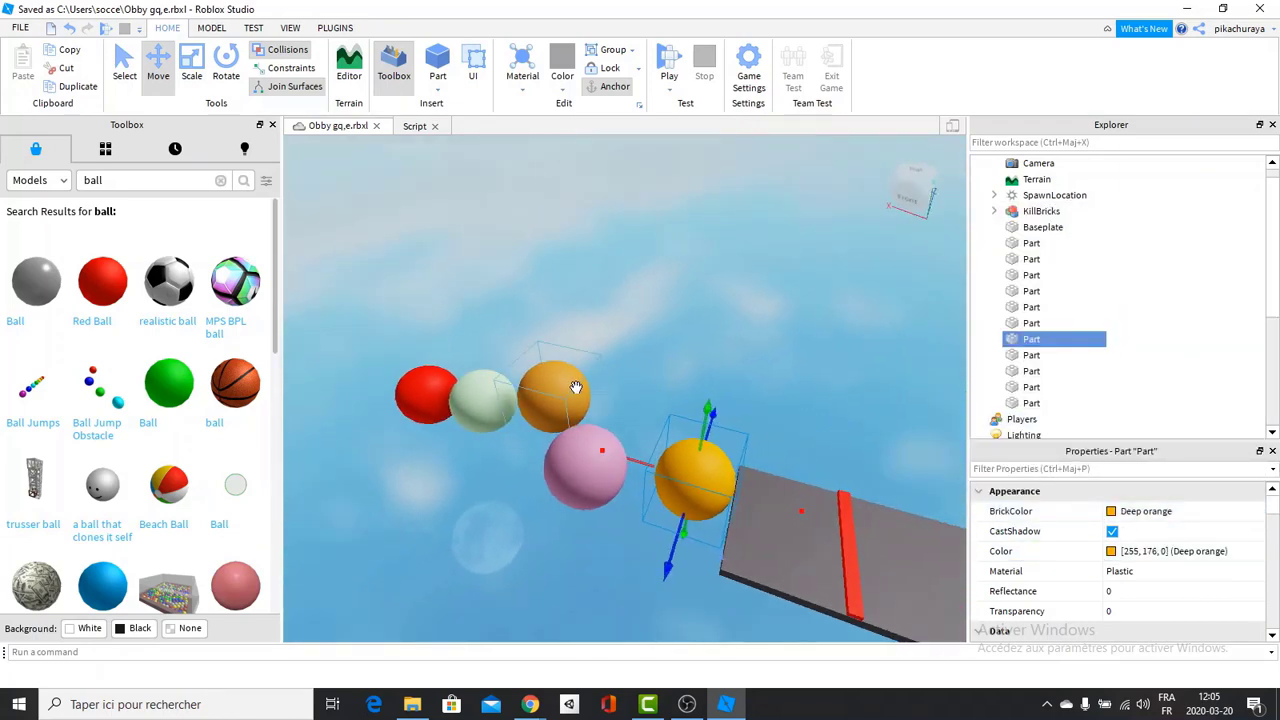
click(554, 394)
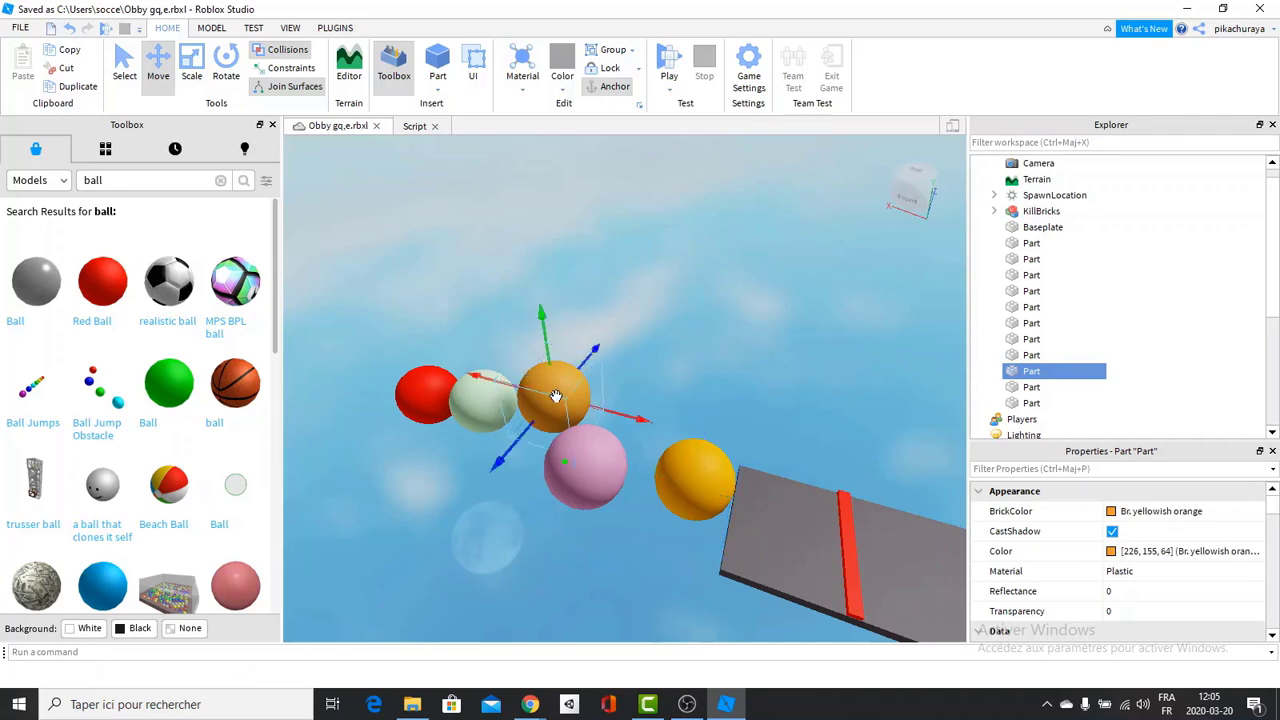
click(1111, 512)
click(1133, 313)
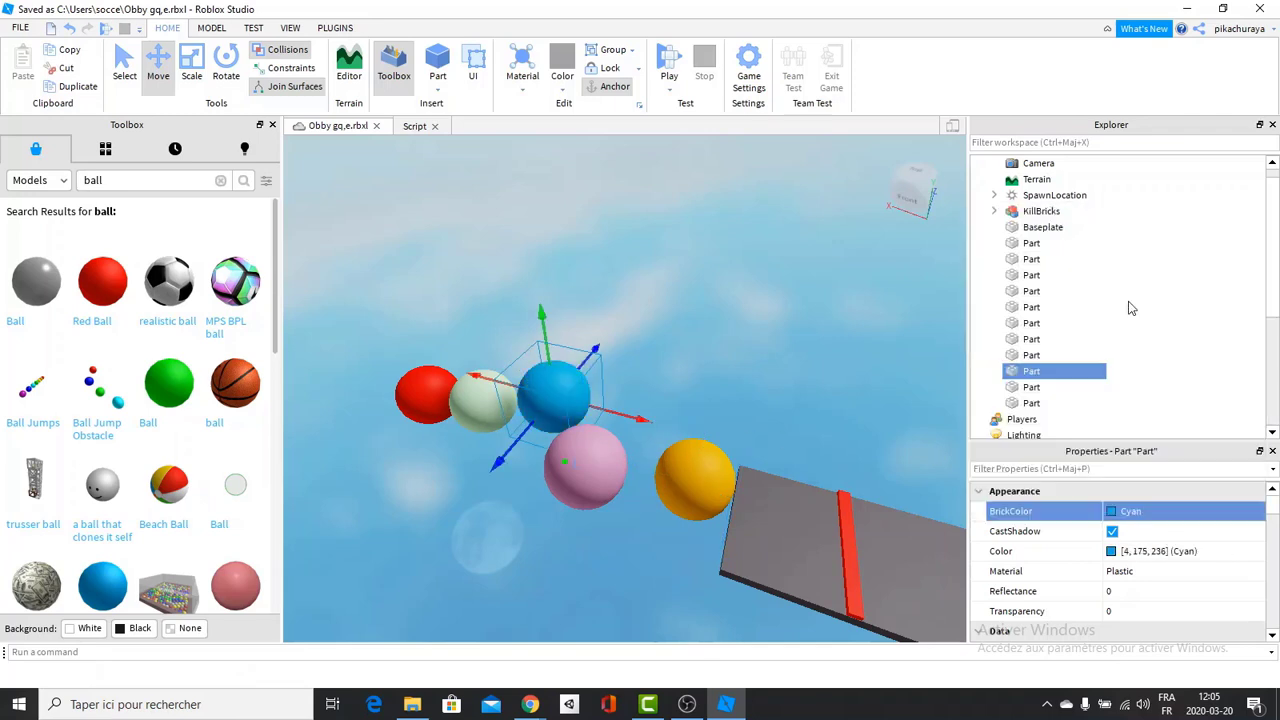
Step: Set the pastel green ball's BrickColor to Dark green and save the place file
click(708, 461)
click(452, 405)
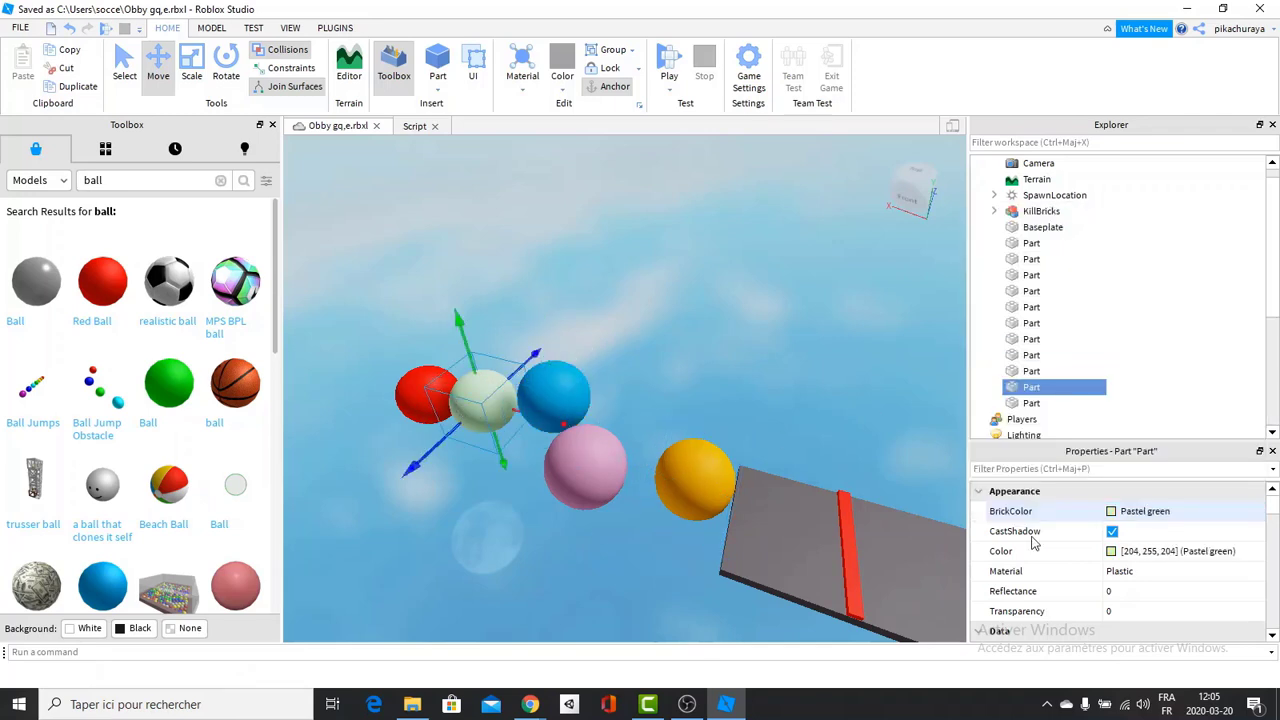
click(1122, 511)
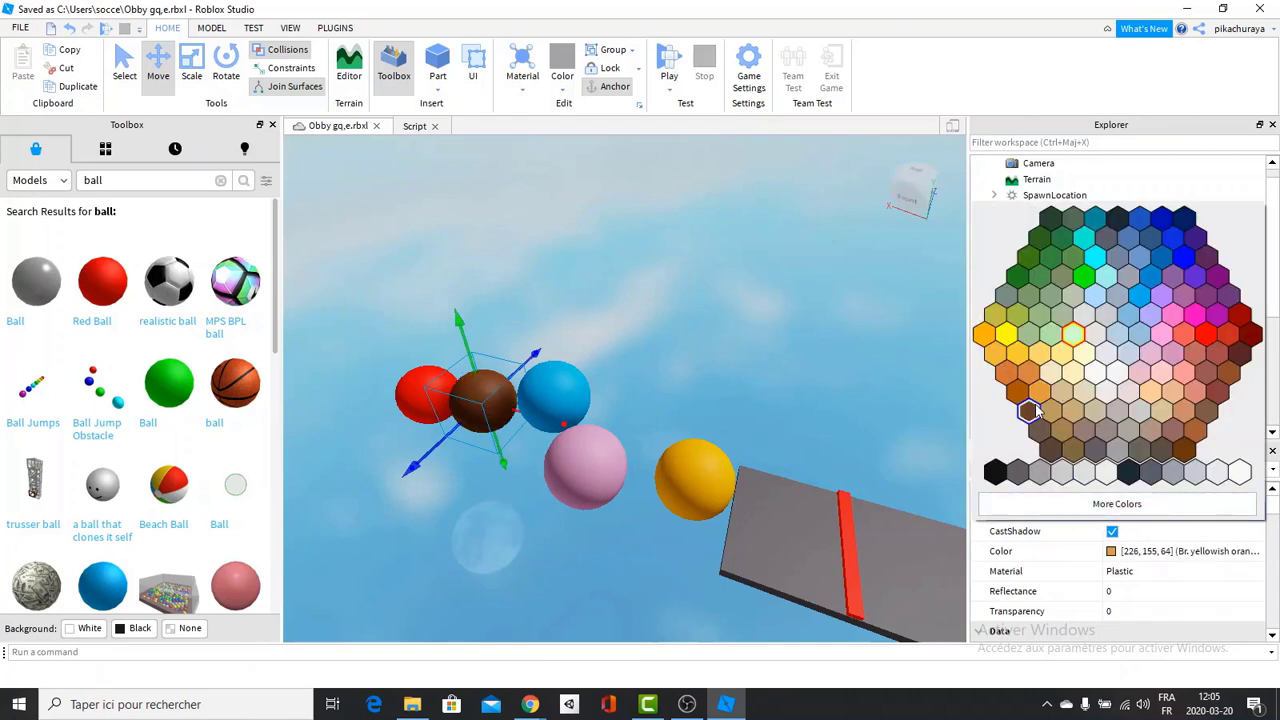
click(1060, 247)
key(w)
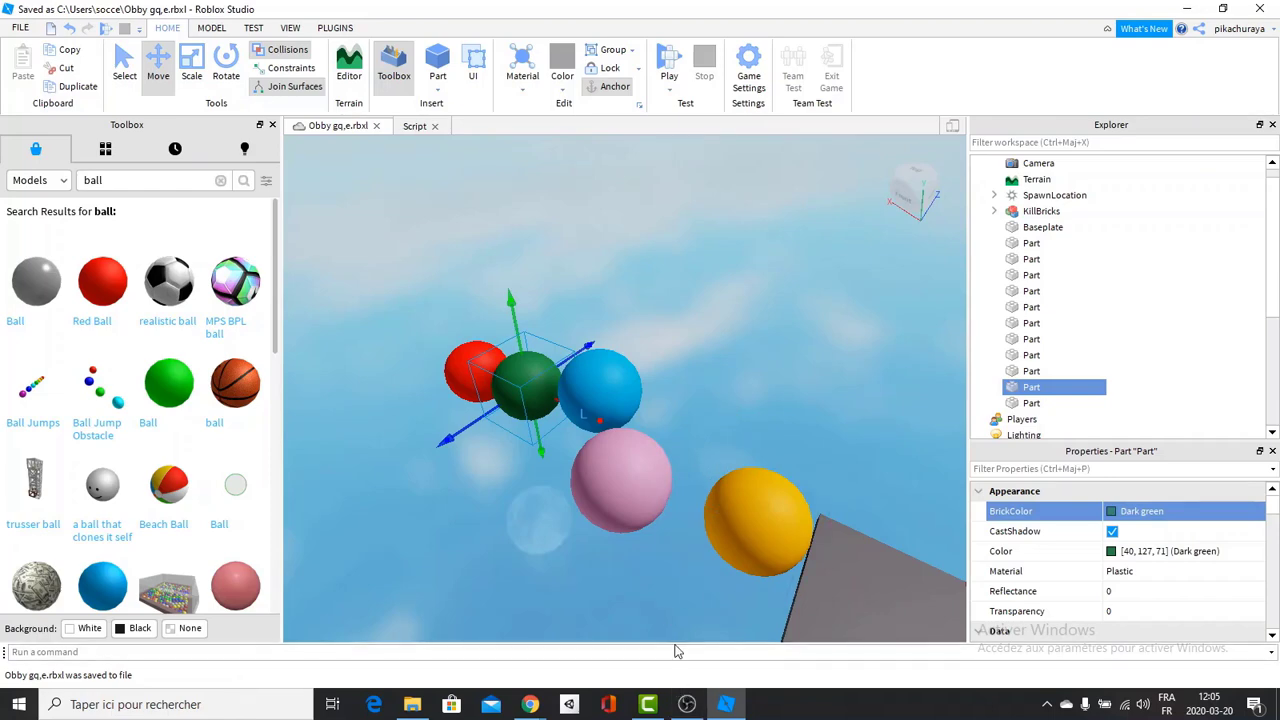
click(686, 704)
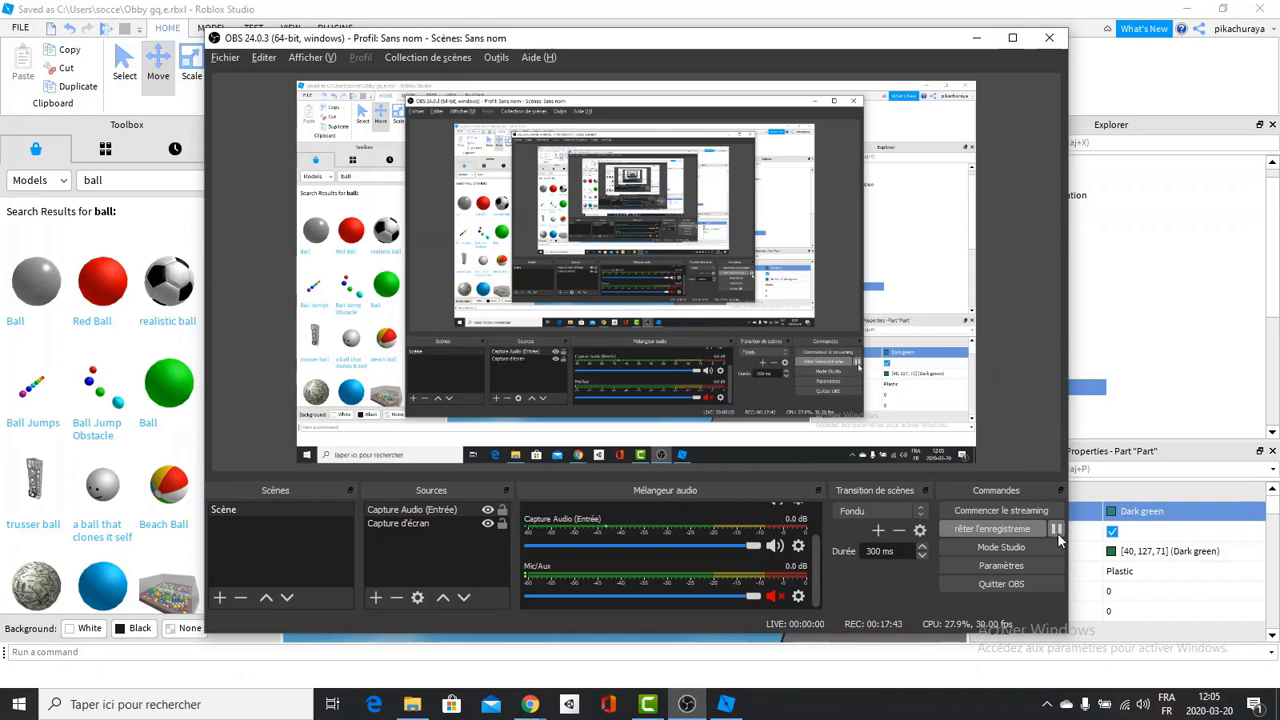
click(976, 42)
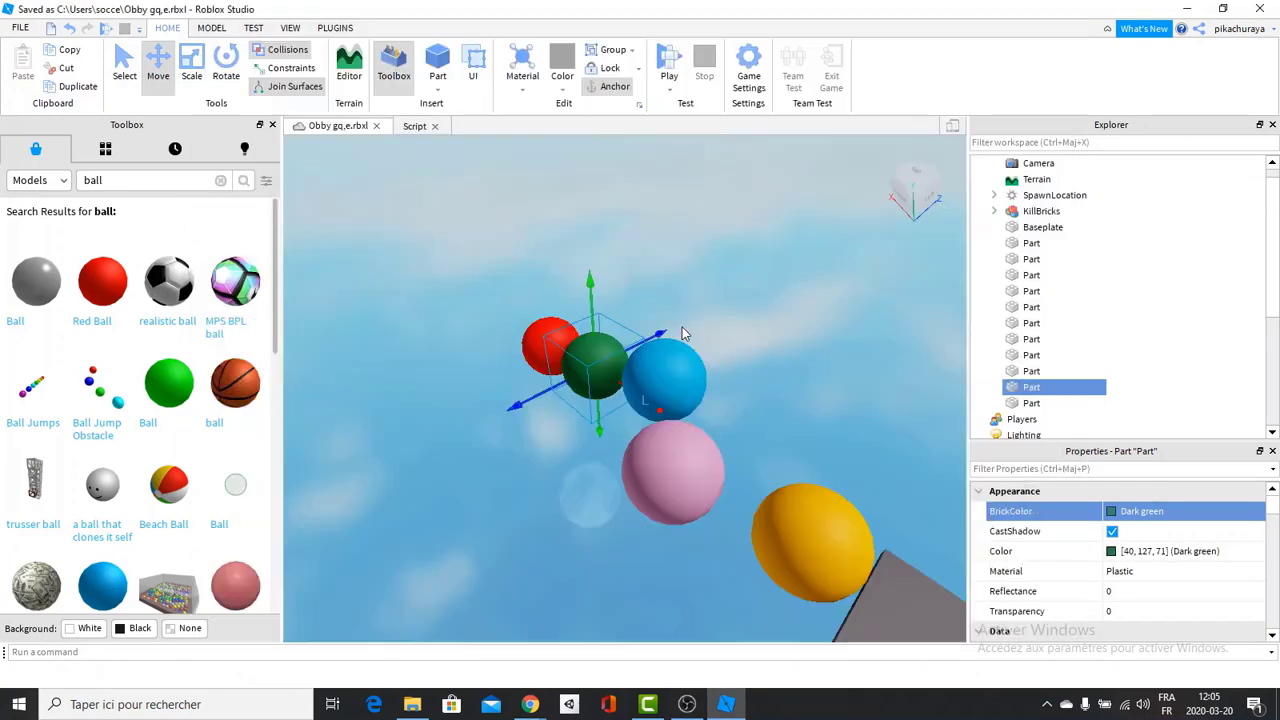
Step: Duplicate the starting baseplate and move the copy along the course to the far end, beyond the red ball
right_drag(642, 333, 641, 327)
right_drag(608, 390, 679, 393)
scroll(688, 355, up, 6)
click(686, 380)
scroll(679, 393, up, 3)
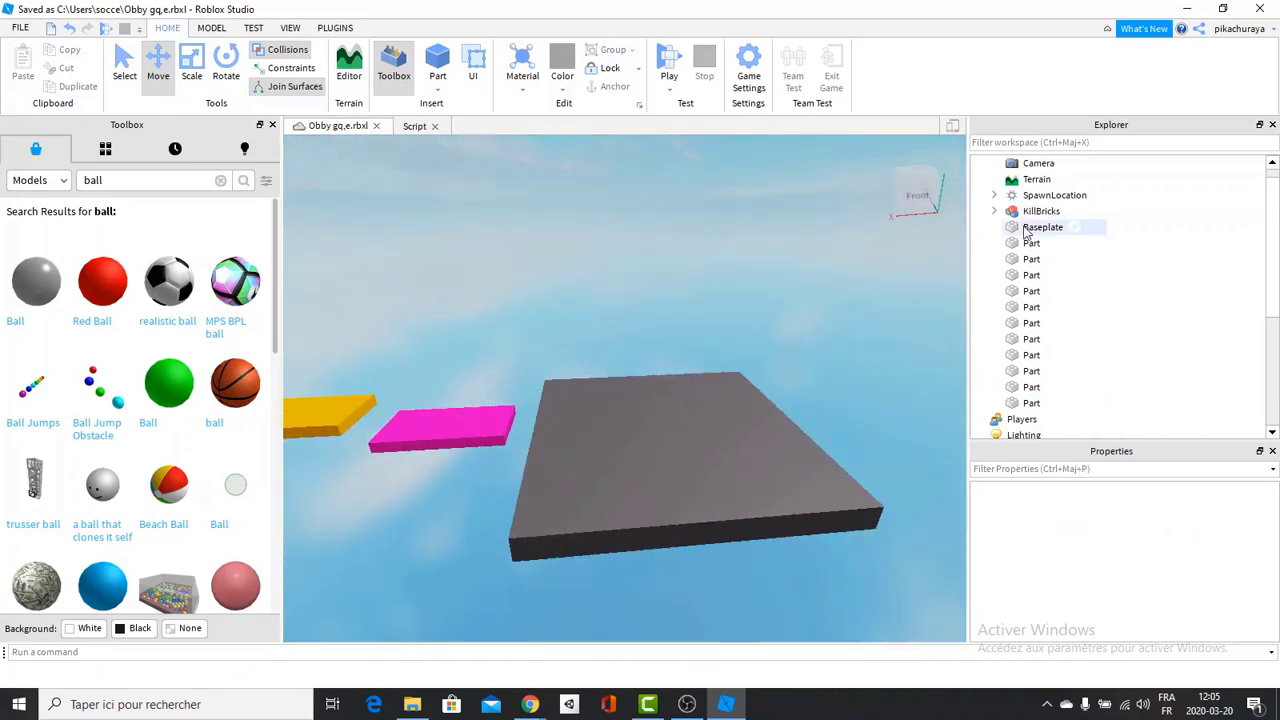
click(1040, 227)
scroll(901, 301, down, 10)
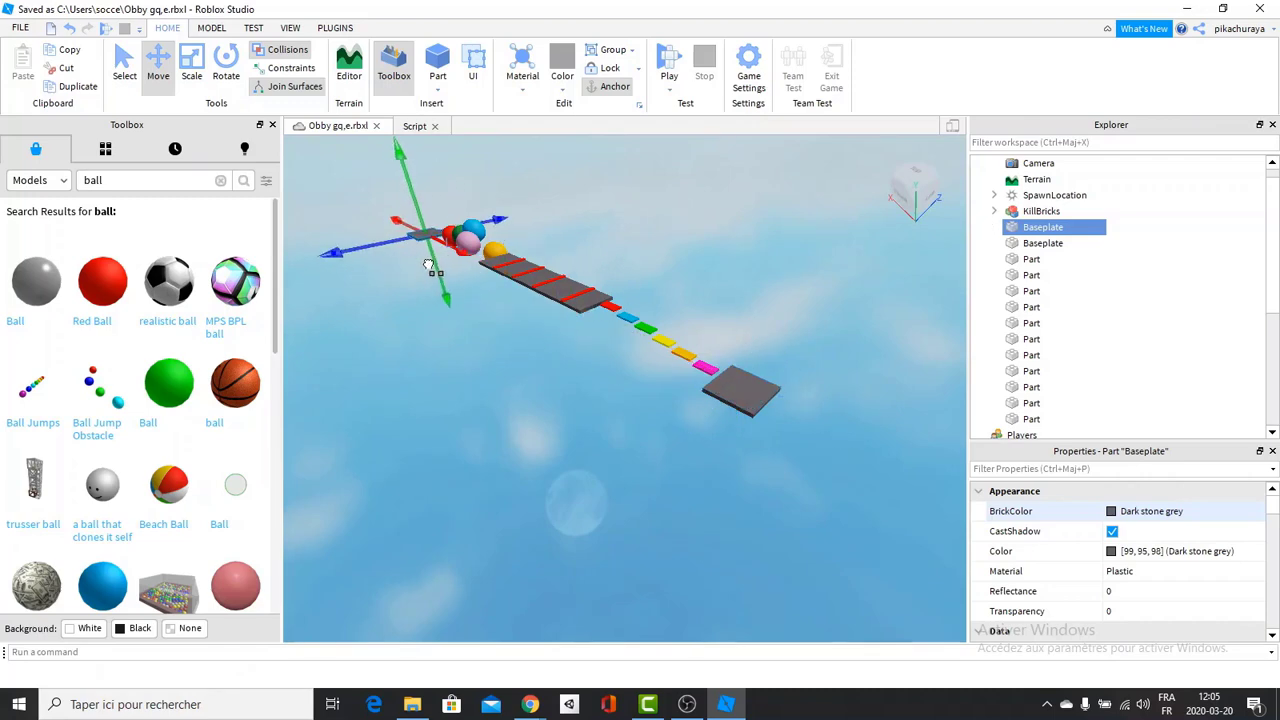
Step: Position the duplicated baseplate close to the red ball, lined up with the ball course, and save the place file
key(f)
right_drag(445, 263, 472, 277)
scroll(472, 277, down, 2)
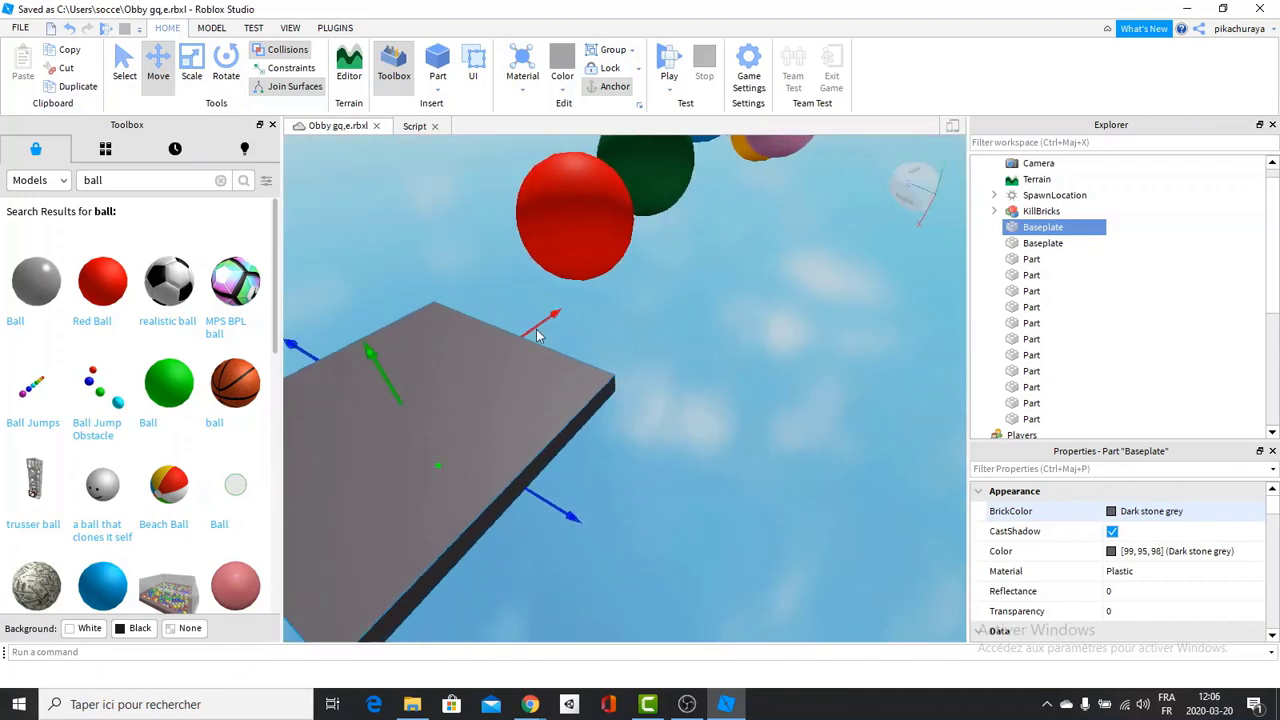
drag(536, 332, 606, 275)
drag(660, 392, 629, 395)
drag(364, 430, 354, 437)
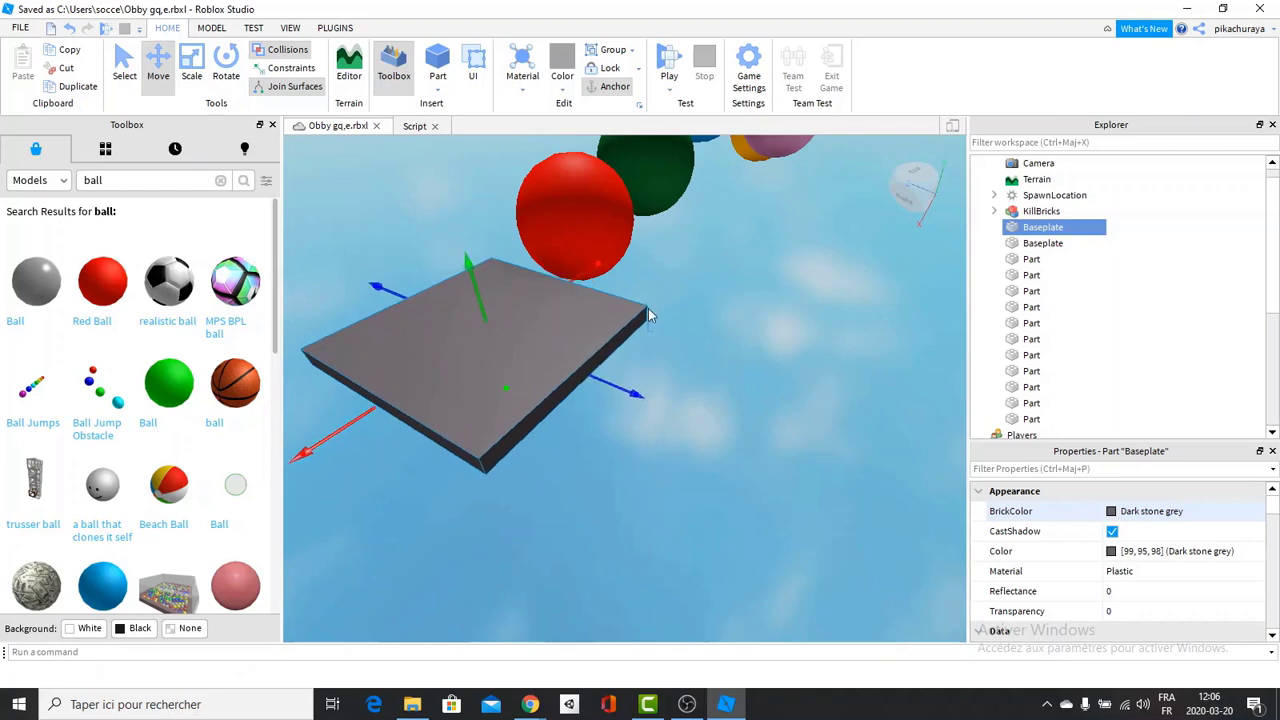
right_drag(682, 320, 682, 320)
scroll(682, 320, up, 5)
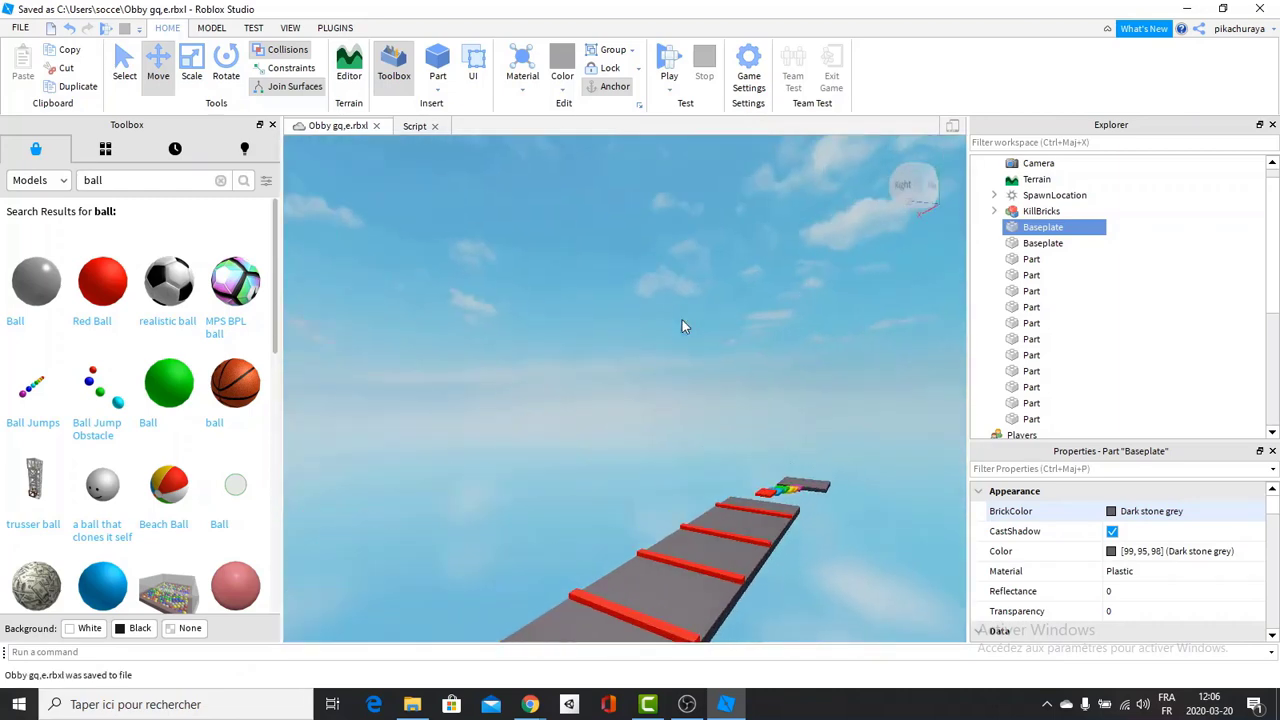
Step: Start a playtest and jump the avatar across the coloured platforms onto the long baseplate with the kill bricks
click(658, 65)
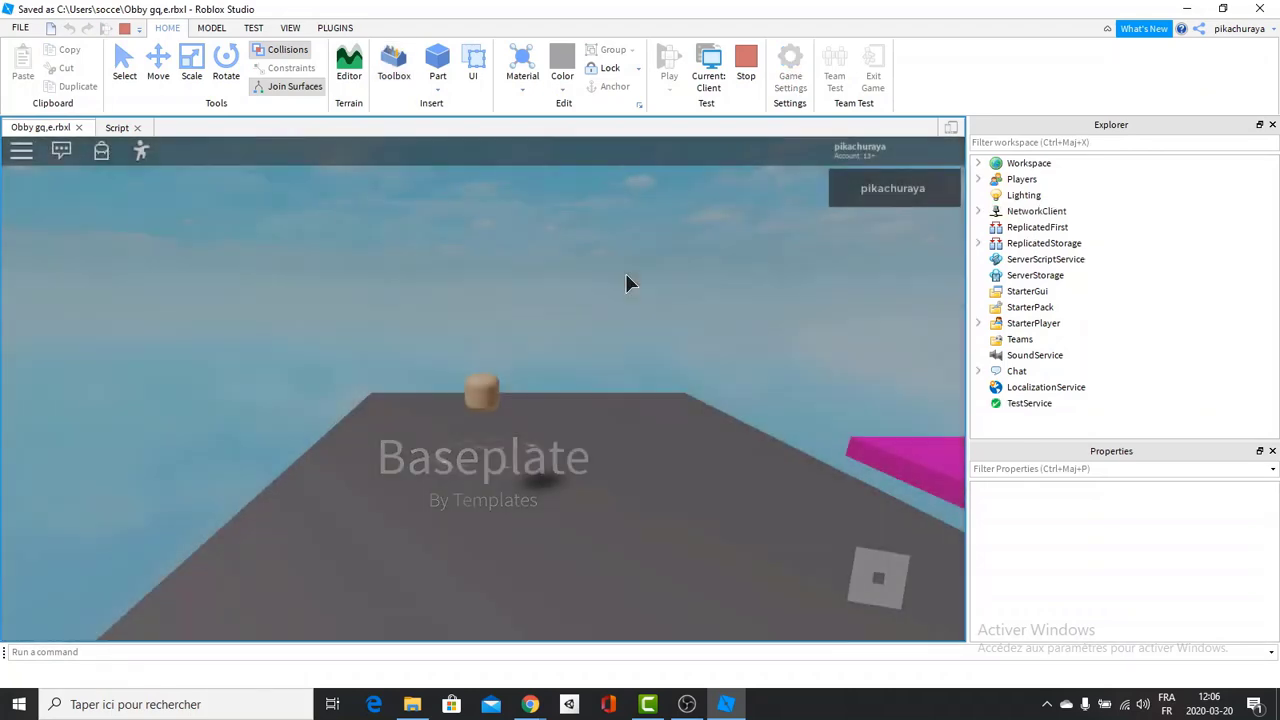
key(w)
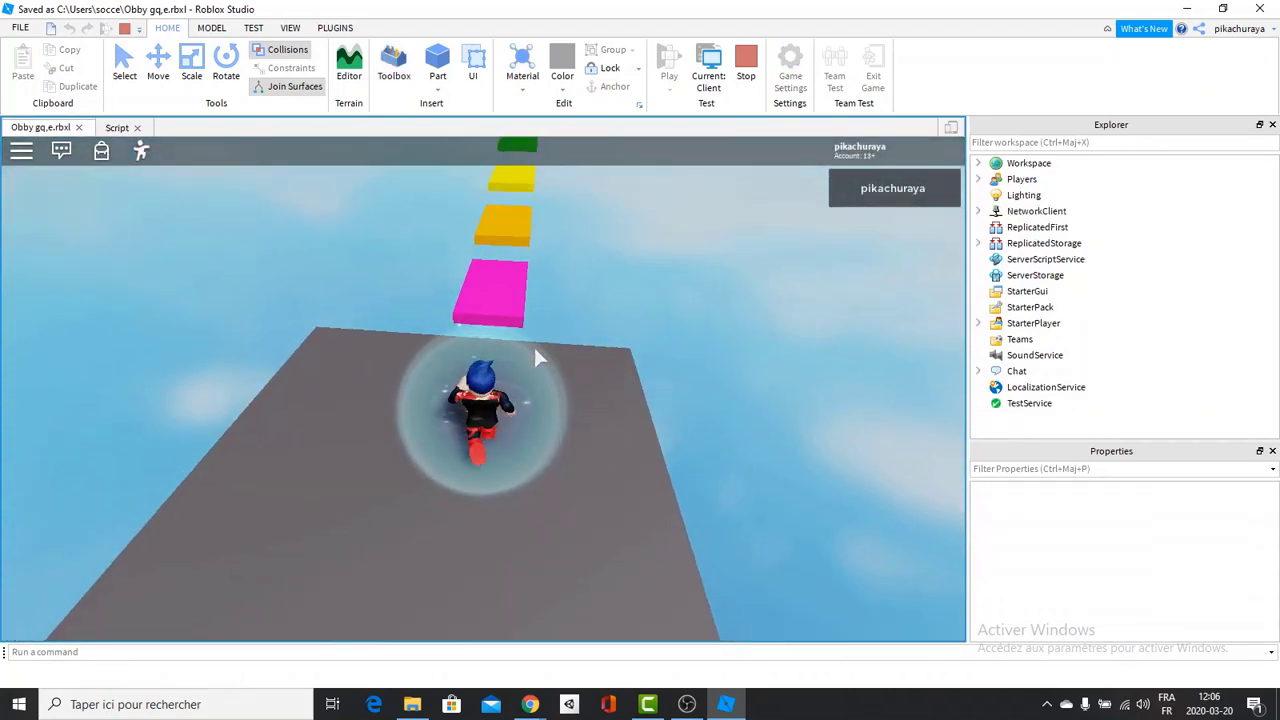
key(space)
key(space)
key(space)
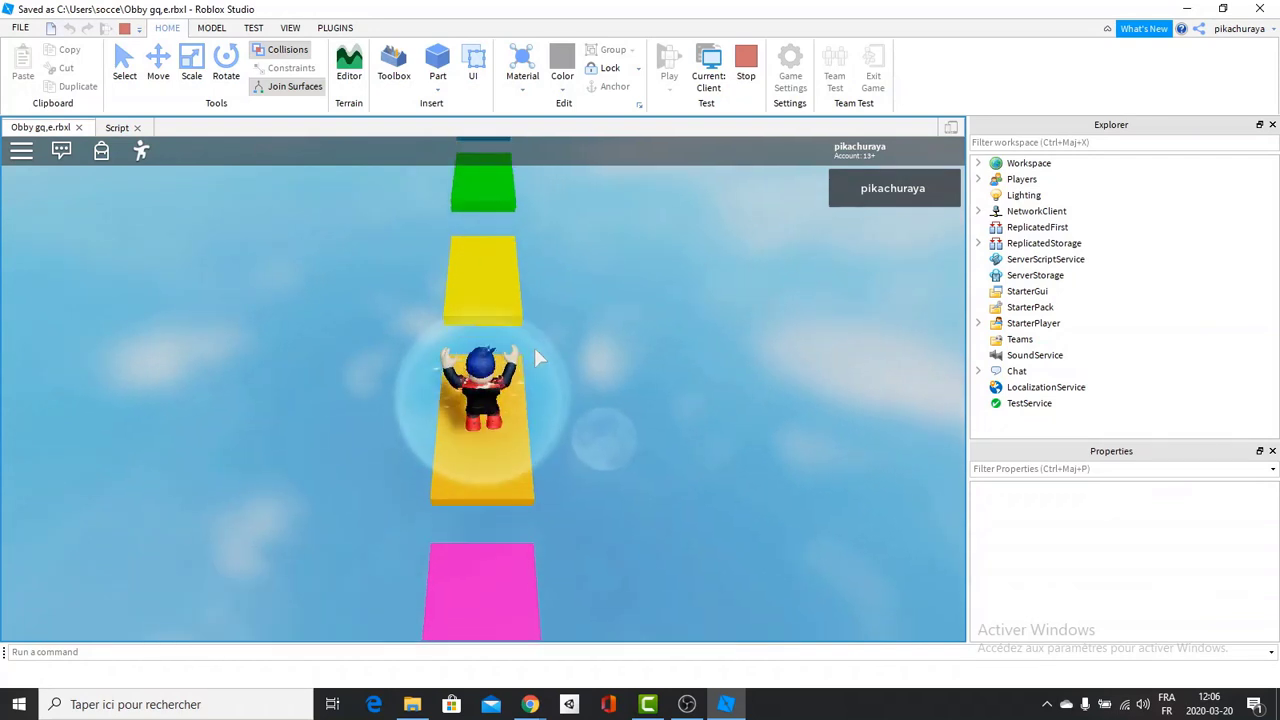
key(w)
key(space)
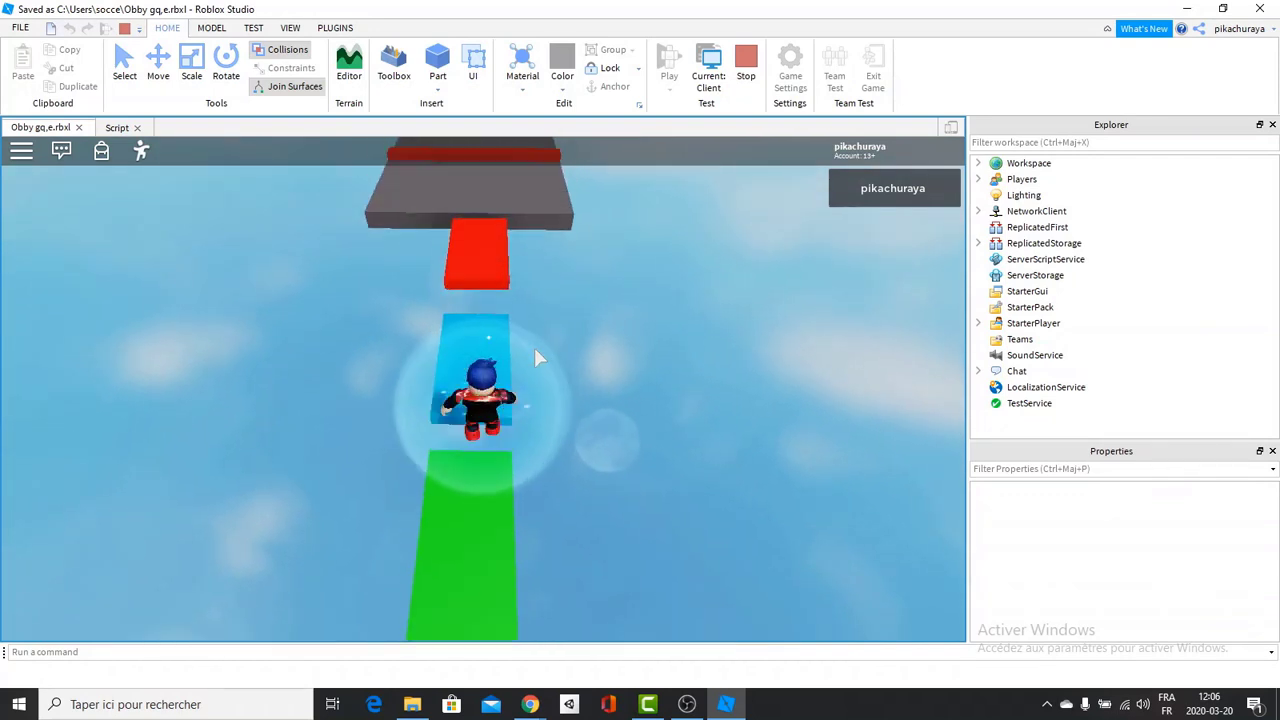
key(space)
key(space)
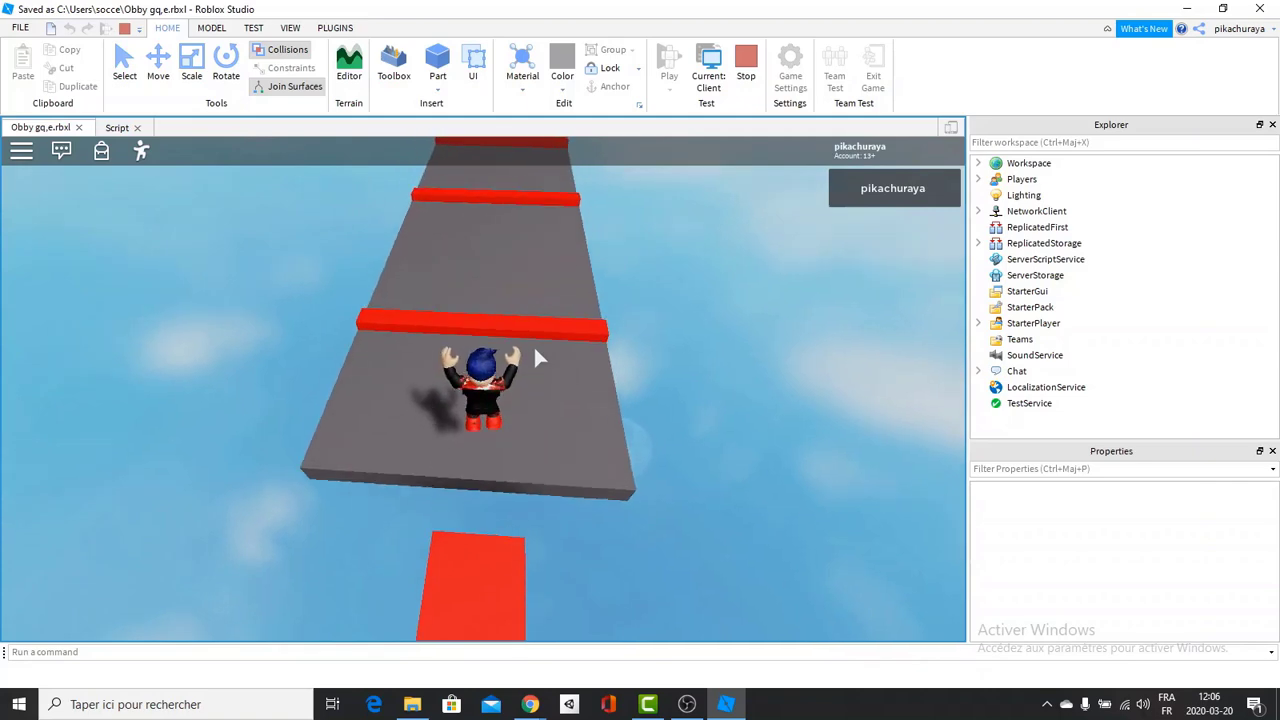
Step: Test the kill-brick section by jumping the avatar over each red bar towards the yellow ball
right_drag(535, 350, 535, 350)
key(w)
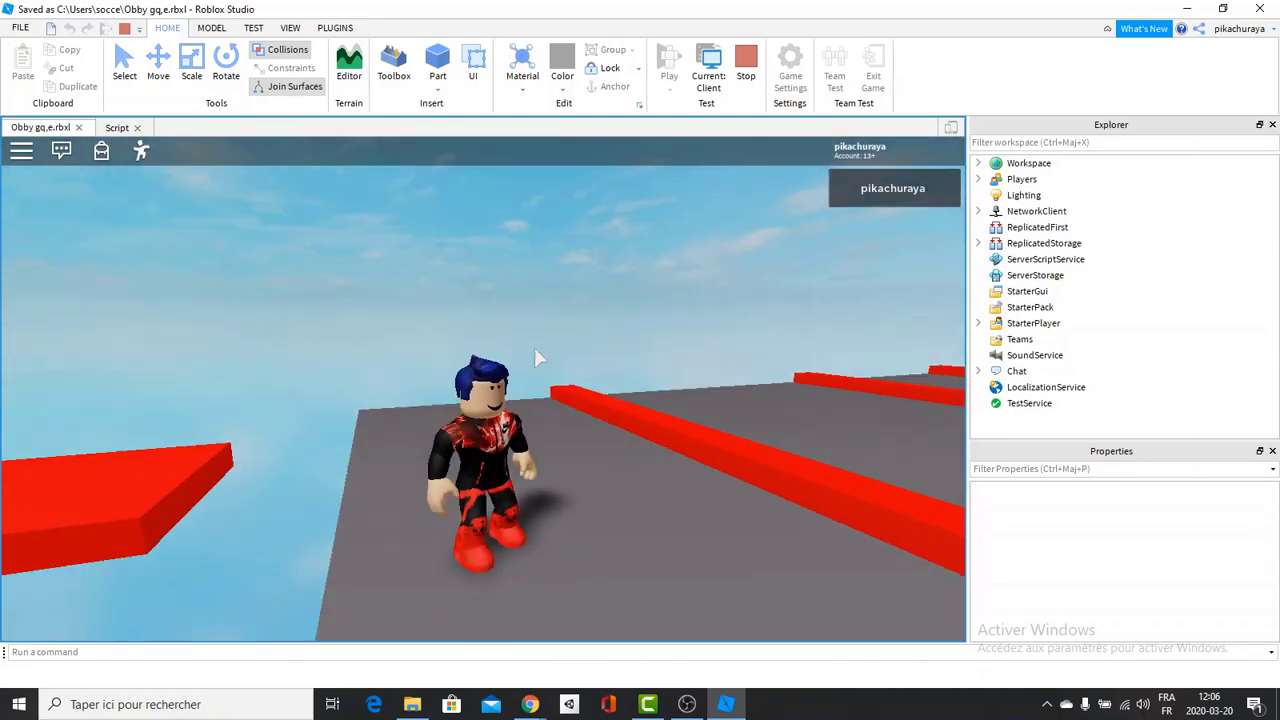
key(d)
scroll(535, 349, down, 2)
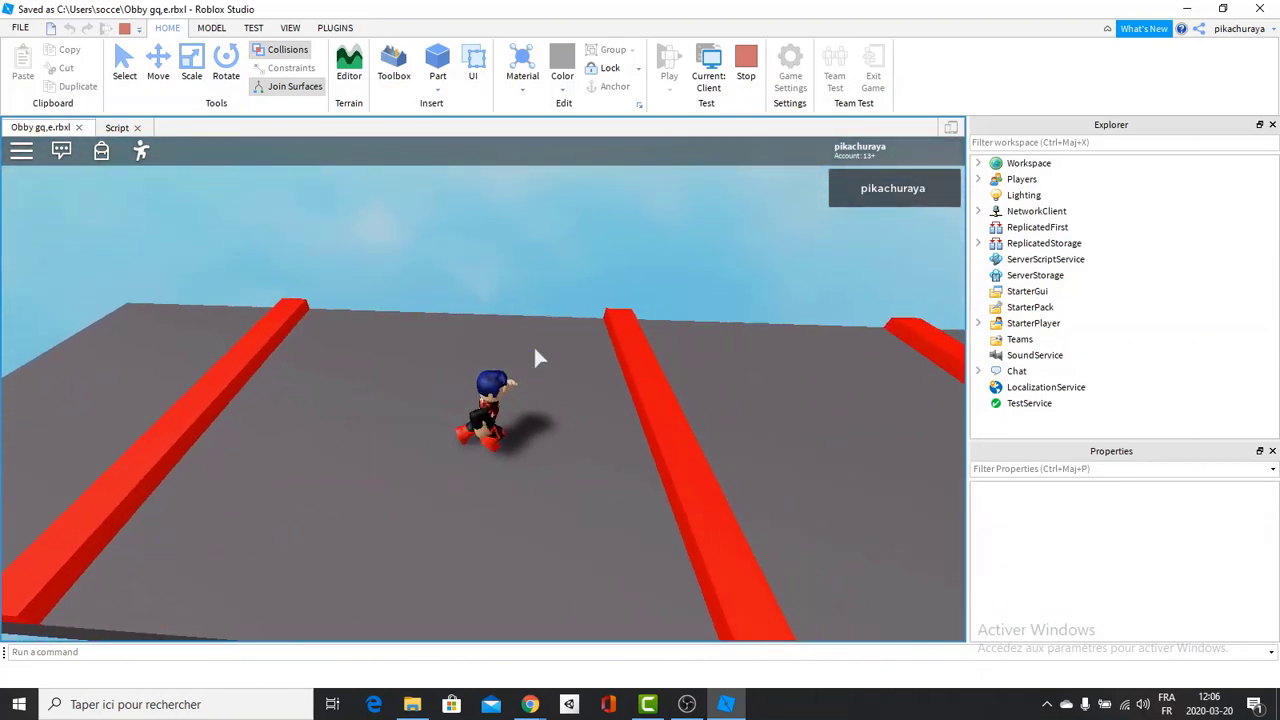
right_drag(535, 349, 537, 351)
key(space)
key(d)
key(space)
key(w)
key(w)
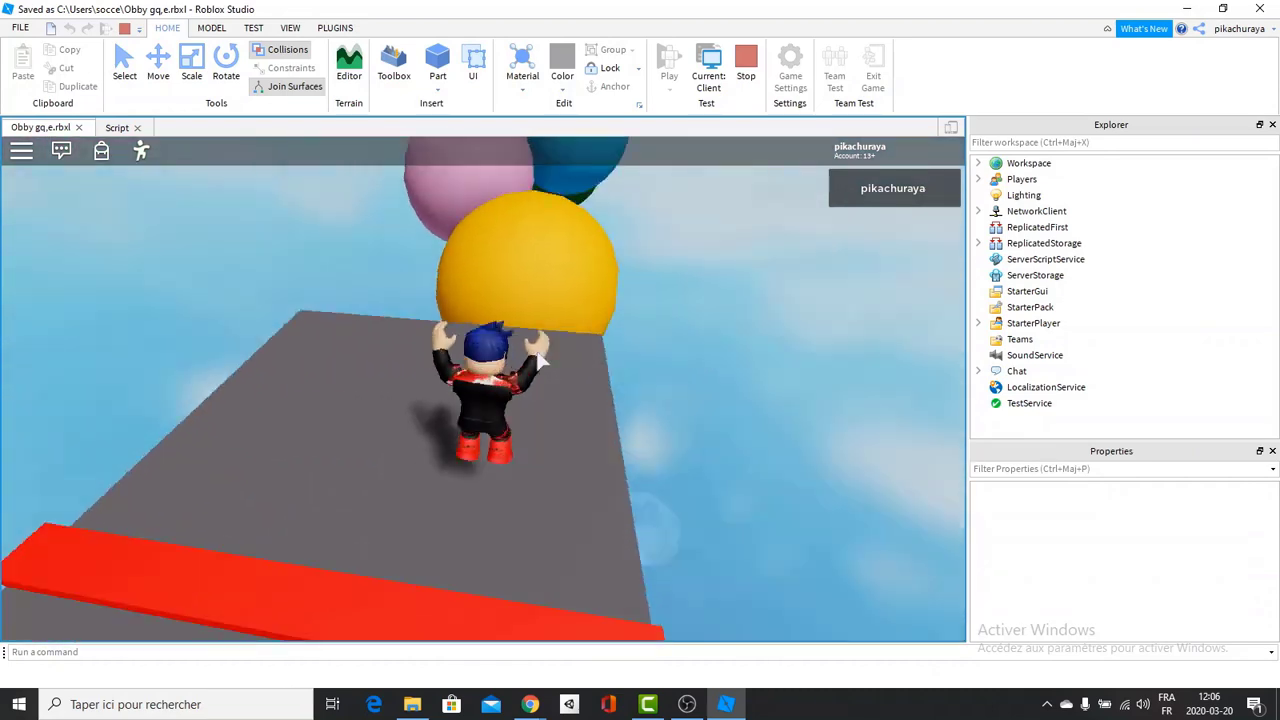
Step: Jump the avatar across the yellow, pink, cyan, green and red balls onto the end baseplate
key(w)
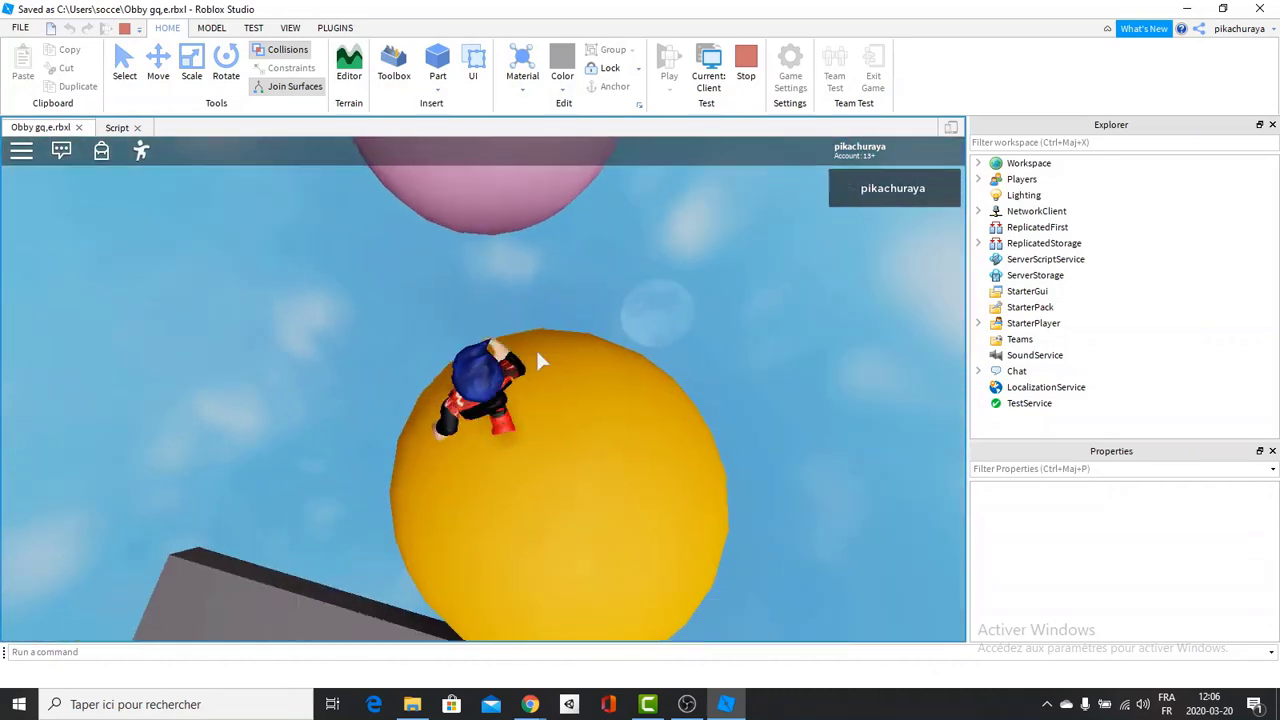
key(space)
key(w)
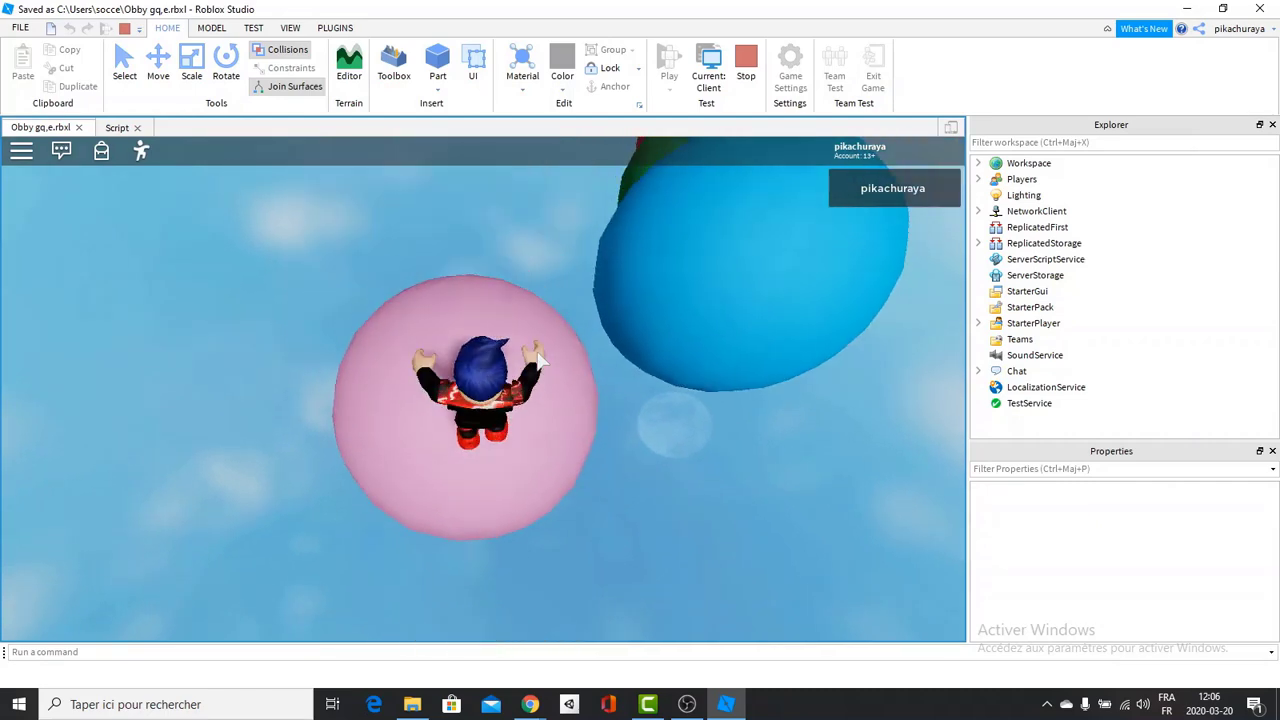
key(space)
key(w)
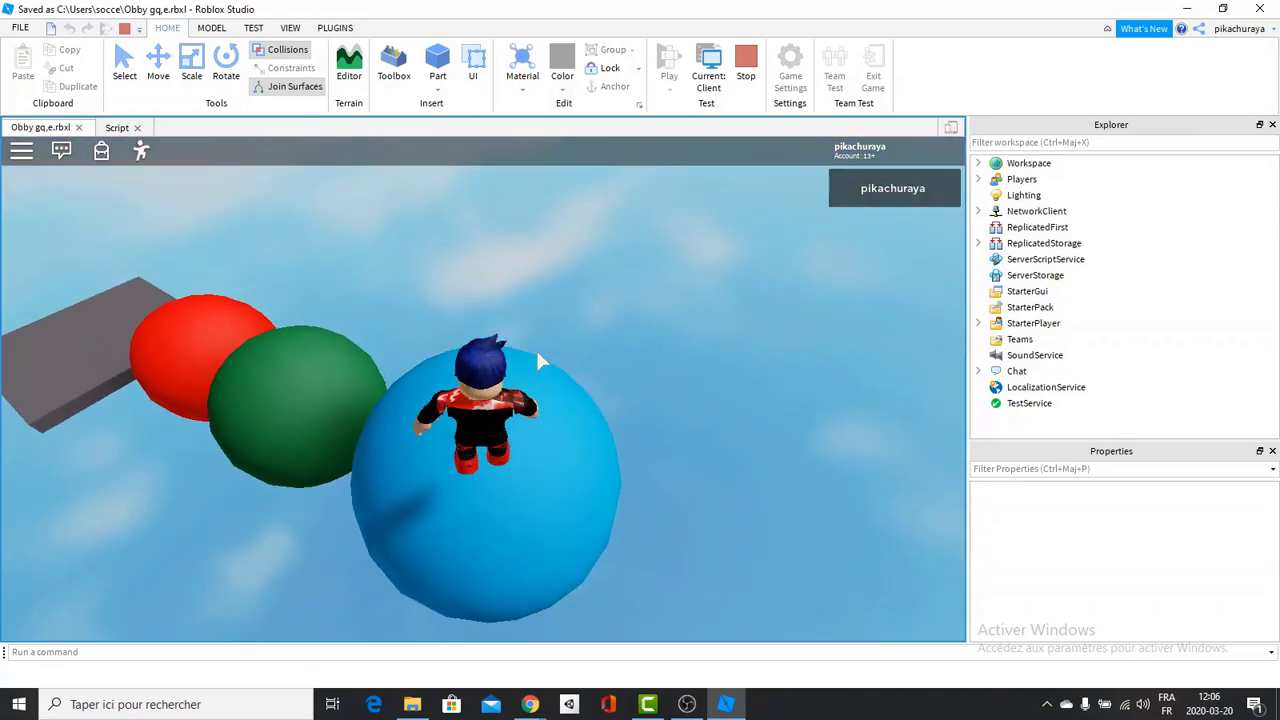
key(space)
key(w)
key(space)
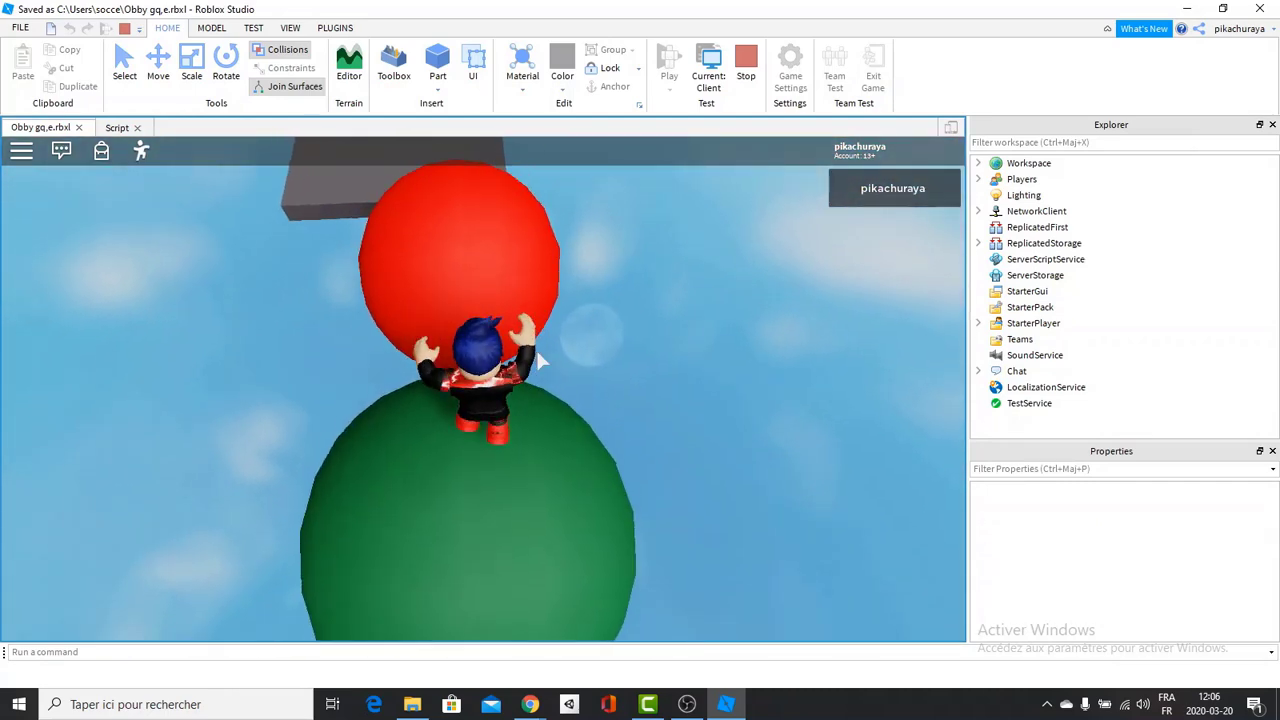
key(w)
key(space)
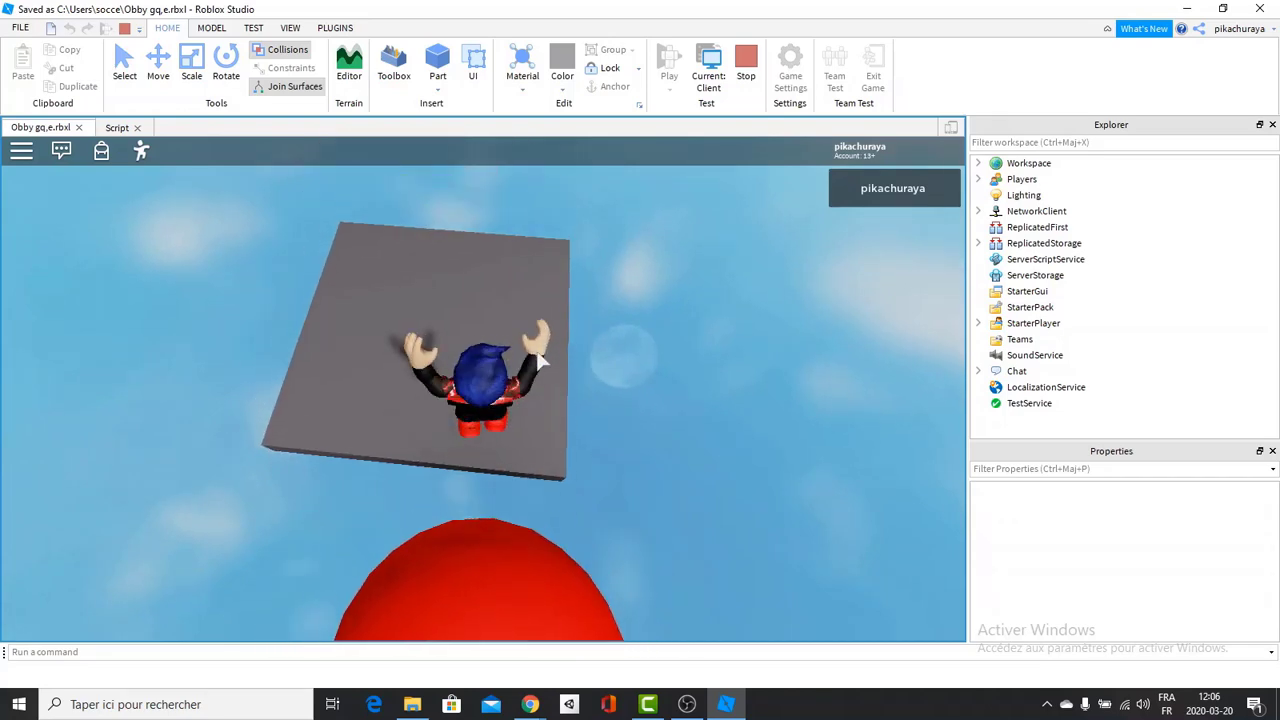
right_drag(537, 351, 537, 351)
scroll(537, 352, down, 5)
scroll(537, 352, up, 6)
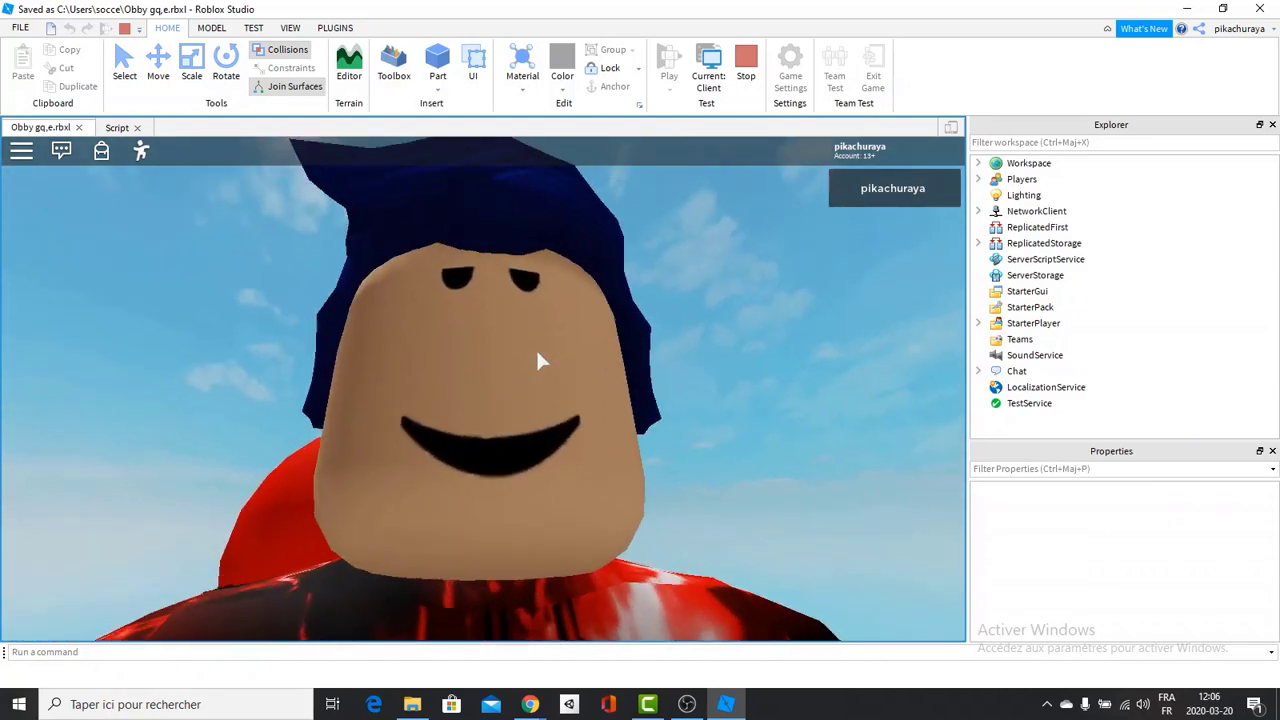
scroll(537, 358, down, 4)
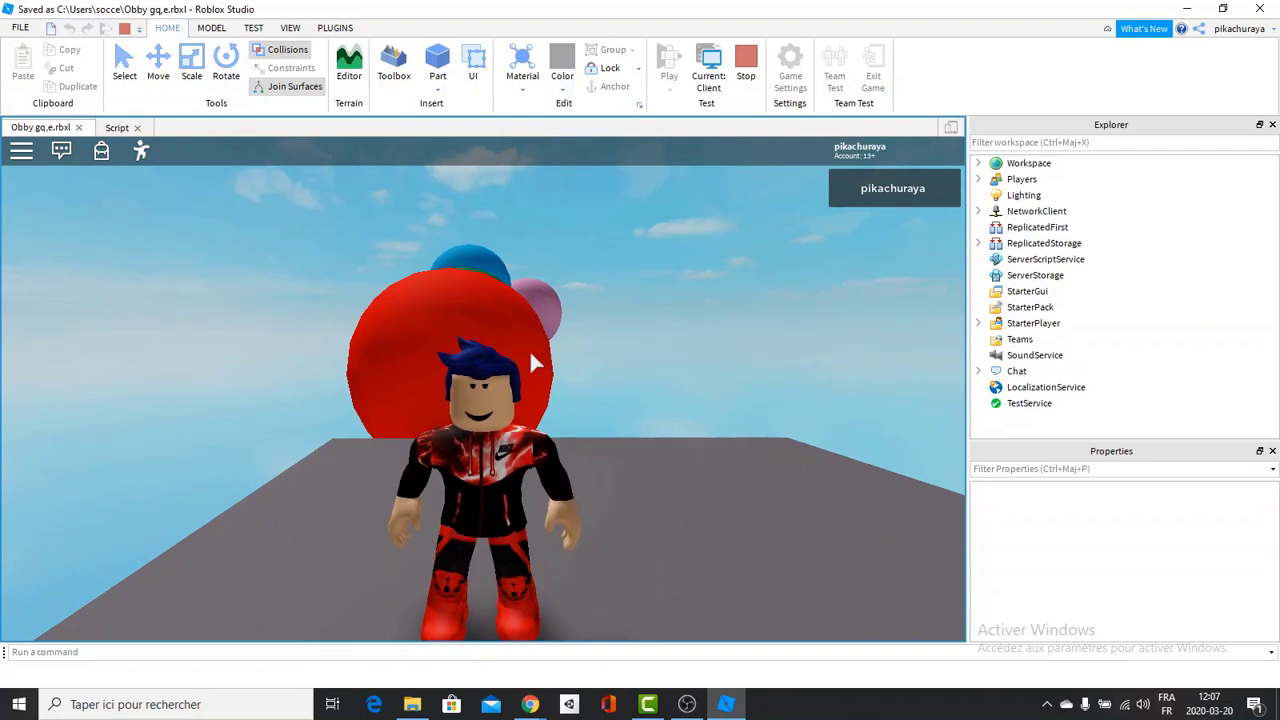
scroll(509, 345, up, 5)
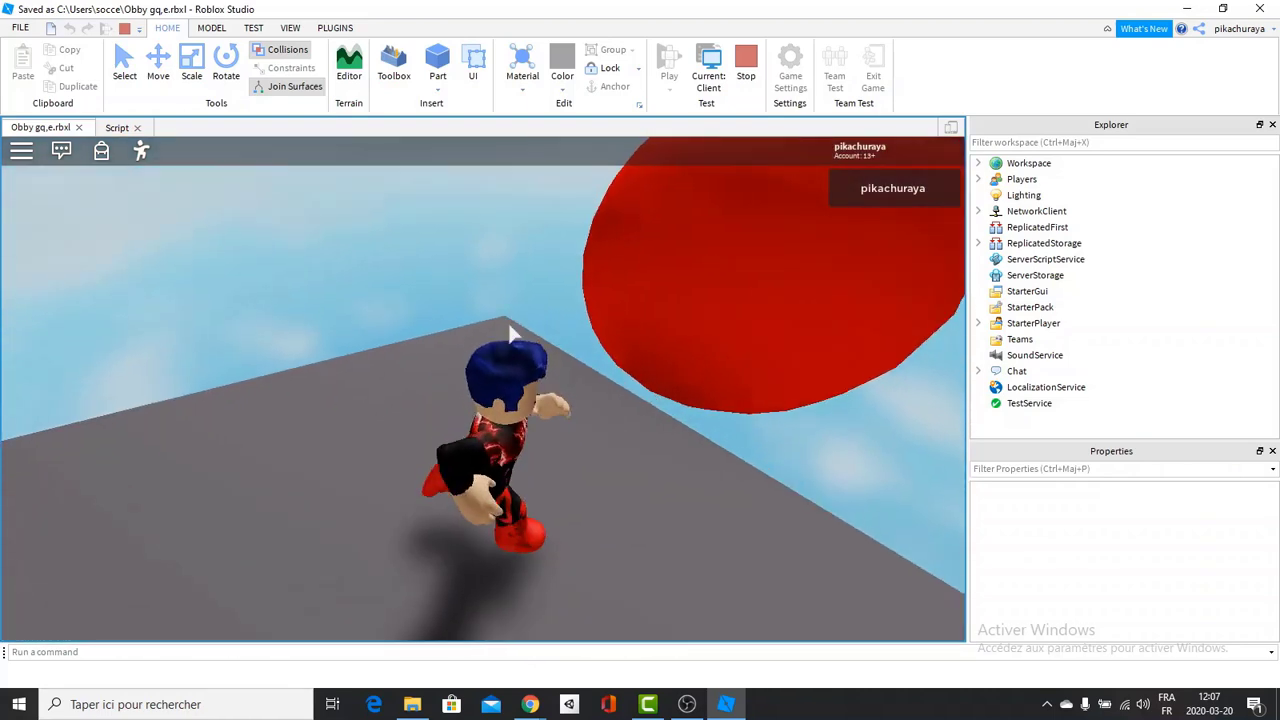
Step: Test the ball course in reverse, jumping from the end baseplate over the red and green balls towards the cyan one
key(w)
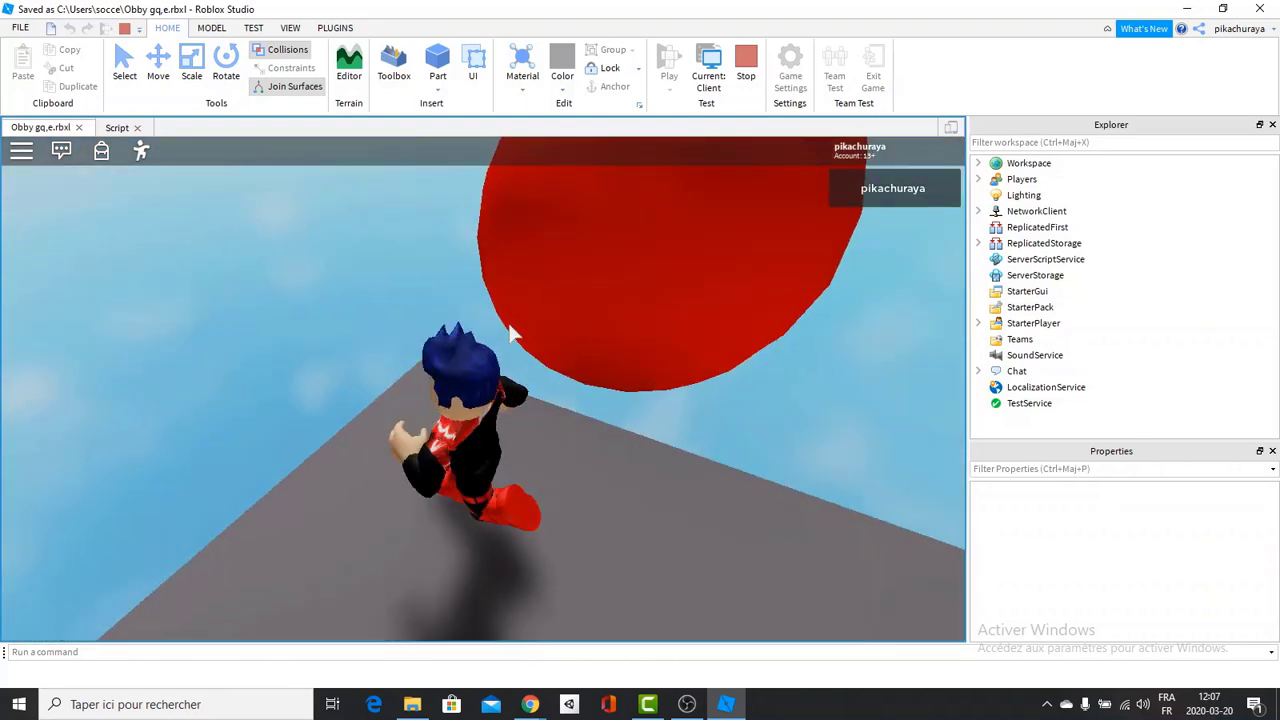
key(s)
key(w)
key(space)
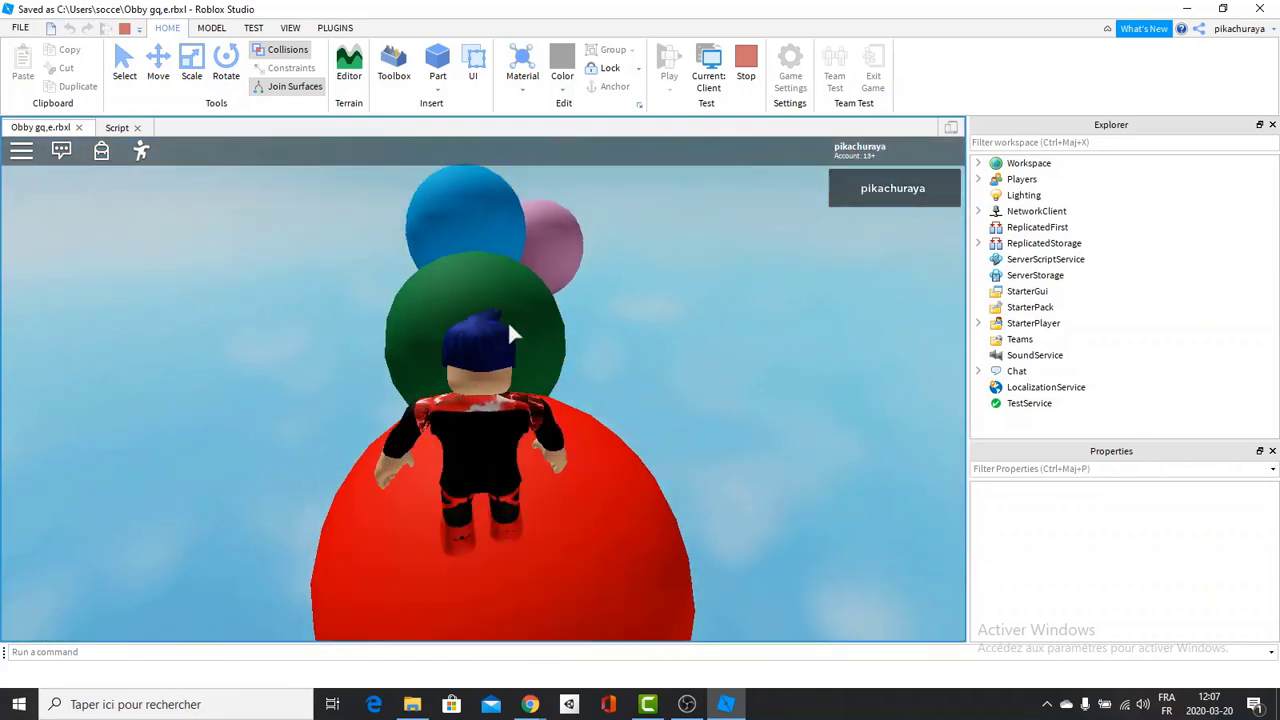
key(space)
key(space)
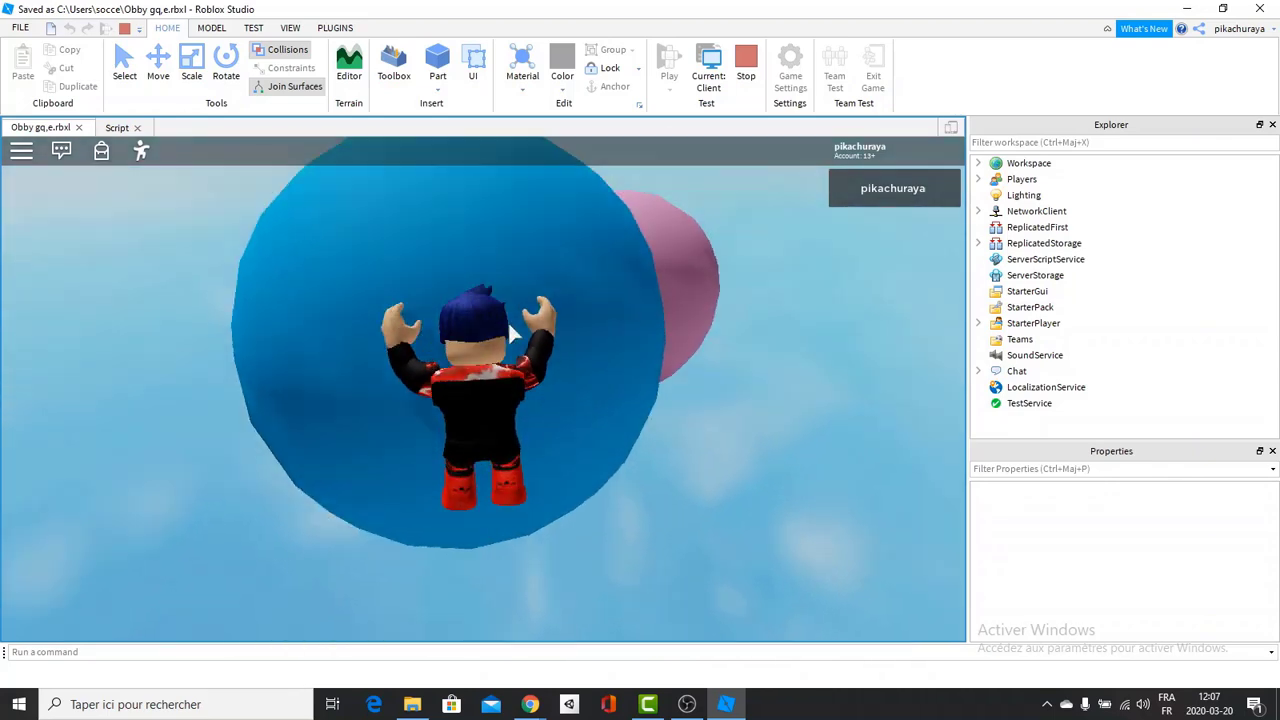
right_drag(509, 323, 508, 322)
scroll(508, 322, up, 4)
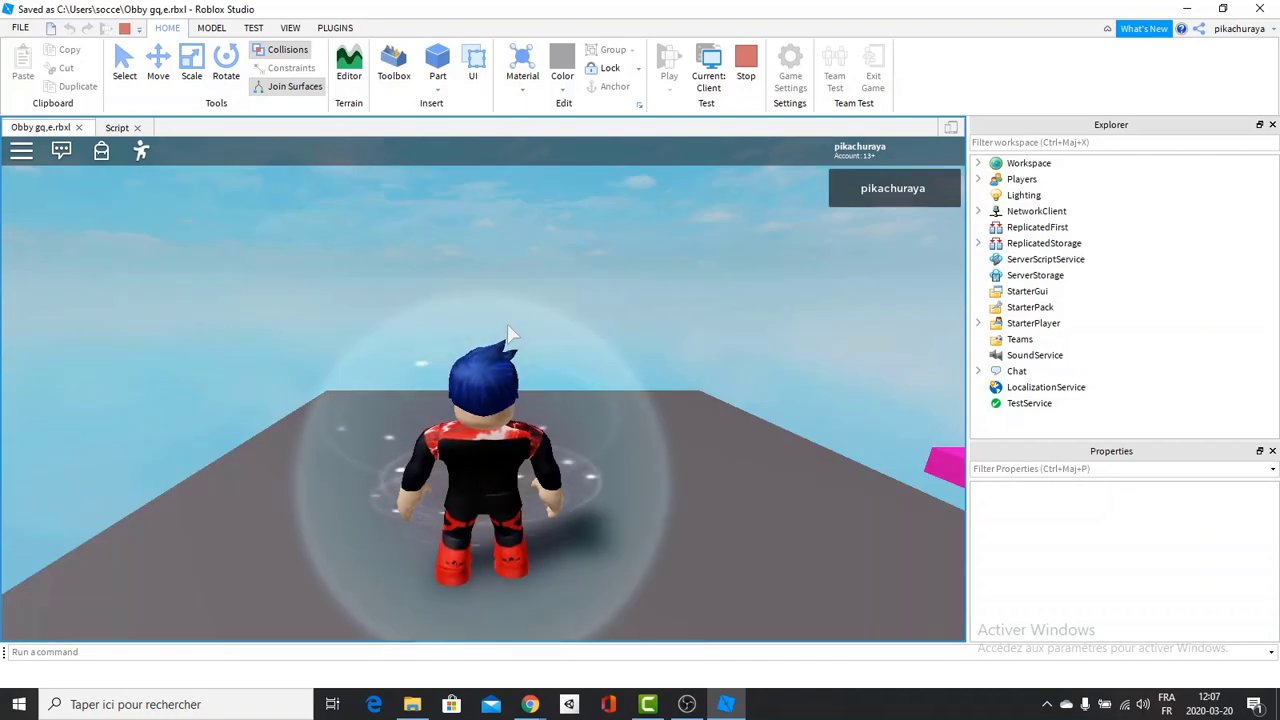
Step: Replay the platform section from the spawn, jumping the avatar across every coloured platform to the long baseplate
right_drag(479, 315, 479, 315)
key(w)
key(space)
key(space)
key(space)
key(space)
key(space)
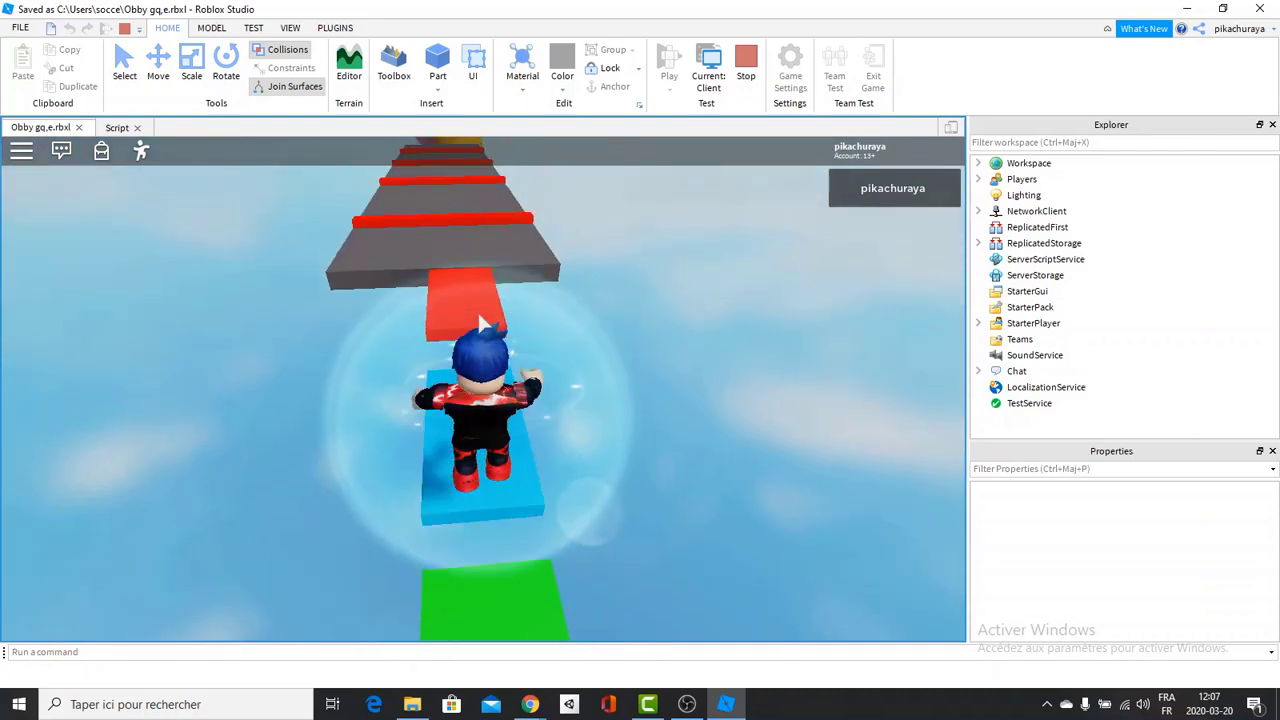
key(space)
key(space)
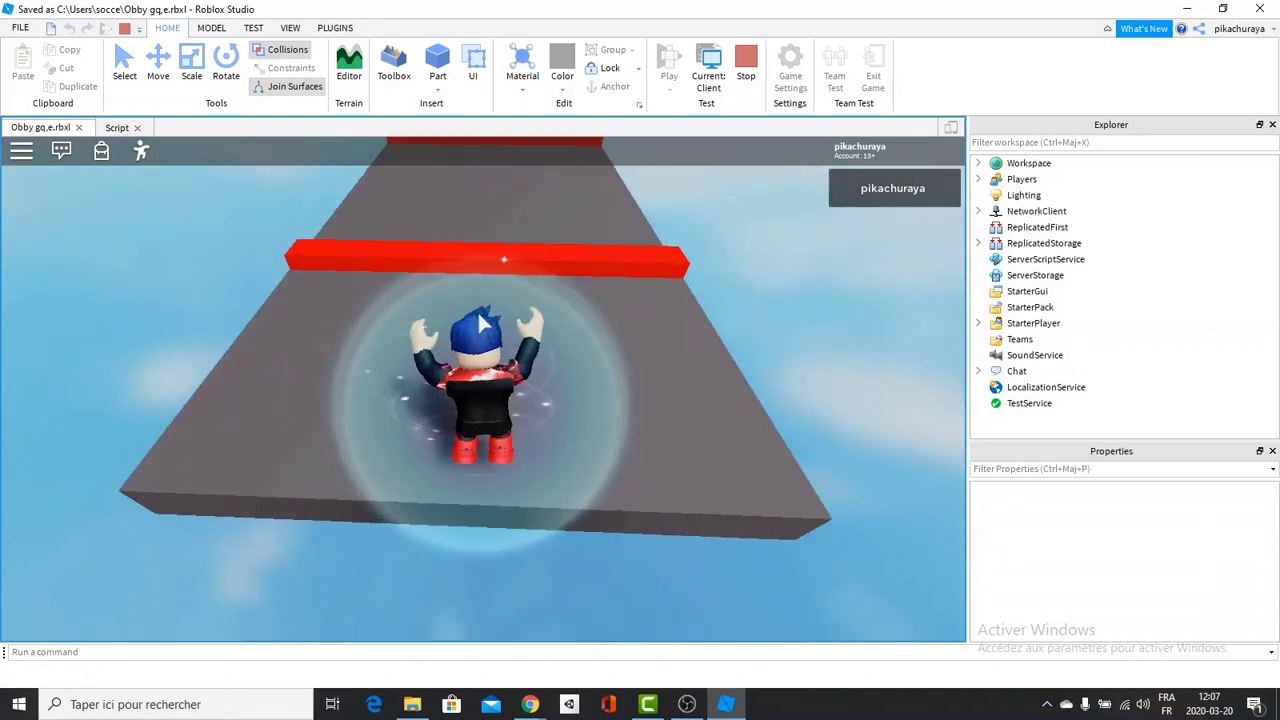
Step: Run the avatar along the long baseplate and test contact with a kill brick
key(space)
right_drag(479, 315, 479, 315)
key(space)
key(space)
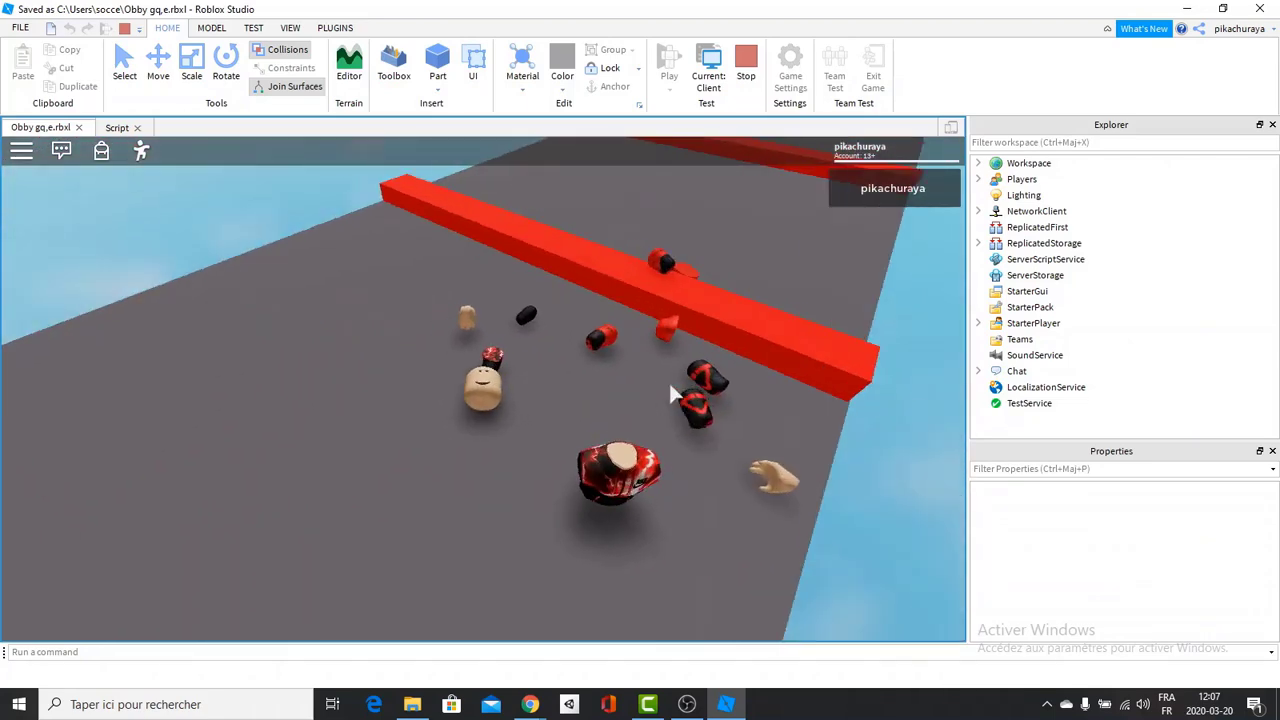
scroll(671, 390, up, 5)
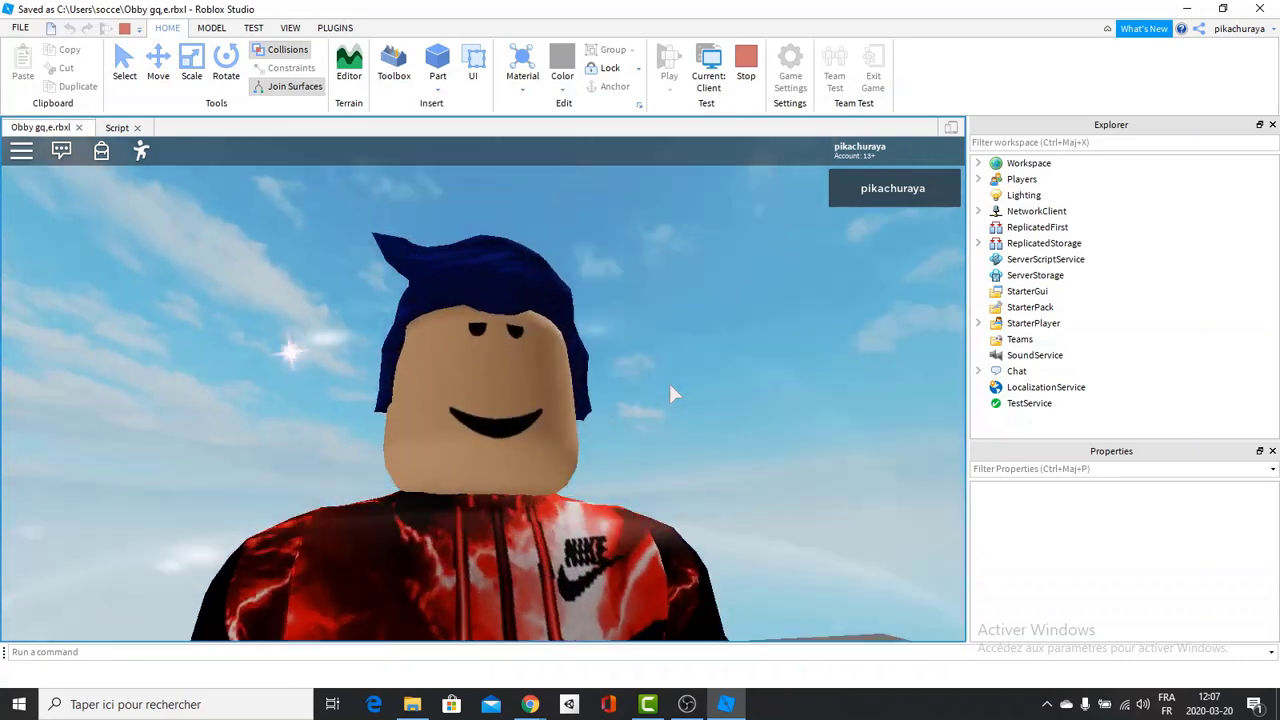
scroll(669, 383, up, 2)
scroll(669, 383, down, 5)
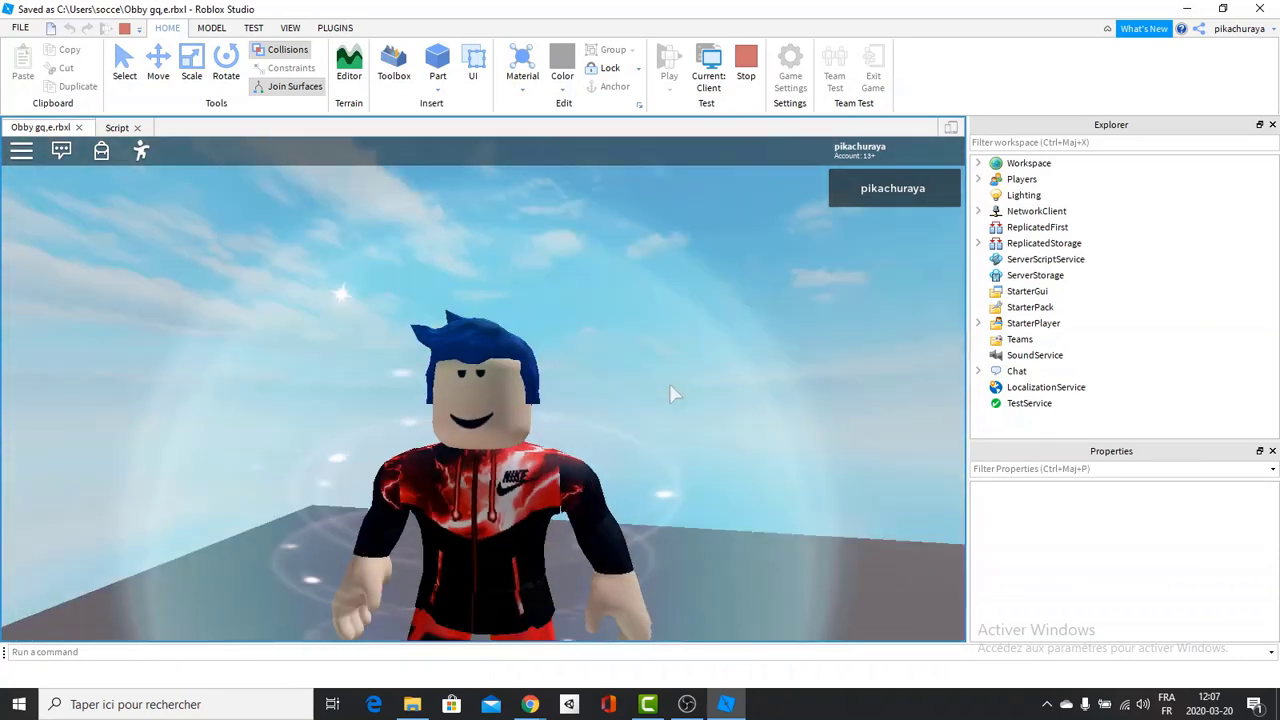
key(d)
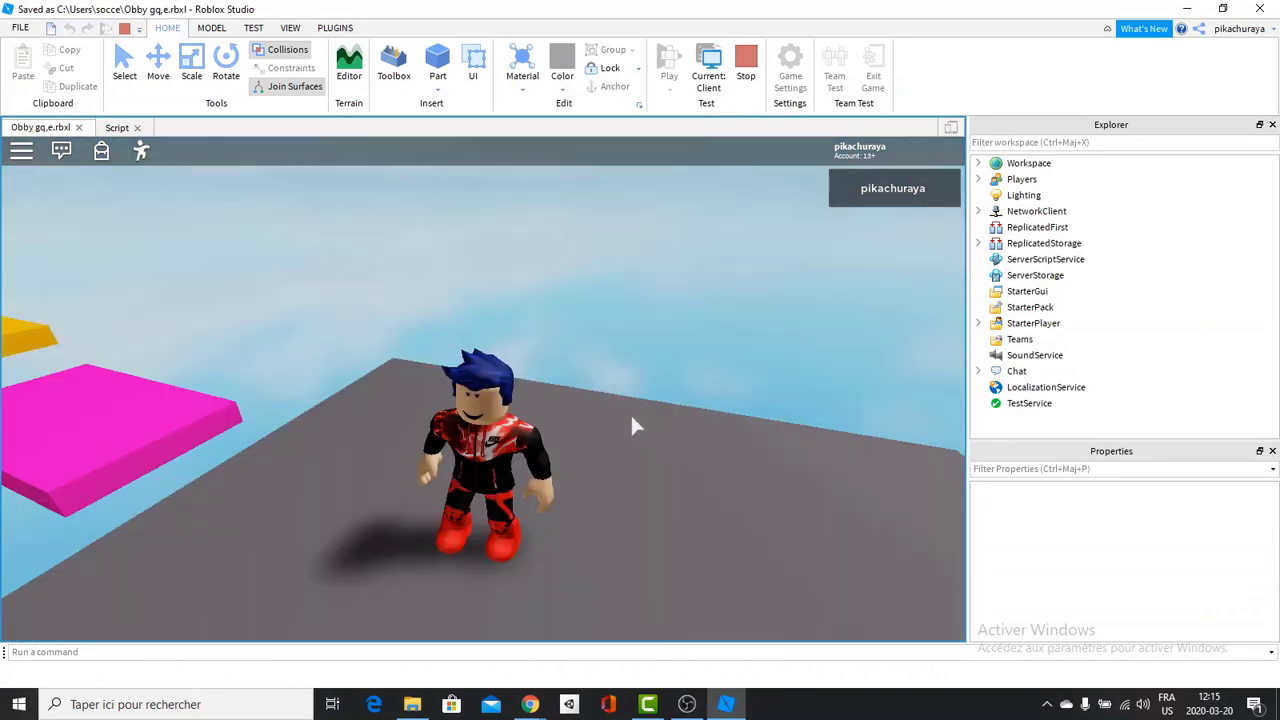
scroll(555, 420, up, 5)
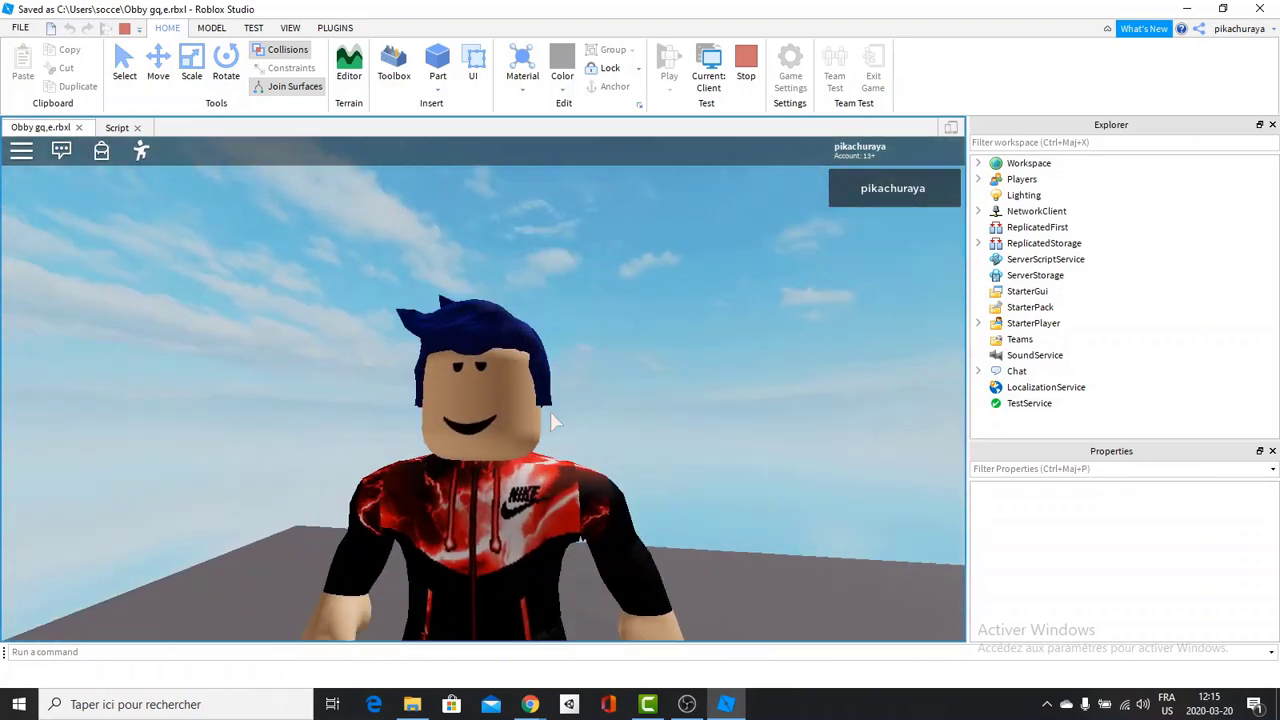
scroll(550, 411, down, 5)
Step: Turn towards the course and run the avatar over the coloured platforms once more to the long baseplate
right_drag(550, 411, 550, 411)
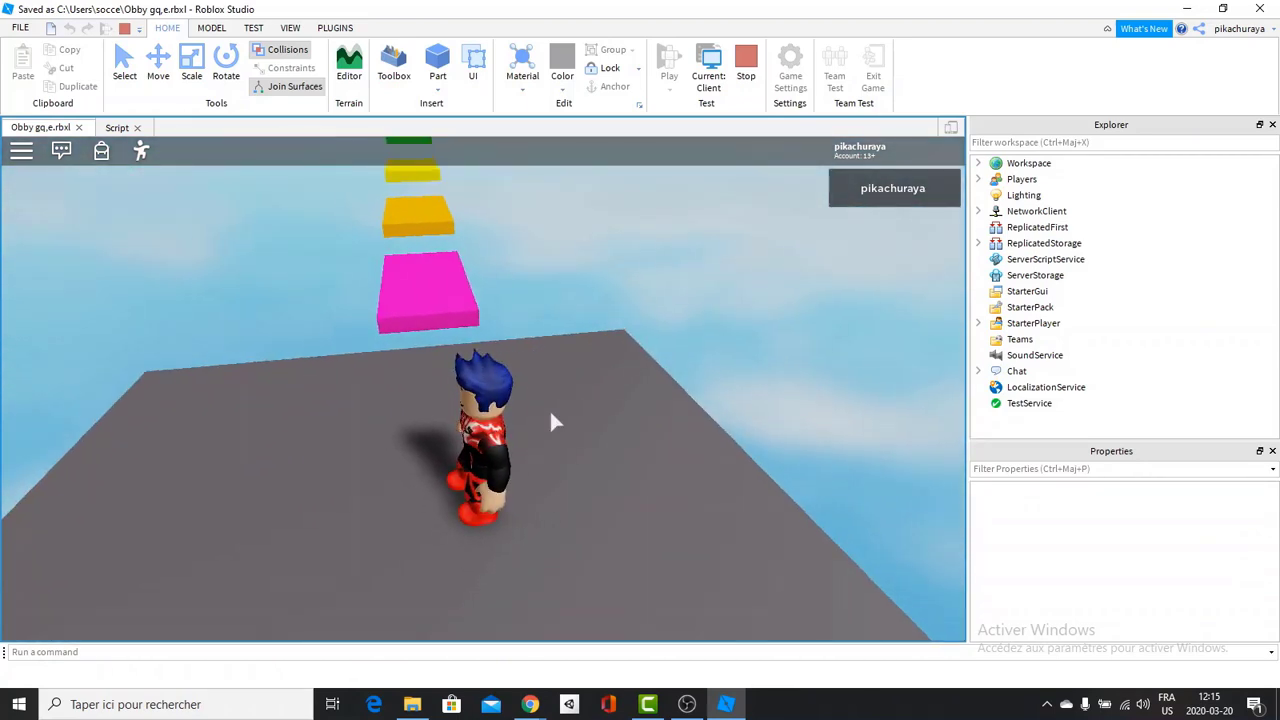
key(w)
key(space)
key(space)
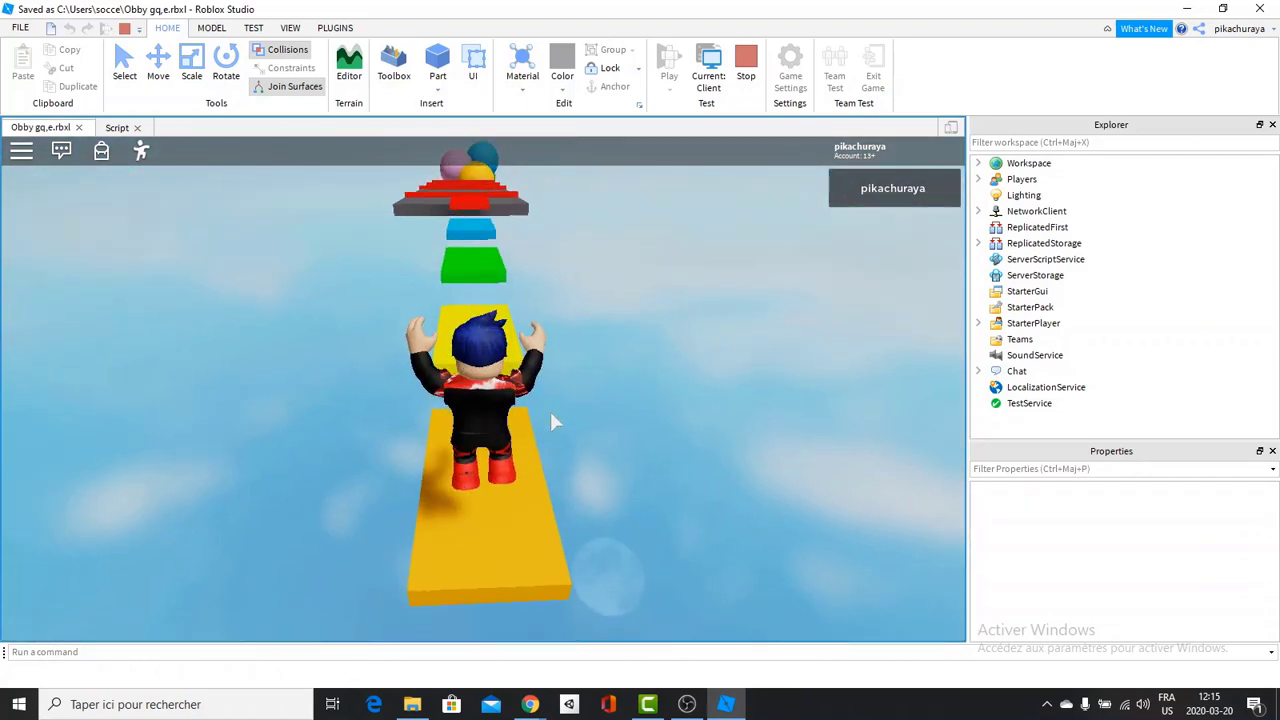
key(space)
key(space)
key(space)
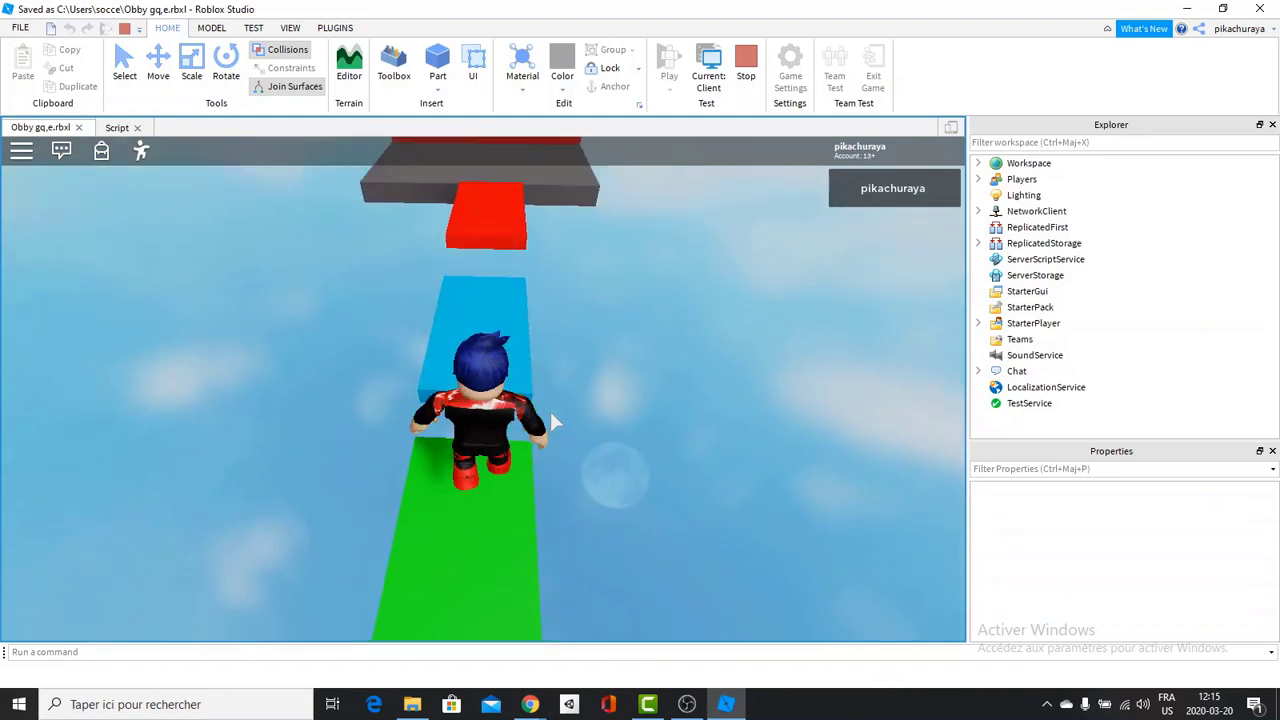
key(space)
key(space)
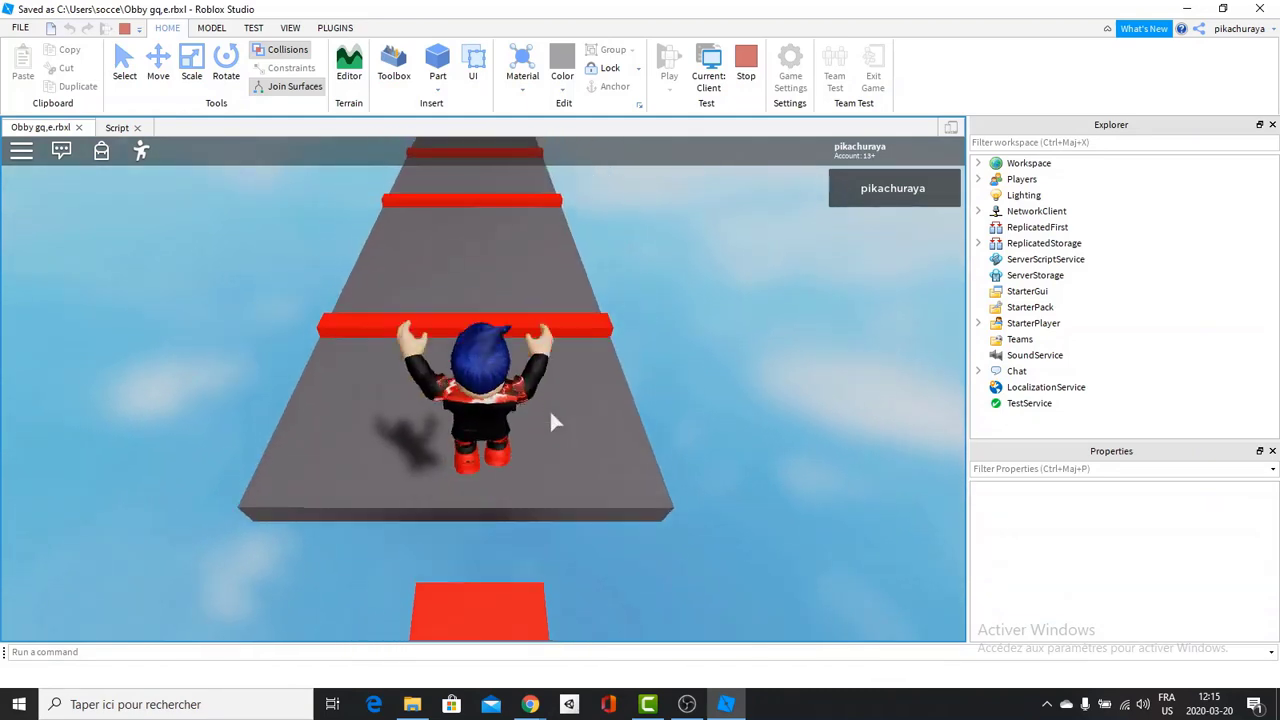
Step: Jump the avatar over the kill bricks, onto the yellow ball and on towards the pink ball
key(space)
key(space)
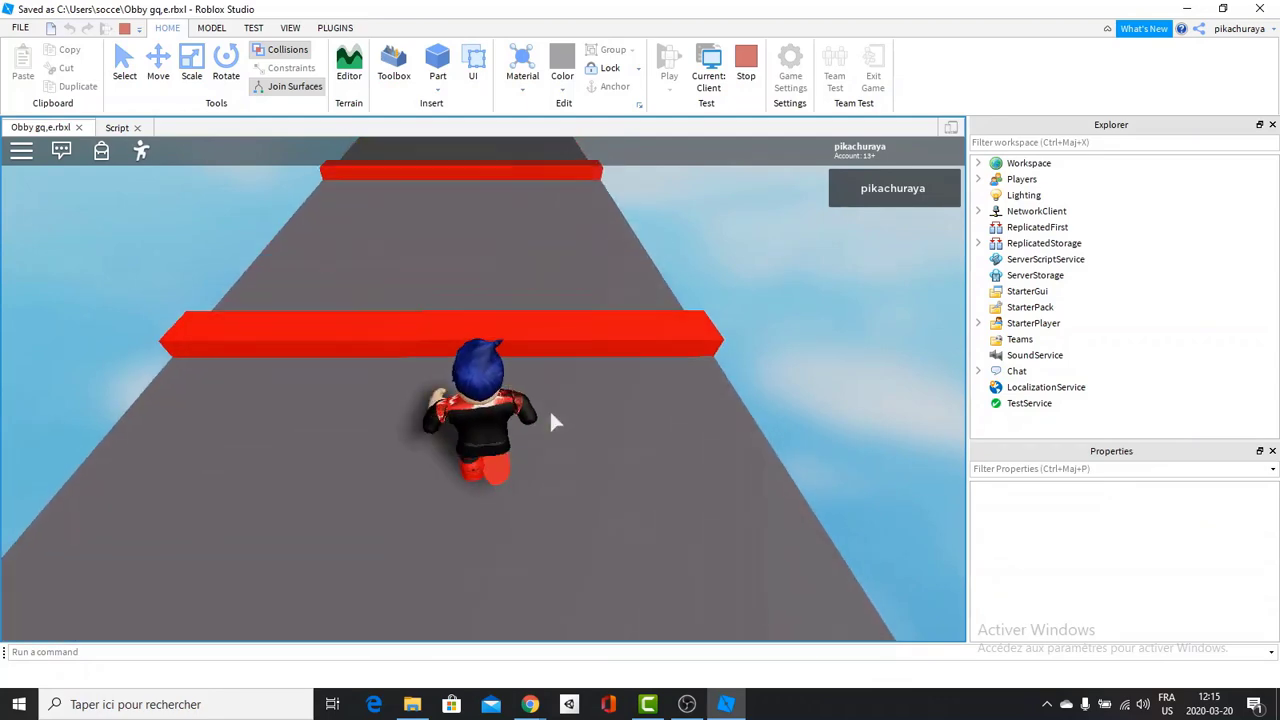
key(space)
key(space)
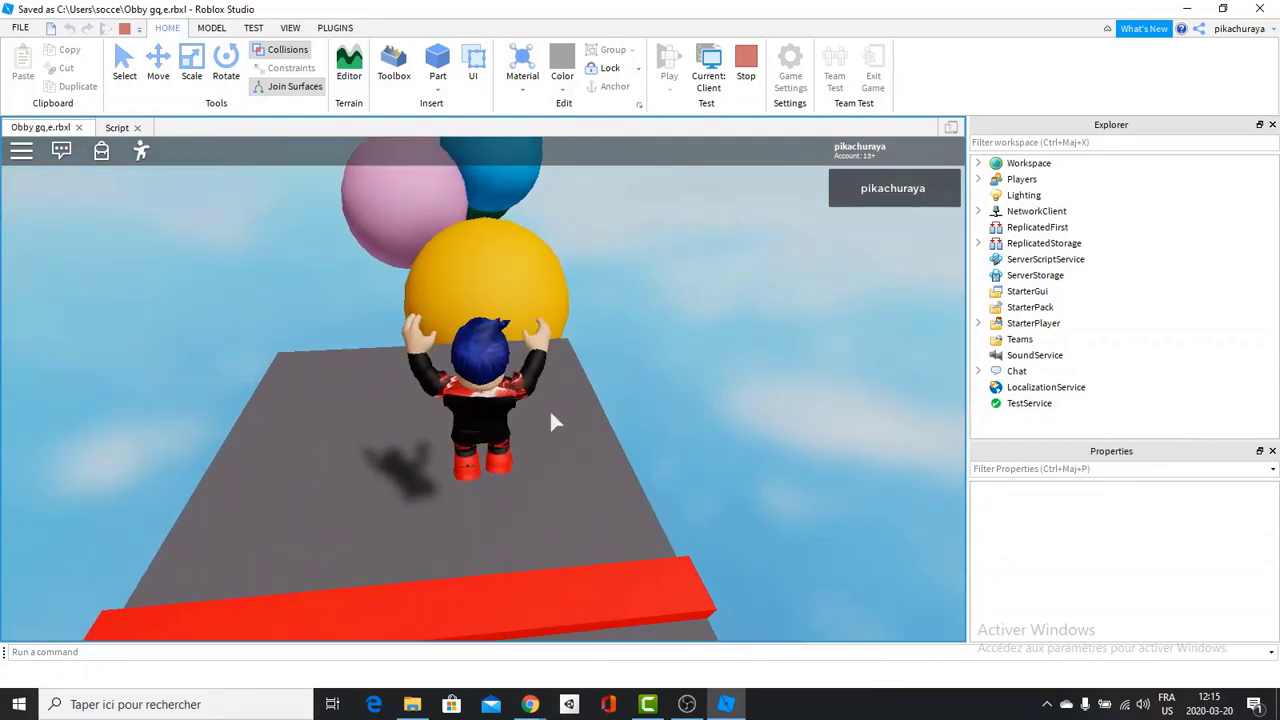
key(space)
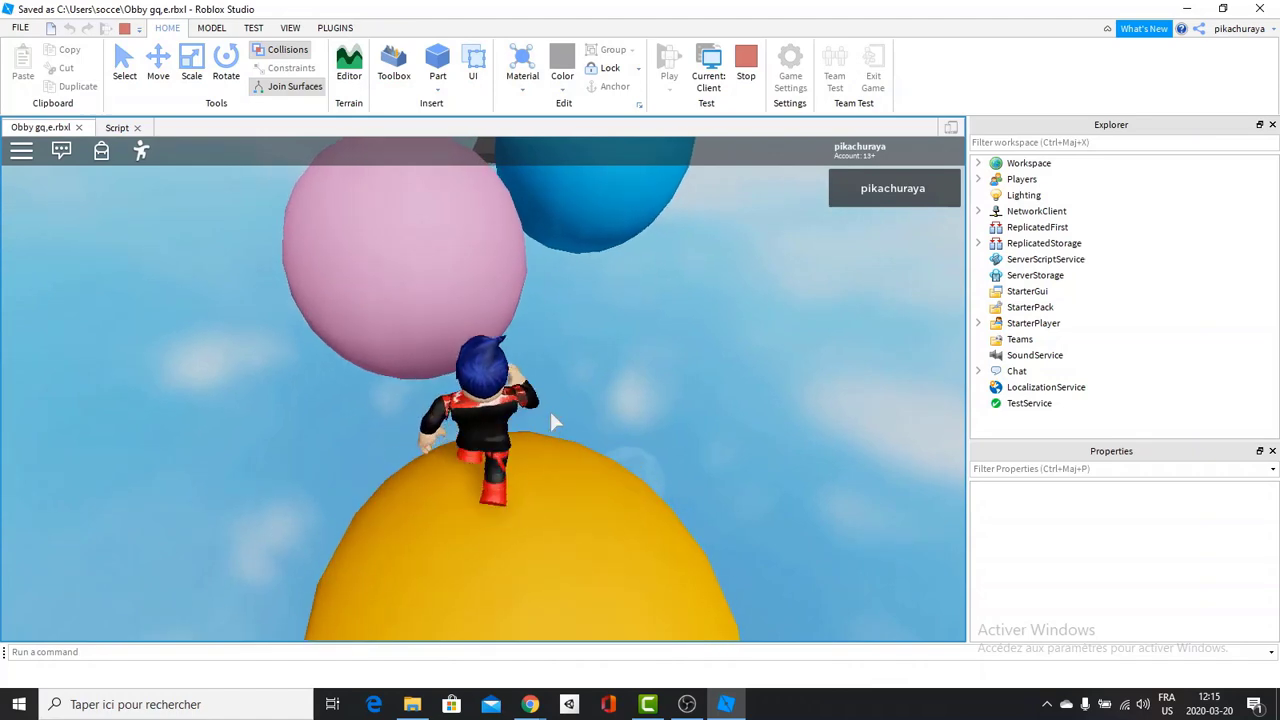
key(space)
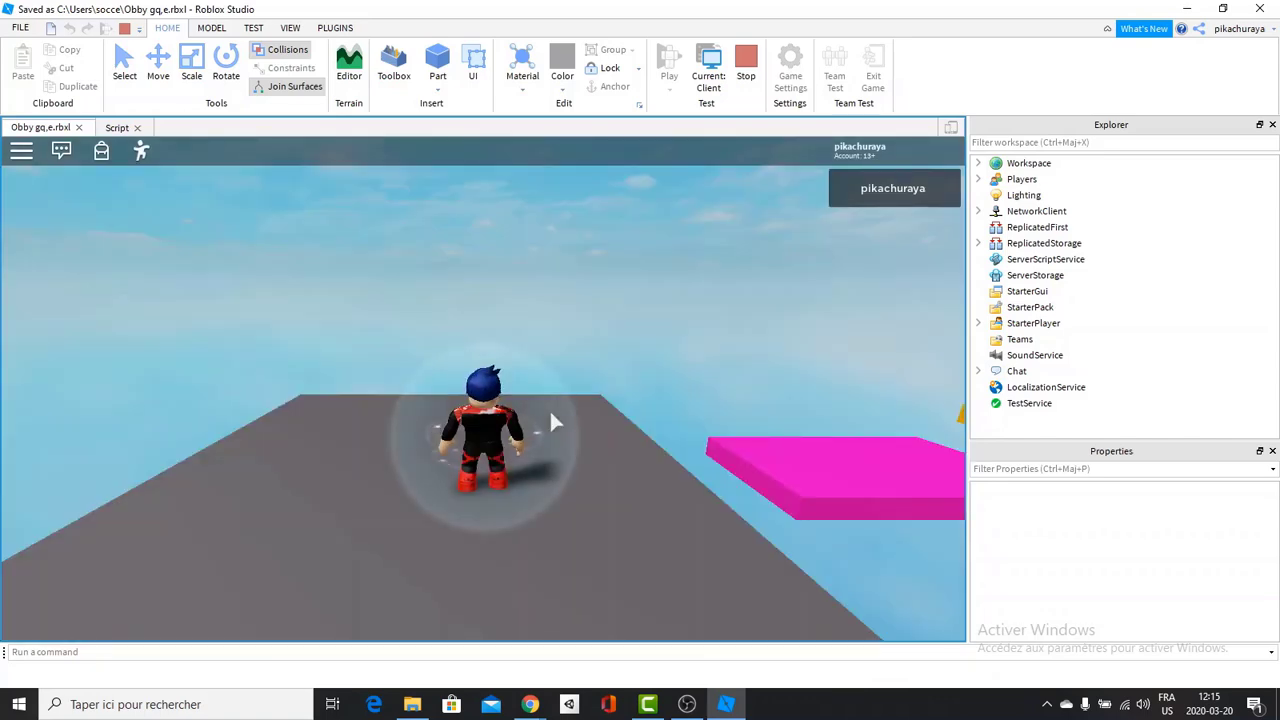
right_drag(550, 412, 550, 412)
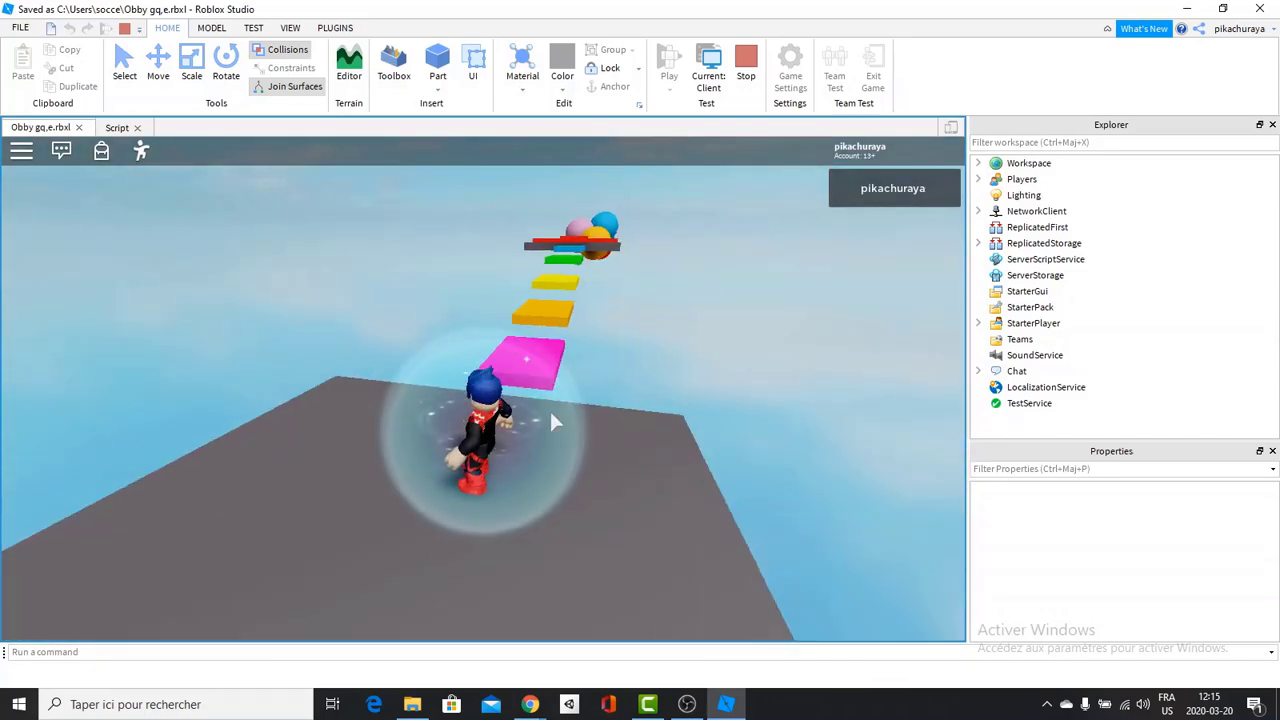
key(a)
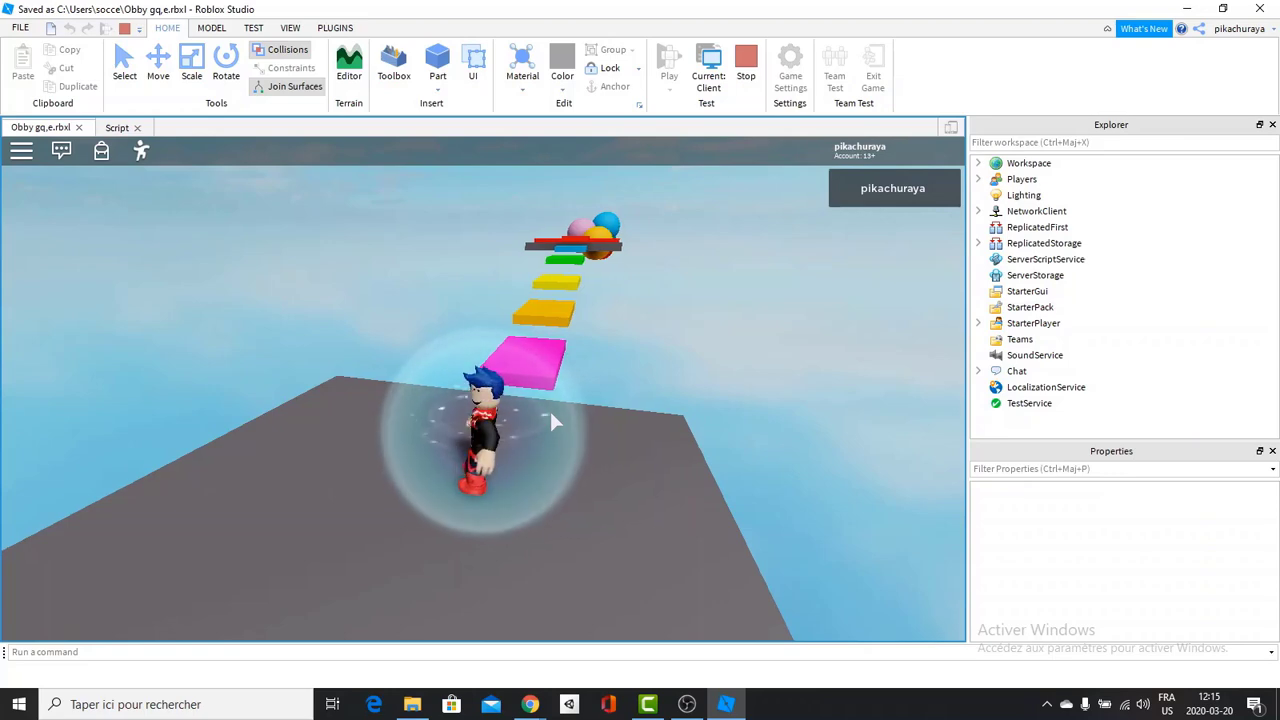